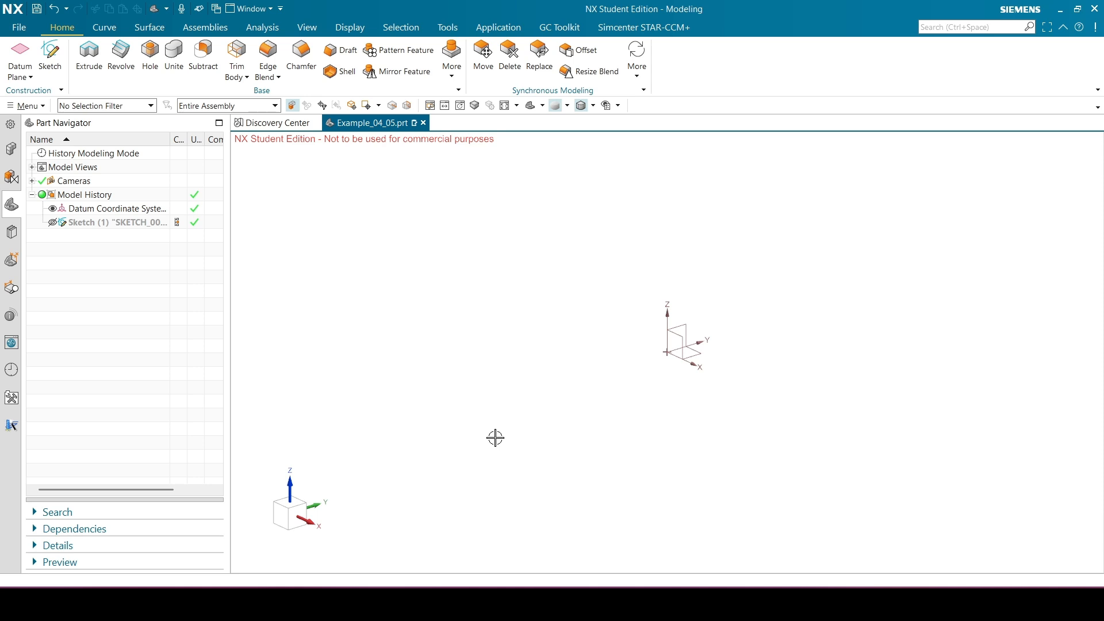
Start a new sketch on the Front datum plane.
{"action": "left_click", "coordinate": [54, 52]}
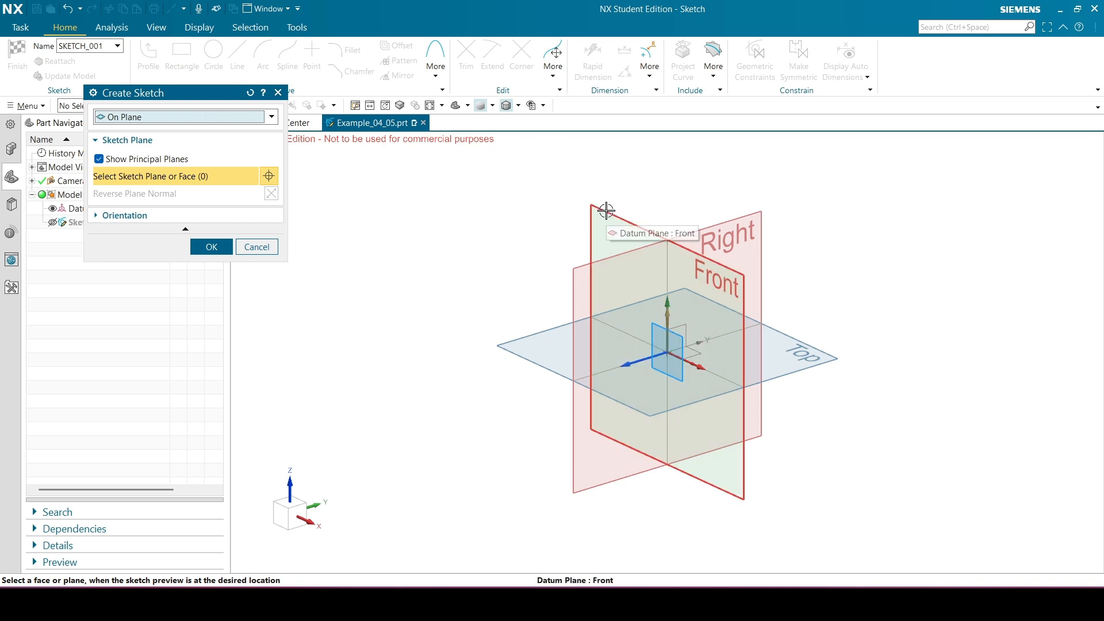
{"action": "left_click", "coordinate": [606, 210]}
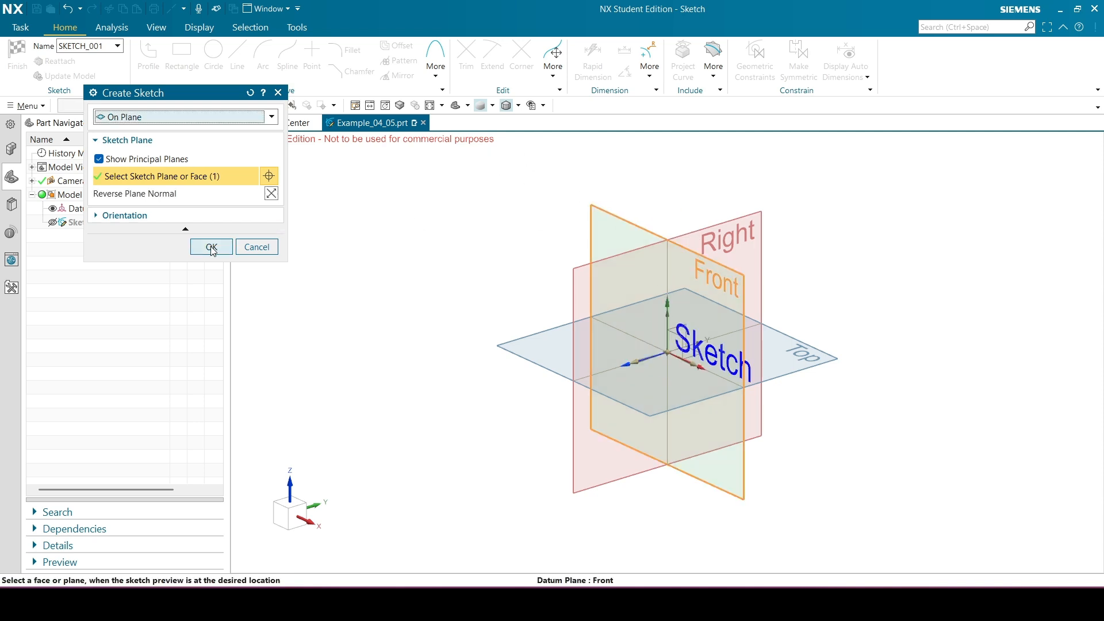
{"action": "left_click", "coordinate": [212, 247]}
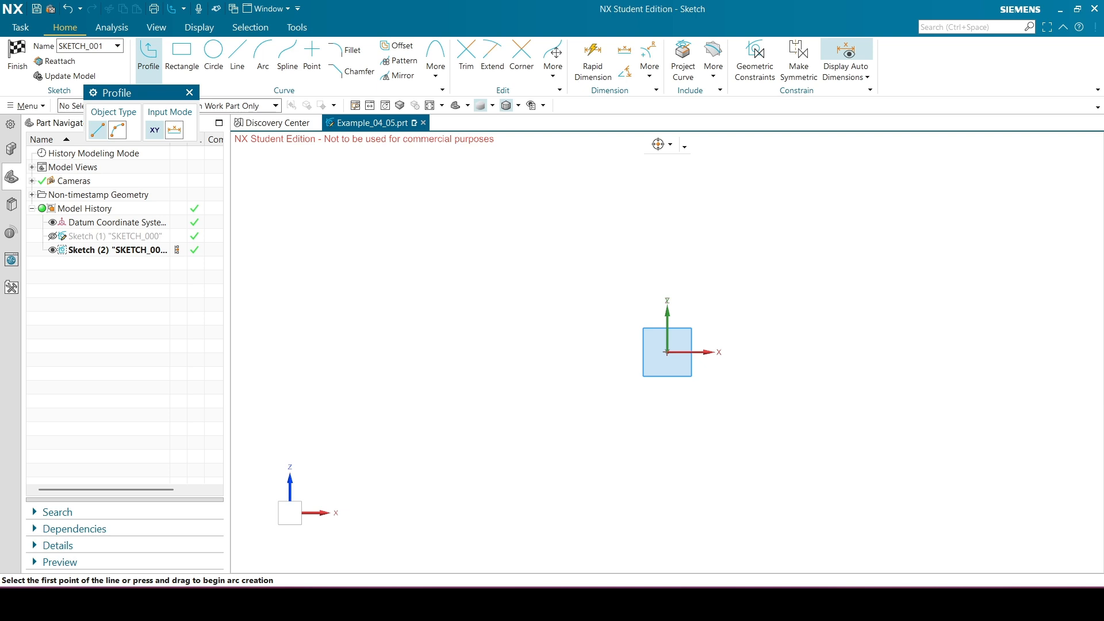
{"action": "left_click", "coordinate": [119, 132]}
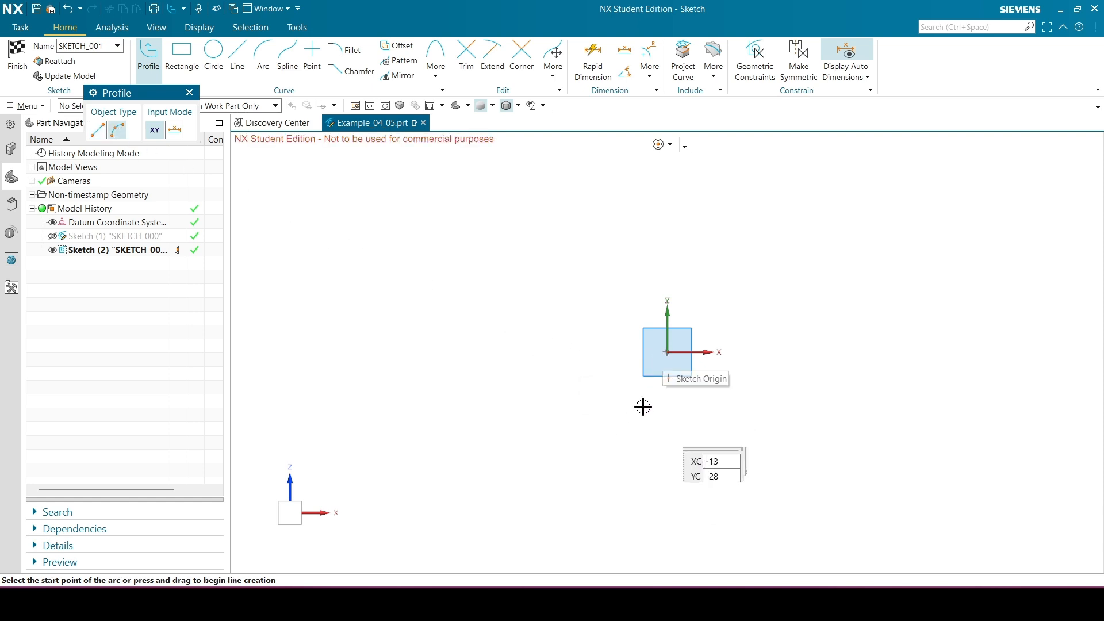
{"action": "scroll", "coordinate": [625, 437], "scroll_direction": "down", "scroll_amount": 1}
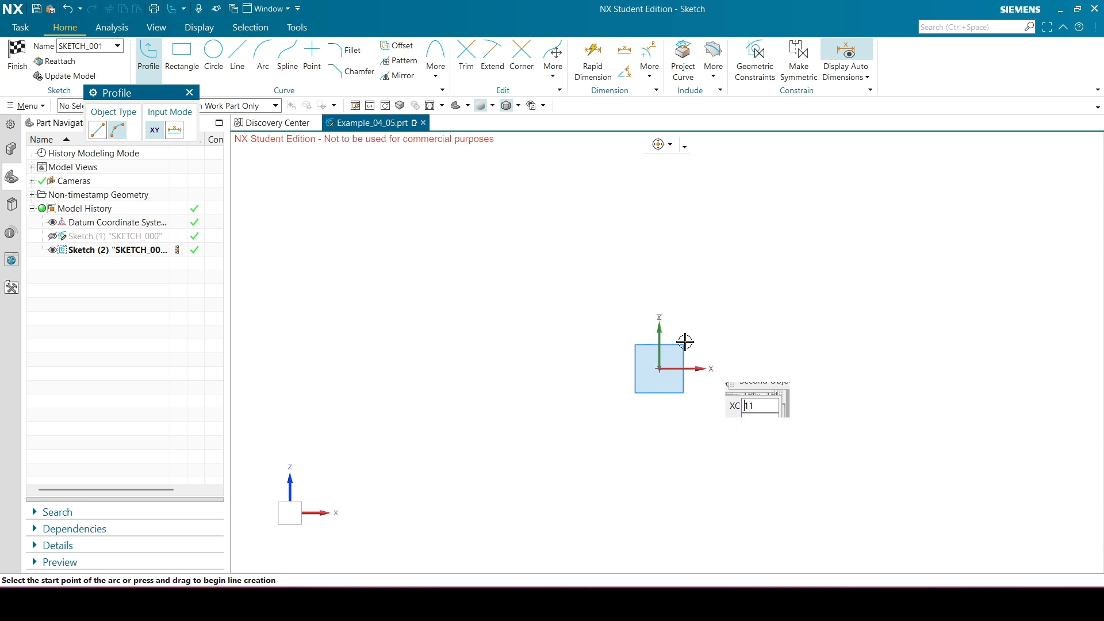
{"action": "left_click", "coordinate": [659, 368]}
{"action": "scroll", "coordinate": [539, 231], "scroll_direction": "down", "scroll_amount": 1}
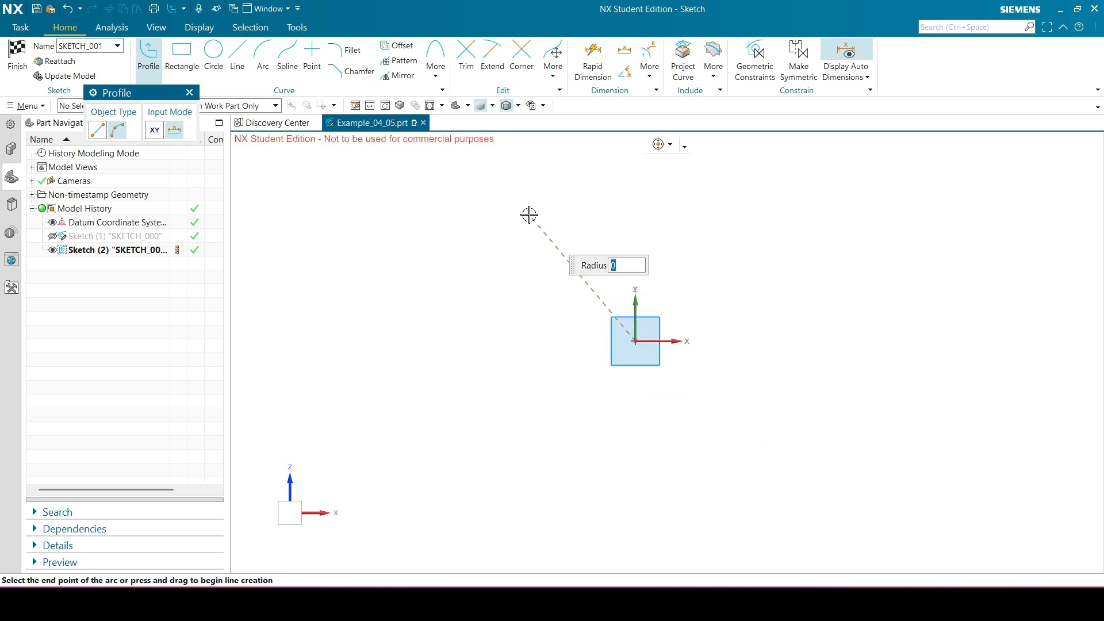
{"action": "type", "text": "11"}
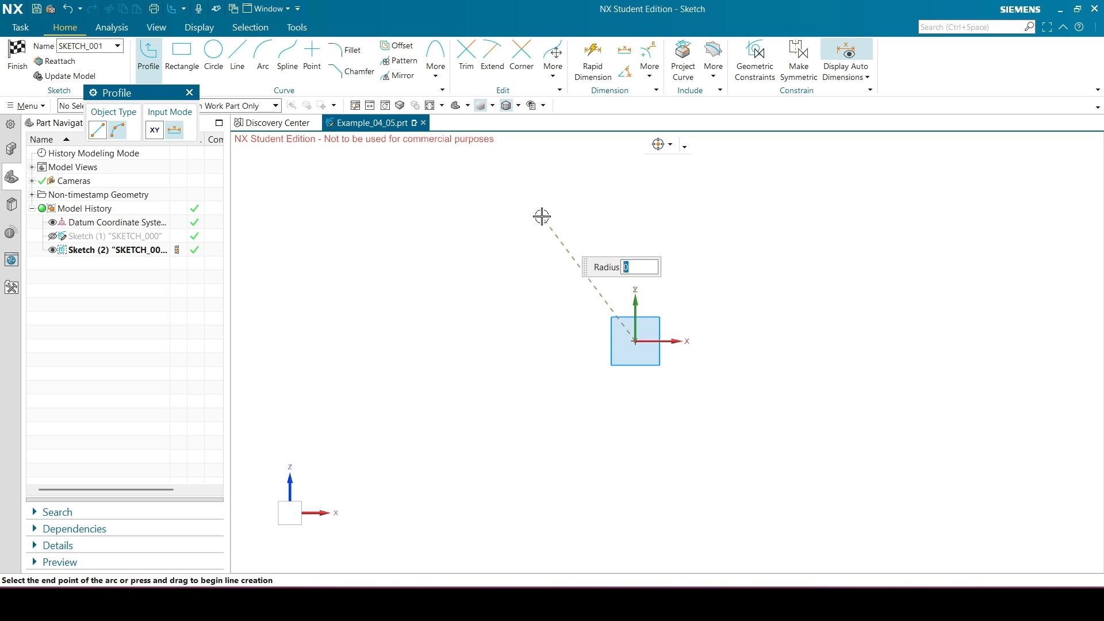
{"action": "scroll", "coordinate": [512, 227], "scroll_direction": "down", "scroll_amount": 1}
{"action": "scroll", "coordinate": [518, 185], "scroll_direction": "up", "scroll_amount": 1}
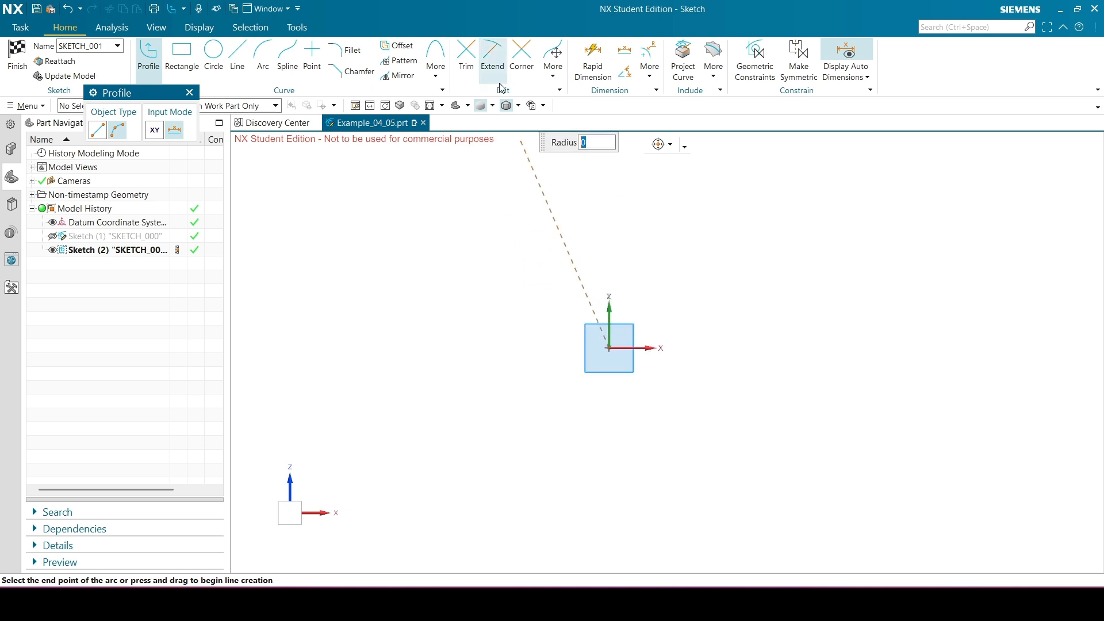
{"action": "type", "text": "115"}
{"action": "key", "text": "Tab"}
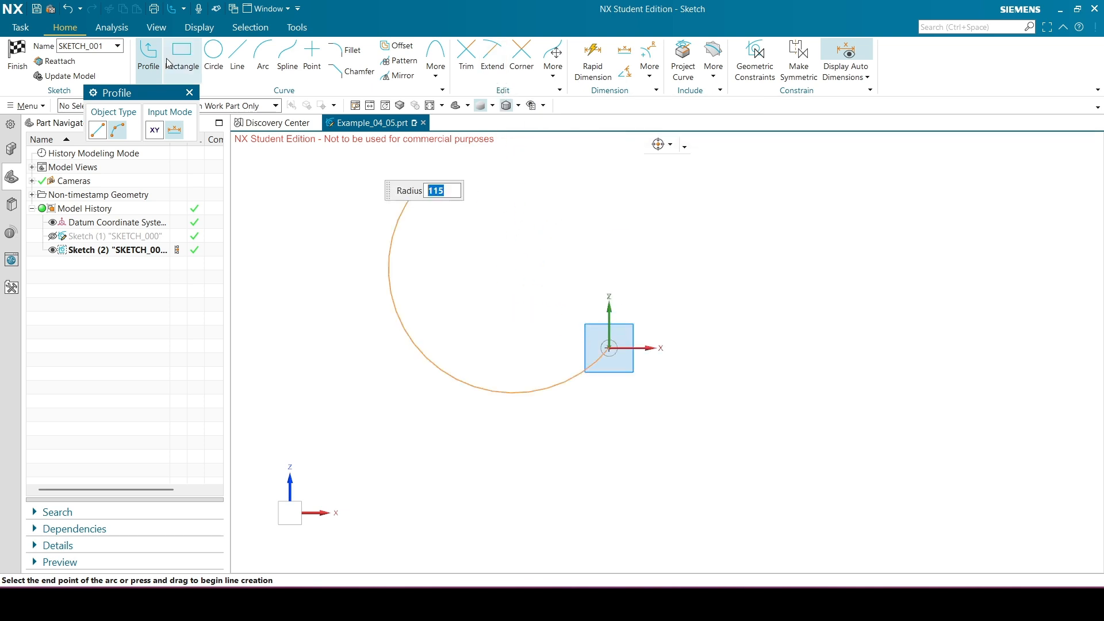
{"action": "left_click", "coordinate": [189, 93]}
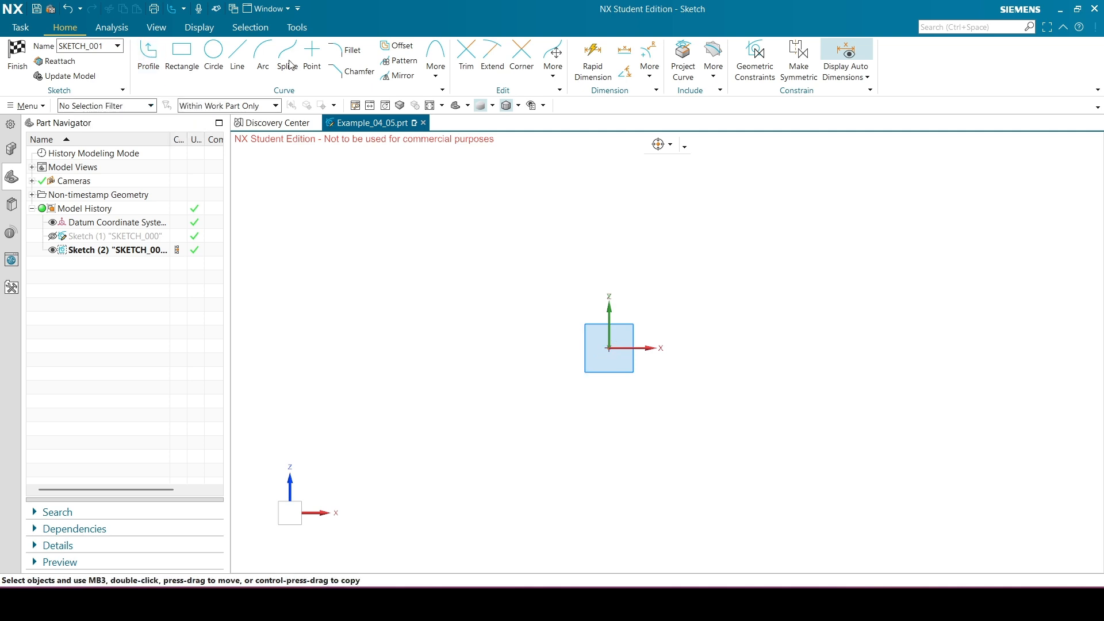
Draw an arc of radius 115 centred on the sketch origin, arching over it with its ends about 75.5 above the horizontal axis.
{"action": "left_click", "coordinate": [263, 57]}
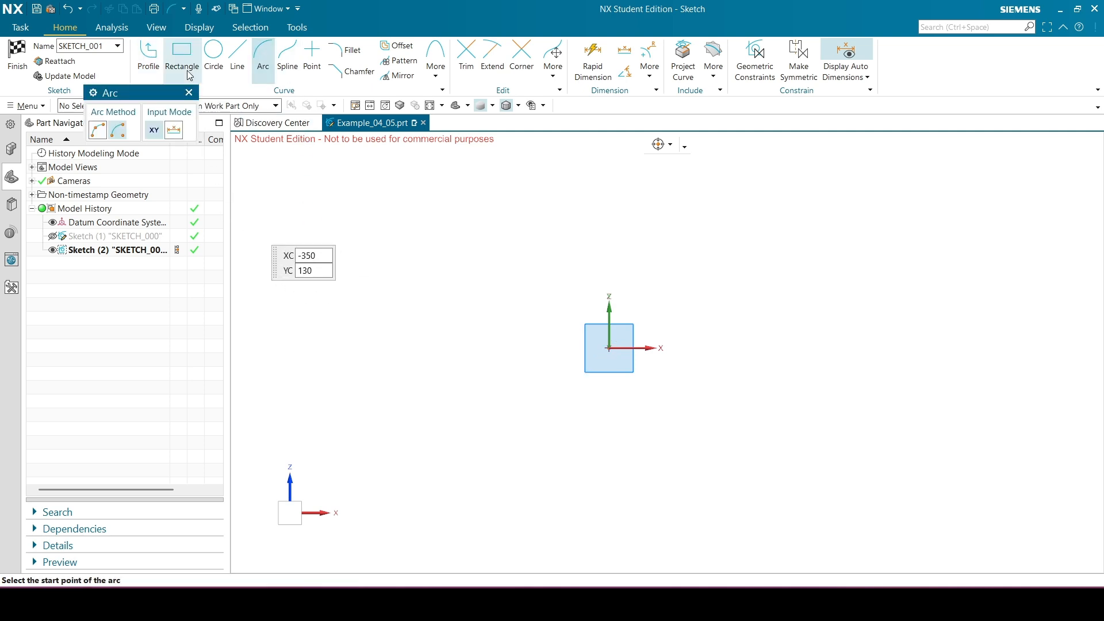
{"action": "left_click", "coordinate": [611, 348]}
{"action": "type", "text": "115"}
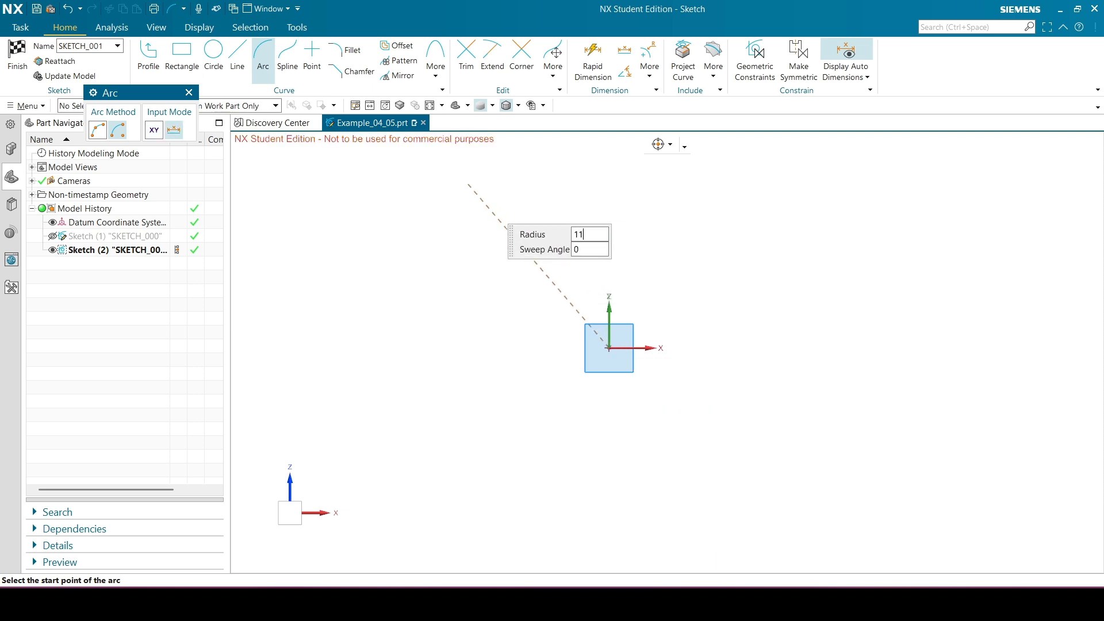
{"action": "key", "text": "Tab"}
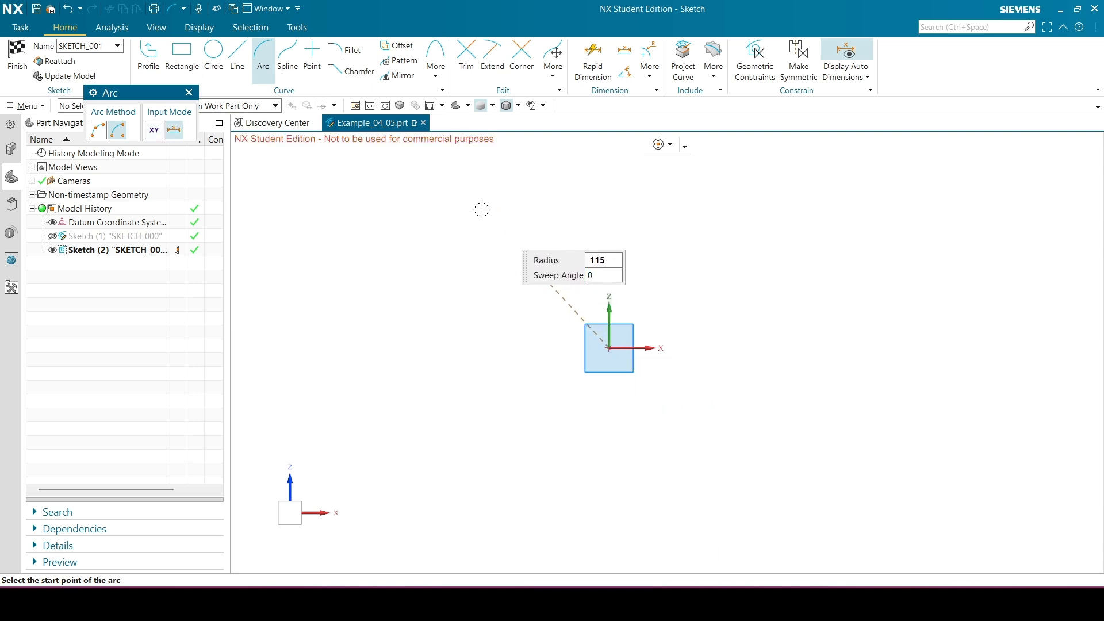
{"action": "scroll", "coordinate": [508, 234], "scroll_direction": "up", "scroll_amount": 4}
{"action": "scroll", "coordinate": [485, 226], "scroll_direction": "down", "scroll_amount": 3}
{"action": "left_click", "coordinate": [481, 240]}
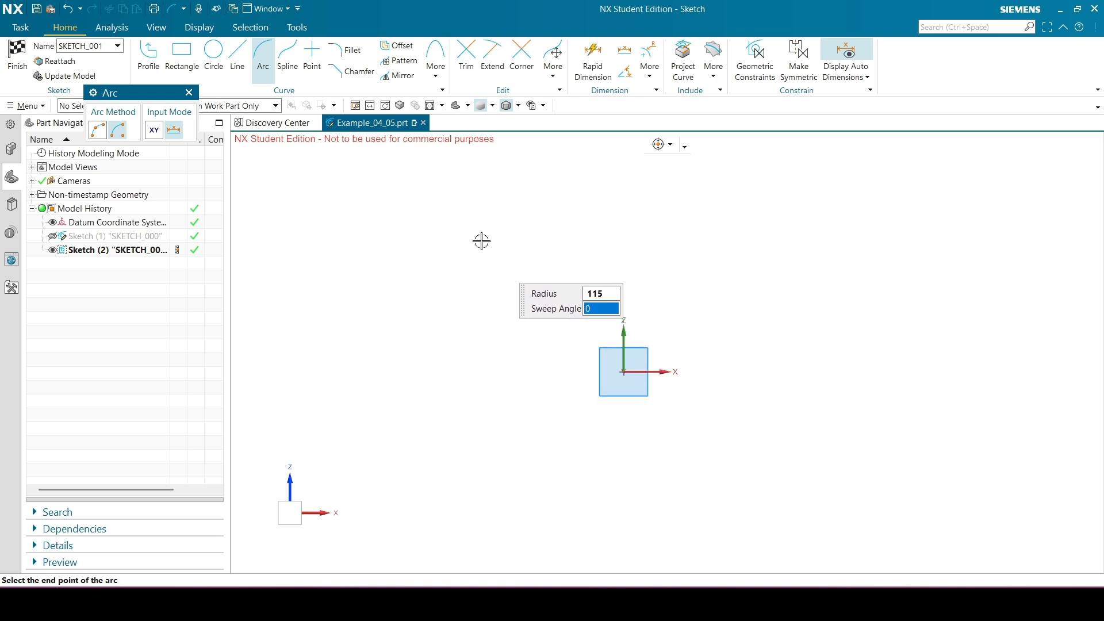
{"action": "left_click", "coordinate": [708, 228]}
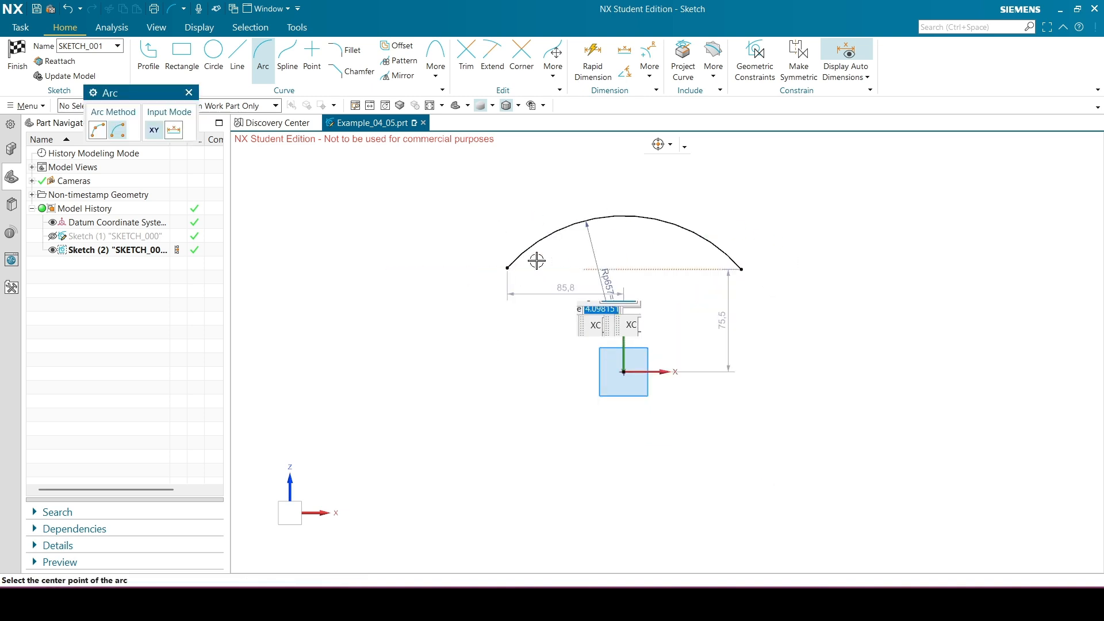
{"action": "left_click", "coordinate": [188, 92]}
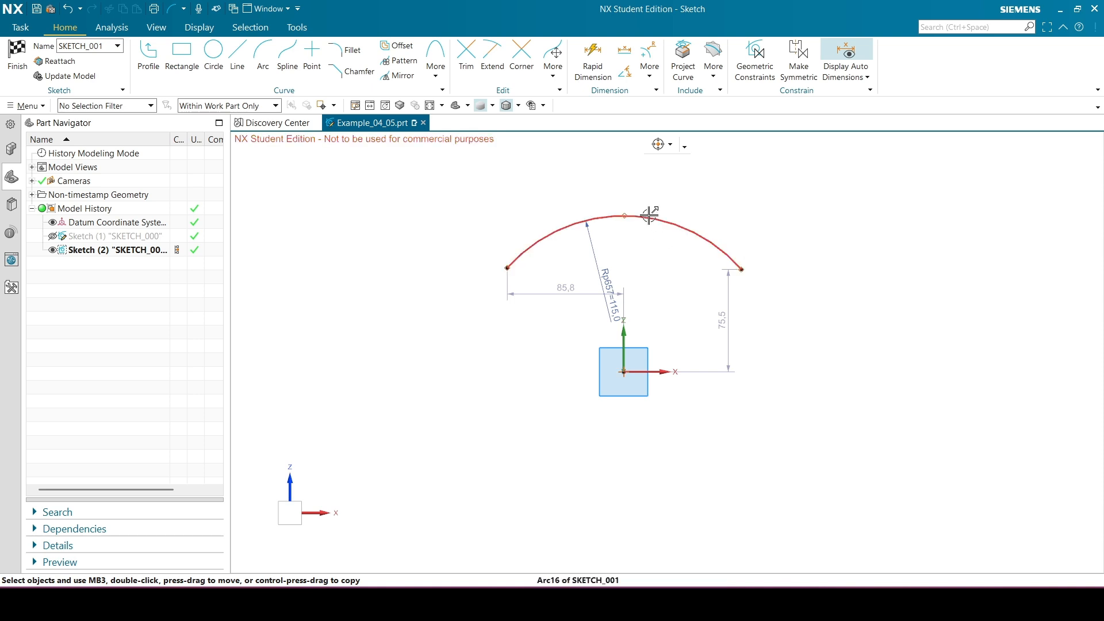
Draw a second arc of radius 91 with a sweep of about 125°, centred on the vertical axis above the origin.
{"action": "scroll", "coordinate": [648, 198], "scroll_direction": "up", "scroll_amount": 1}
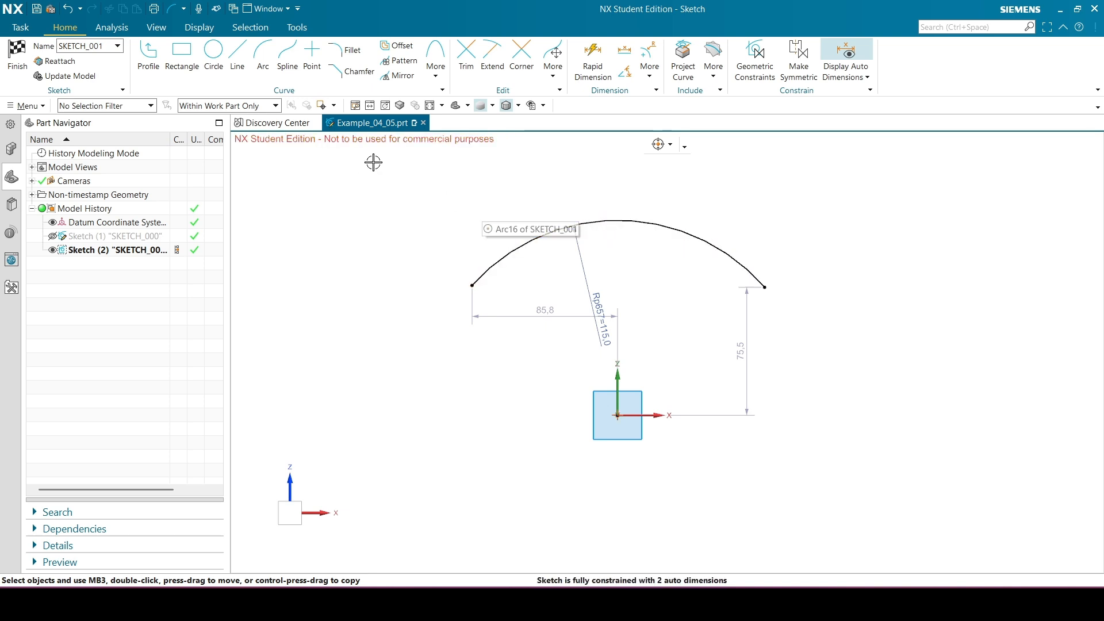
{"action": "left_click", "coordinate": [263, 57]}
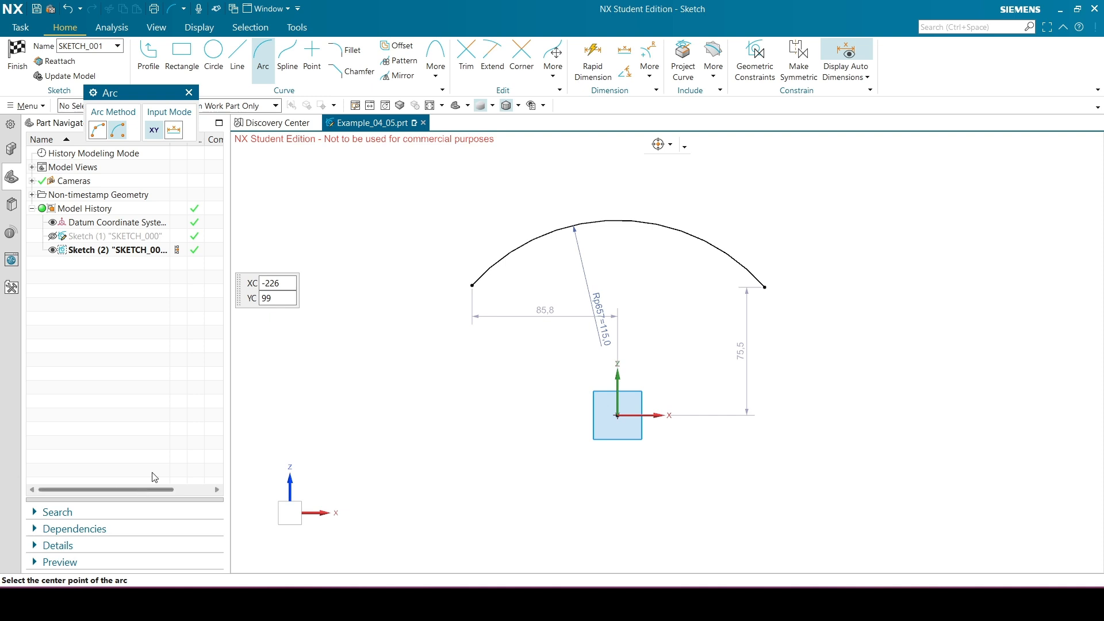
{"action": "scroll", "coordinate": [617, 338], "scroll_direction": "down", "scroll_amount": 1}
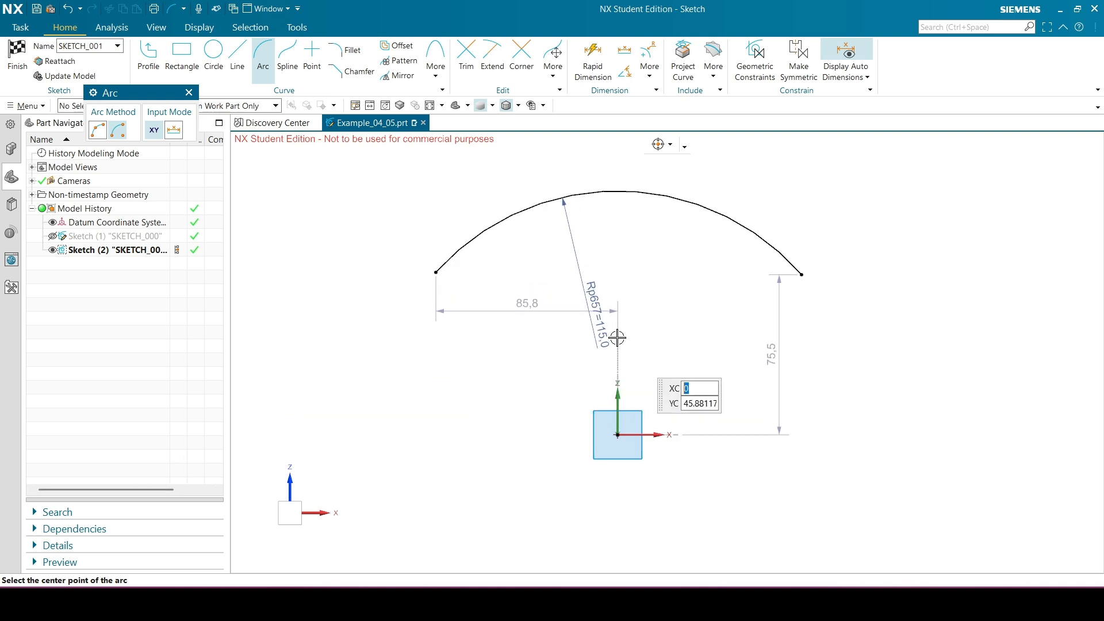
{"action": "left_click", "coordinate": [617, 366]}
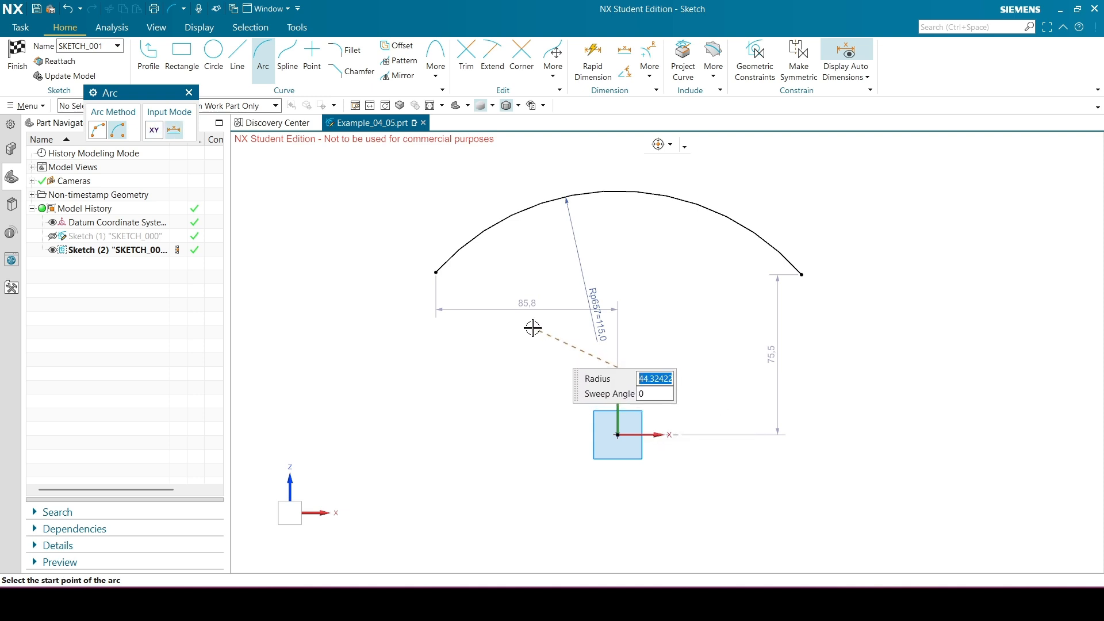
{"action": "type", "text": "91"}
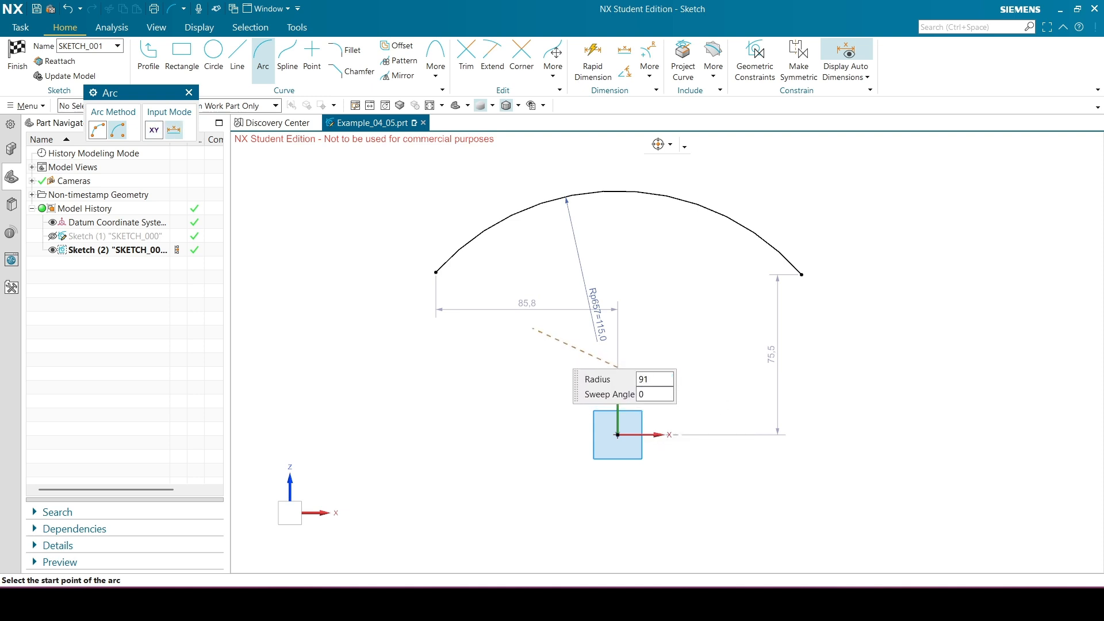
{"action": "key", "text": "Tab"}
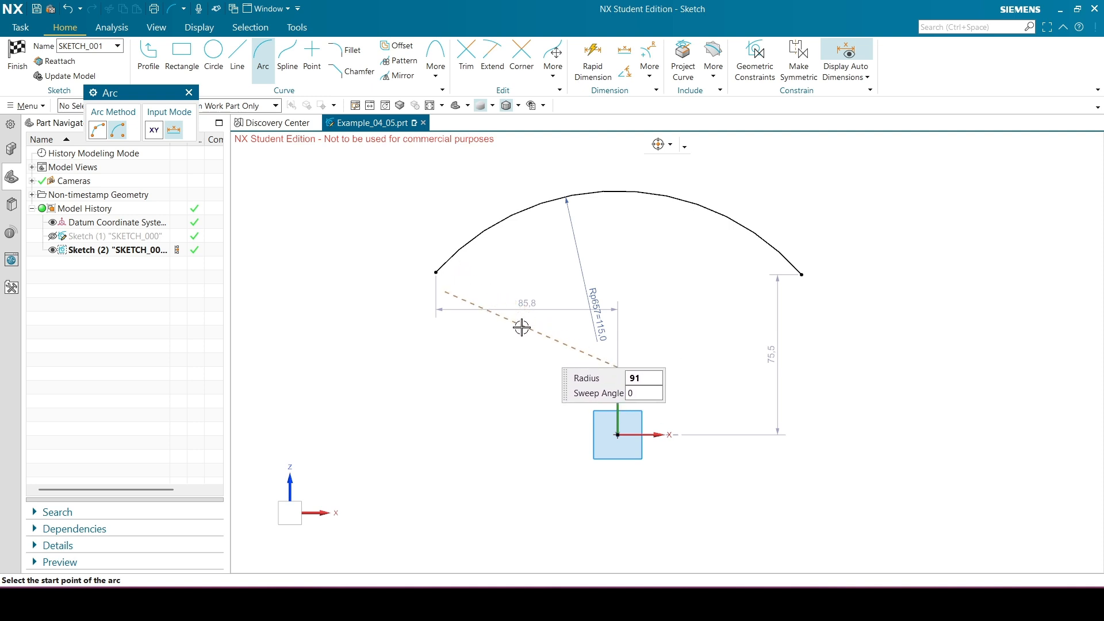
{"action": "left_click", "coordinate": [523, 315]}
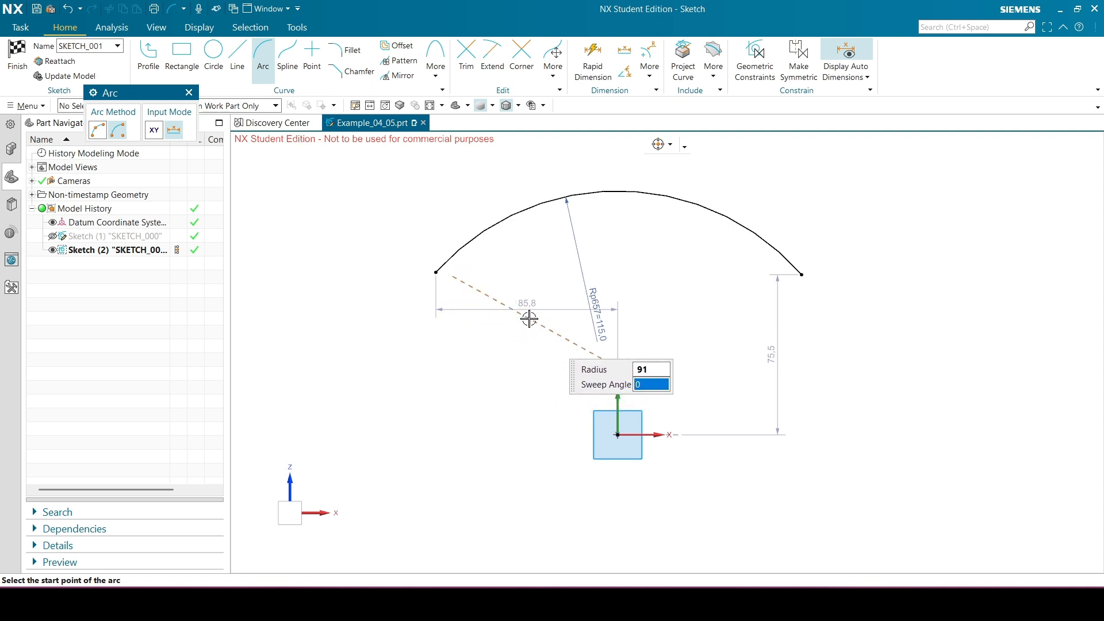
{"action": "left_click", "coordinate": [712, 322]}
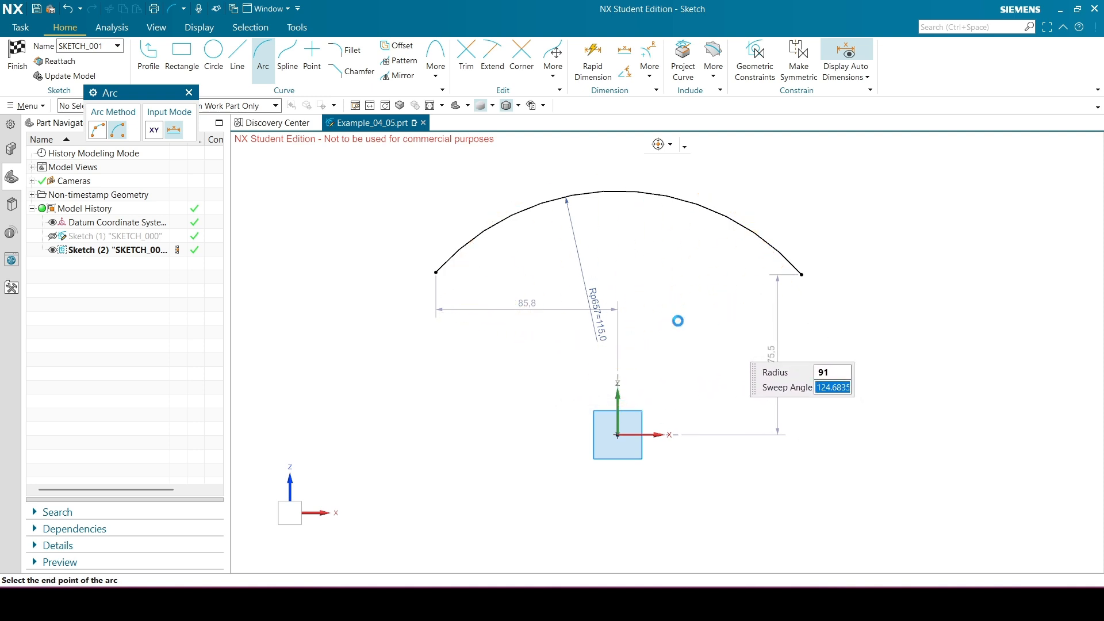
{"action": "left_click", "coordinate": [189, 92]}
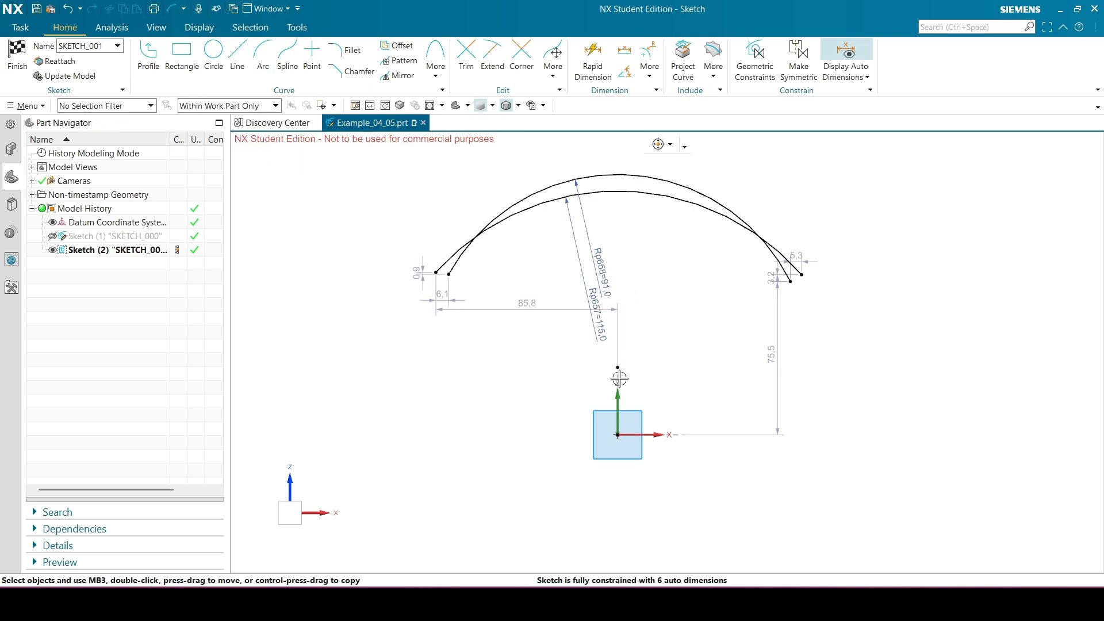
Move the radius 91 arc down inside the radius 115 arc and make the two arcs tangent.
{"action": "mouse_move", "coordinate": [618, 368]}
{"action": "left_mouse_down"}
{"action": "mouse_move", "coordinate": [616, 380]}
{"action": "mouse_move", "coordinate": [614, 326]}
{"action": "left_mouse_up"}
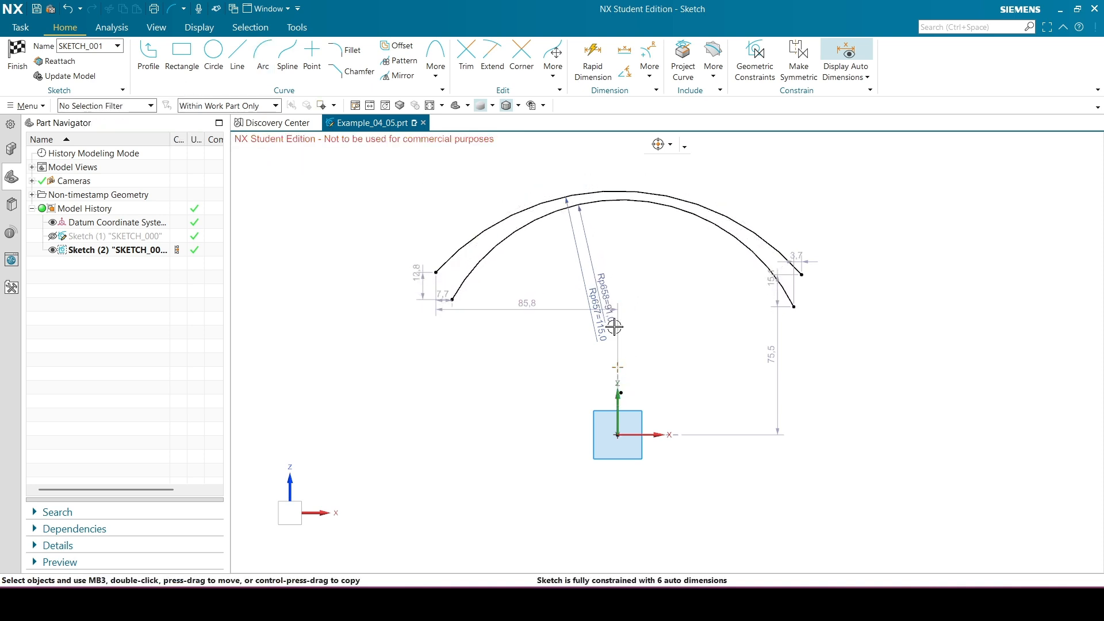
{"action": "scroll", "coordinate": [592, 199], "scroll_direction": "up", "scroll_amount": 2}
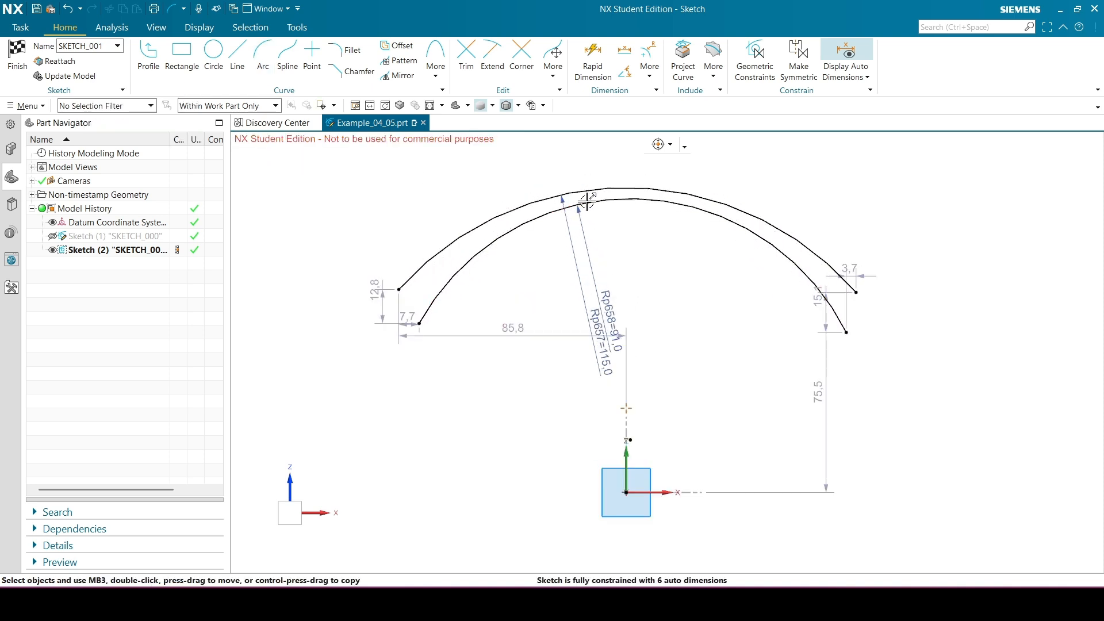
{"action": "left_click", "coordinate": [625, 189]}
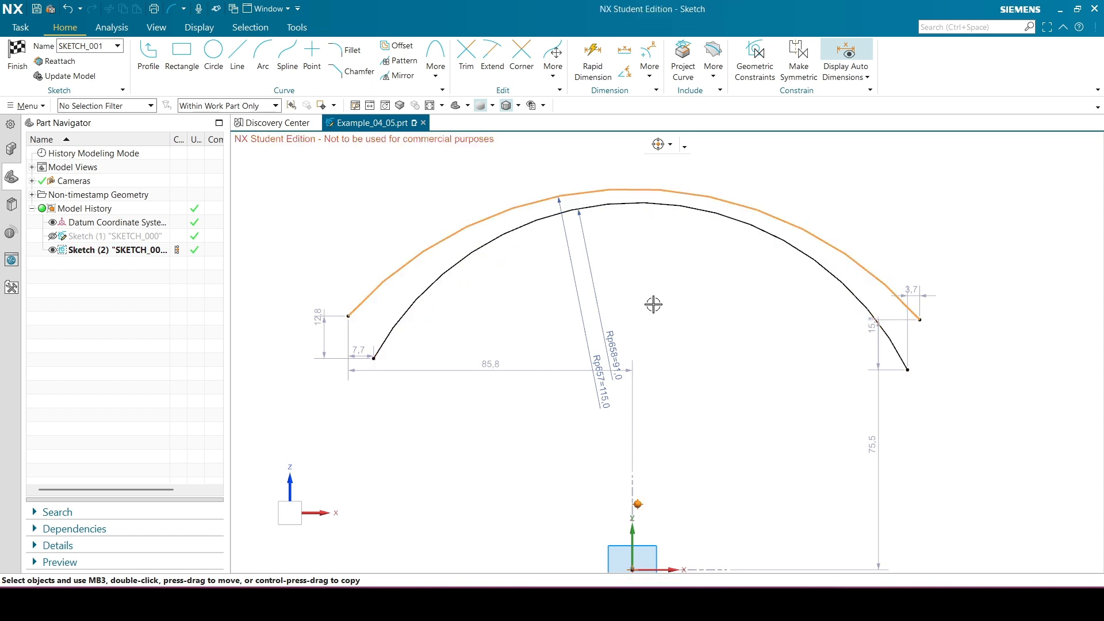
{"action": "left_click", "coordinate": [598, 191]}
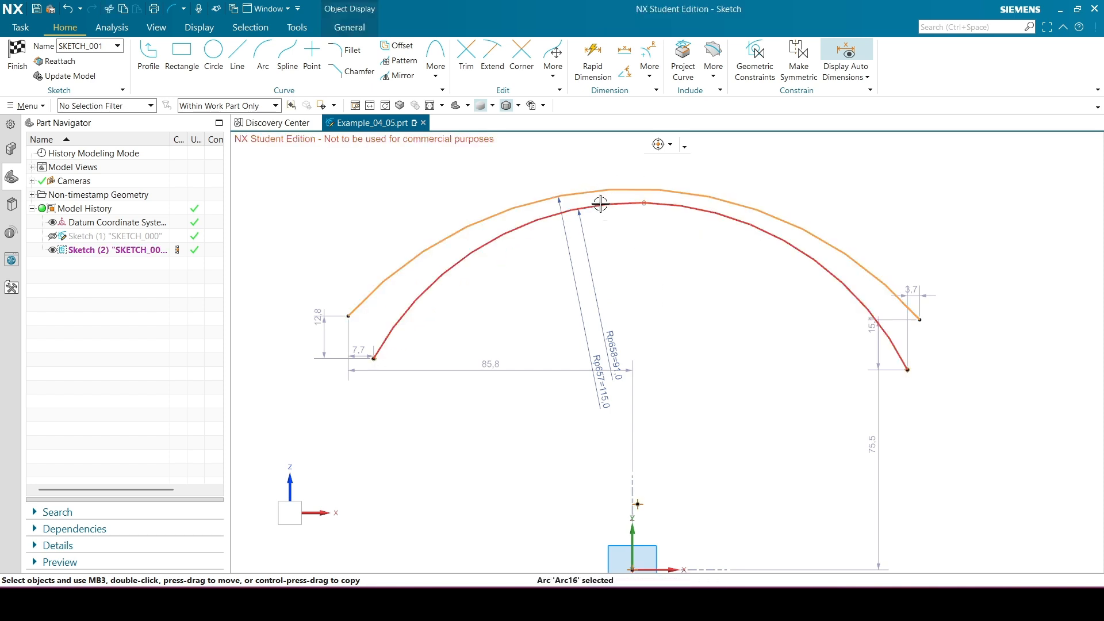
{"action": "left_click", "coordinate": [599, 204]}
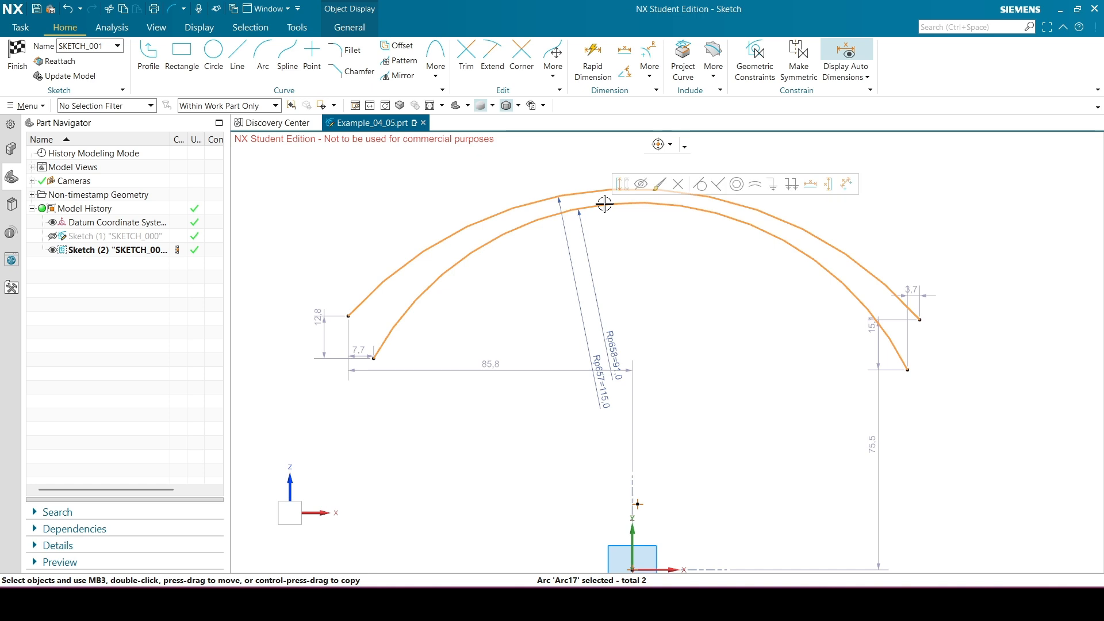
{"action": "left_click", "coordinate": [699, 185]}
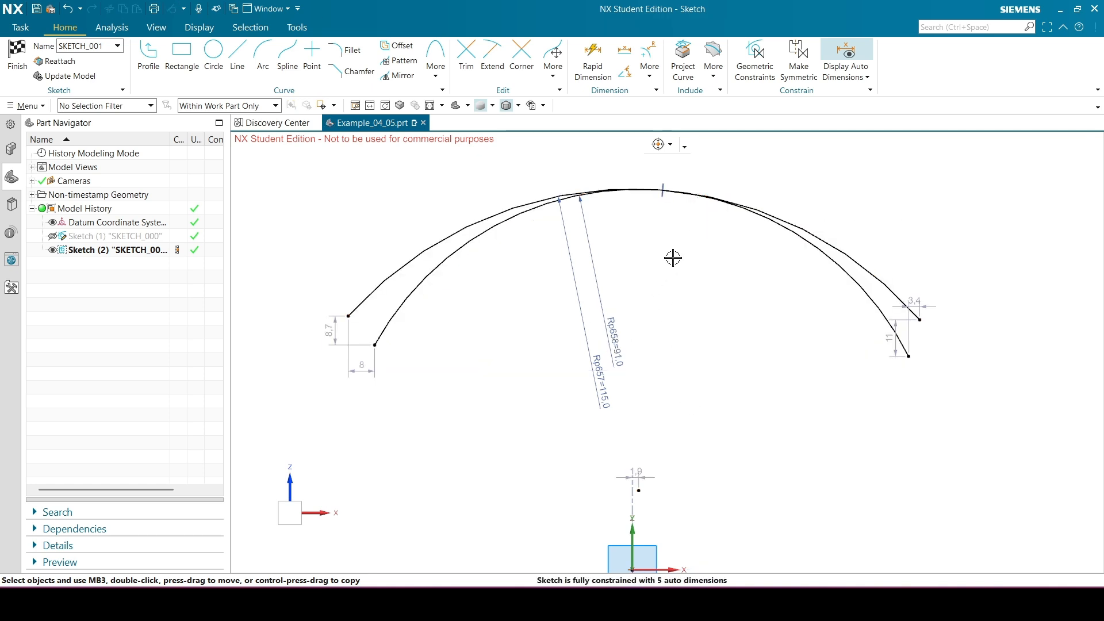
{"action": "scroll", "coordinate": [673, 258], "scroll_direction": "down", "scroll_amount": 1}
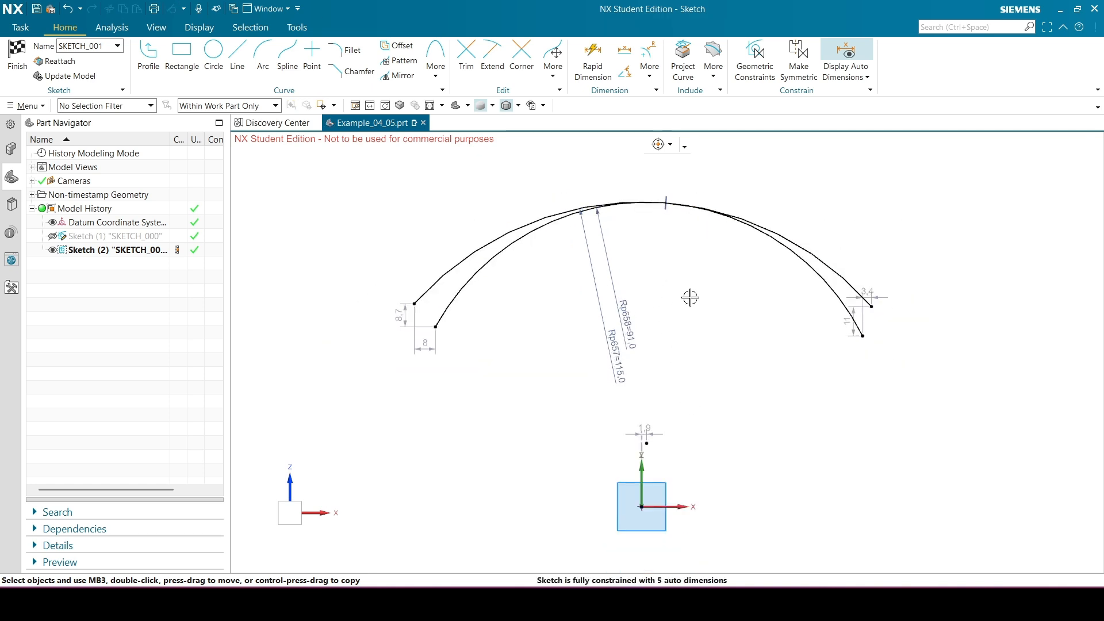
{"action": "left_click", "coordinate": [647, 442]}
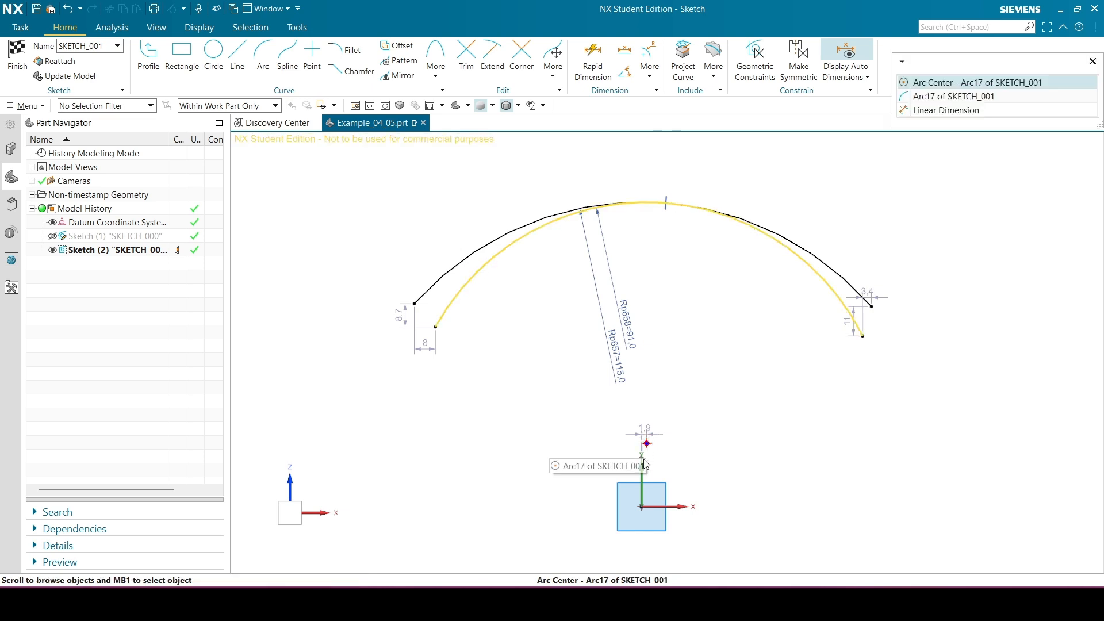
{"action": "left_click", "coordinate": [1092, 61]}
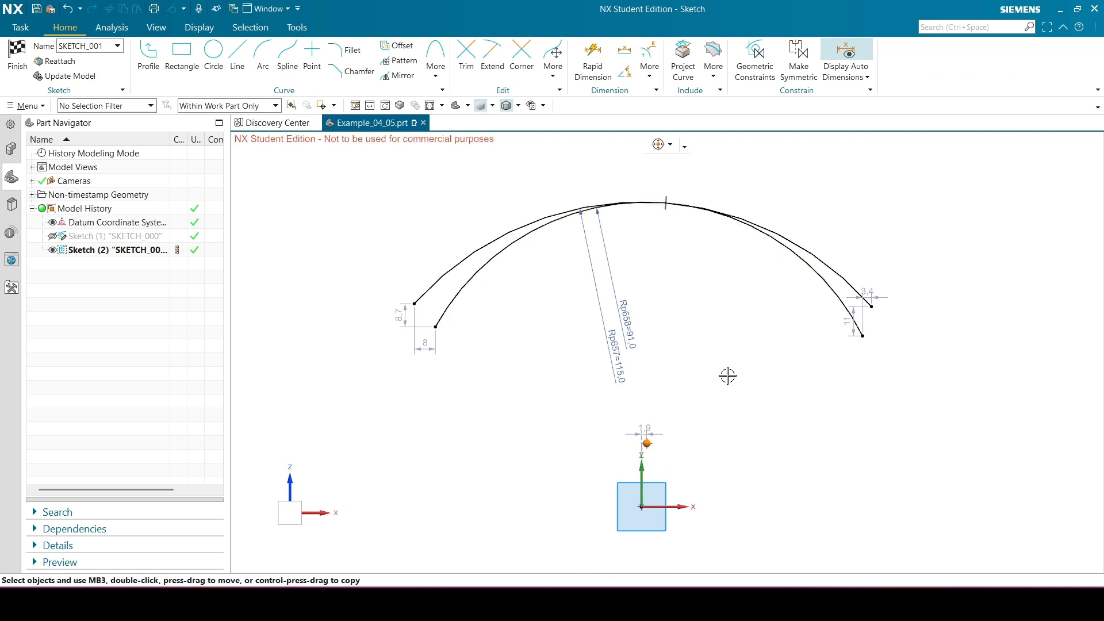
{"action": "left_click", "coordinate": [647, 443]}
{"action": "left_click", "coordinate": [642, 472]}
{"action": "left_click", "coordinate": [916, 83]}
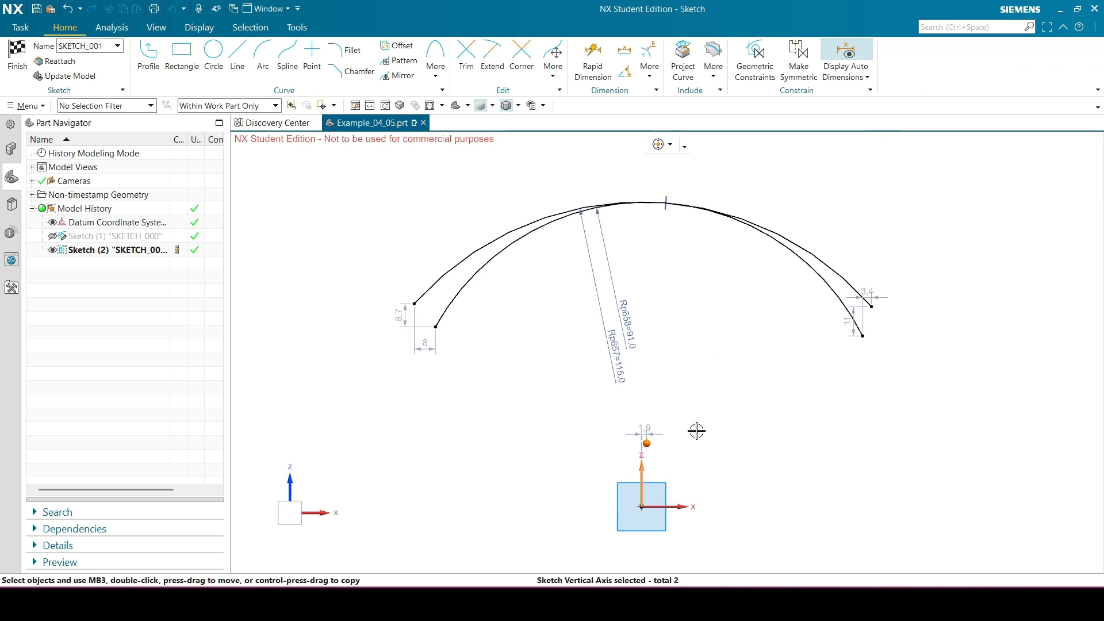
{"action": "key", "text": "Escape"}
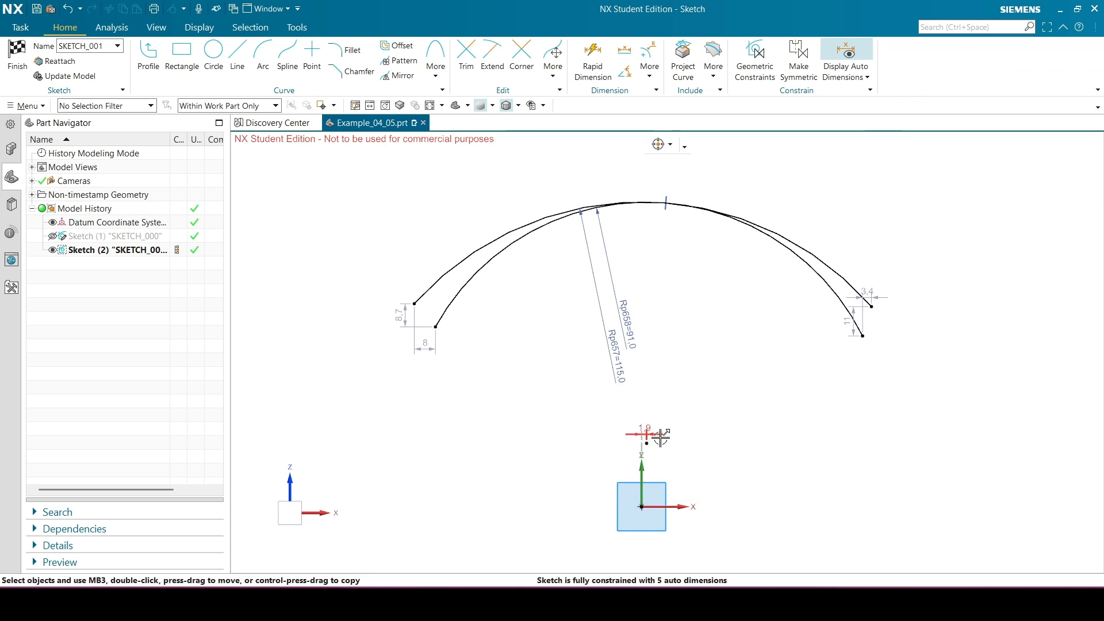
Constrain the centre point of the radius 91 arc to lie on the vertical axis.
{"action": "left_click", "coordinate": [647, 444]}
{"action": "left_click", "coordinate": [642, 471]}
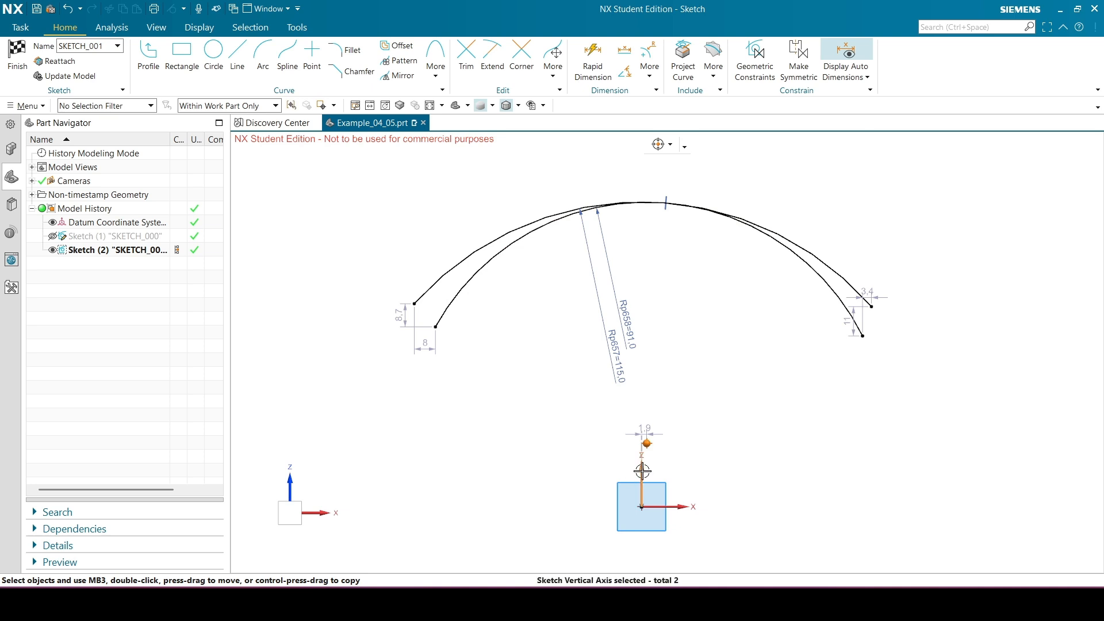
{"action": "left_click", "coordinate": [665, 452]}
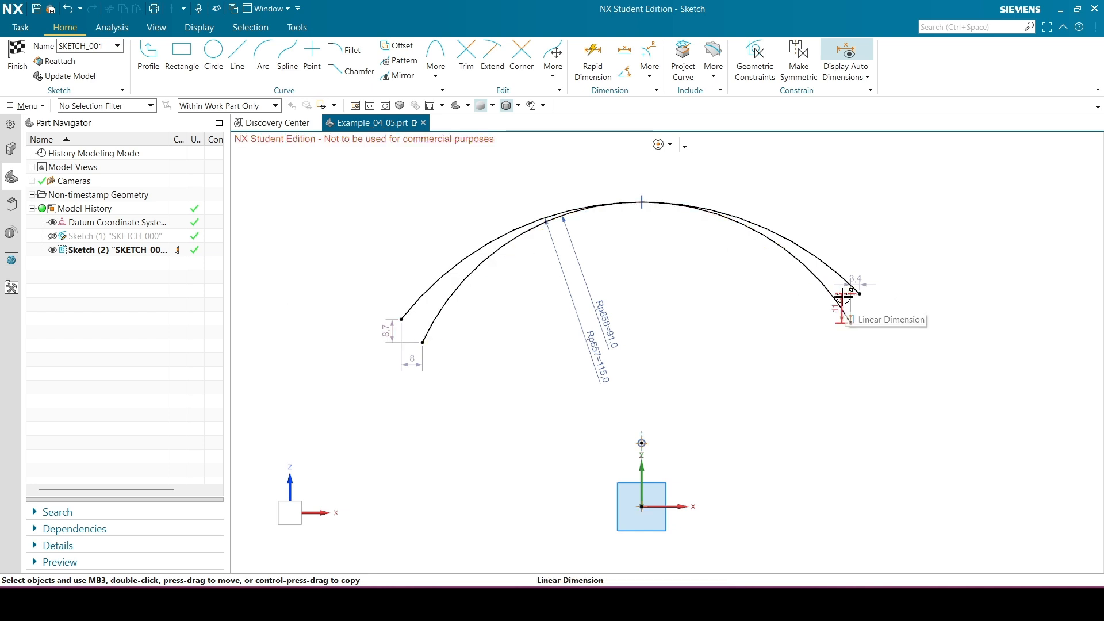
Draw a horizontal line about 210 long from the right end of the radius 115 arc, extending past the arcs' left ends.
{"action": "left_click", "coordinate": [238, 58]}
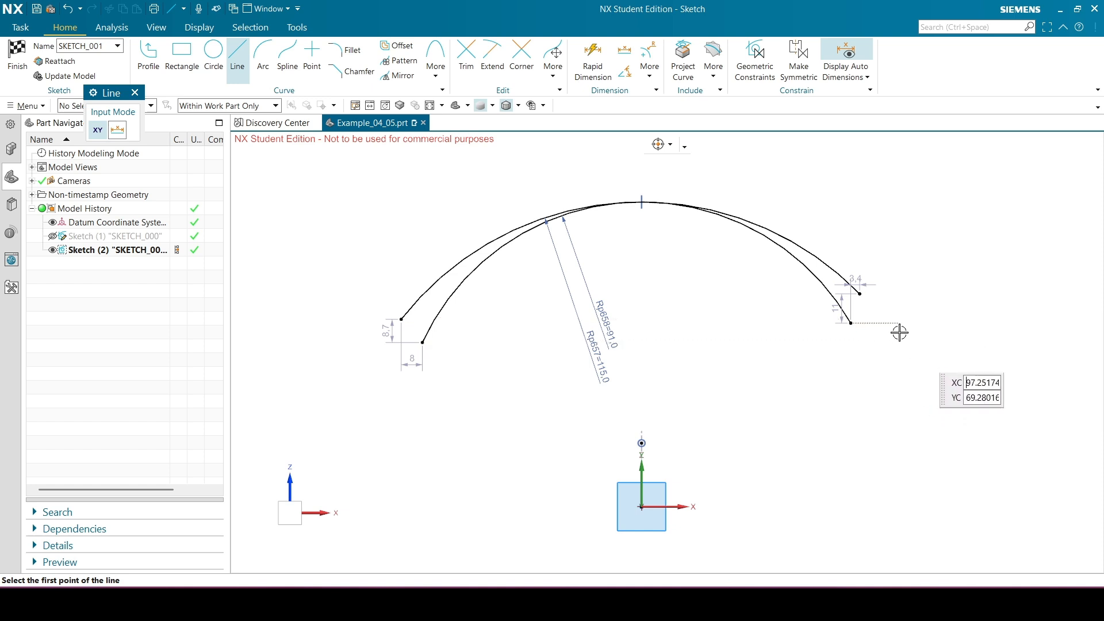
{"action": "left_click", "coordinate": [858, 293]}
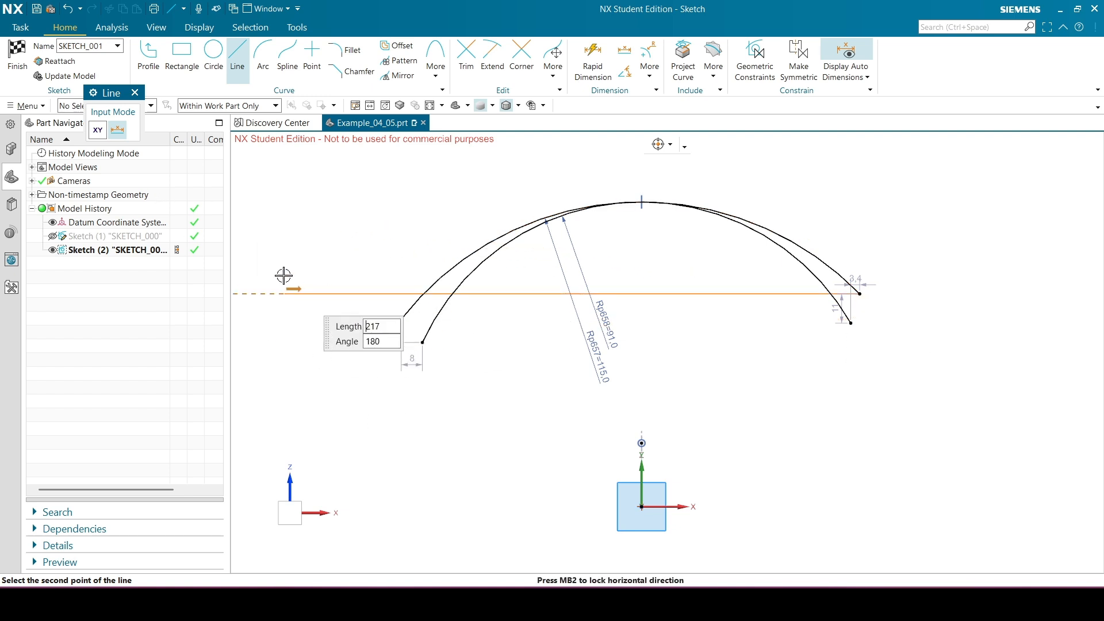
{"action": "left_click", "coordinate": [304, 280]}
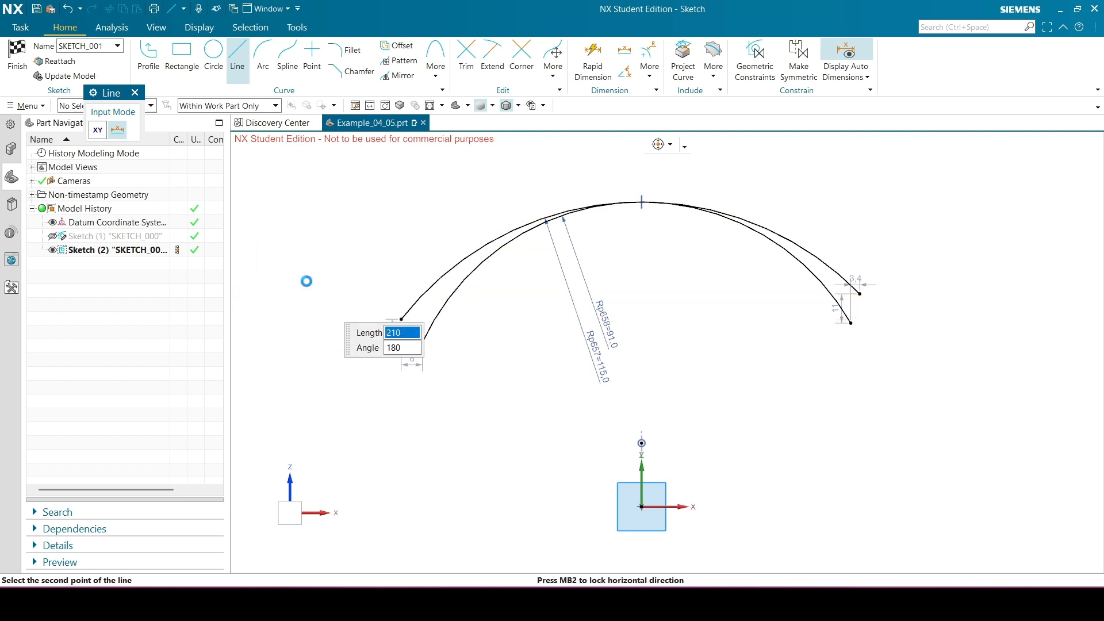
{"action": "left_click", "coordinate": [134, 93]}
Constrain the right end of the radius 91 arc to lie on the horizontal line.
{"action": "left_click", "coordinate": [851, 323]}
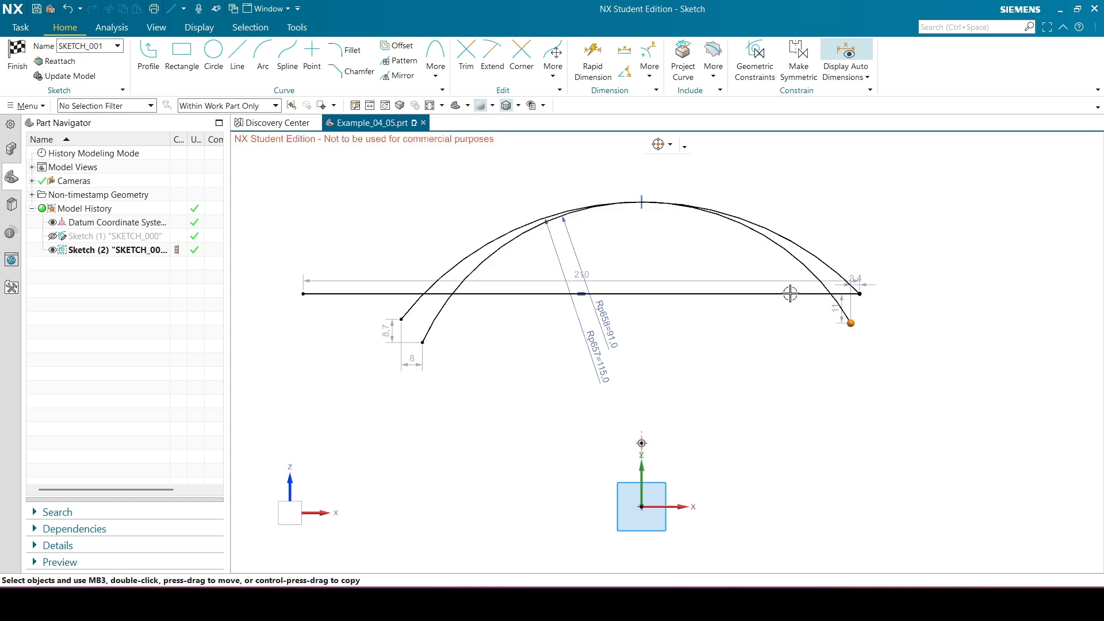
{"action": "left_click", "coordinate": [775, 293]}
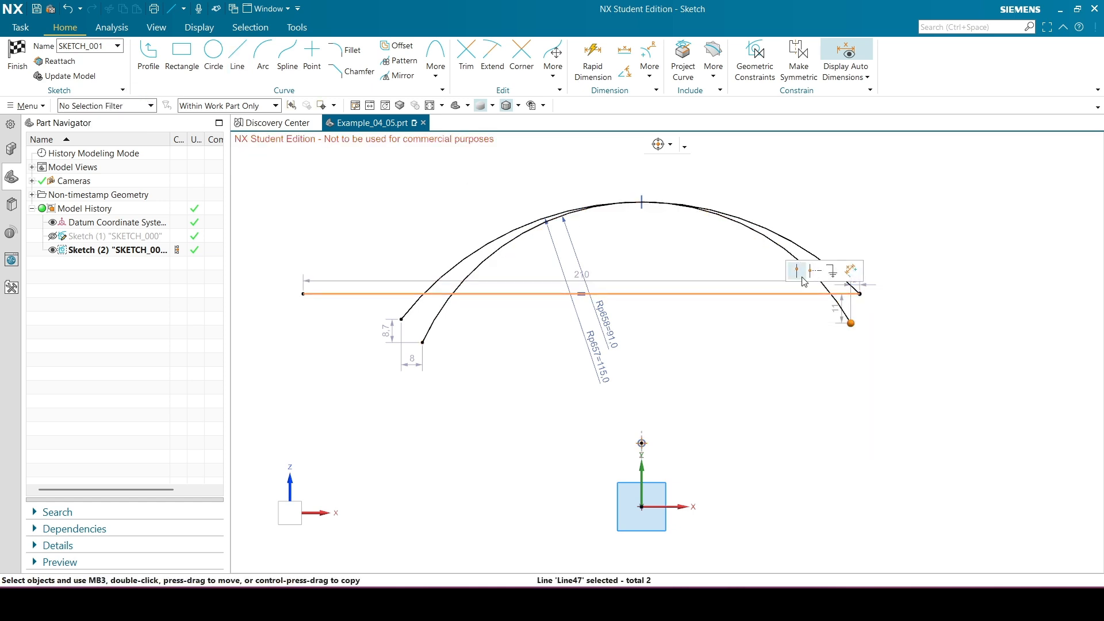
{"action": "left_click", "coordinate": [843, 270]}
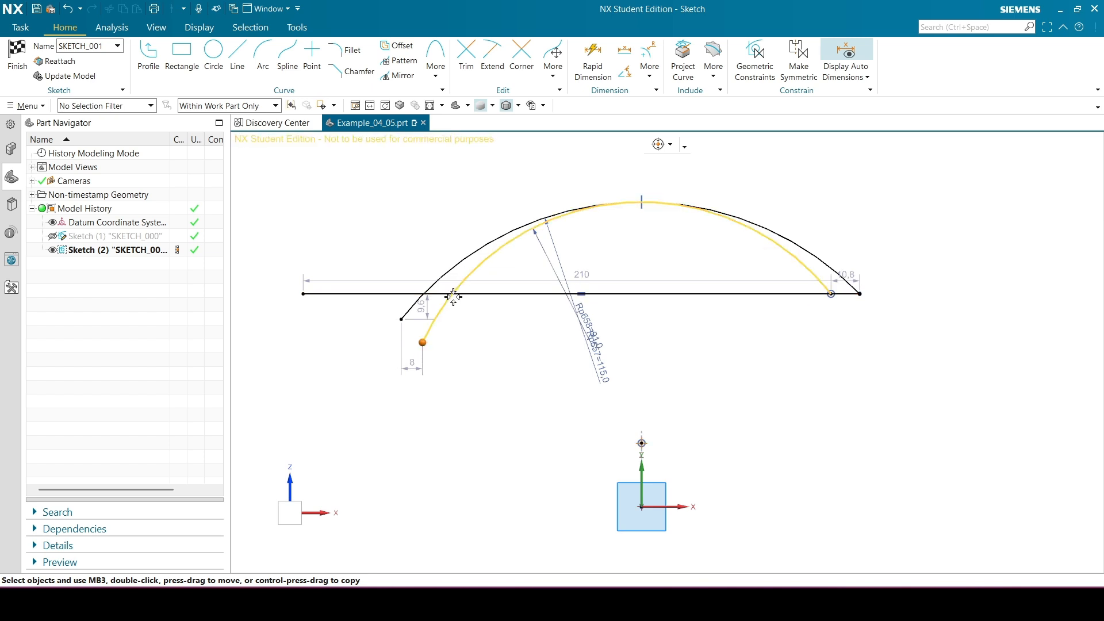
{"action": "left_click", "coordinate": [423, 343]}
{"action": "left_click", "coordinate": [473, 292]}
{"action": "left_click", "coordinate": [506, 303]}
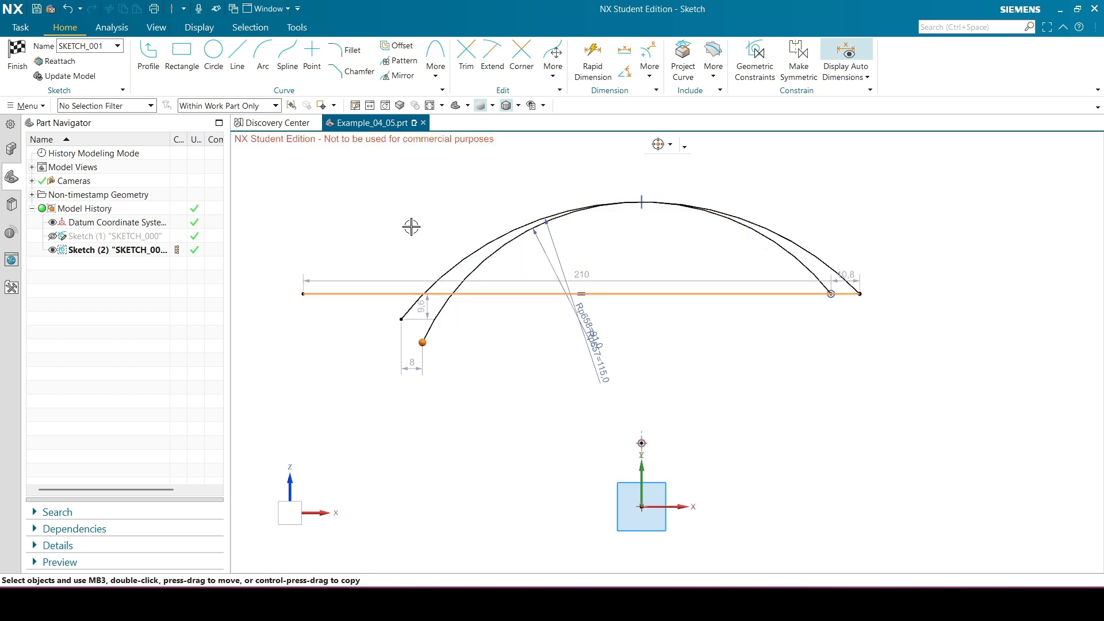
Constrain the left ends of the radius 91 and radius 115 arcs to lie on the horizontal line.
{"action": "left_click", "coordinate": [423, 343]}
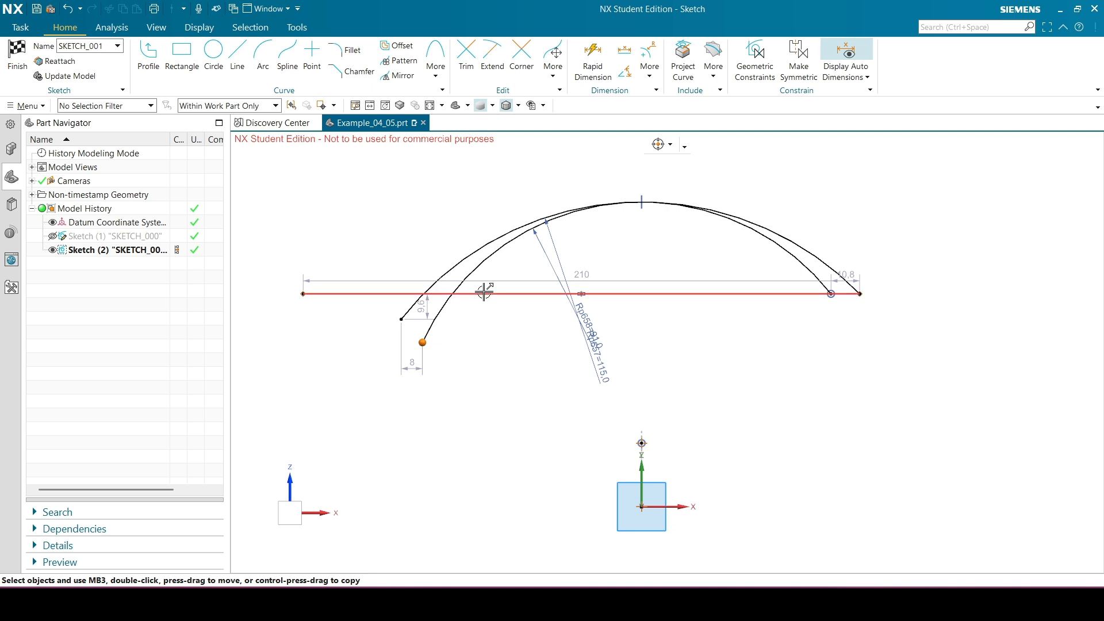
{"action": "left_click", "coordinate": [483, 292]}
{"action": "left_click", "coordinate": [505, 273]}
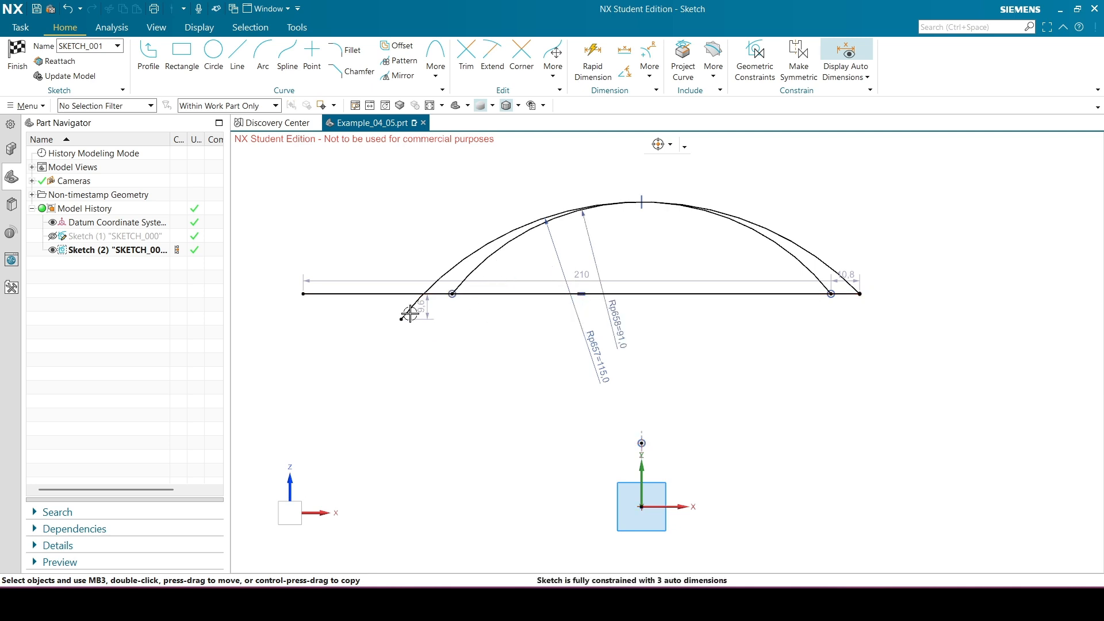
{"action": "left_click", "coordinate": [403, 294]}
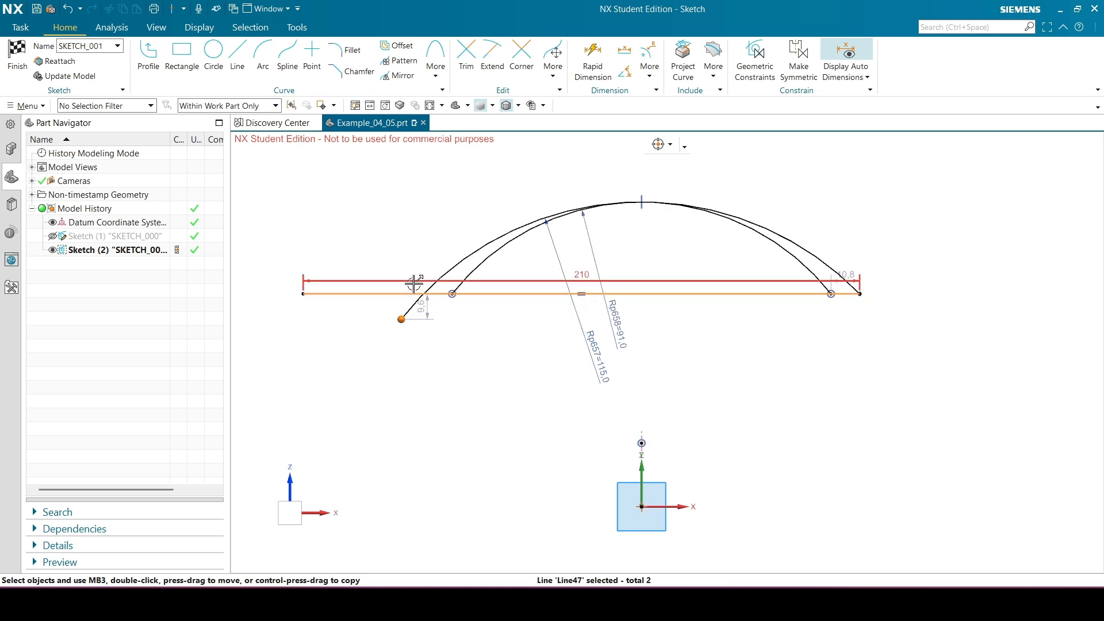
{"action": "key", "text": "Escape"}
{"action": "left_click", "coordinate": [401, 318]}
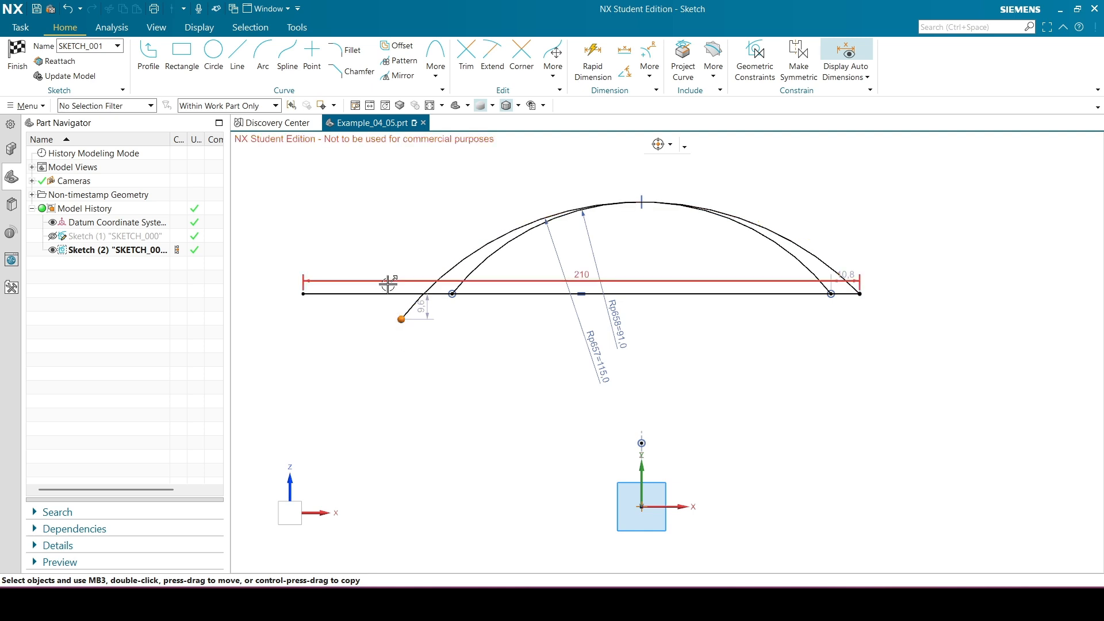
{"action": "left_click", "coordinate": [382, 291]}
{"action": "left_click", "coordinate": [405, 269]}
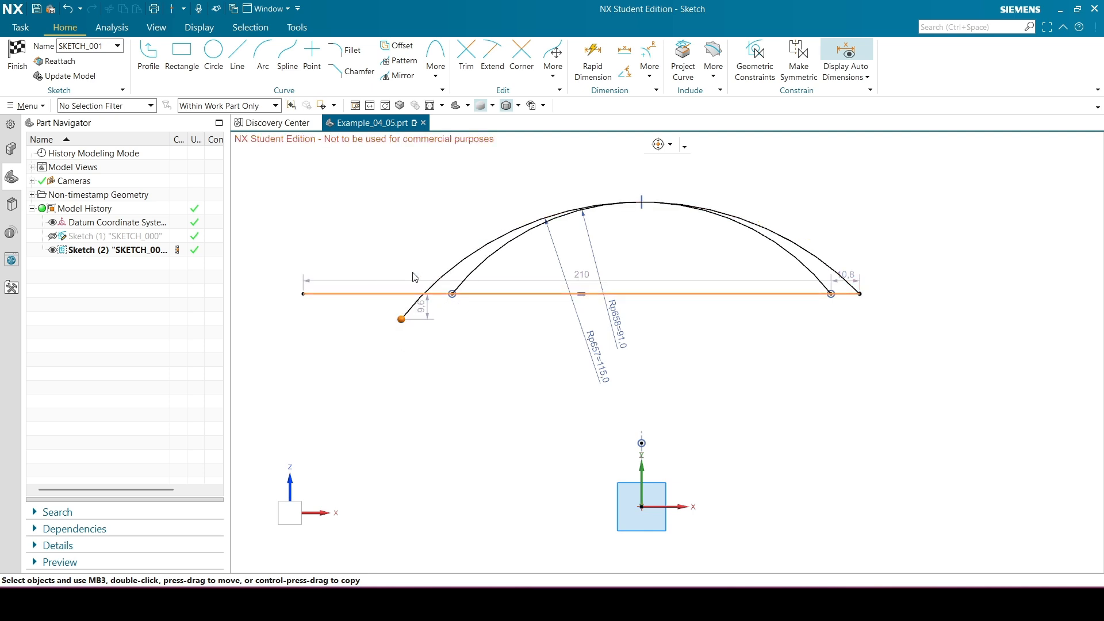
Move the shared right end of the horizontal line and the radius 115 arc slightly upward.
{"action": "scroll", "coordinate": [939, 293], "scroll_direction": "up", "scroll_amount": 5}
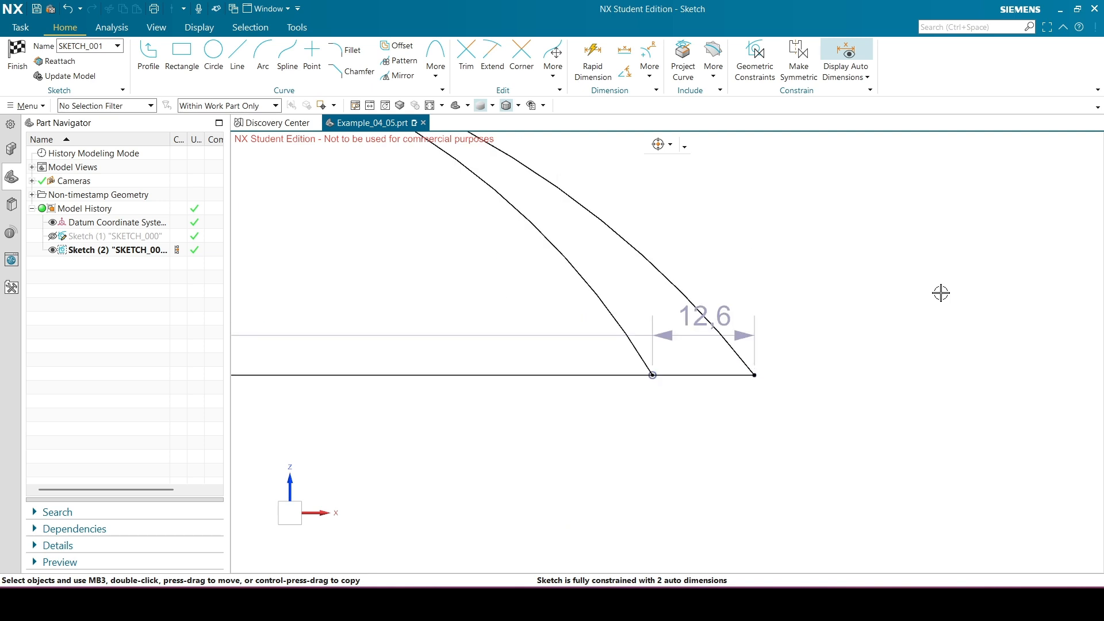
{"action": "mouse_move", "coordinate": [754, 364]}
{"action": "left_mouse_down"}
{"action": "mouse_move", "coordinate": [741, 349]}
{"action": "mouse_move", "coordinate": [754, 362]}
{"action": "left_mouse_up"}
{"action": "scroll", "coordinate": [855, 399], "scroll_direction": "down", "scroll_amount": 5}
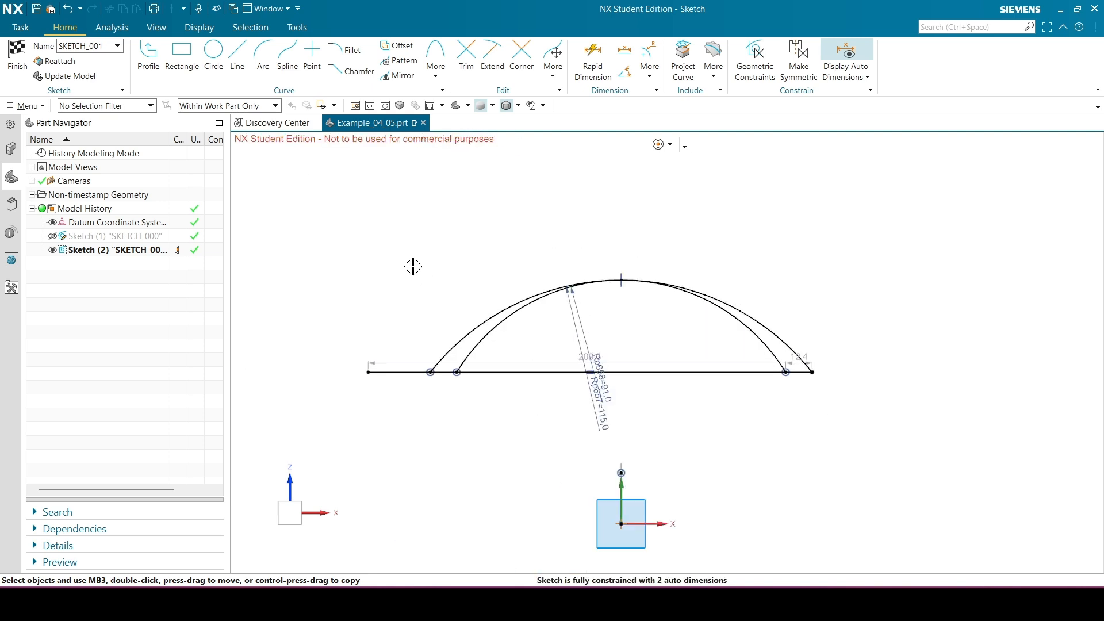
{"action": "scroll", "coordinate": [653, 424], "scroll_direction": "up", "scroll_amount": 3}
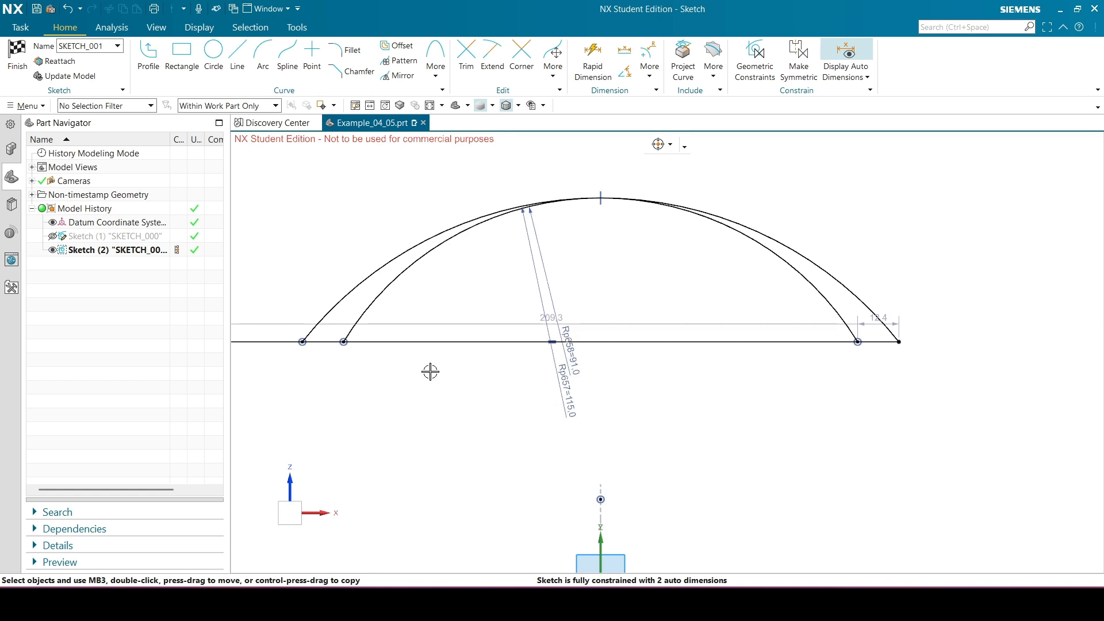
{"action": "scroll", "coordinate": [382, 363], "scroll_direction": "down", "scroll_amount": 2}
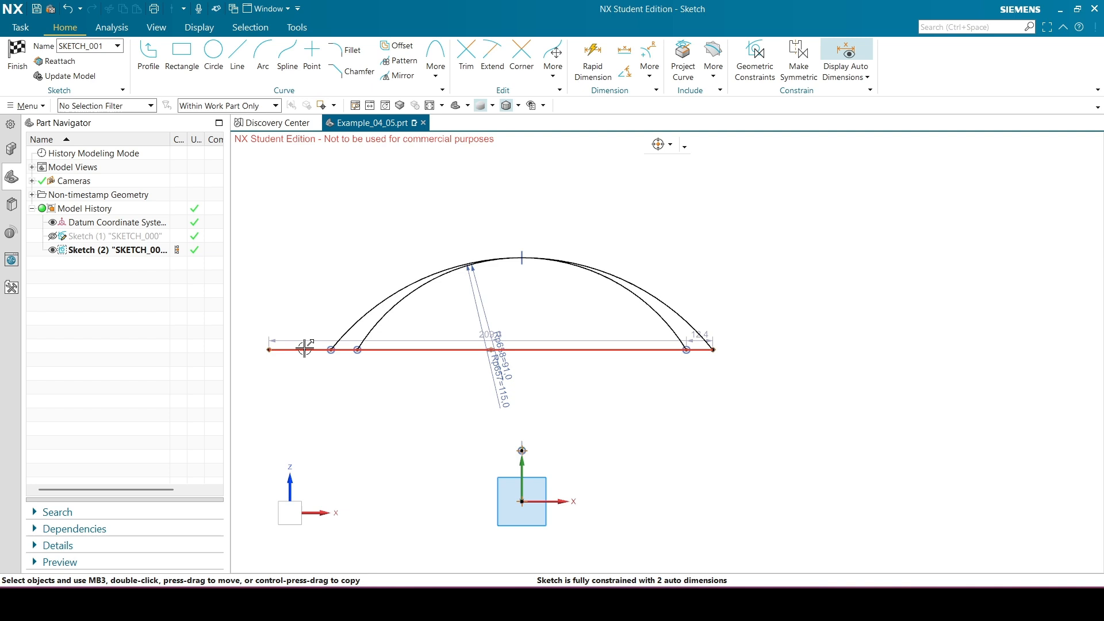
{"action": "scroll", "coordinate": [384, 377], "scroll_direction": "down", "scroll_amount": 1}
{"action": "scroll", "coordinate": [384, 377], "scroll_direction": "up", "scroll_amount": 1}
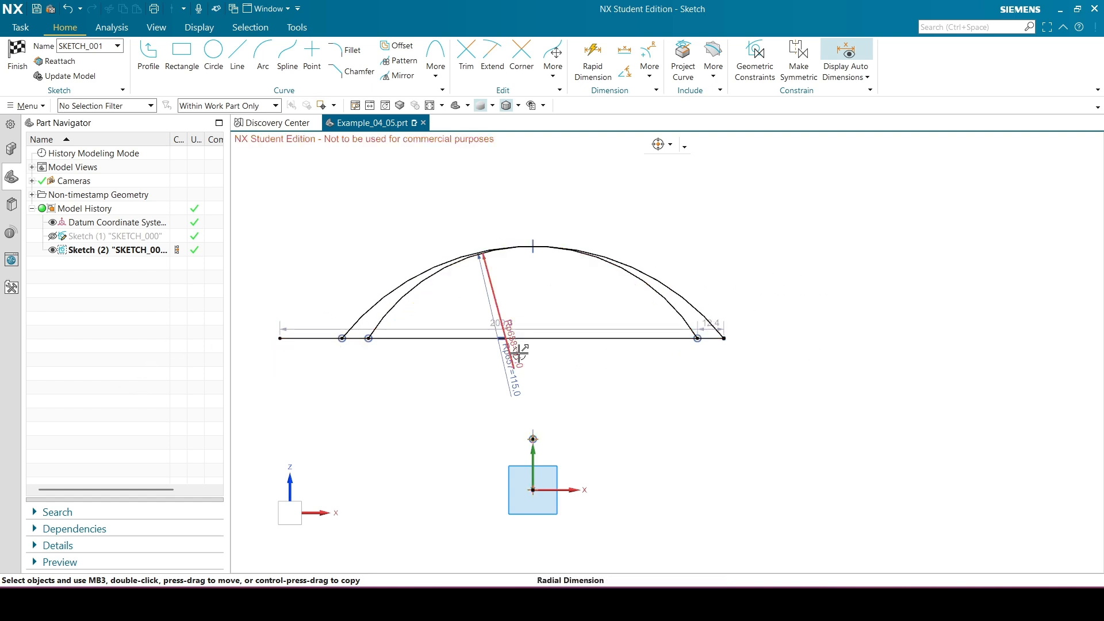
{"action": "scroll", "coordinate": [453, 339], "scroll_direction": "up", "scroll_amount": 1}
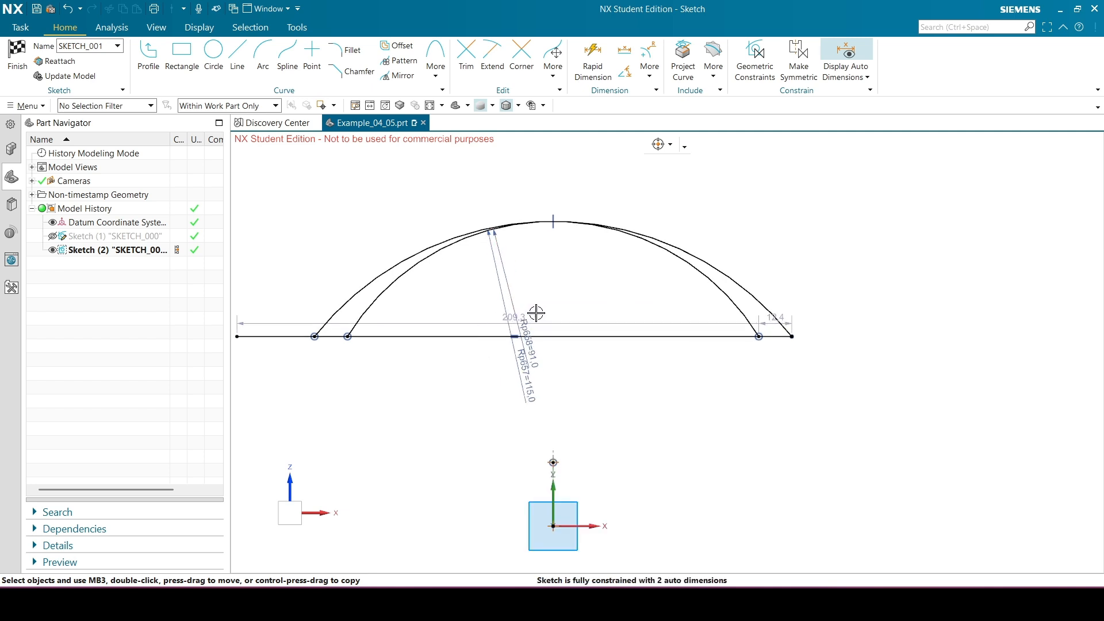
{"action": "scroll", "coordinate": [536, 312], "scroll_direction": "down", "scroll_amount": 1}
{"action": "scroll", "coordinate": [464, 350], "scroll_direction": "up", "scroll_amount": 1}
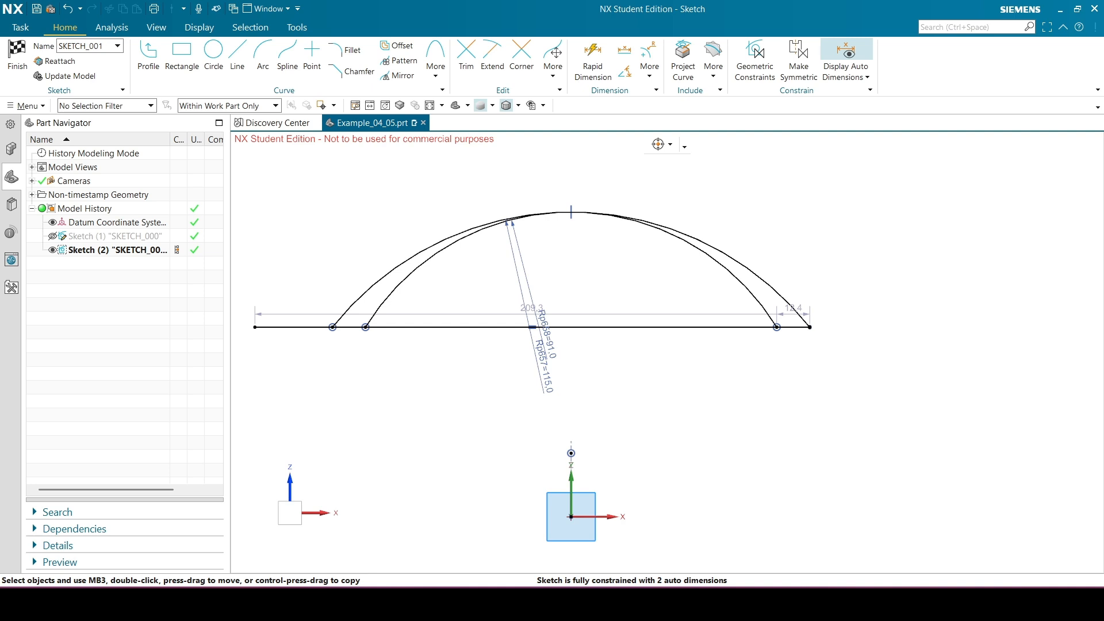
Draw a radius 72 arc inside the others, centred on the vertical axis above the radius 91 arc's centre, with its ends at the horizontal line.
{"action": "left_click", "coordinate": [262, 58]}
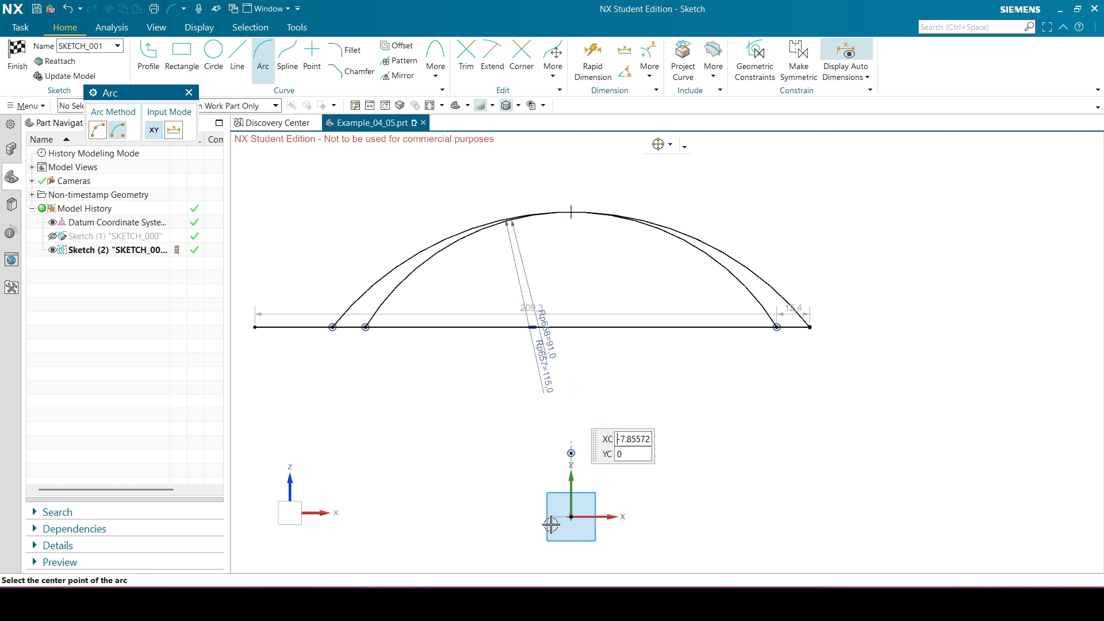
{"action": "left_click", "coordinate": [571, 414]}
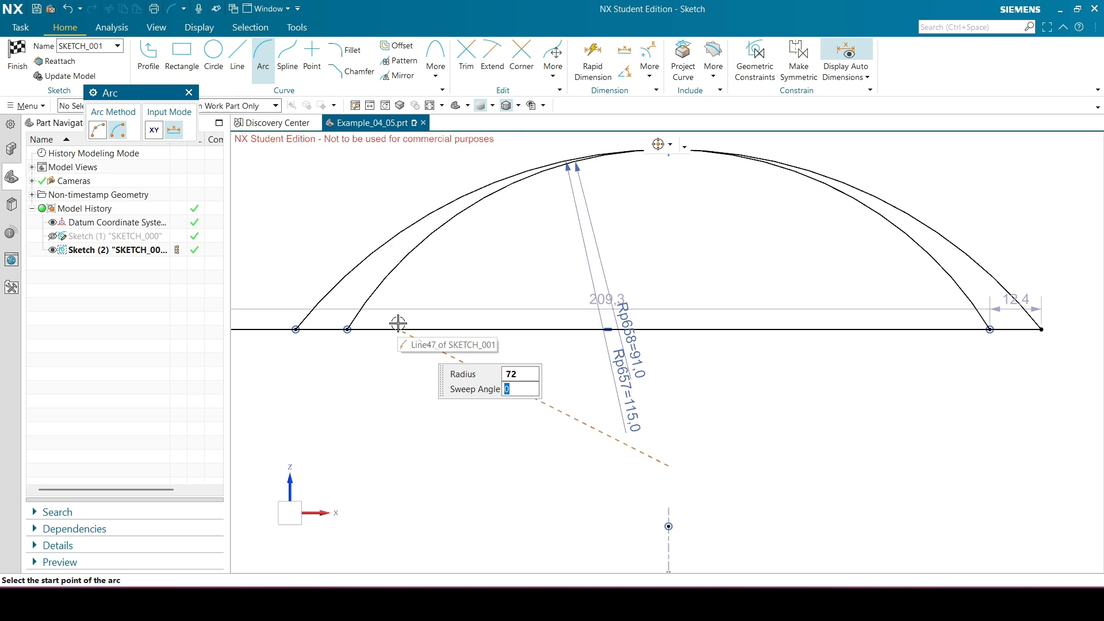
{"action": "scroll", "coordinate": [397, 326], "scroll_direction": "up", "scroll_amount": 2}
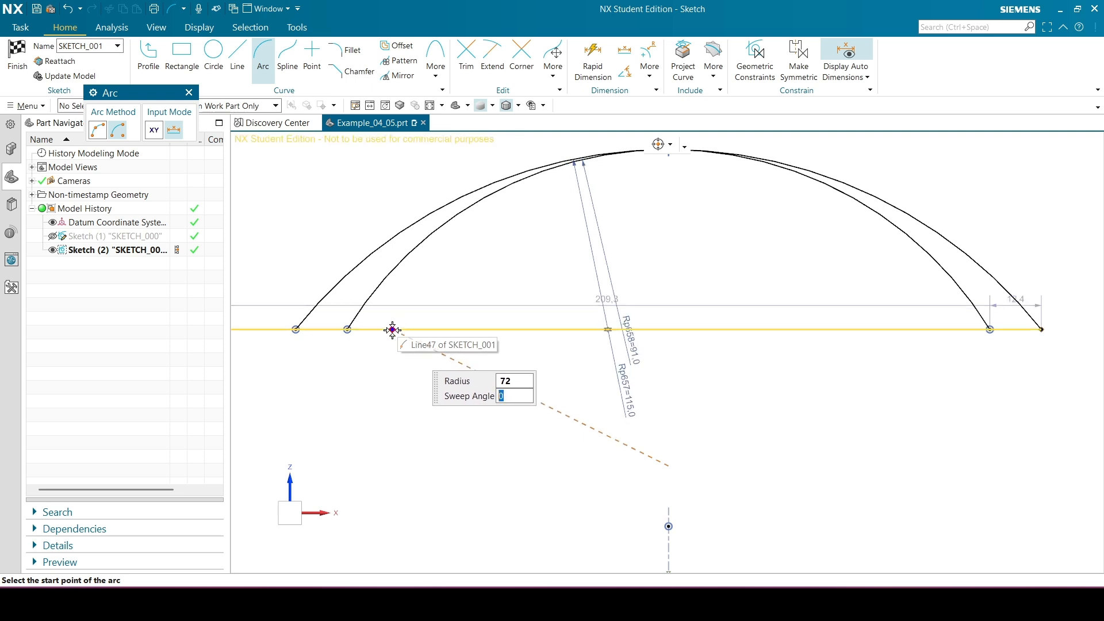
{"action": "left_click", "coordinate": [398, 328]}
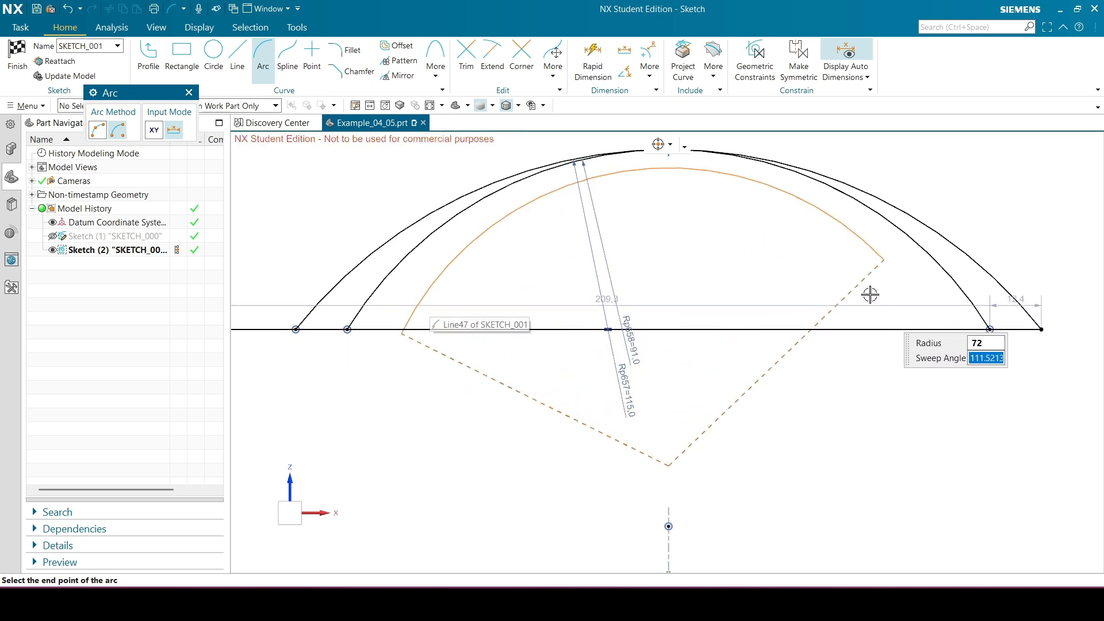
{"action": "left_click", "coordinate": [934, 329]}
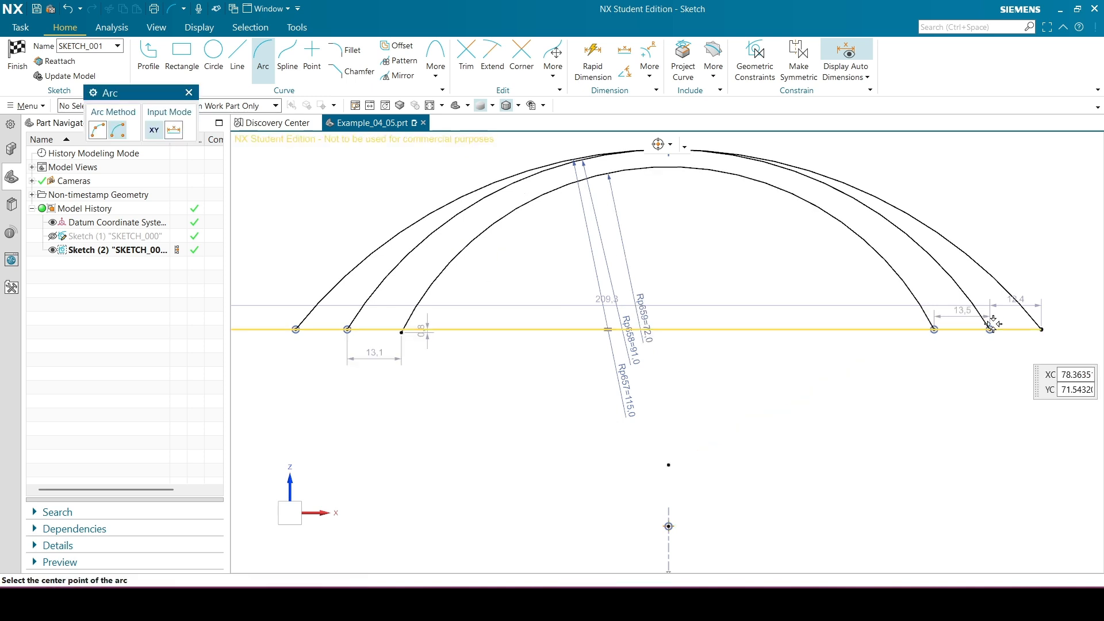
{"action": "left_click", "coordinate": [188, 92]}
Constrain the left end of the radius 72 arc to lie on the horizontal line with a Point on Curve constraint.
{"action": "scroll", "coordinate": [402, 332], "scroll_direction": "up", "scroll_amount": 3}
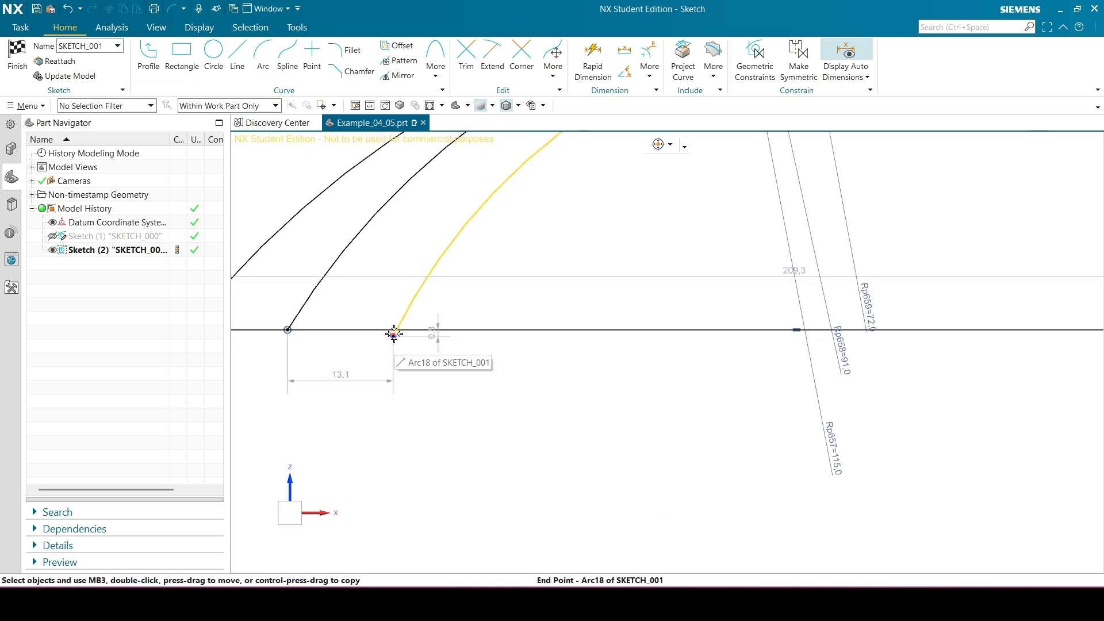
{"action": "left_click", "coordinate": [394, 334]}
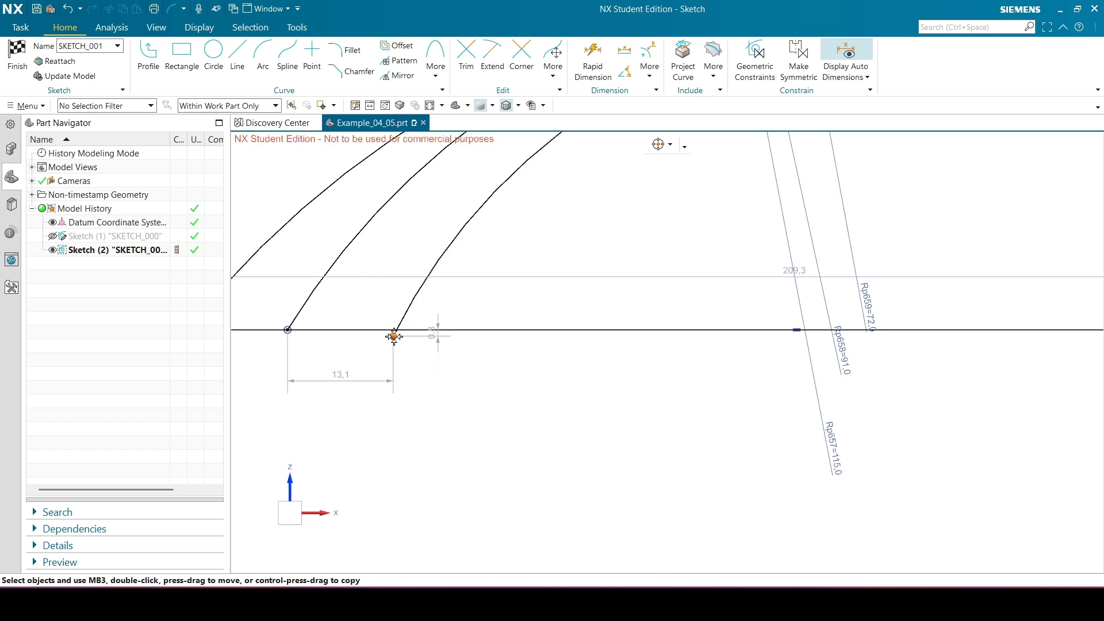
{"action": "left_click", "coordinate": [363, 329]}
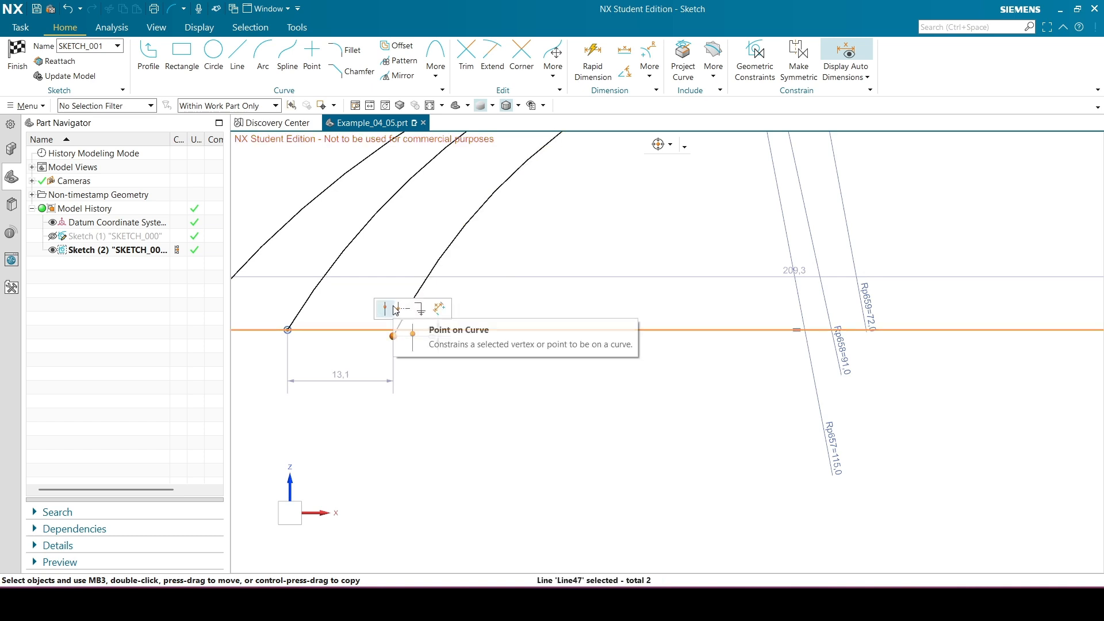
{"action": "left_click", "coordinate": [395, 310]}
{"action": "scroll", "coordinate": [457, 262], "scroll_direction": "down", "scroll_amount": 3}
{"action": "scroll", "coordinate": [587, 290], "scroll_direction": "down", "scroll_amount": 1}
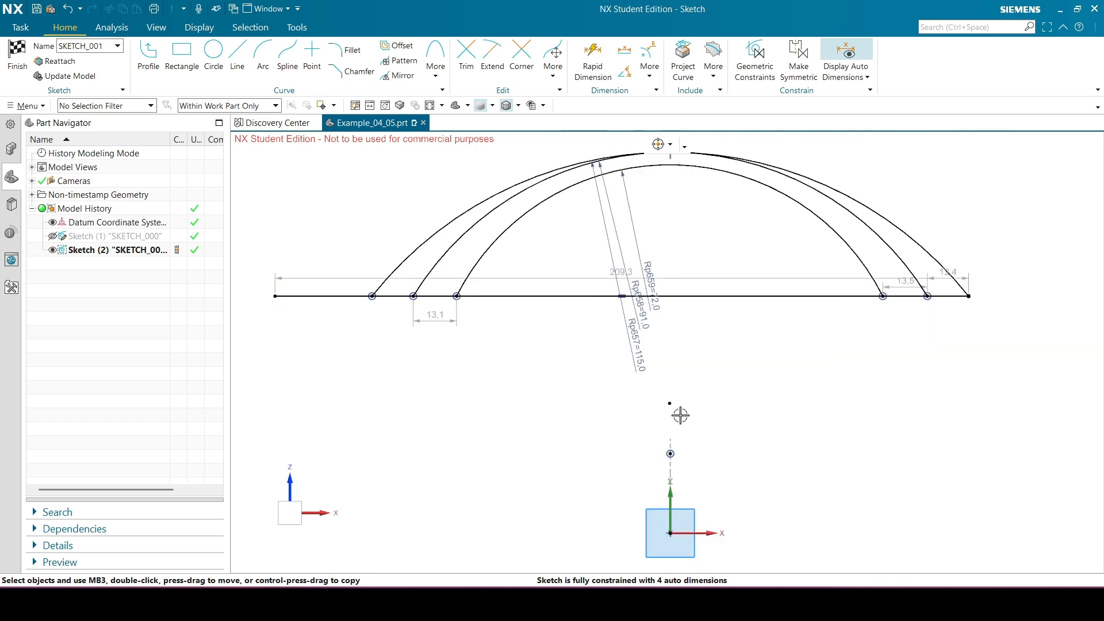
Constrain the centre of the radius 72 arc to lie on the sketch's vertical axis.
{"action": "scroll", "coordinate": [674, 337], "scroll_direction": "down", "scroll_amount": 1}
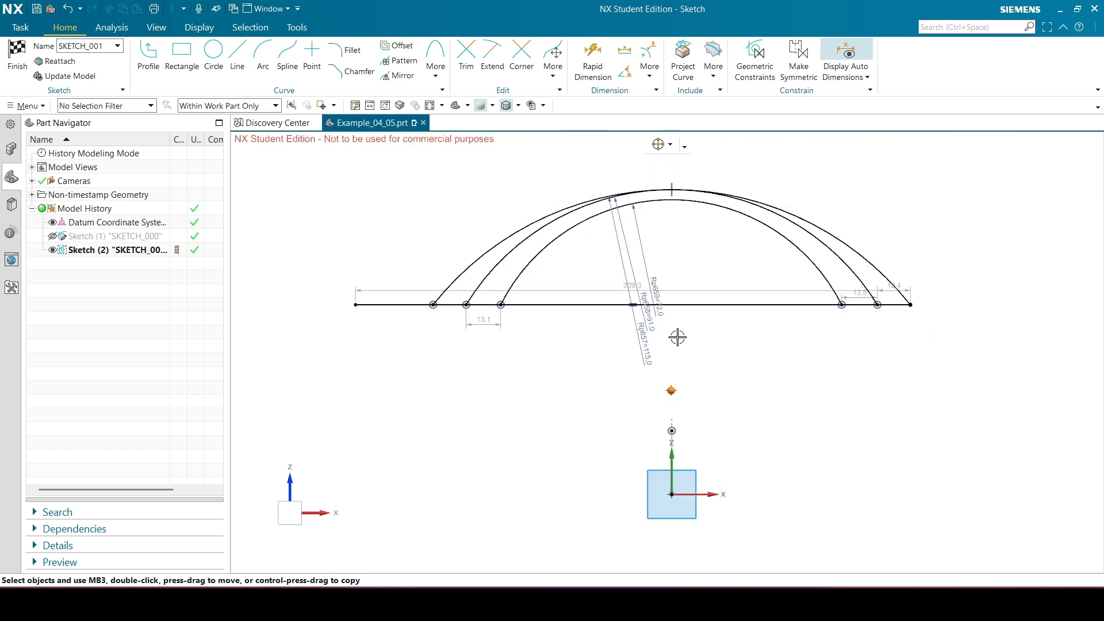
{"action": "scroll", "coordinate": [668, 434], "scroll_direction": "up", "scroll_amount": 1}
{"action": "left_click", "coordinate": [671, 471]}
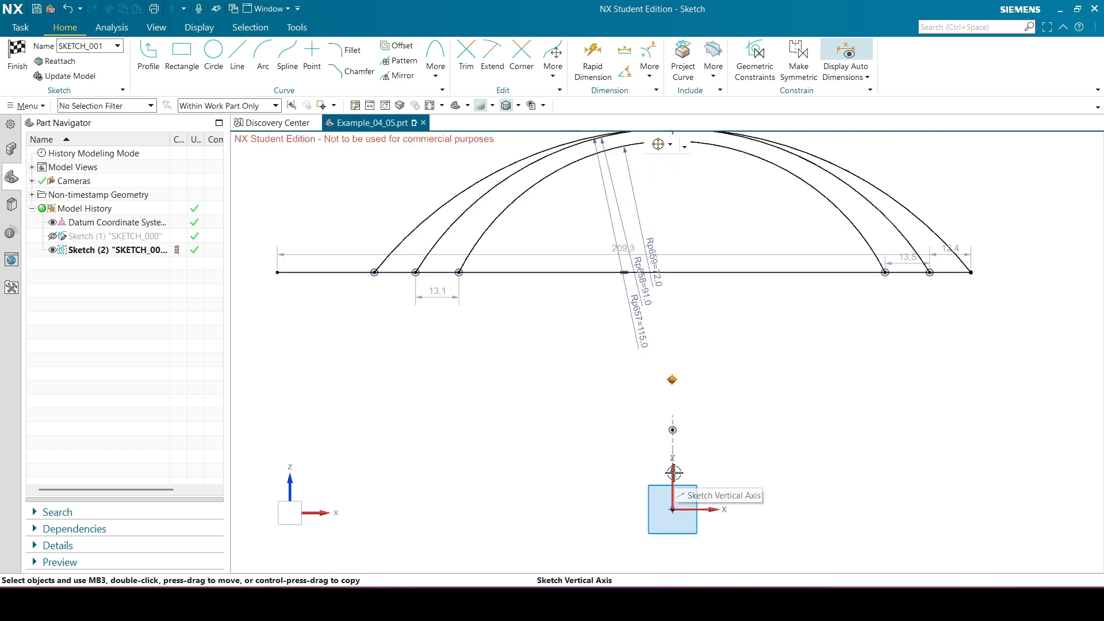
{"action": "left_click", "coordinate": [702, 453]}
{"action": "scroll", "coordinate": [564, 458], "scroll_direction": "down", "scroll_amount": 1}
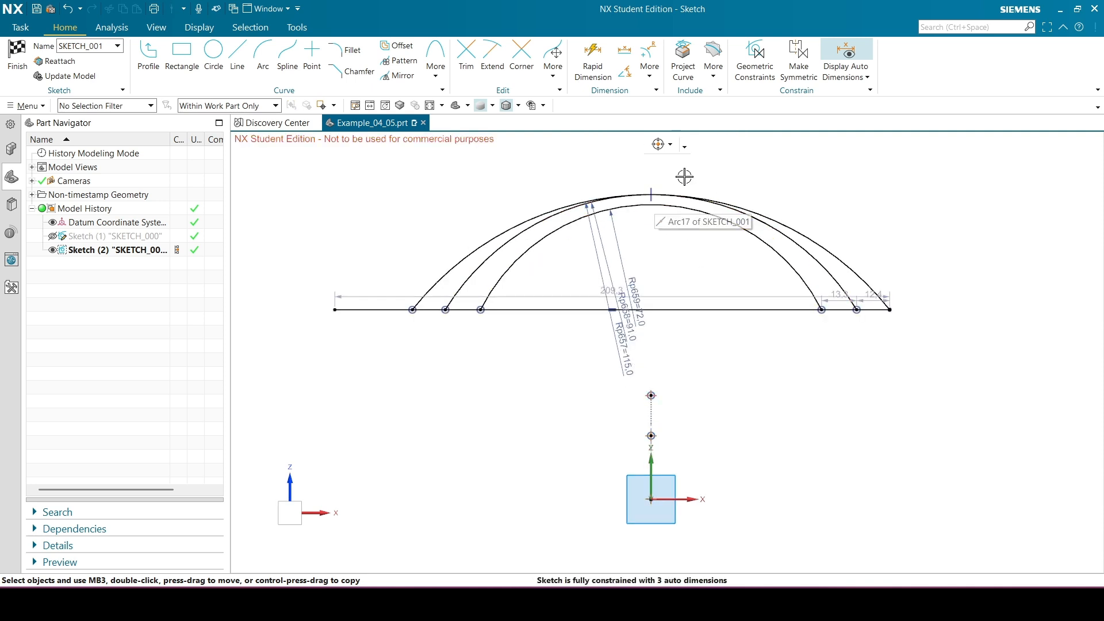
Draw two slanted lines about 40 long, side by side, from the radius 72 arc down to the horizontal line, just right of its centre.
{"action": "scroll", "coordinate": [685, 177], "scroll_direction": "up", "scroll_amount": 1}
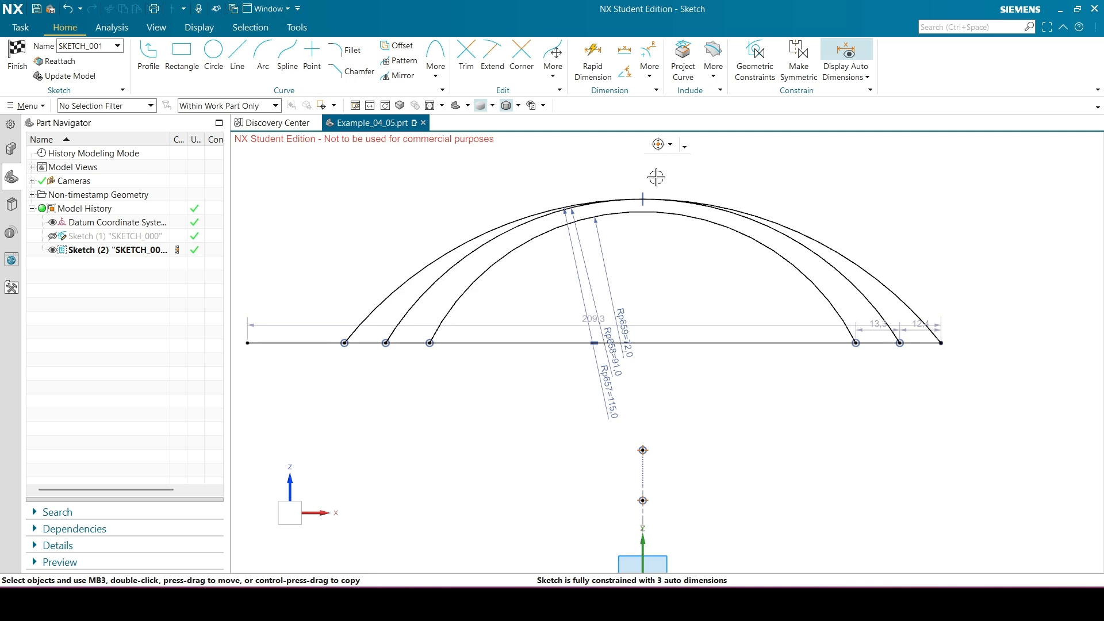
{"action": "scroll", "coordinate": [679, 275], "scroll_direction": "up", "scroll_amount": 1}
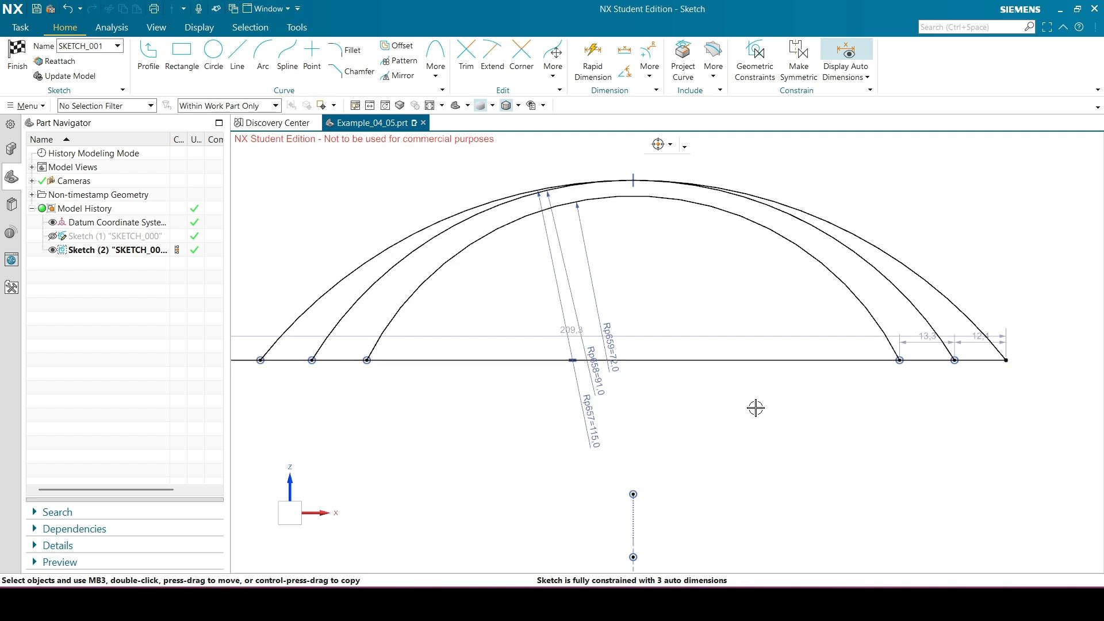
{"action": "left_click", "coordinate": [237, 58]}
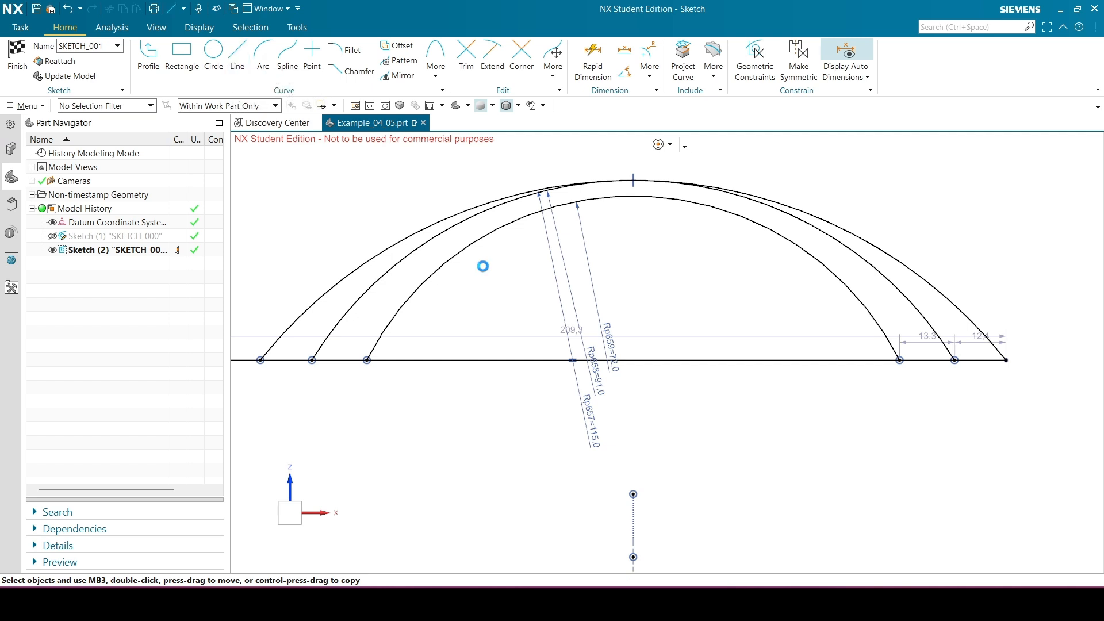
{"action": "left_click", "coordinate": [657, 197]}
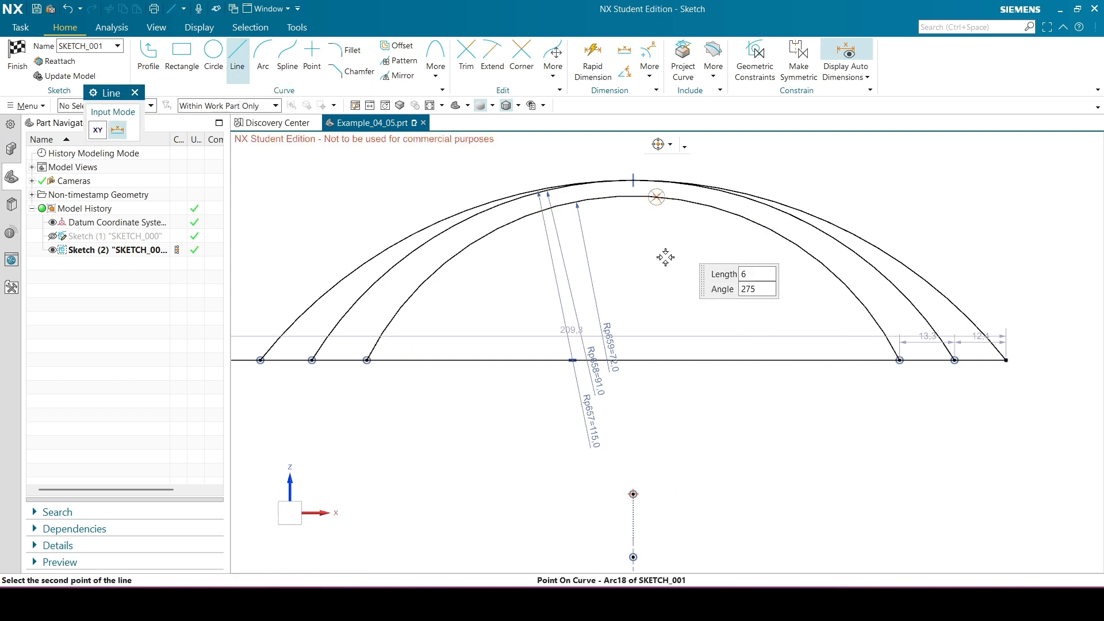
{"action": "left_click", "coordinate": [688, 360]}
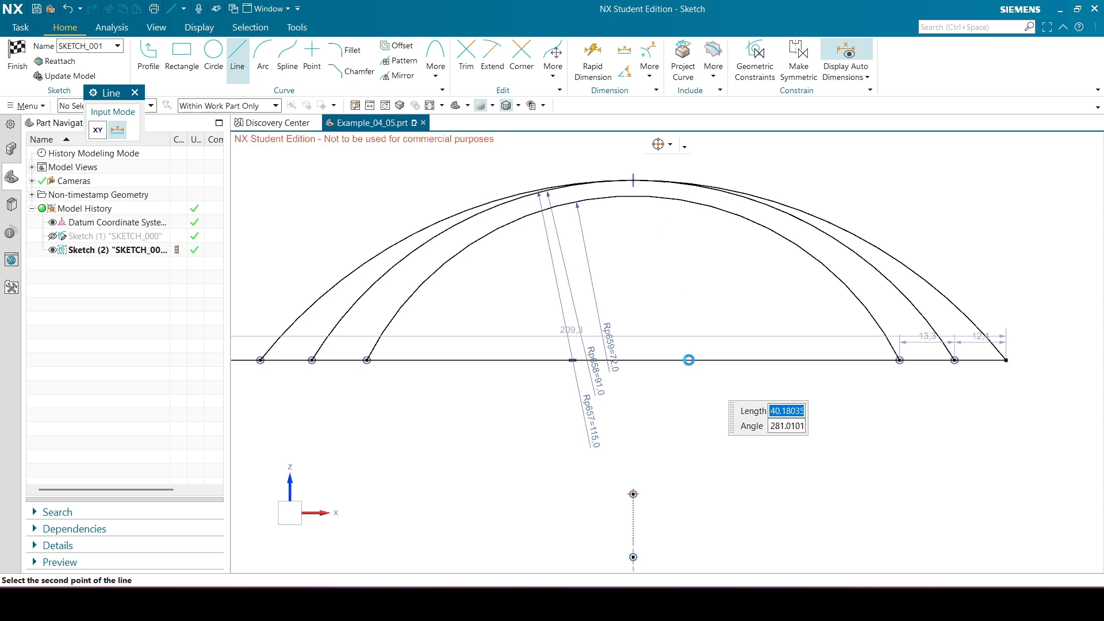
{"action": "left_click", "coordinate": [686, 201]}
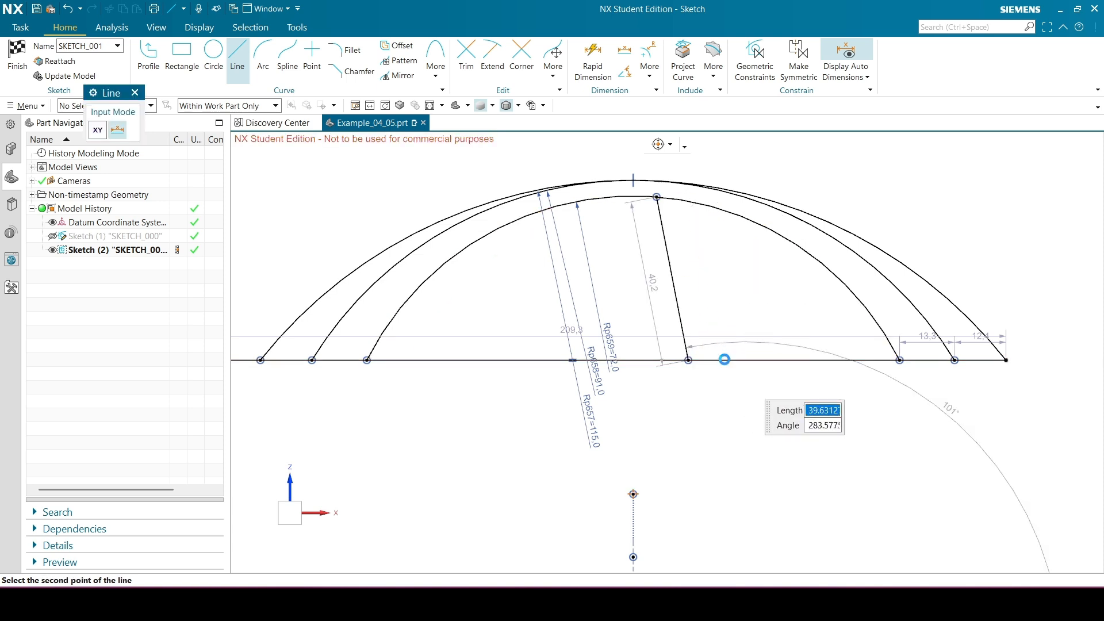
{"action": "left_click", "coordinate": [725, 360]}
{"action": "left_click", "coordinate": [136, 93]}
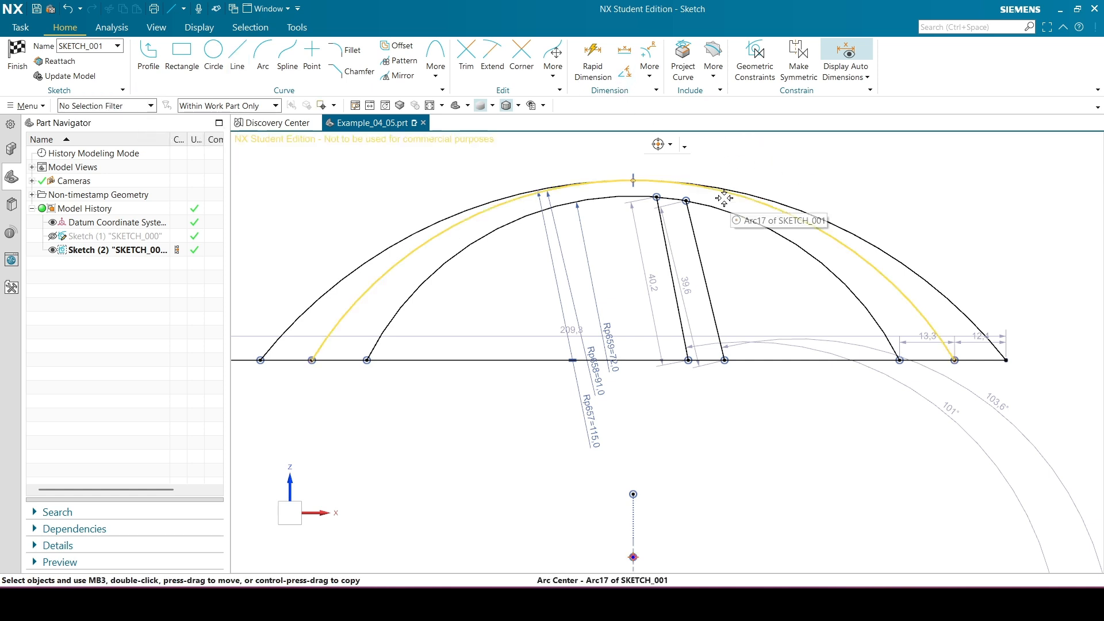
Constrain the two slanted lines to be parallel.
{"action": "left_click", "coordinate": [694, 234]}
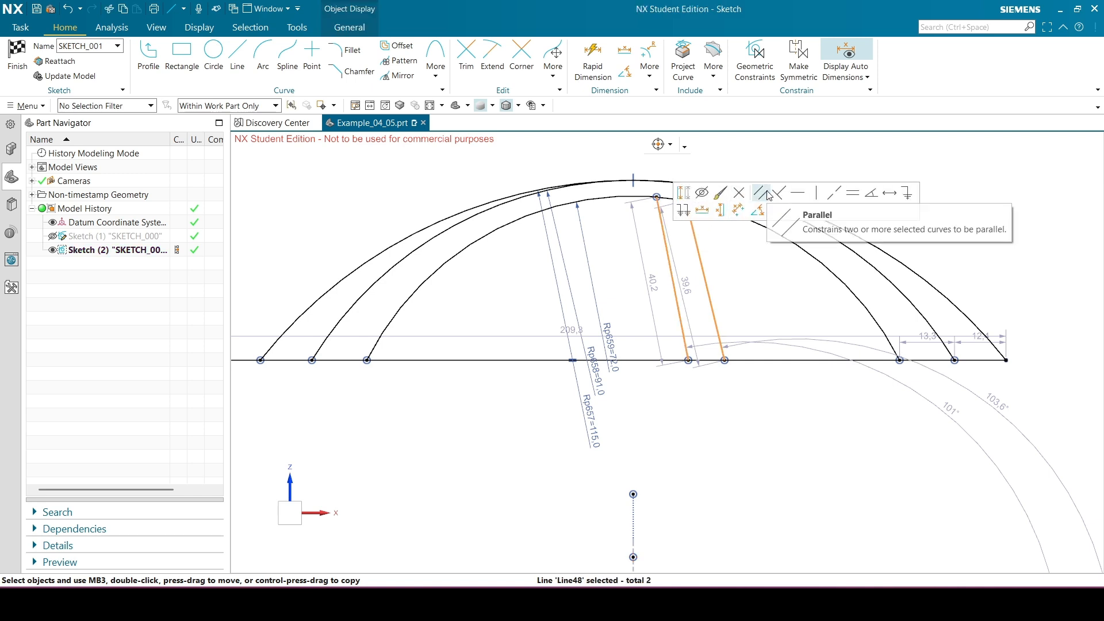
{"action": "left_click", "coordinate": [768, 192]}
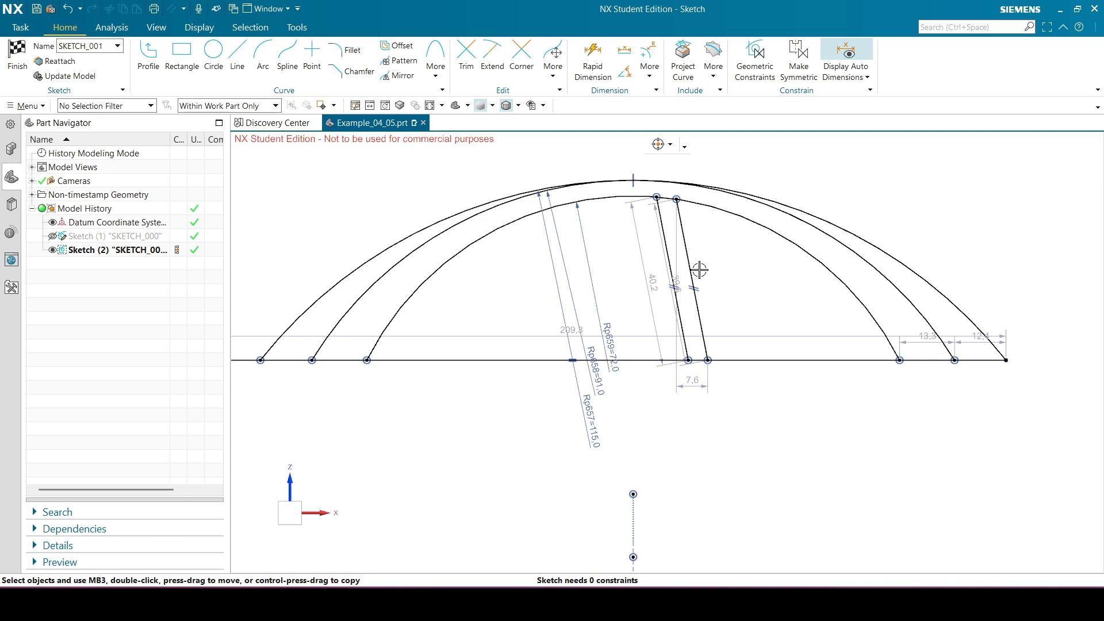
{"action": "scroll", "coordinate": [699, 270], "scroll_direction": "up", "scroll_amount": 1}
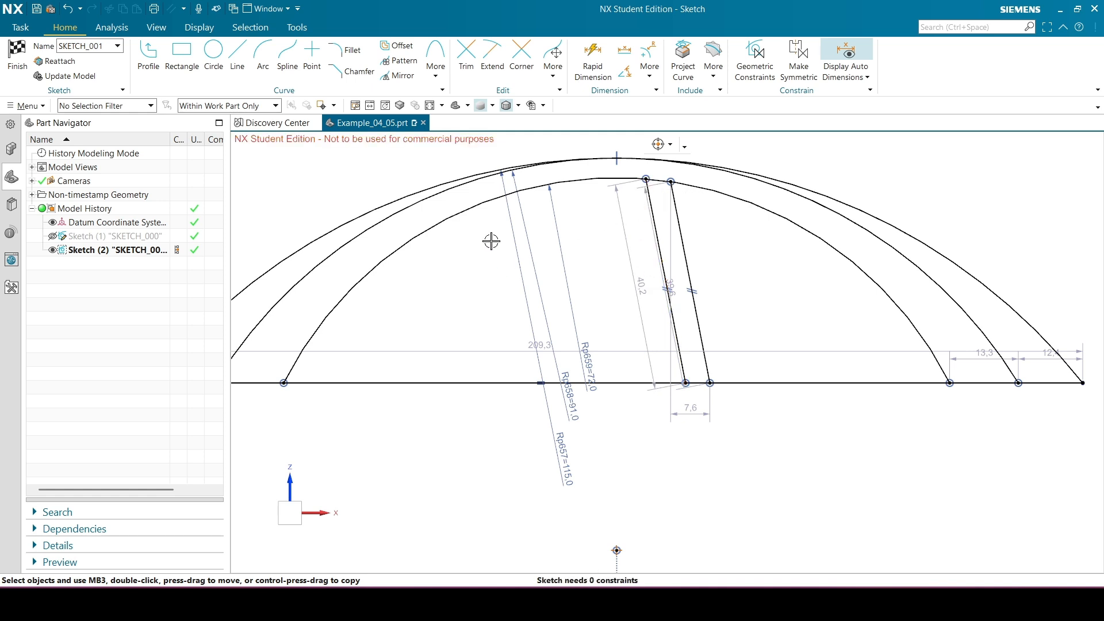
Dimension the horizontal distance from the sketch origin to the upper end of the left slanted line and set it to 6.
{"action": "key", "text": "d"}
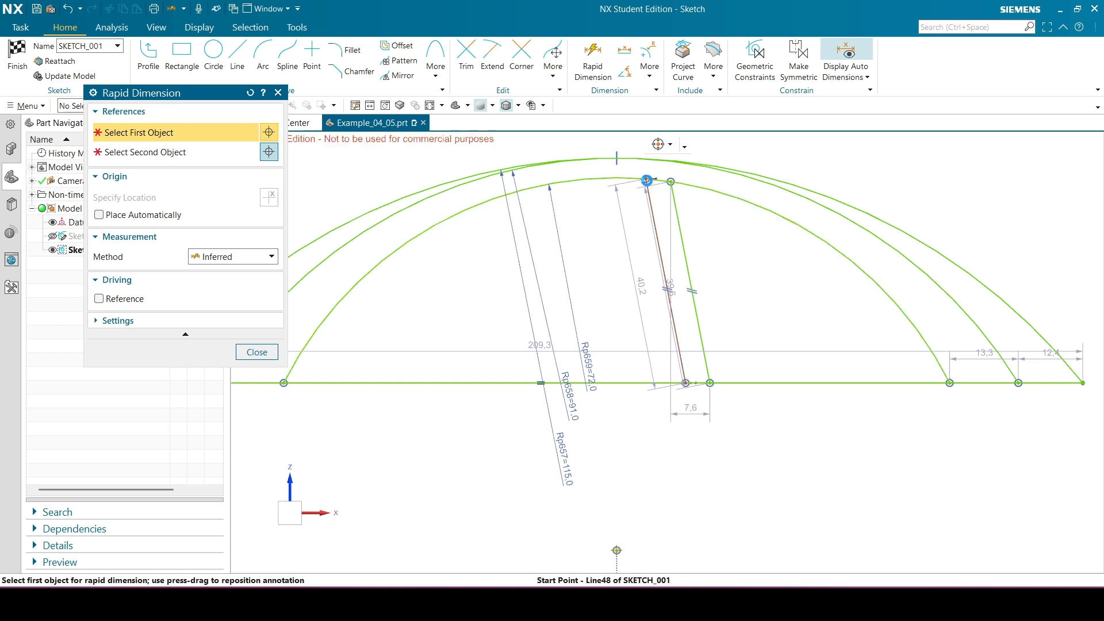
{"action": "left_click", "coordinate": [646, 179]}
{"action": "scroll", "coordinate": [641, 291], "scroll_direction": "up", "scroll_amount": 3}
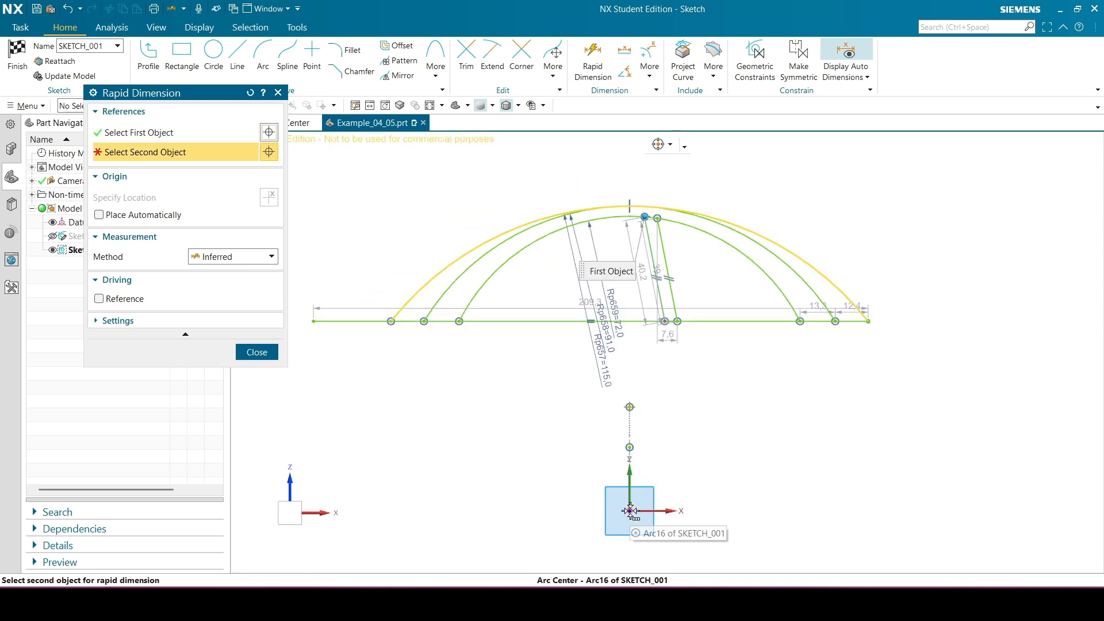
{"action": "left_click", "coordinate": [630, 511]}
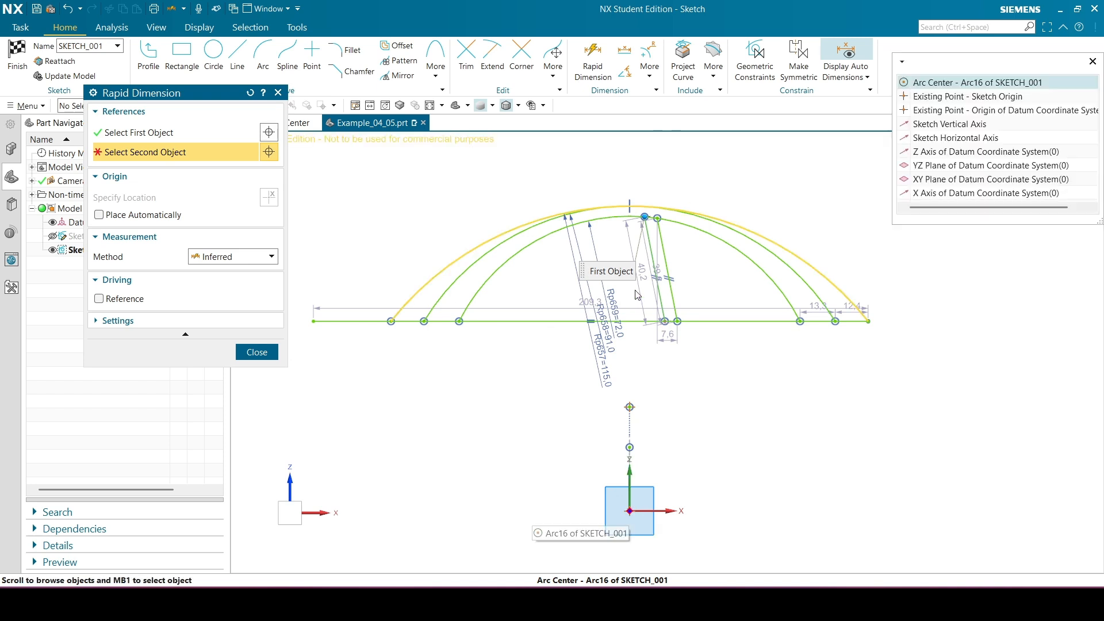
{"action": "left_click", "coordinate": [968, 96]}
{"action": "scroll", "coordinate": [637, 190], "scroll_direction": "up", "scroll_amount": 3}
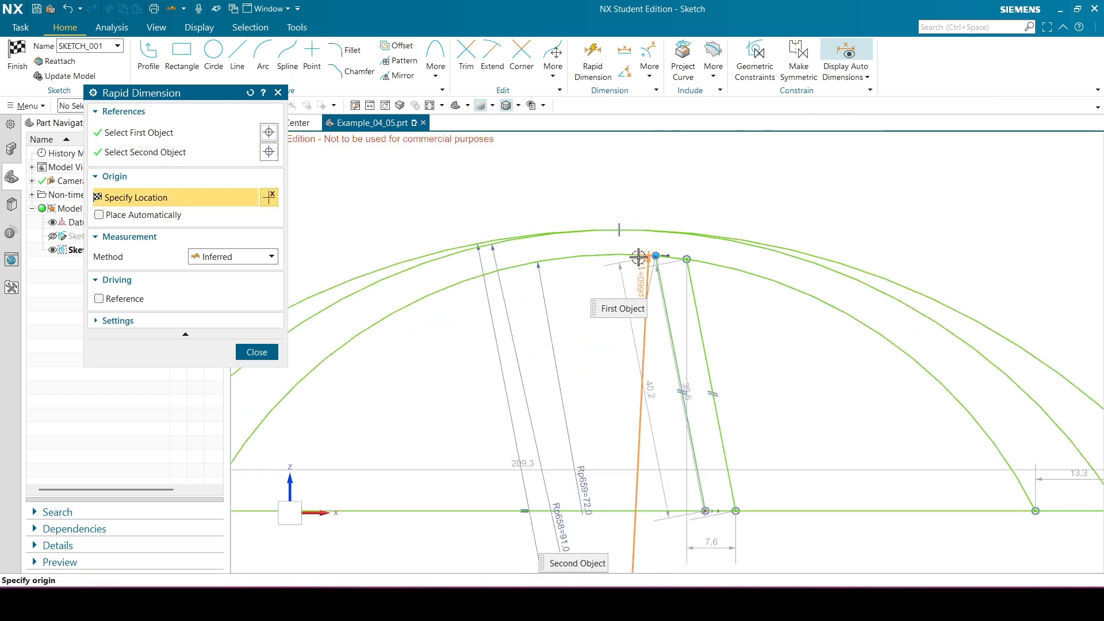
{"action": "left_click", "coordinate": [637, 171]}
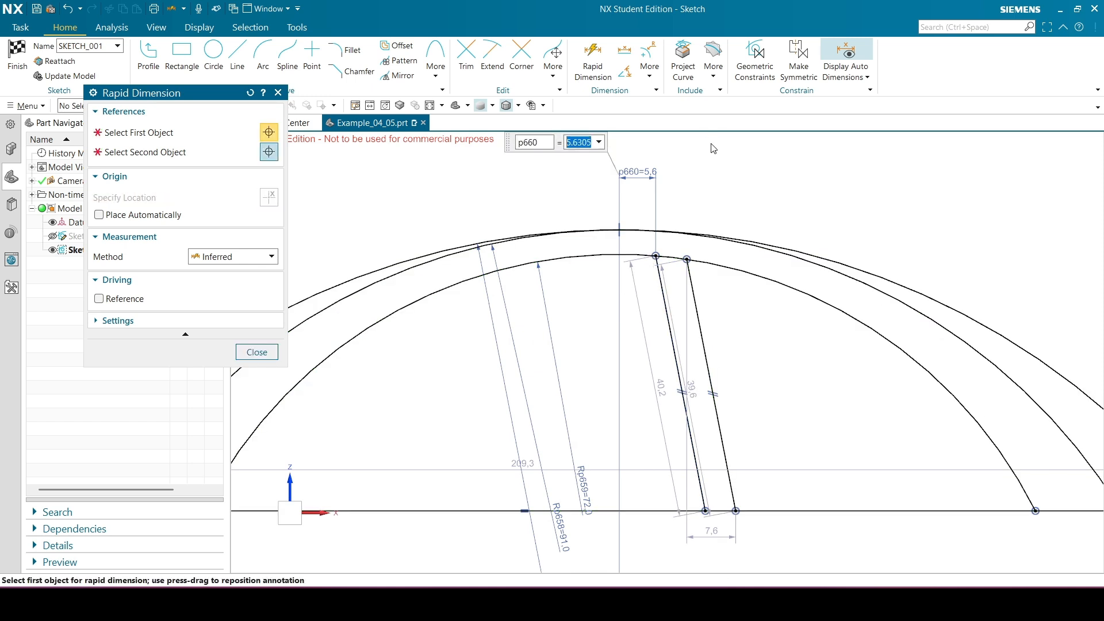
{"action": "type", "text": "6"}
{"action": "key", "text": "Return"}
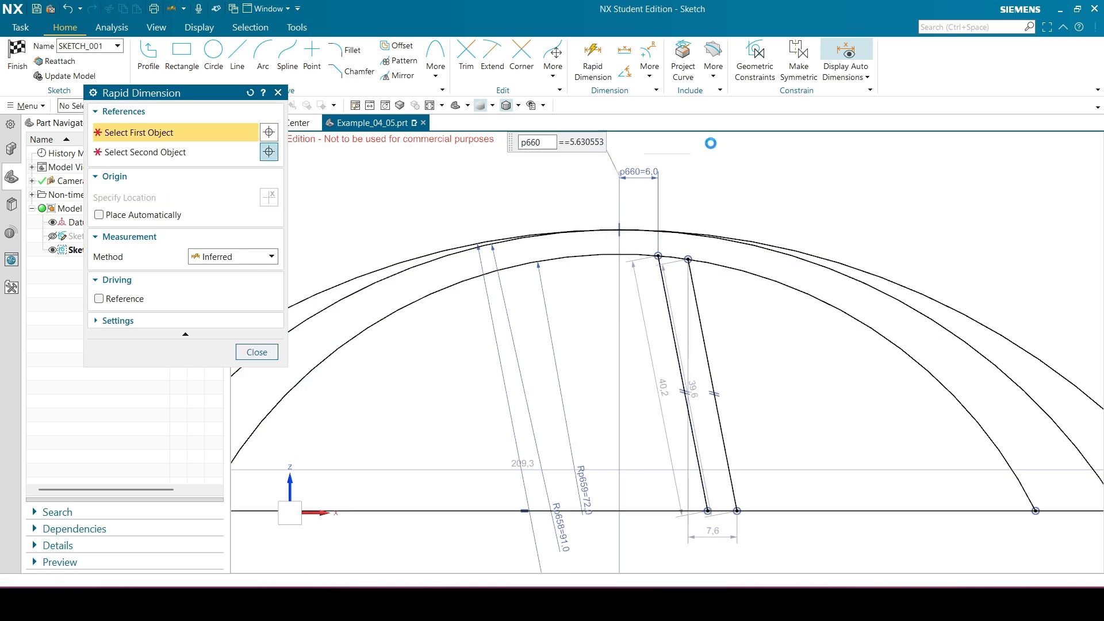
{"action": "left_click", "coordinate": [256, 353]}
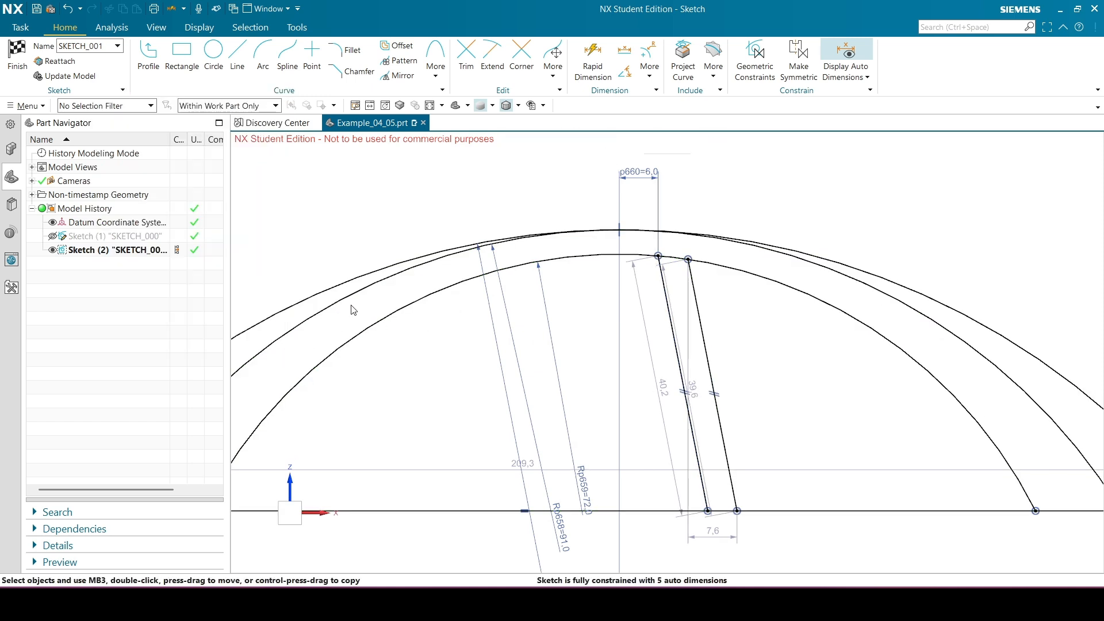
Dimension the horizontal distance from the sketch origin to the lower end of the left slanted line and set it to 9.
{"action": "scroll", "coordinate": [555, 249], "scroll_direction": "down", "scroll_amount": 2}
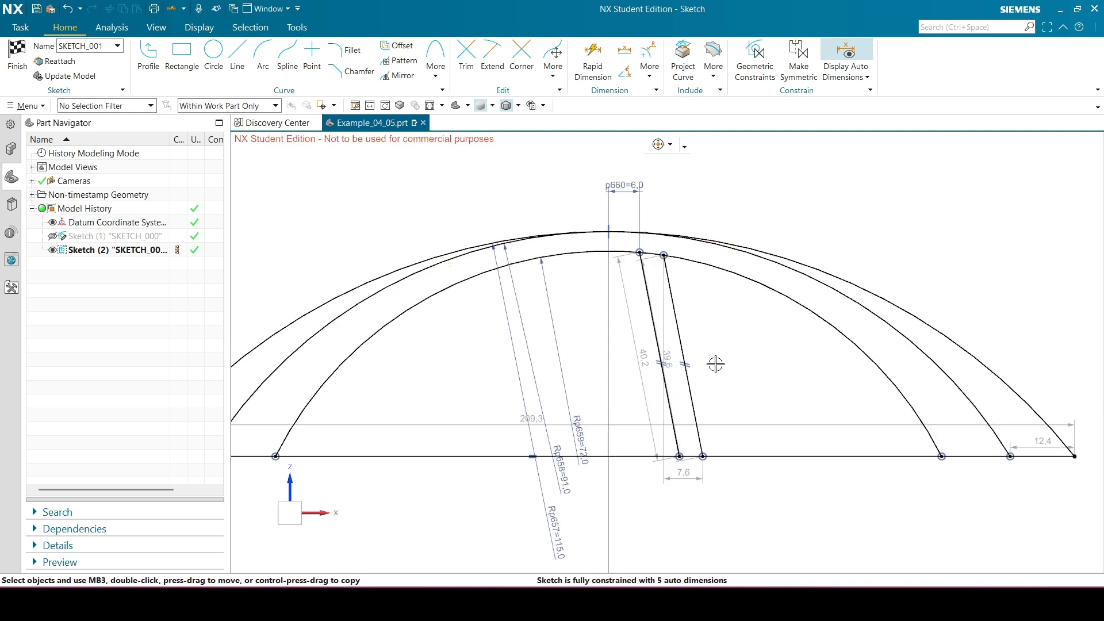
{"action": "key", "text": "d"}
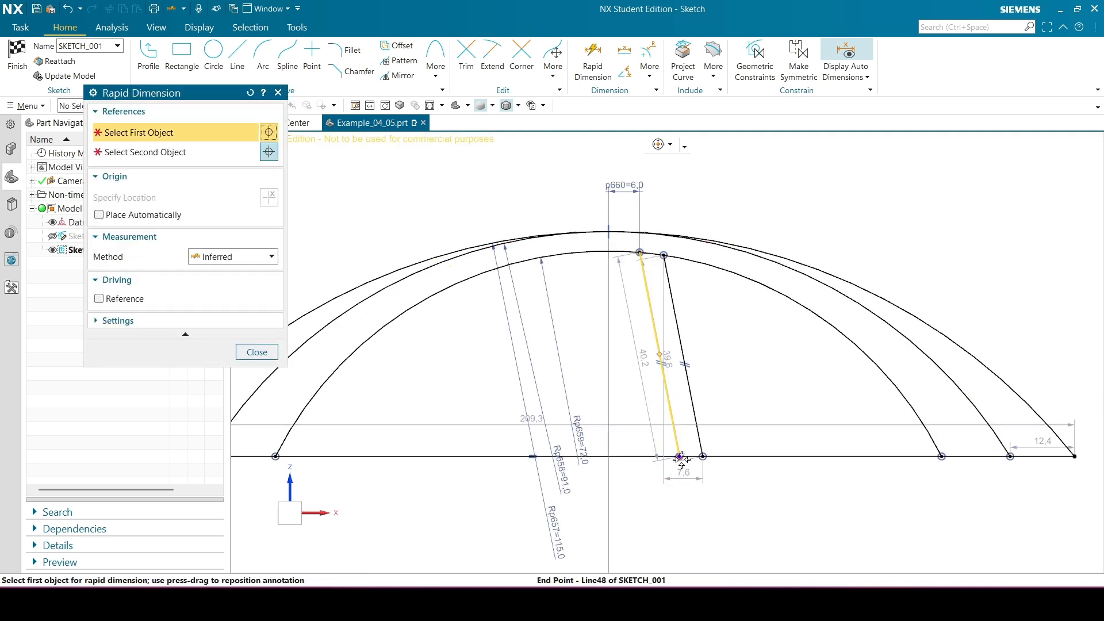
{"action": "left_click", "coordinate": [681, 458]}
{"action": "scroll", "coordinate": [661, 437], "scroll_direction": "down", "scroll_amount": 3}
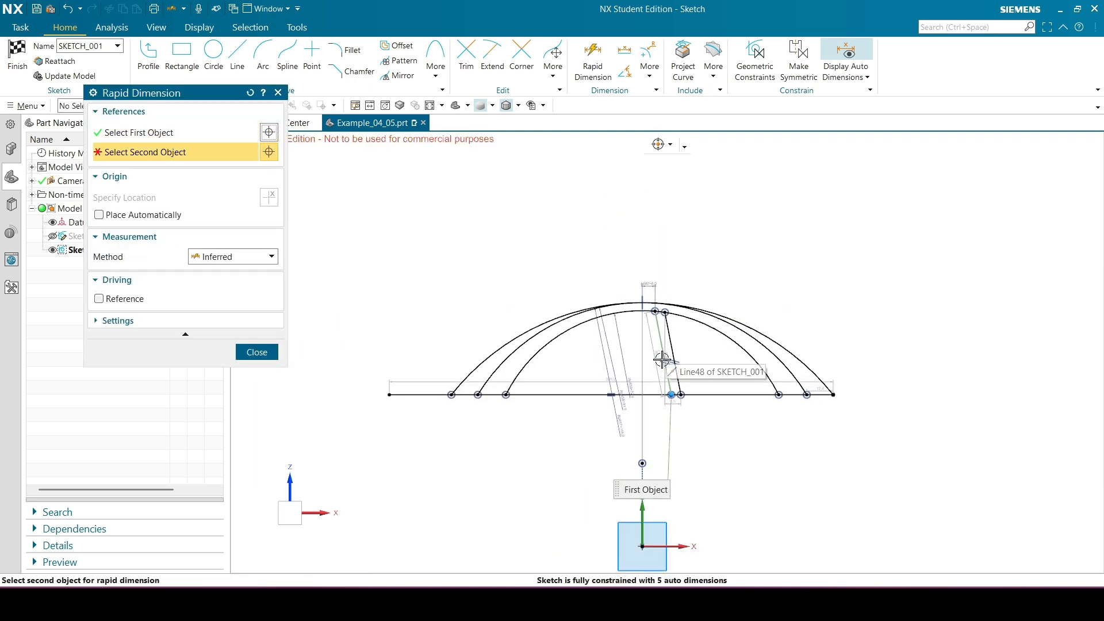
{"action": "left_click", "coordinate": [643, 549]}
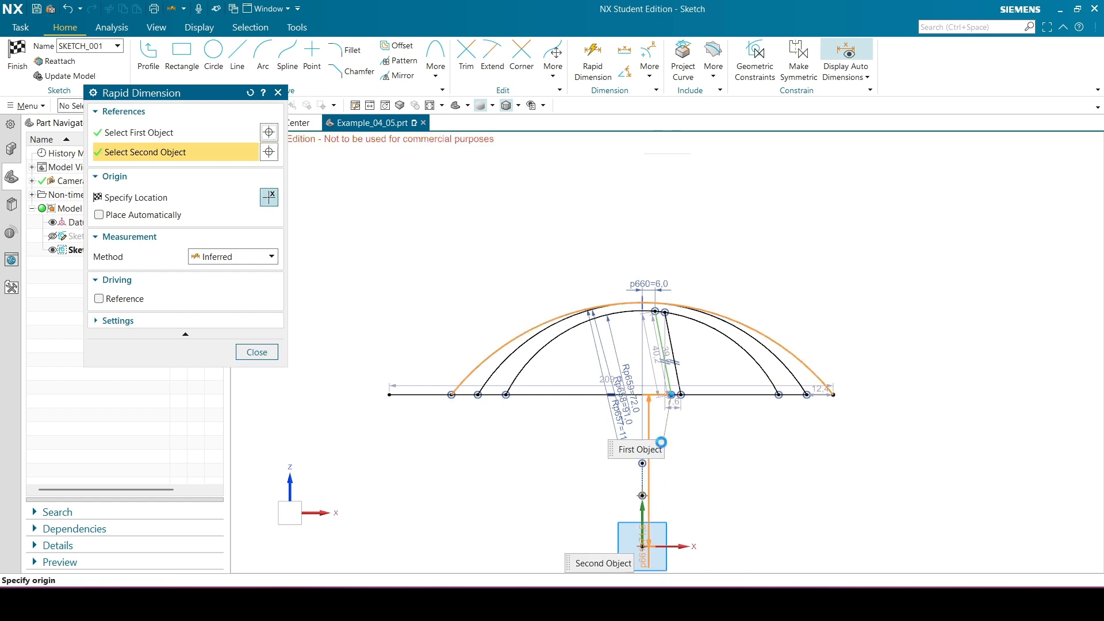
{"action": "scroll", "coordinate": [654, 396], "scroll_direction": "up", "scroll_amount": 4}
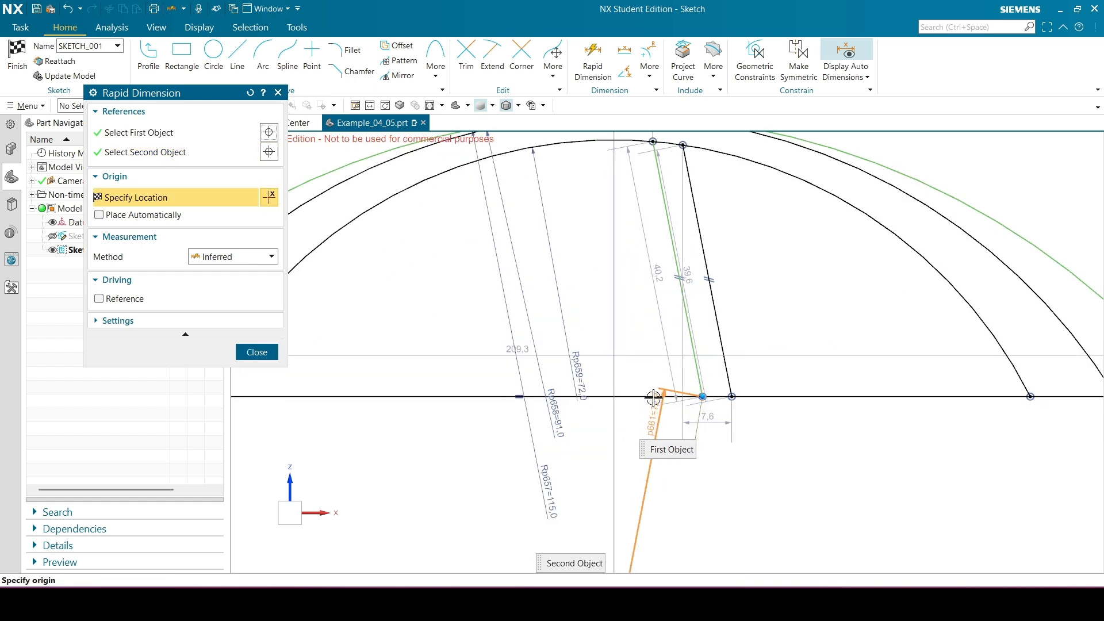
{"action": "left_click", "coordinate": [699, 370]}
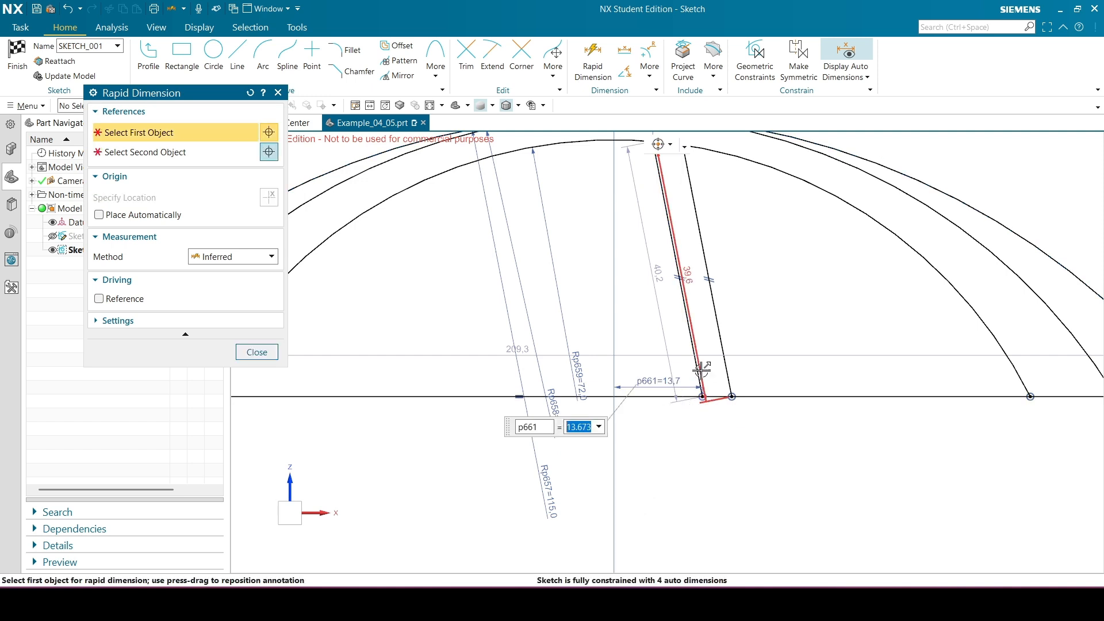
{"action": "type", "text": "9"}
{"action": "key", "text": "Return"}
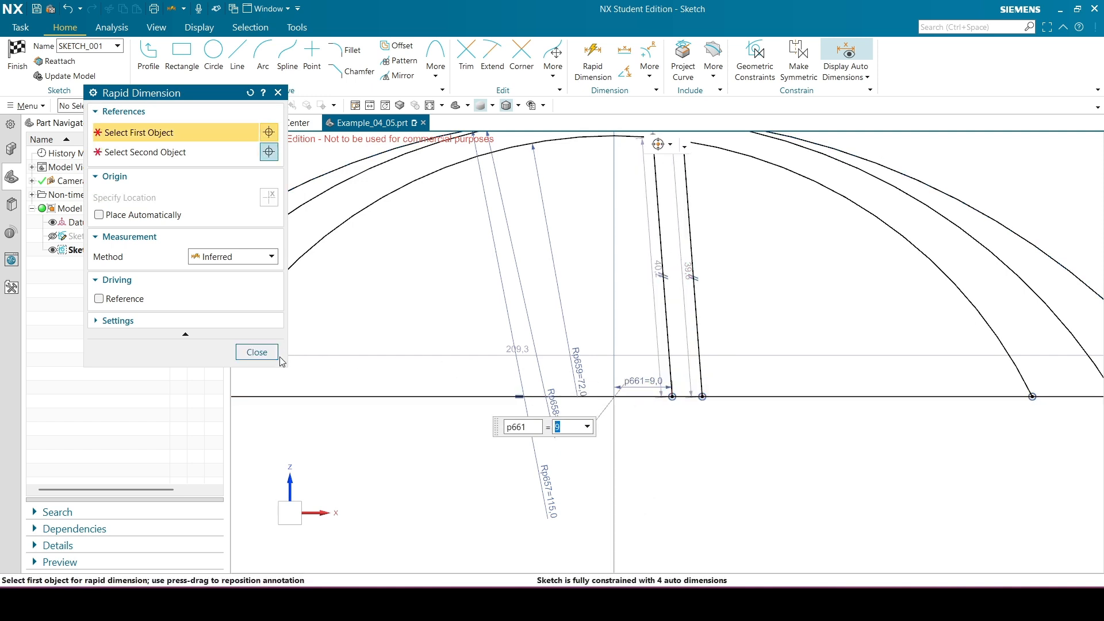
{"action": "left_click", "coordinate": [270, 352]}
Dimension the horizontal spacing between the lower ends of the two slanted lines and set it to 6.
{"action": "scroll", "coordinate": [645, 354], "scroll_direction": "up", "scroll_amount": 2}
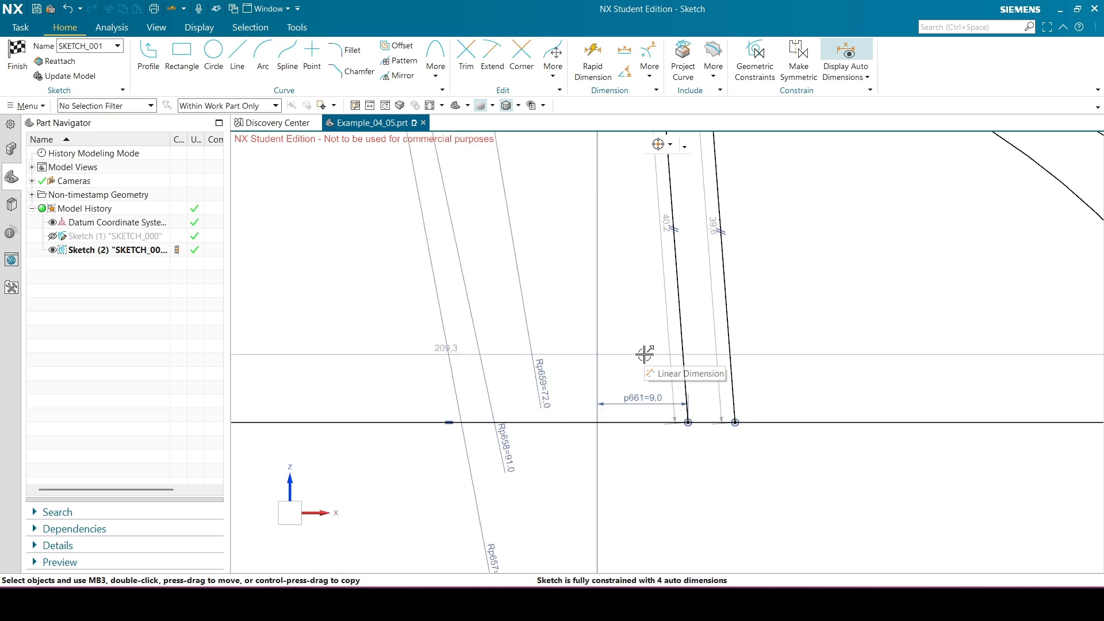
{"action": "key", "text": "d"}
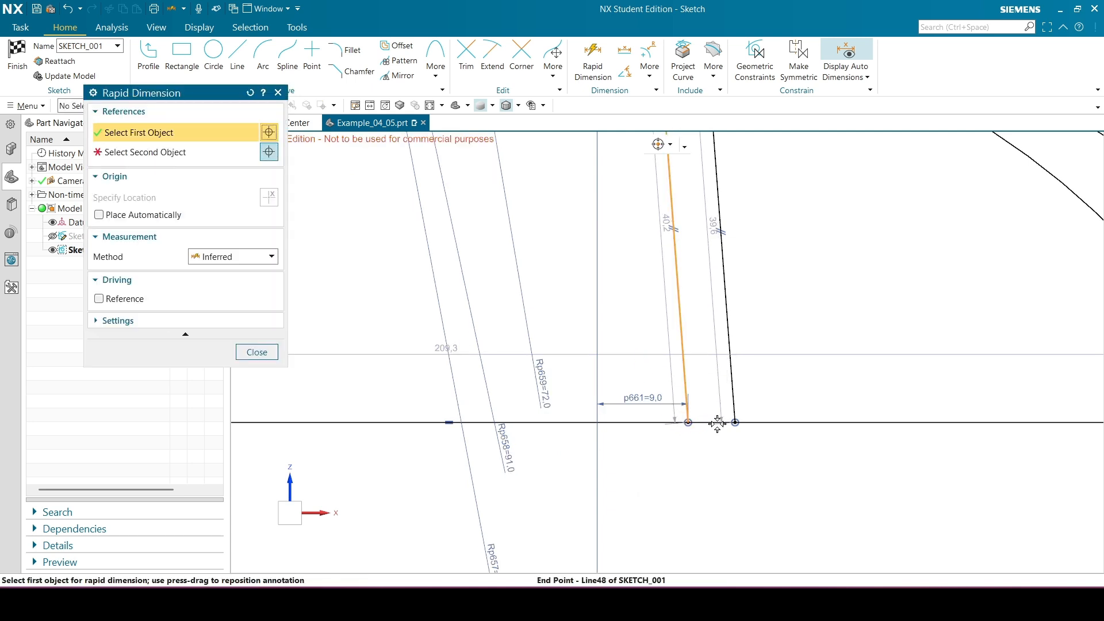
{"action": "left_click", "coordinate": [717, 424]}
{"action": "left_click", "coordinate": [734, 424]}
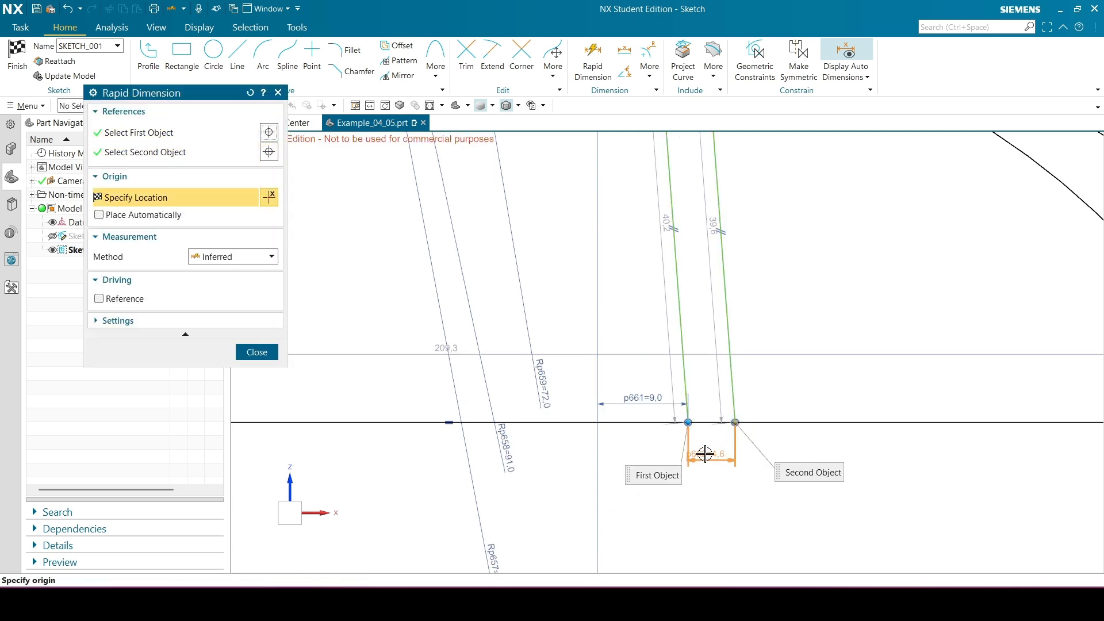
{"action": "left_click", "coordinate": [705, 454]}
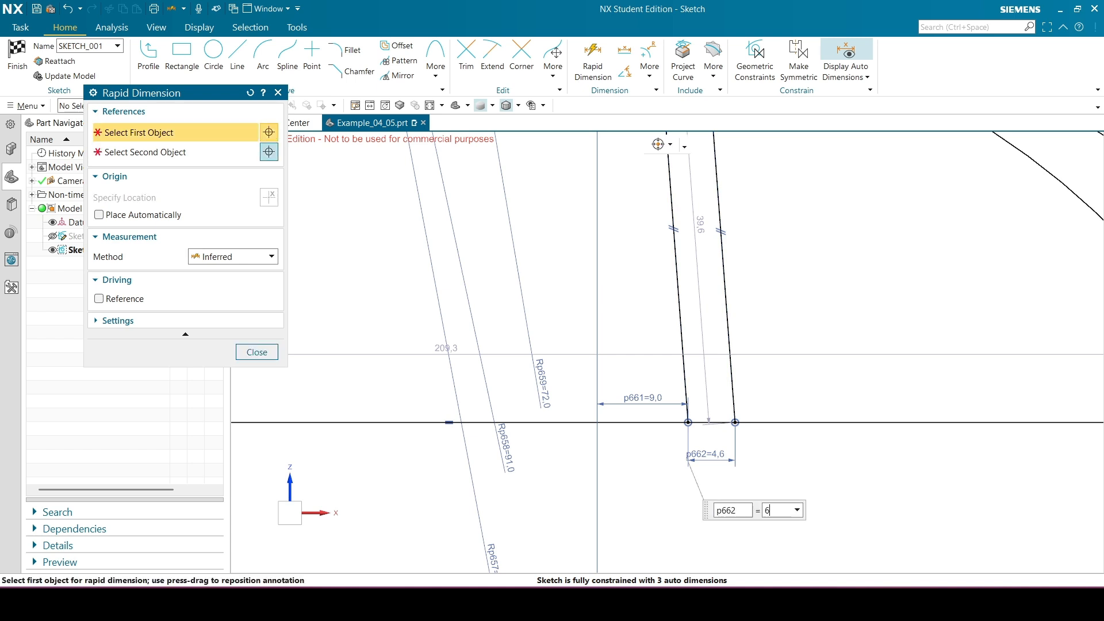
{"action": "key", "text": "Return"}
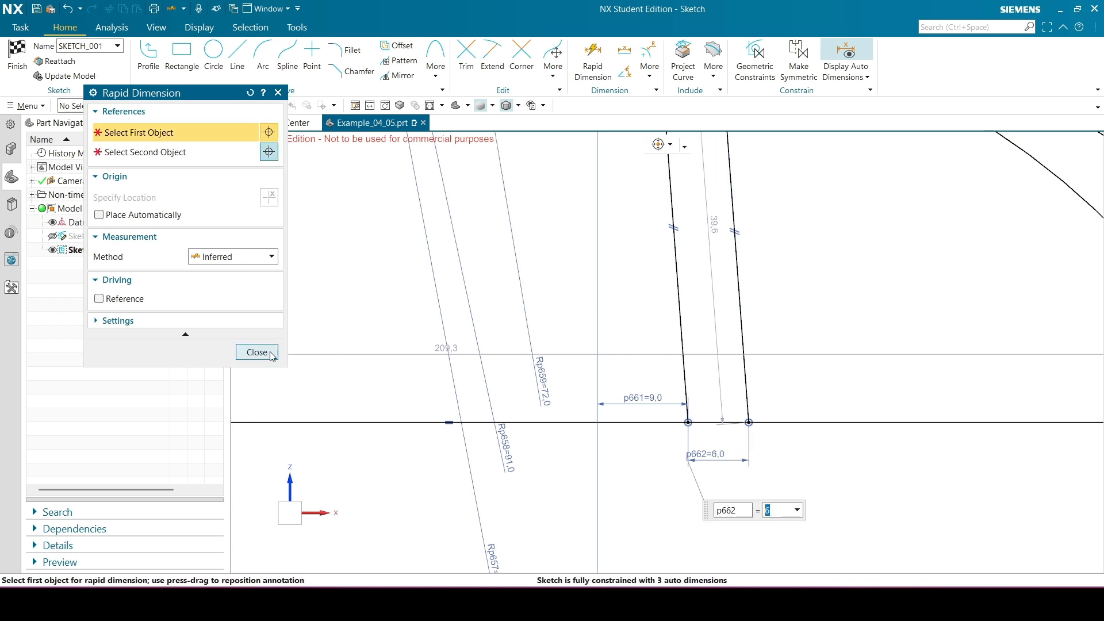
{"action": "left_click", "coordinate": [256, 352]}
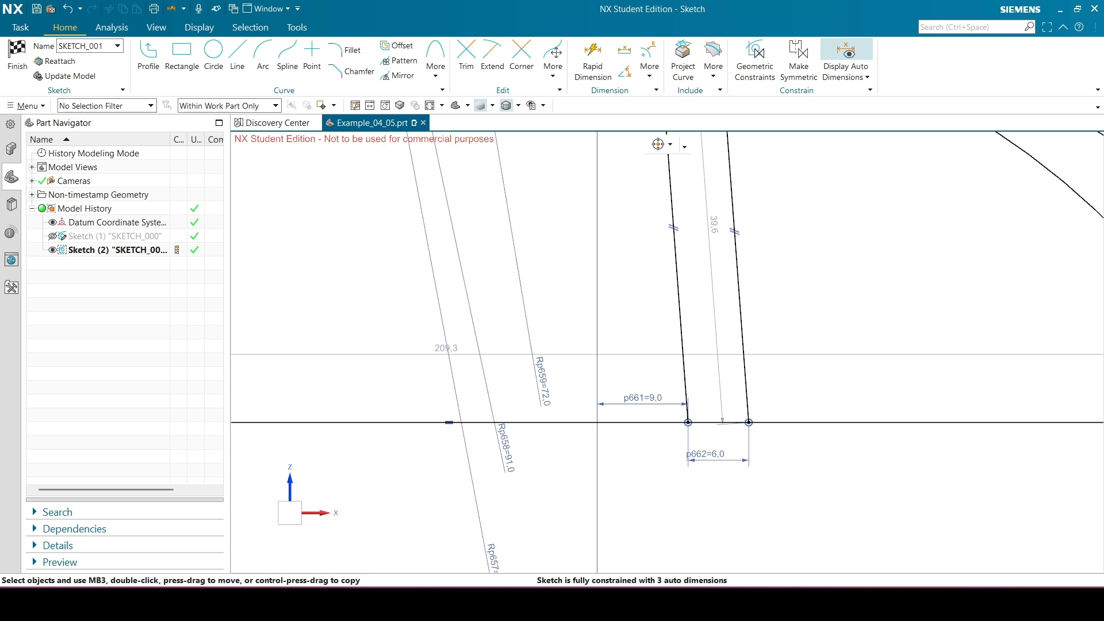
{"action": "scroll", "coordinate": [554, 424], "scroll_direction": "down", "scroll_amount": 5}
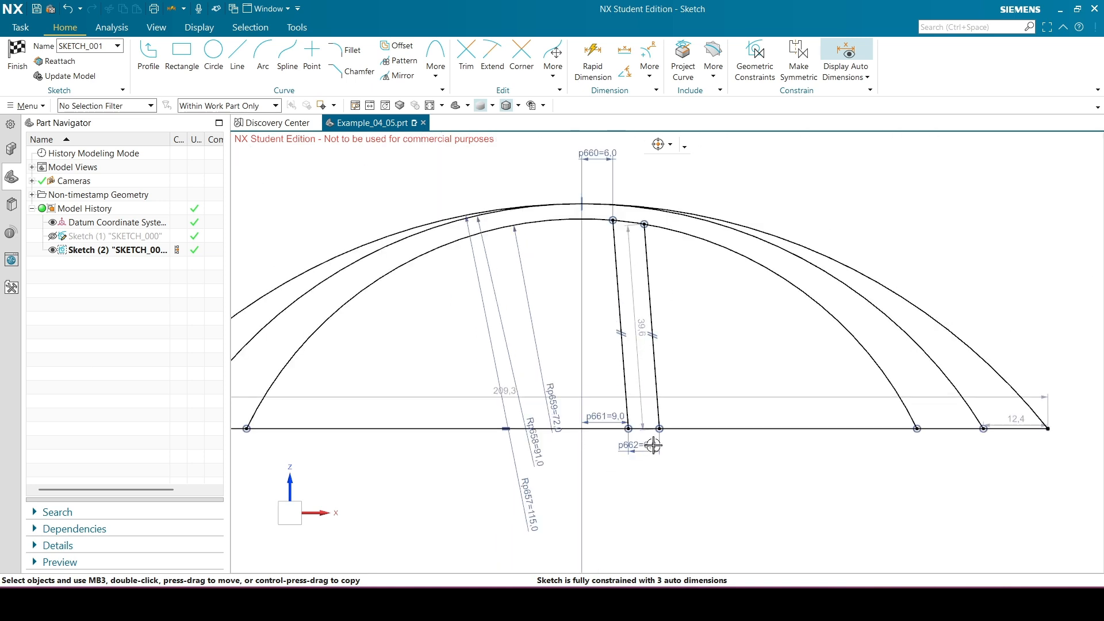
{"action": "scroll", "coordinate": [670, 237], "scroll_direction": "down", "scroll_amount": 1}
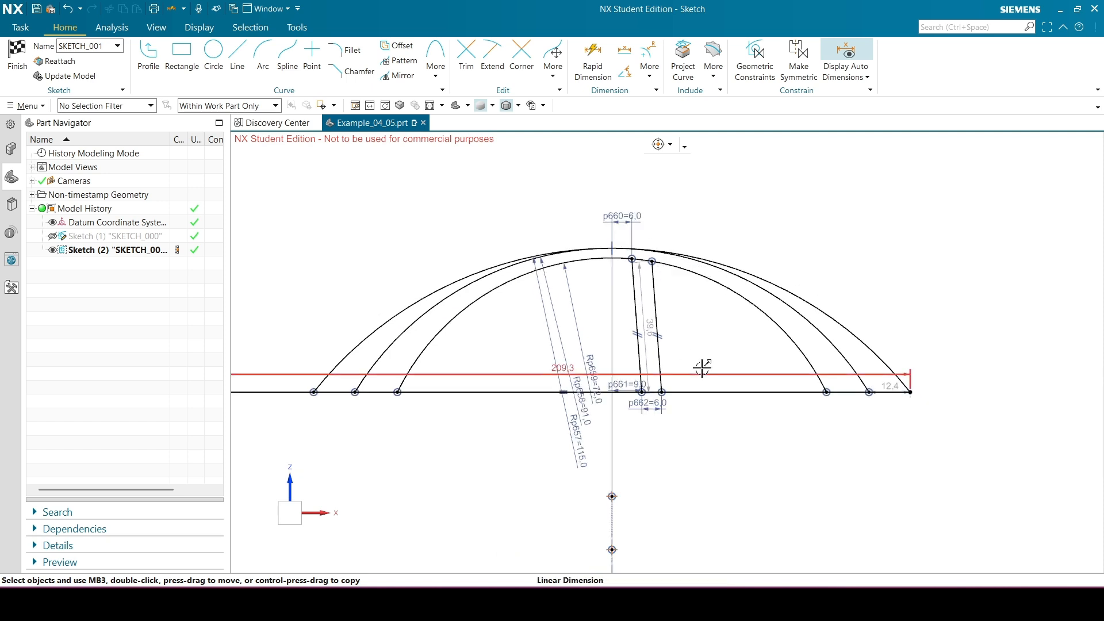
Move the horizontal base line up toward the arcs' crowns, leaving the right slanted line about 20.6 long.
{"action": "left_click_drag", "start_coordinate": [741, 392], "coordinate": [729, 330]}
{"action": "scroll", "coordinate": [668, 293], "scroll_direction": "up", "scroll_amount": 2}
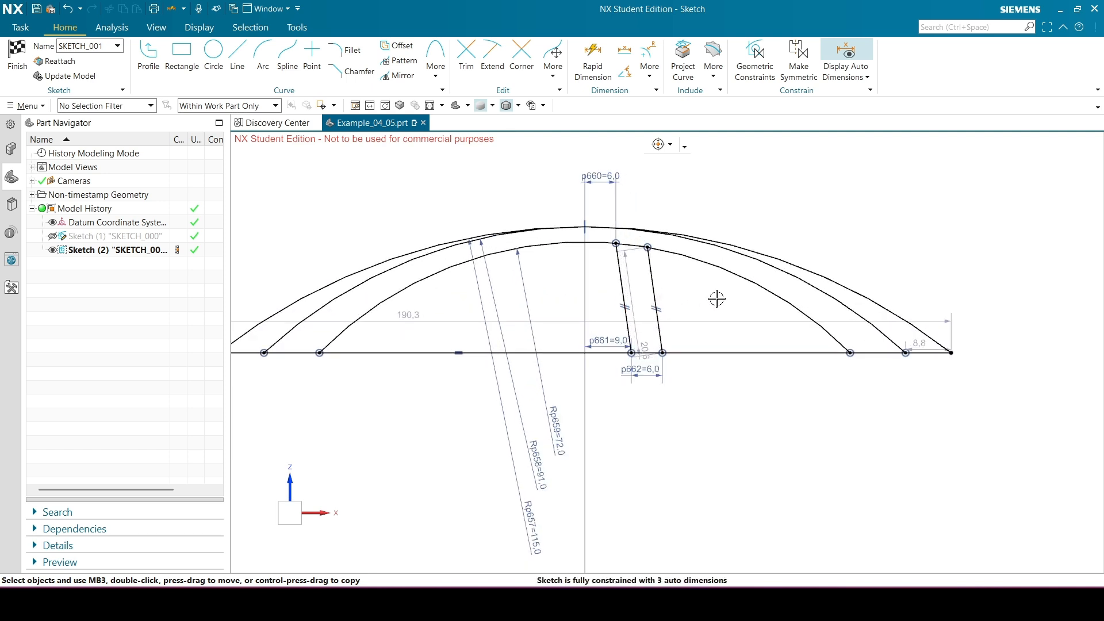
{"action": "scroll", "coordinate": [682, 246], "scroll_direction": "down", "scroll_amount": 3}
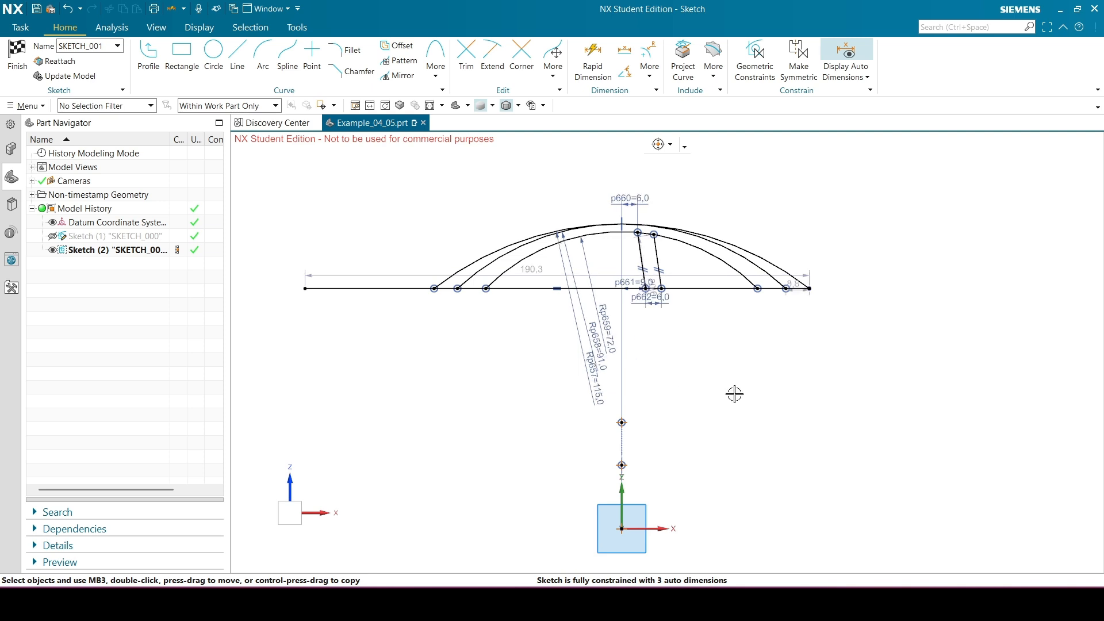
{"action": "scroll", "coordinate": [734, 393], "scroll_direction": "up", "scroll_amount": 1}
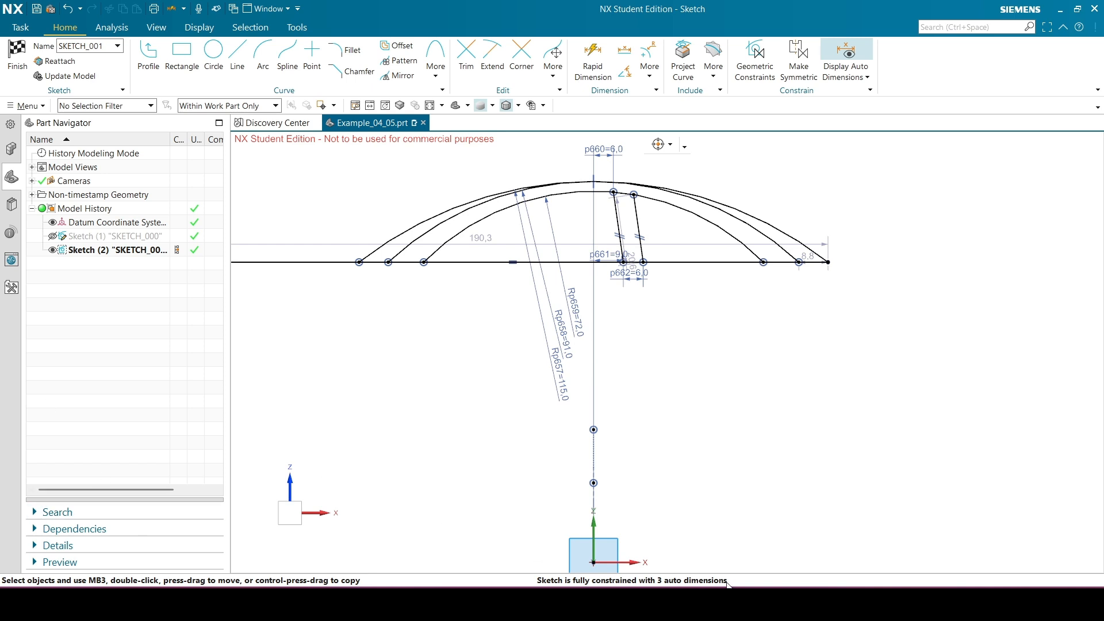
{"action": "scroll", "coordinate": [713, 368], "scroll_direction": "down", "scroll_amount": 2}
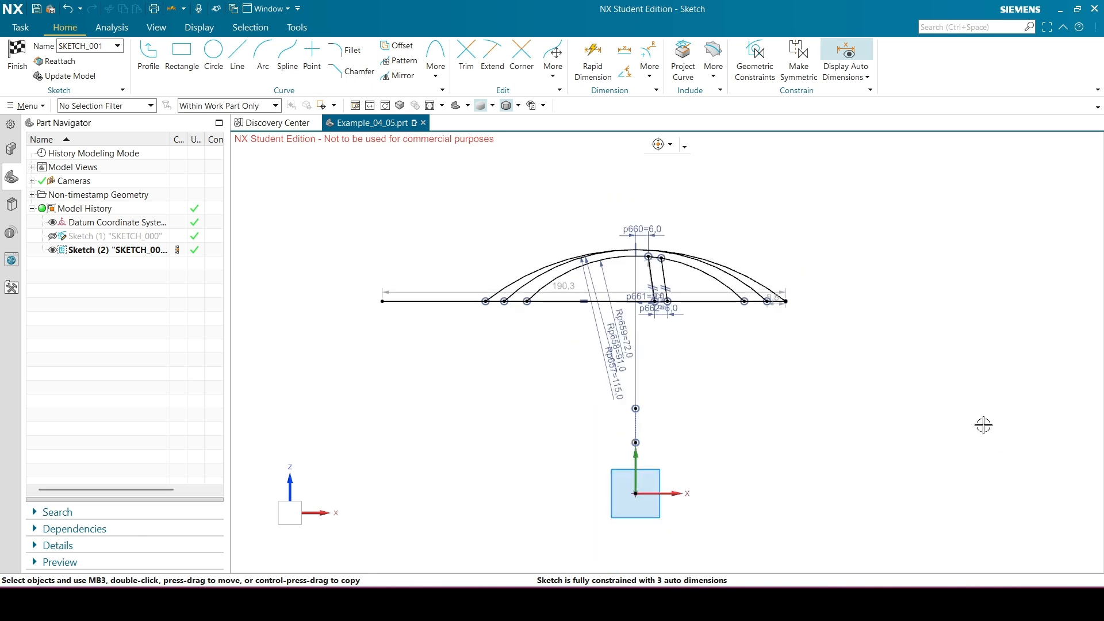
Draw a 44 diameter circle below the arcs, centred about 70.8 right of and 16.6 above the sketch origin.
{"action": "scroll", "coordinate": [862, 467], "scroll_direction": "up", "scroll_amount": 2}
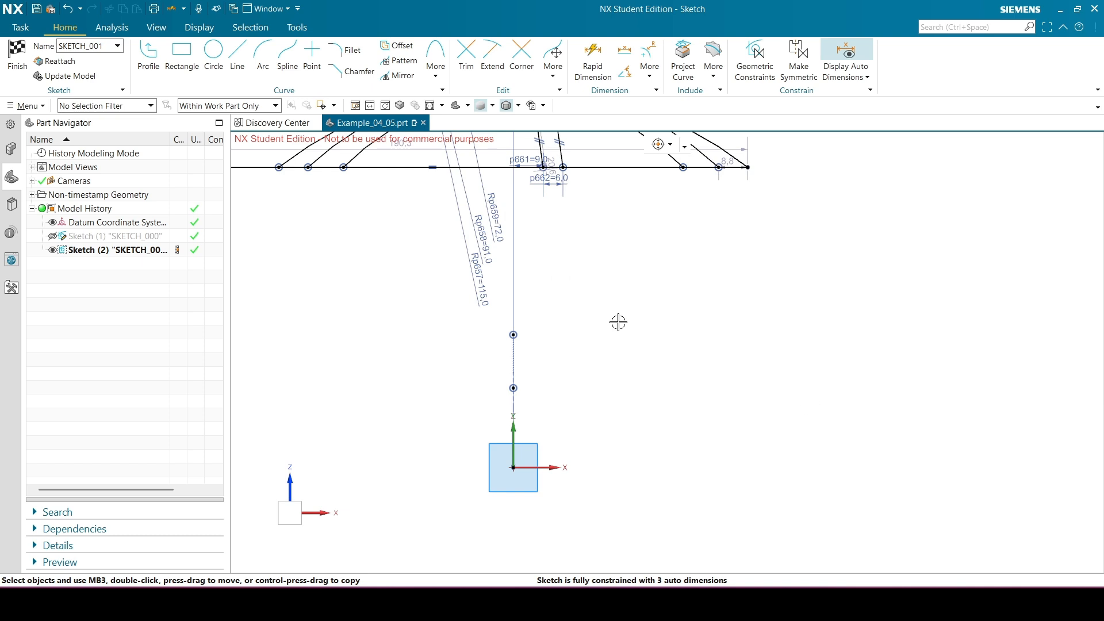
{"action": "scroll", "coordinate": [718, 340], "scroll_direction": "up", "scroll_amount": 1}
{"action": "scroll", "coordinate": [599, 325], "scroll_direction": "down", "scroll_amount": 1}
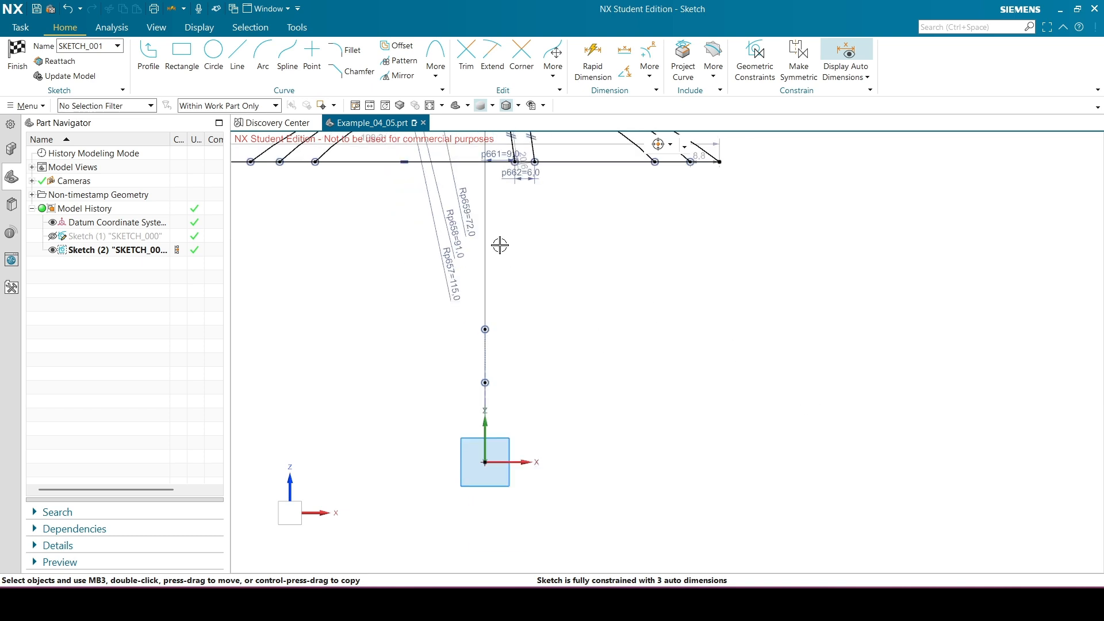
{"action": "scroll", "coordinate": [506, 253], "scroll_direction": "down", "scroll_amount": 1}
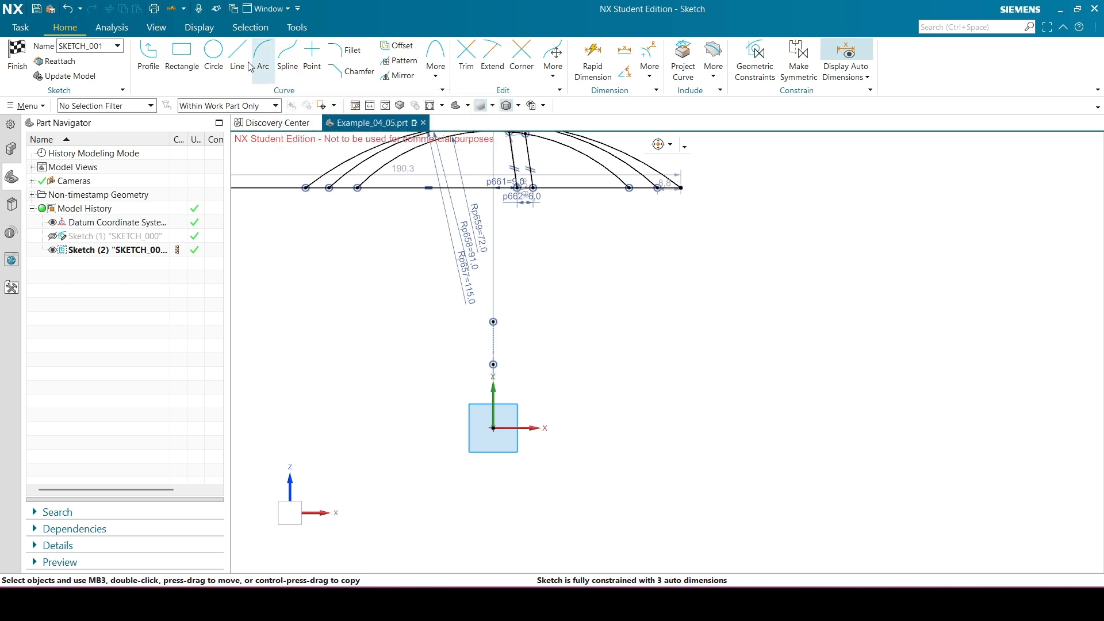
{"action": "left_click", "coordinate": [213, 57]}
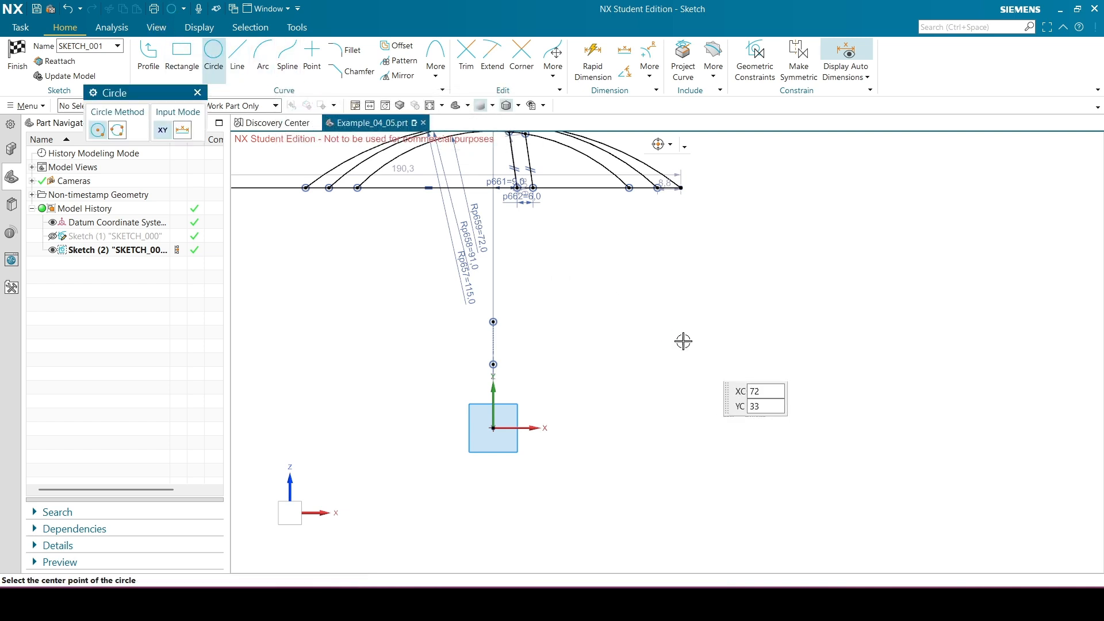
{"action": "left_click", "coordinate": [680, 384]}
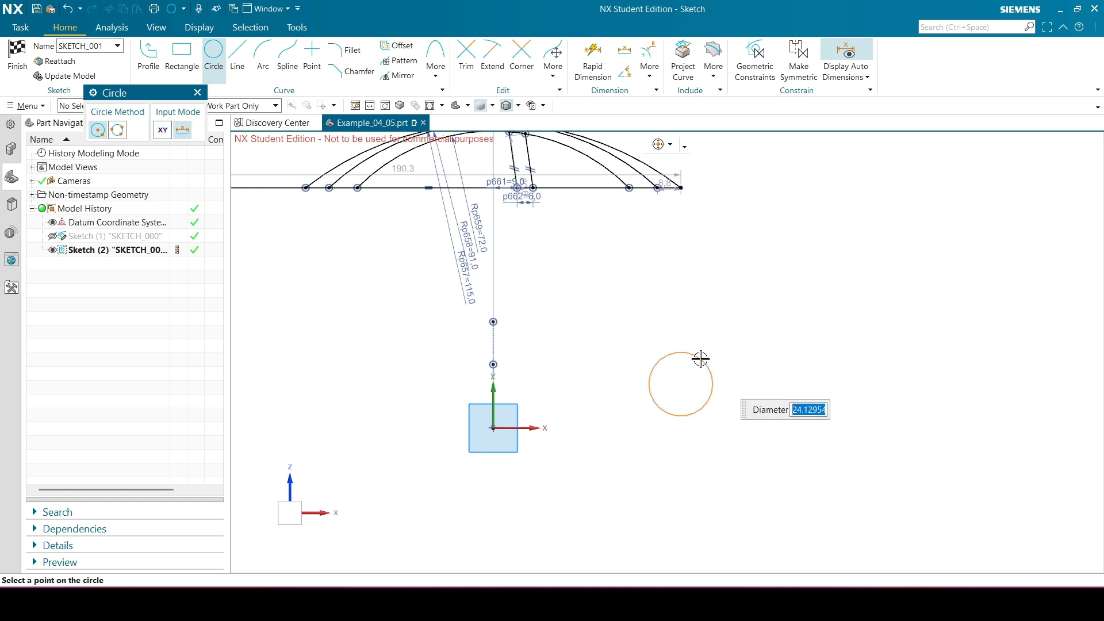
{"action": "type", "text": "44"}
{"action": "key", "text": "Return"}
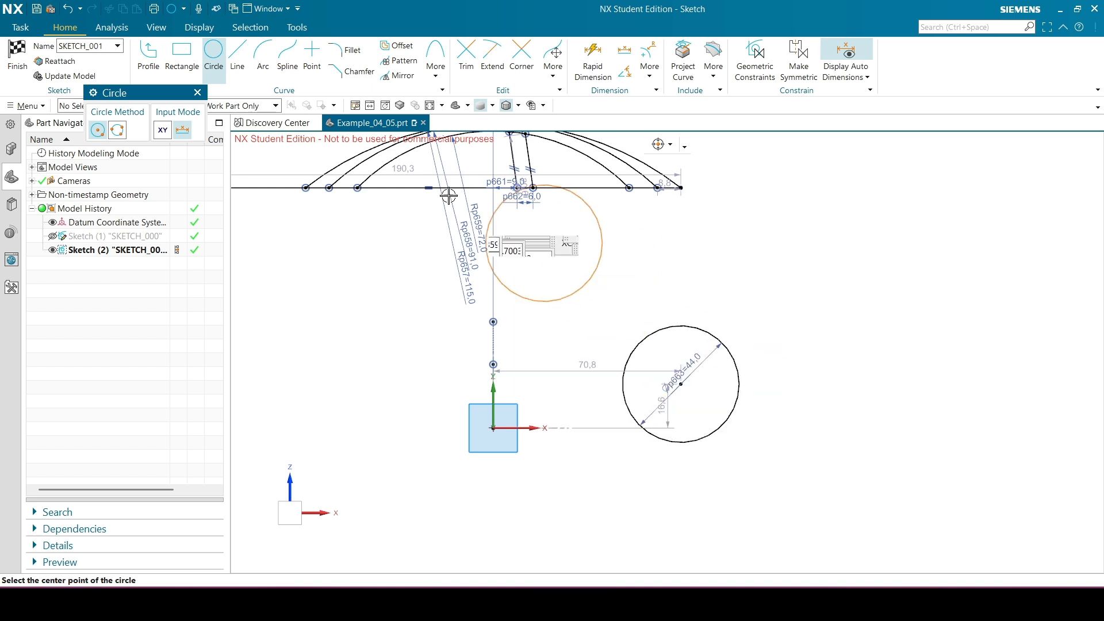
Add a concentric 26 diameter circle inside the 44 diameter circle and end the Circle command.
{"action": "left_click", "coordinate": [222, 59]}
{"action": "left_click", "coordinate": [217, 60]}
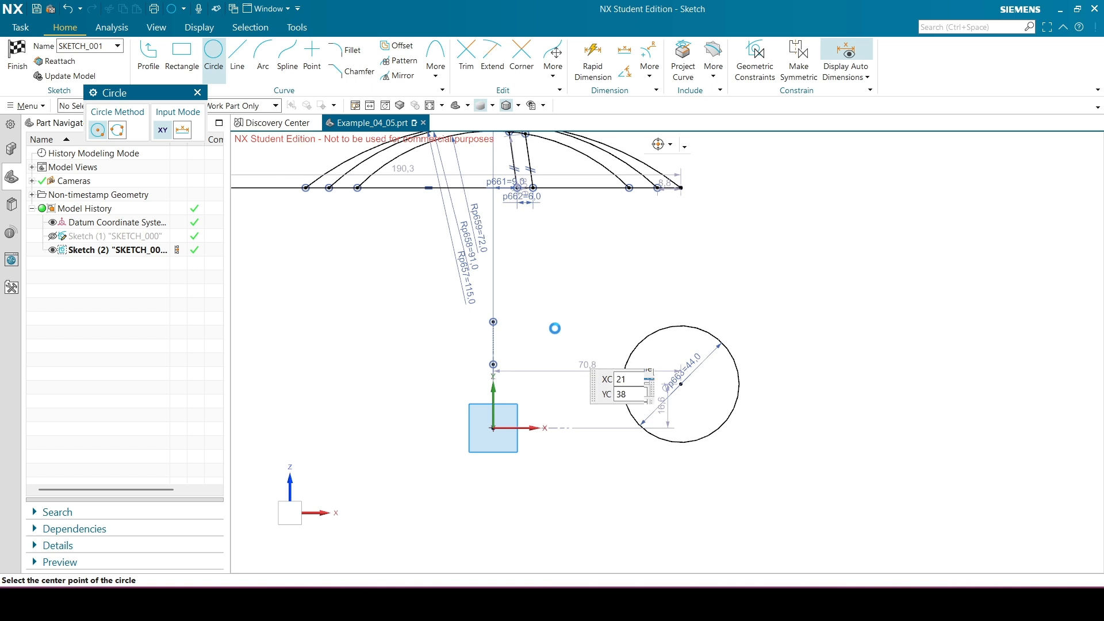
{"action": "scroll", "coordinate": [687, 403], "scroll_direction": "up", "scroll_amount": 2}
{"action": "left_click", "coordinate": [677, 373]}
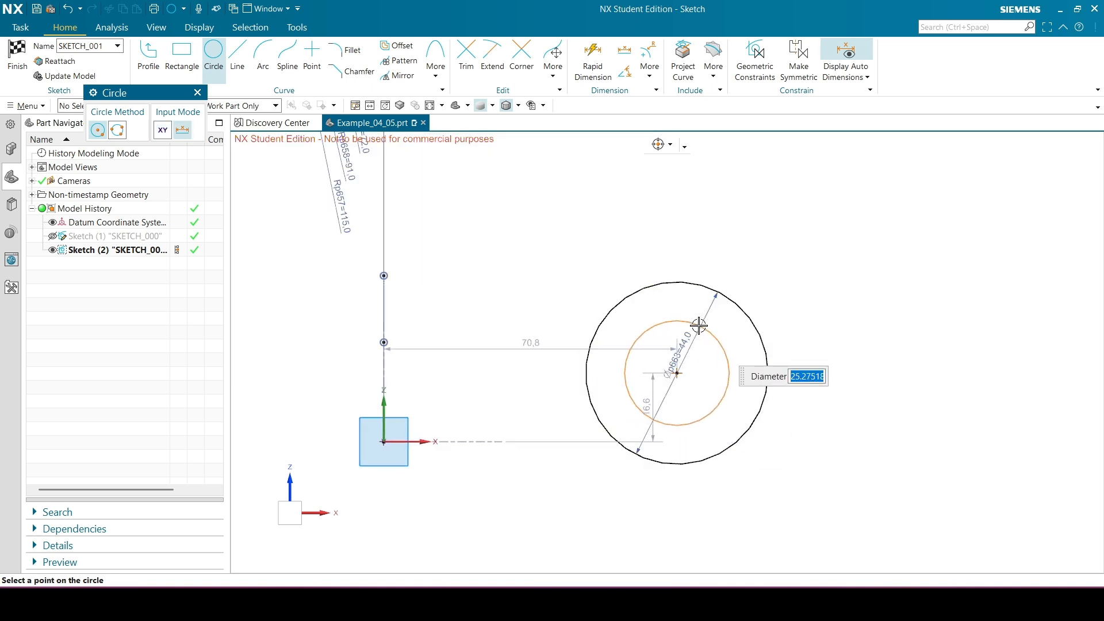
{"action": "type", "text": "26"}
{"action": "key", "text": "Return"}
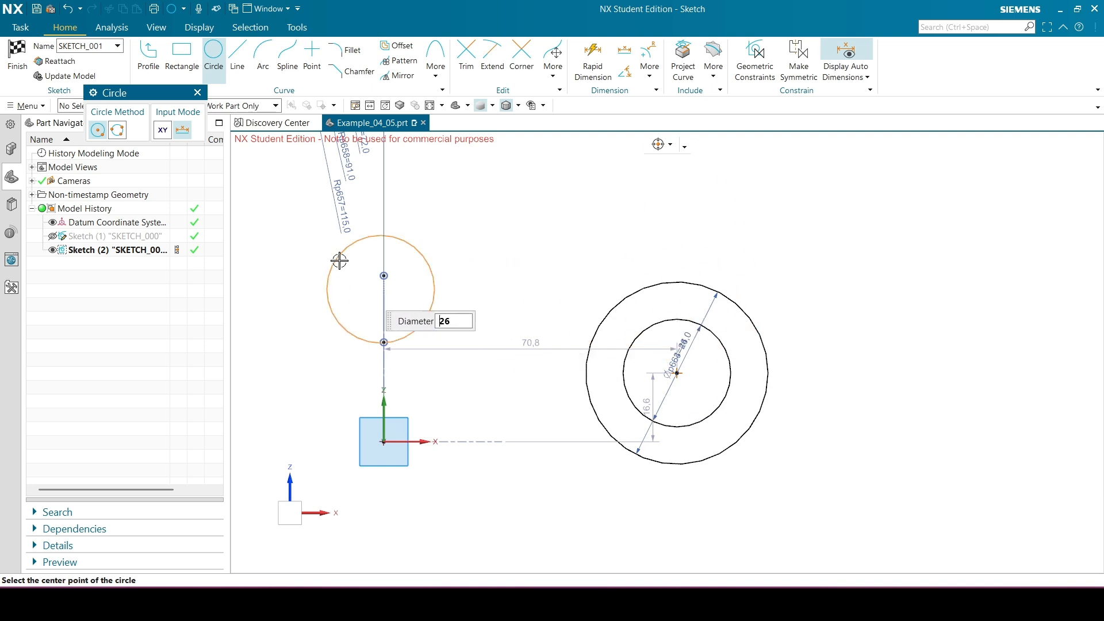
{"action": "key", "text": "Escape"}
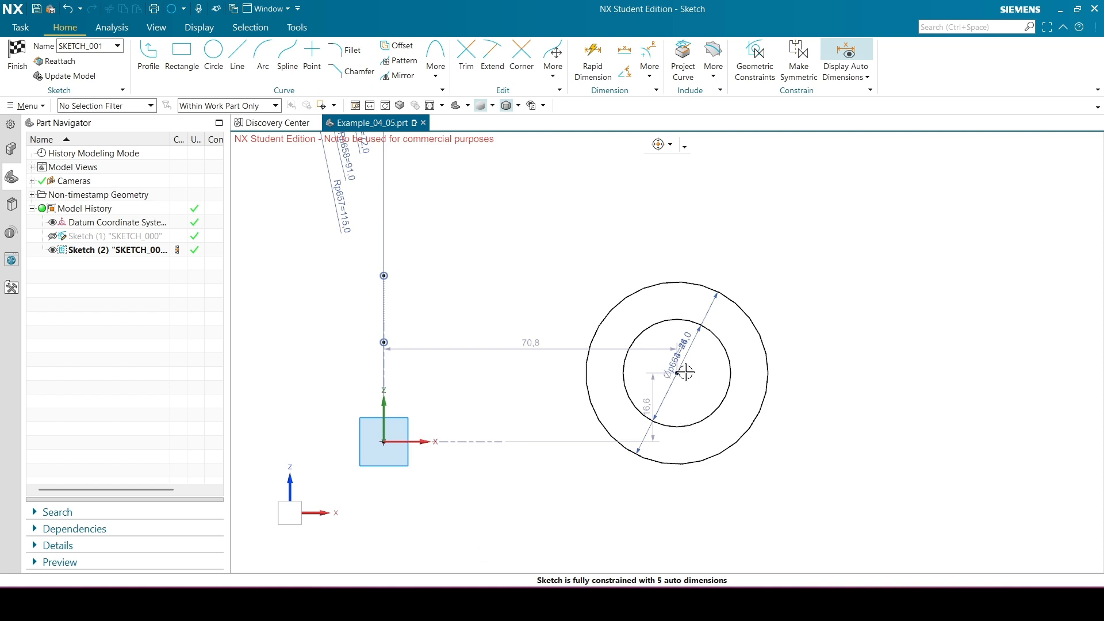
Dimension the vertical distance from the circles' centre to the crown of the outer arc and set it to 65.
{"action": "key", "text": "d"}
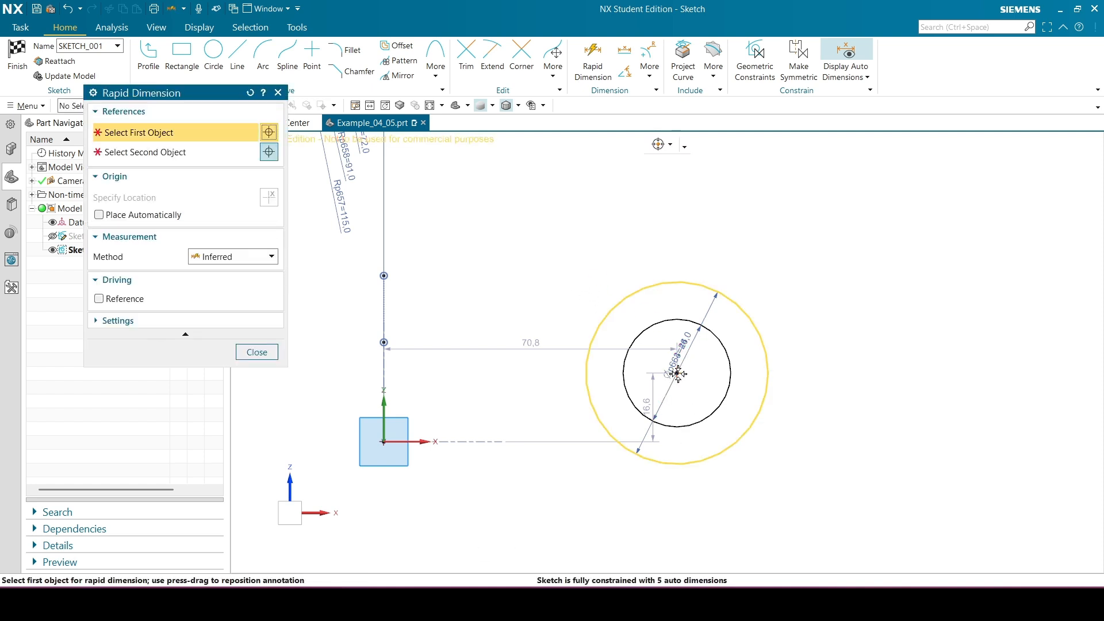
{"action": "left_click", "coordinate": [678, 374]}
{"action": "scroll", "coordinate": [721, 503], "scroll_direction": "down", "scroll_amount": 4}
{"action": "scroll", "coordinate": [708, 330], "scroll_direction": "up", "scroll_amount": 4}
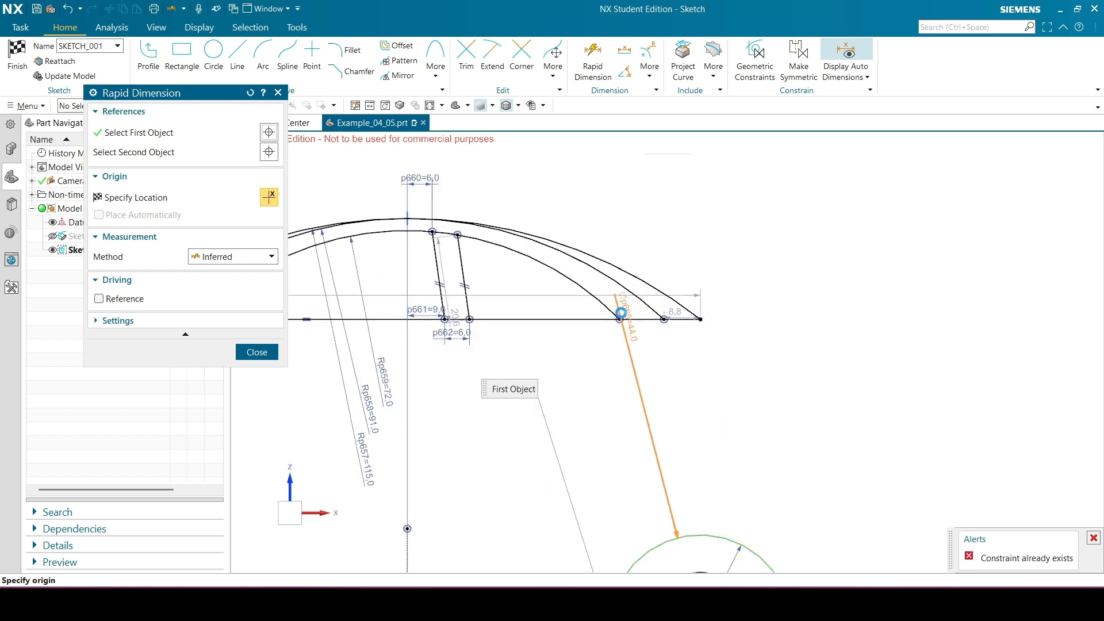
{"action": "scroll", "coordinate": [620, 312], "scroll_direction": "up", "scroll_amount": 2}
{"action": "scroll", "coordinate": [305, 182], "scroll_direction": "down", "scroll_amount": 4}
{"action": "scroll", "coordinate": [624, 283], "scroll_direction": "down", "scroll_amount": 2}
{"action": "scroll", "coordinate": [415, 202], "scroll_direction": "up", "scroll_amount": 5}
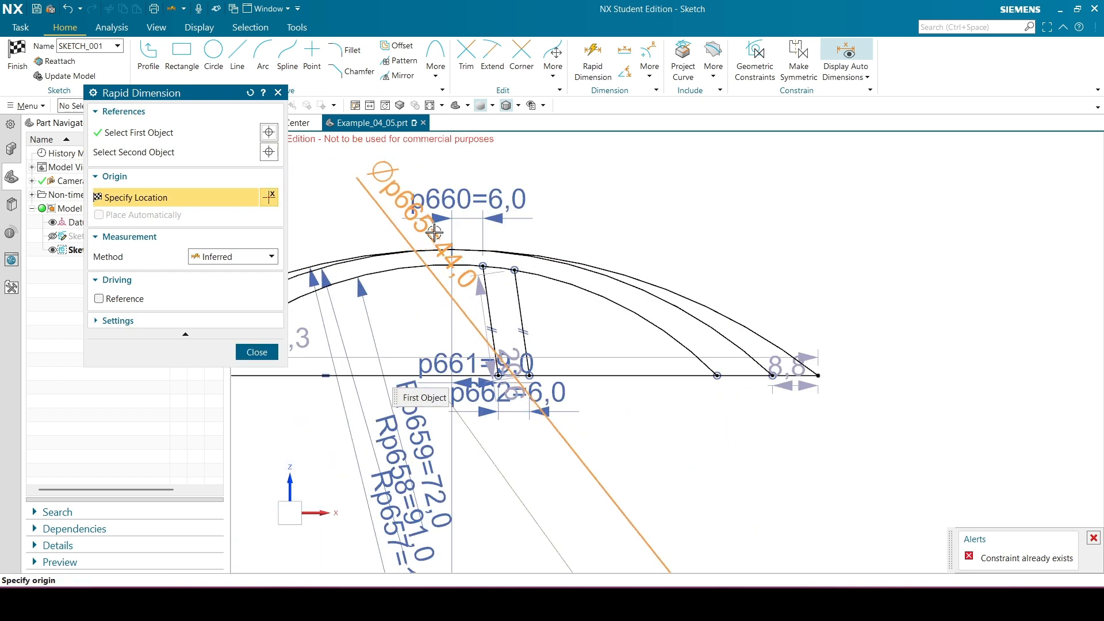
{"action": "scroll", "coordinate": [434, 233], "scroll_direction": "up", "scroll_amount": 2}
{"action": "scroll", "coordinate": [493, 275], "scroll_direction": "up", "scroll_amount": 4}
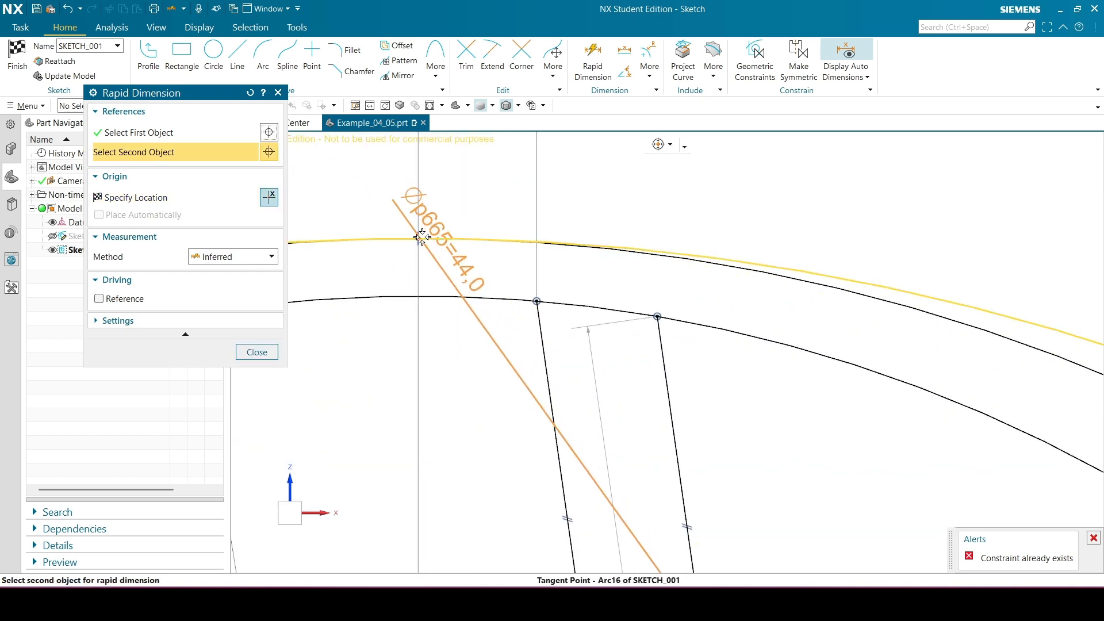
{"action": "left_click", "coordinate": [431, 237]}
{"action": "scroll", "coordinate": [474, 239], "scroll_direction": "down", "scroll_amount": 5}
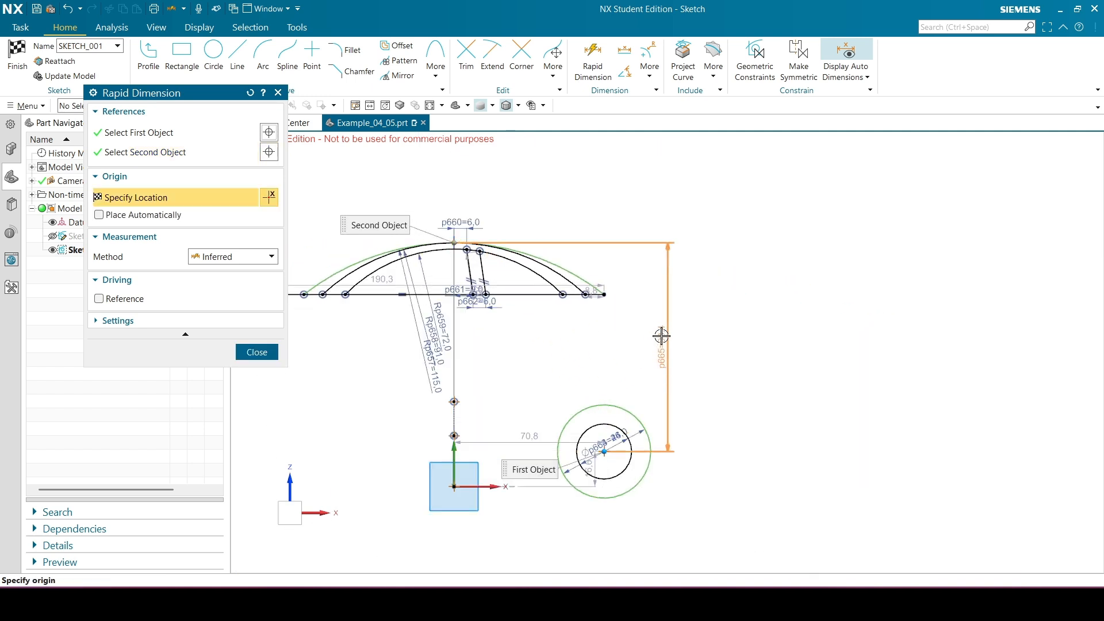
{"action": "left_click", "coordinate": [749, 339]}
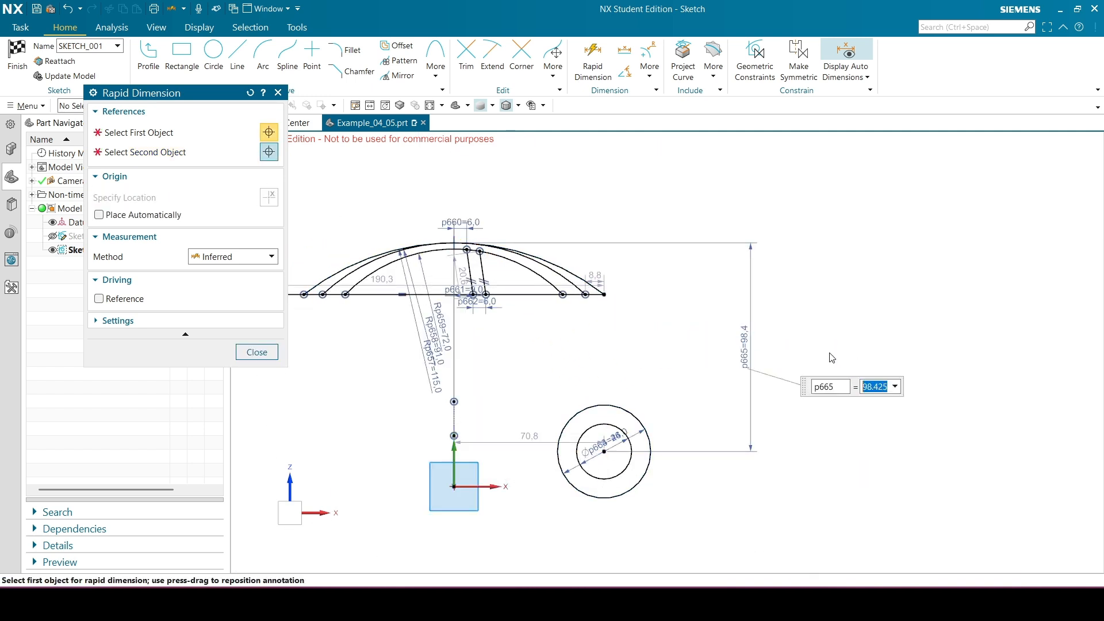
{"action": "type", "text": "65"}
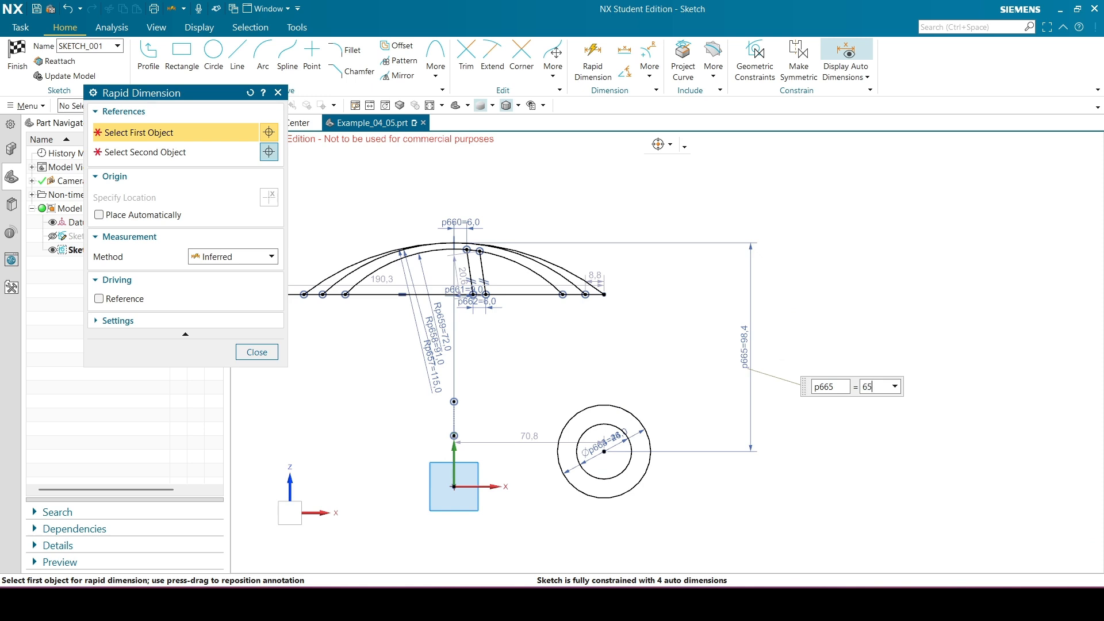
{"action": "key", "text": "Return"}
{"action": "left_click", "coordinate": [257, 352]}
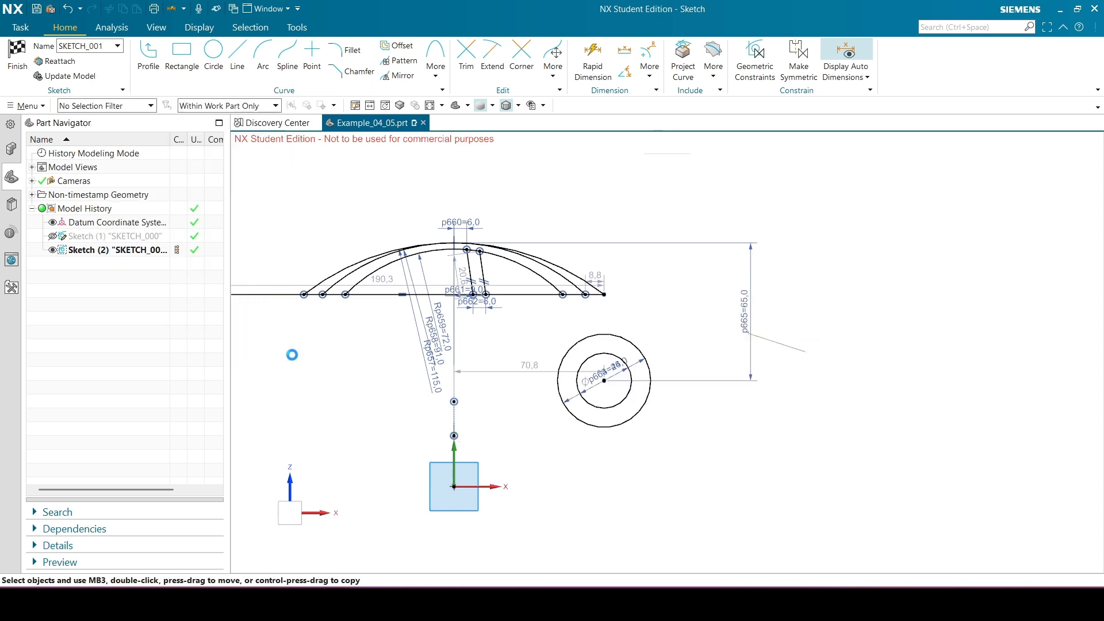
Examine the arcs, base line and concentric circles together with their dimensions.
{"action": "scroll", "coordinate": [517, 311], "scroll_direction": "up", "scroll_amount": 4}
{"action": "scroll", "coordinate": [746, 334], "scroll_direction": "down", "scroll_amount": 2}
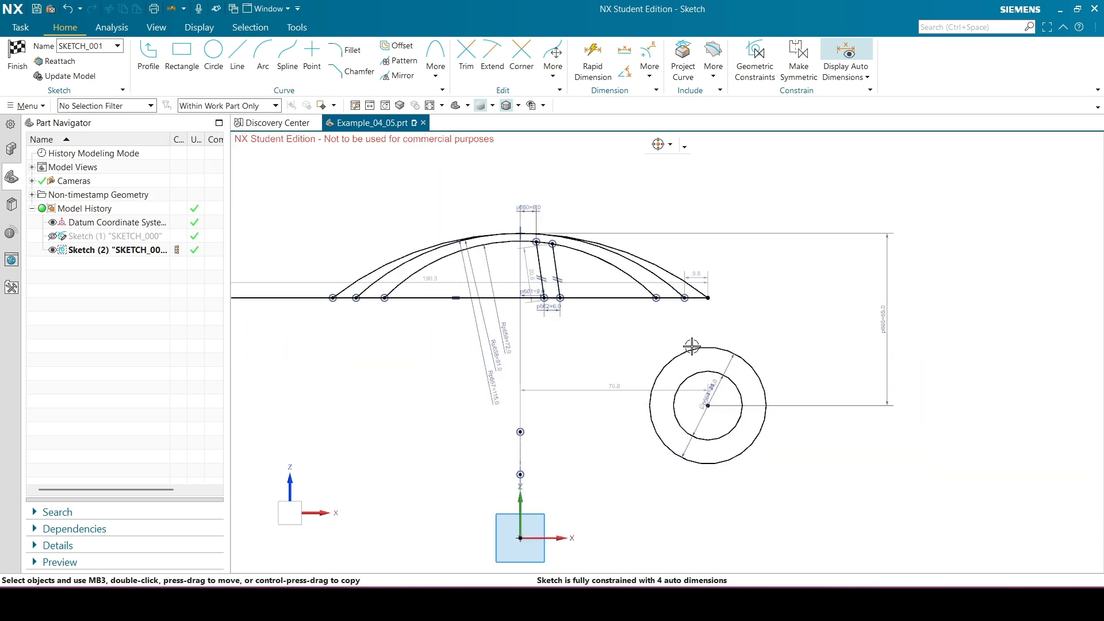
{"action": "scroll", "coordinate": [466, 336], "scroll_direction": "up", "scroll_amount": 2}
{"action": "scroll", "coordinate": [406, 373], "scroll_direction": "down", "scroll_amount": 3}
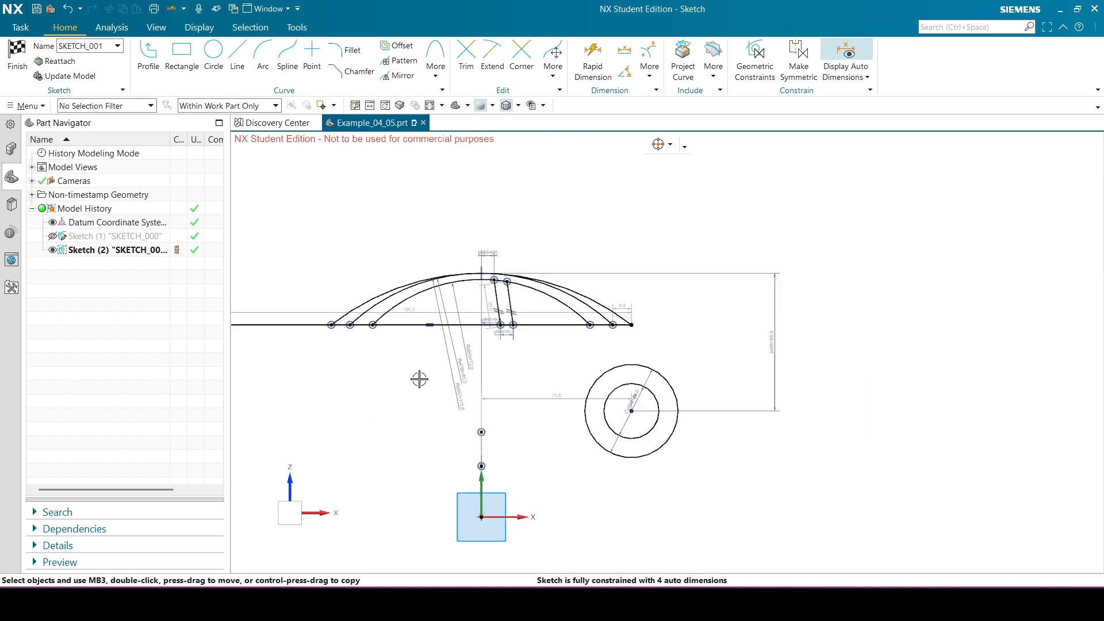
{"action": "scroll", "coordinate": [419, 377], "scroll_direction": "up", "scroll_amount": 2}
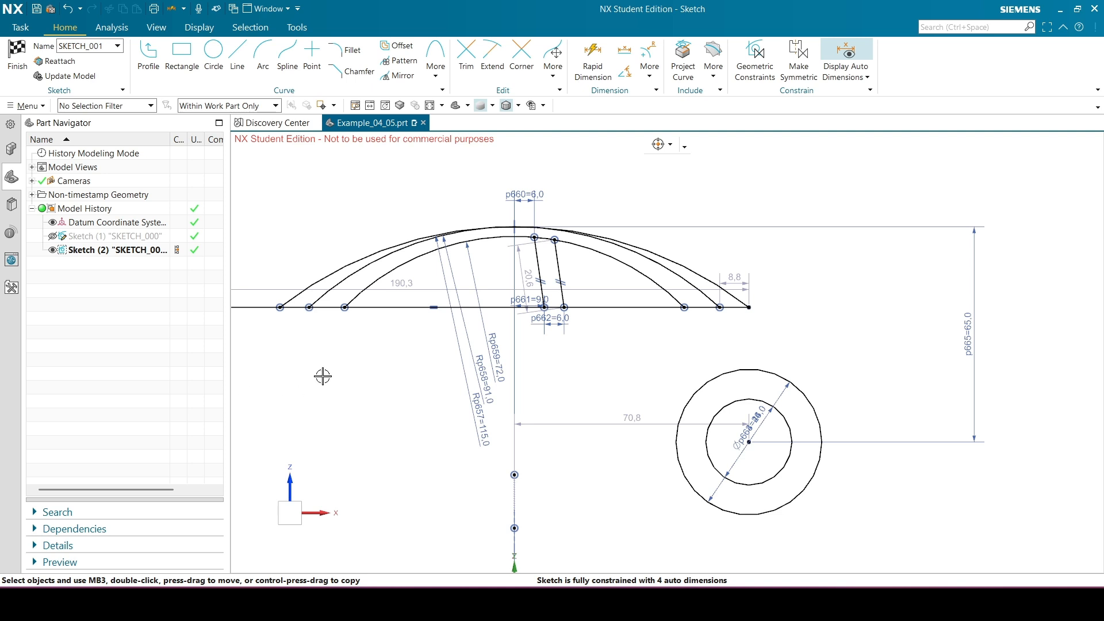
{"action": "scroll", "coordinate": [532, 456], "scroll_direction": "down", "scroll_amount": 2}
{"action": "scroll", "coordinate": [540, 473], "scroll_direction": "up", "scroll_amount": 3}
{"action": "scroll", "coordinate": [500, 261], "scroll_direction": "down", "scroll_amount": 2}
{"action": "scroll", "coordinate": [643, 396], "scroll_direction": "up", "scroll_amount": 2}
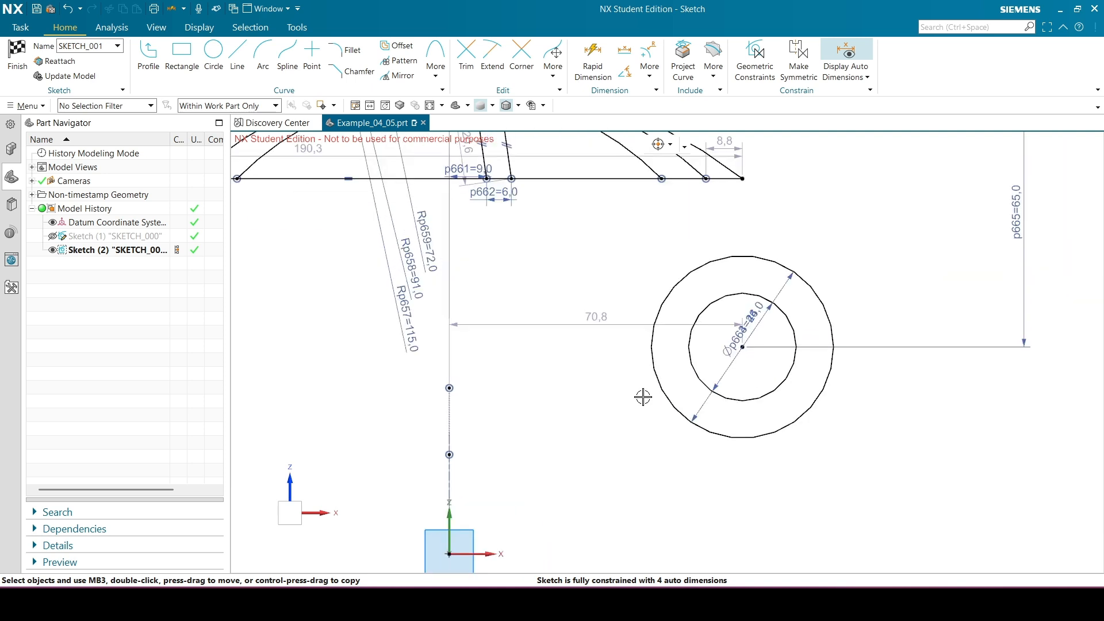
{"action": "scroll", "coordinate": [609, 364], "scroll_direction": "down", "scroll_amount": 1}
{"action": "scroll", "coordinate": [626, 313], "scroll_direction": "up", "scroll_amount": 1}
{"action": "scroll", "coordinate": [637, 276], "scroll_direction": "down", "scroll_amount": 2}
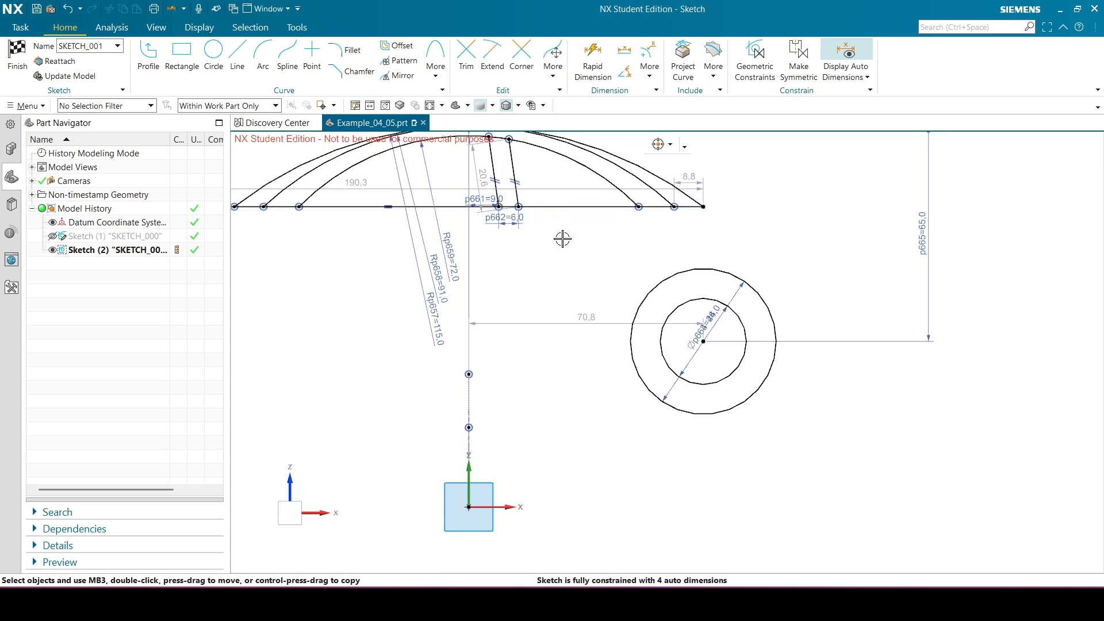
Dimension the vertical distance from the horizontal base line to the circles' centre and set it to 38.
{"action": "left_click", "coordinate": [573, 206]}
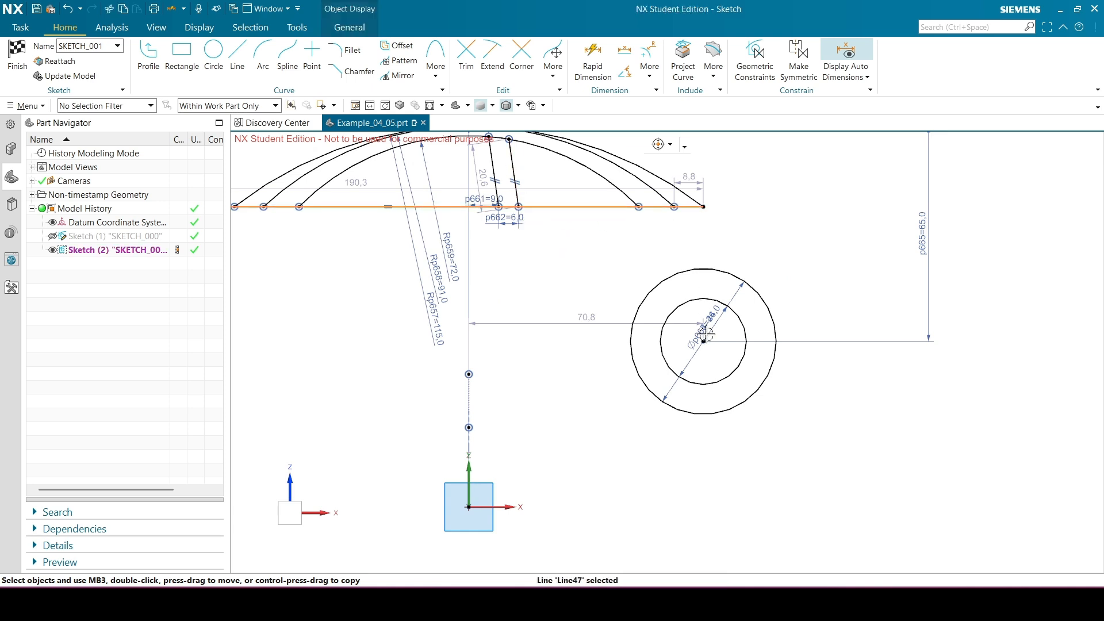
{"action": "key", "text": "Escape"}
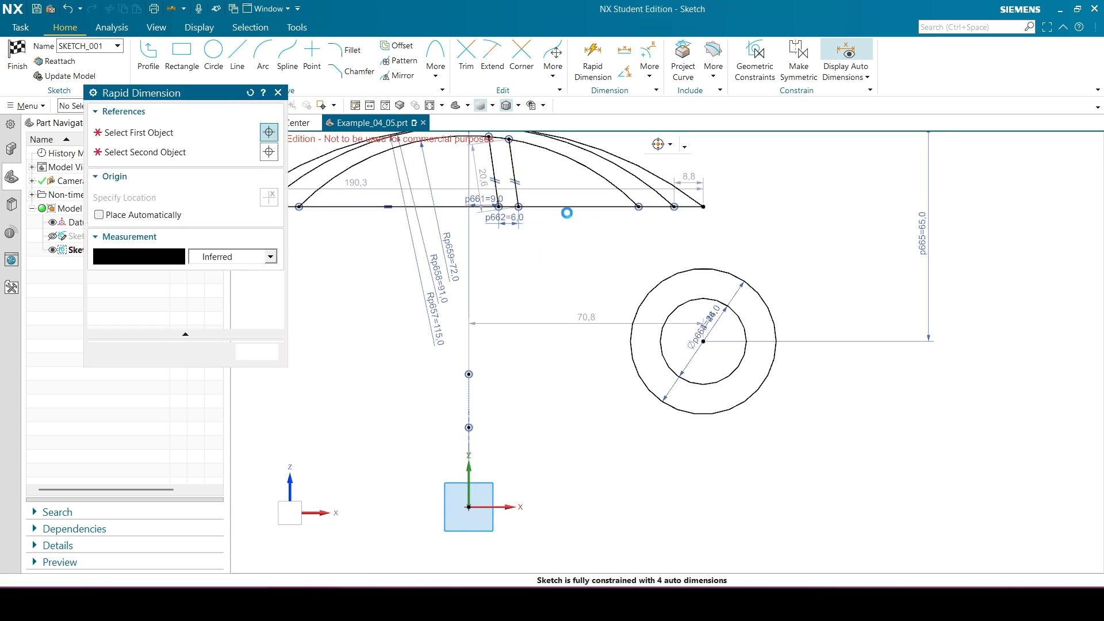
{"action": "left_click", "coordinate": [569, 207]}
{"action": "scroll", "coordinate": [709, 338], "scroll_direction": "up", "scroll_amount": 1}
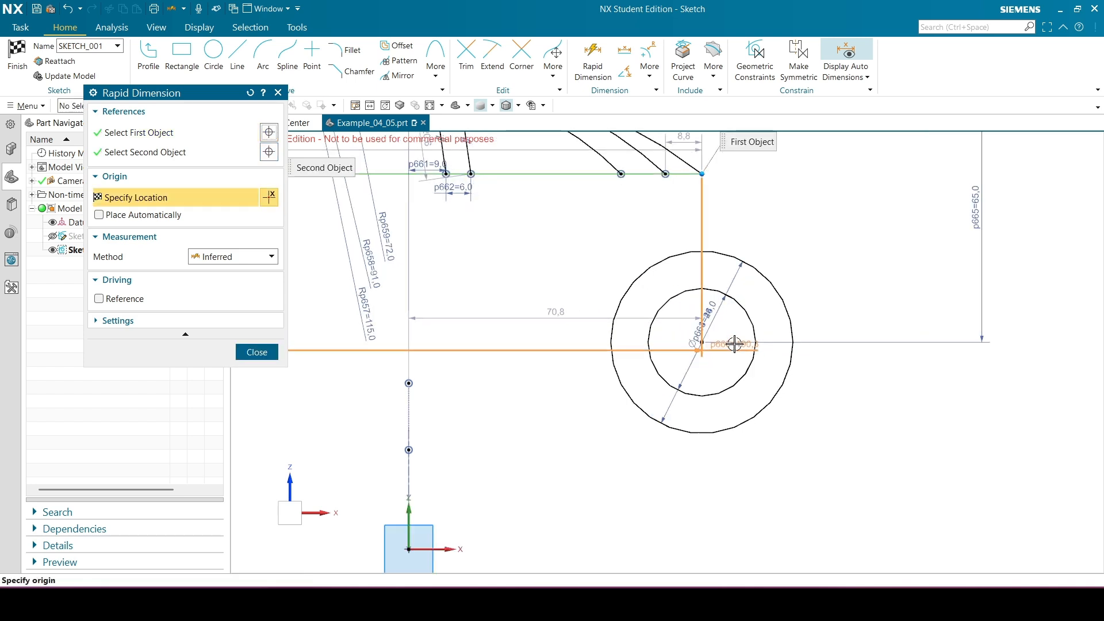
{"action": "left_click", "coordinate": [699, 342]}
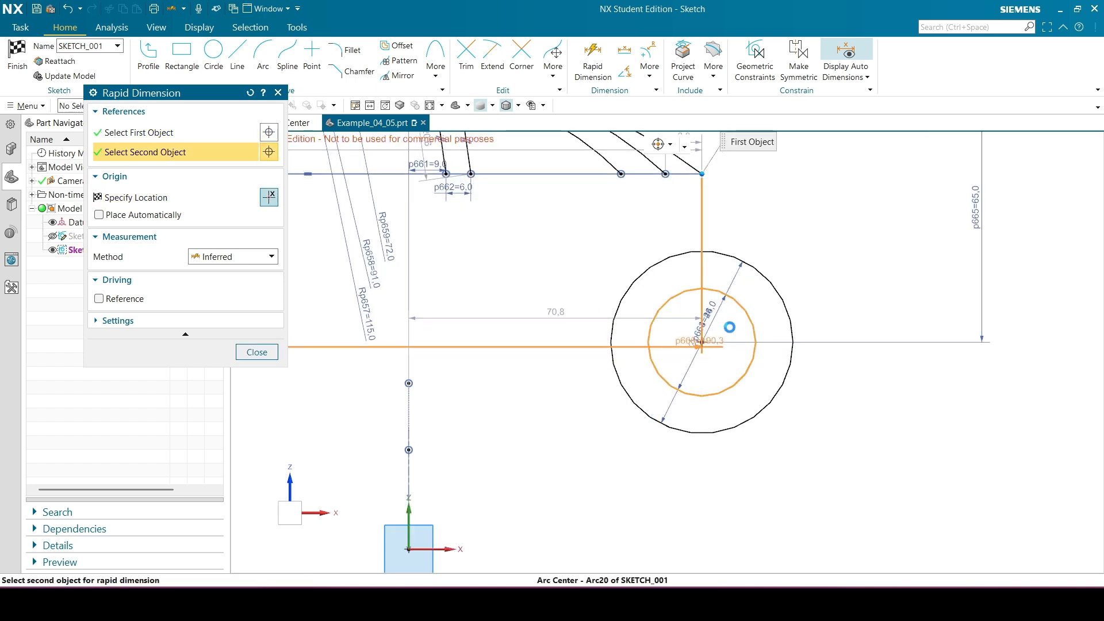
{"action": "left_click", "coordinate": [926, 274]}
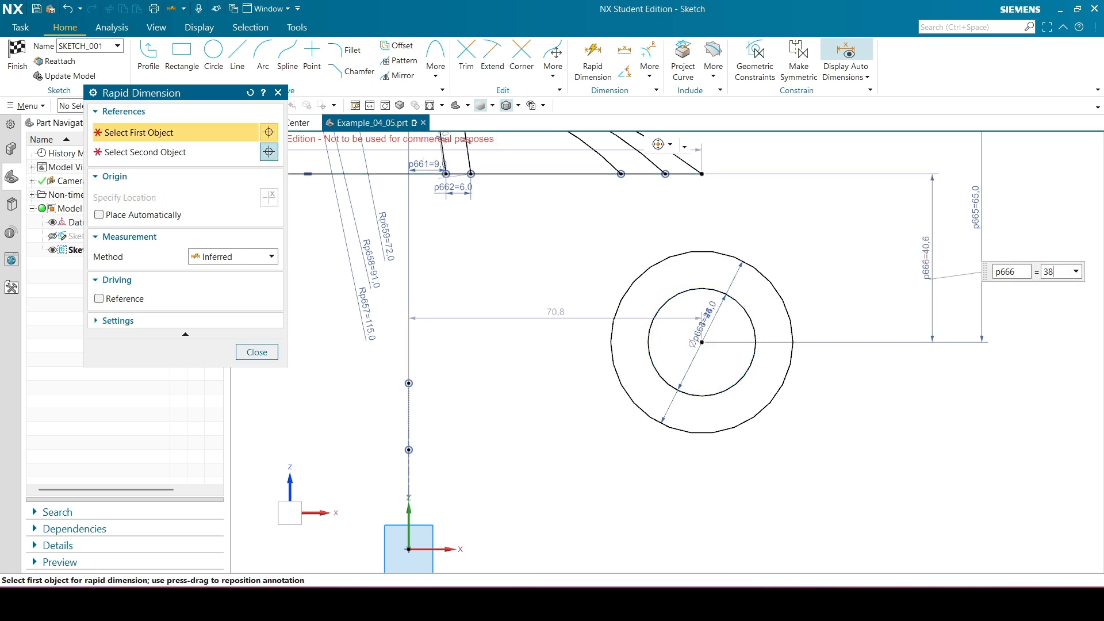
{"action": "type", "text": "38"}
{"action": "key", "text": "Return"}
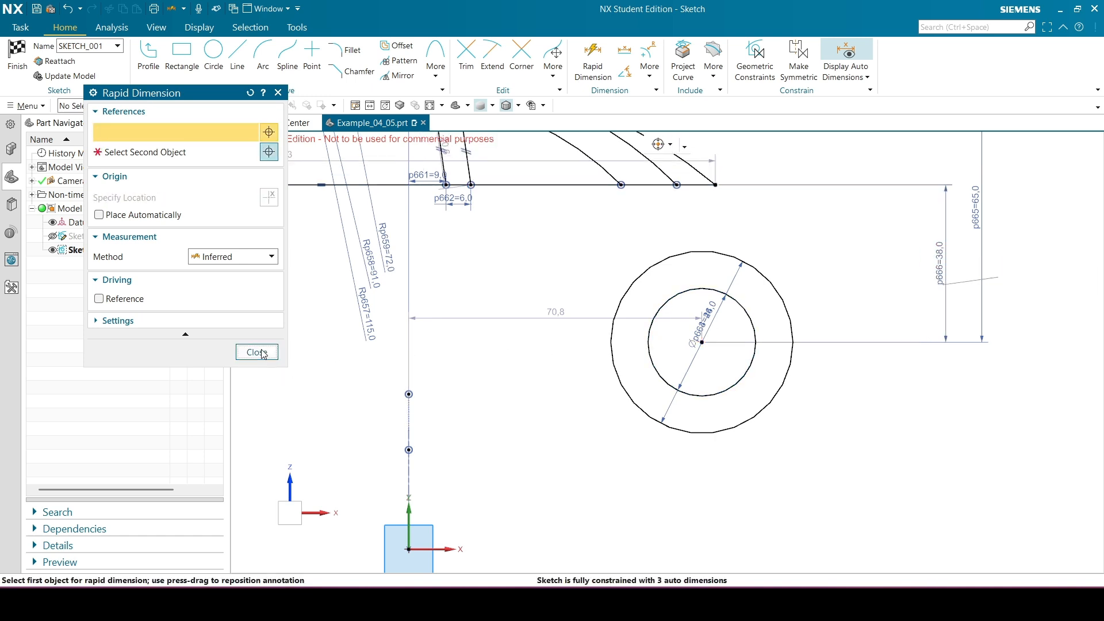
{"action": "left_click", "coordinate": [256, 352]}
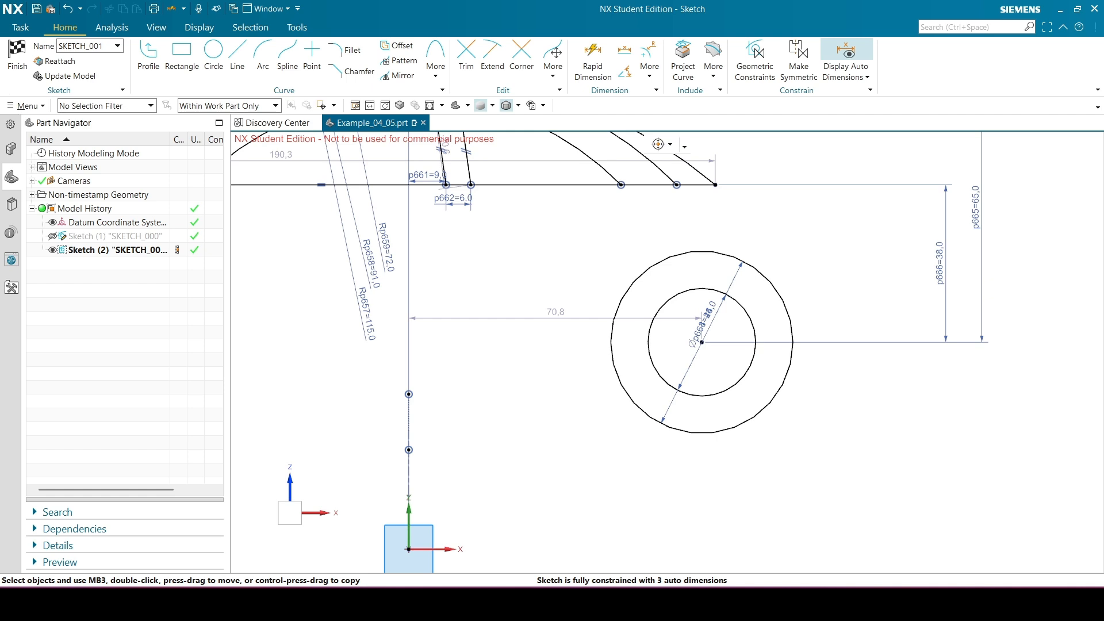
{"action": "scroll", "coordinate": [744, 336], "scroll_direction": "up", "scroll_amount": 2}
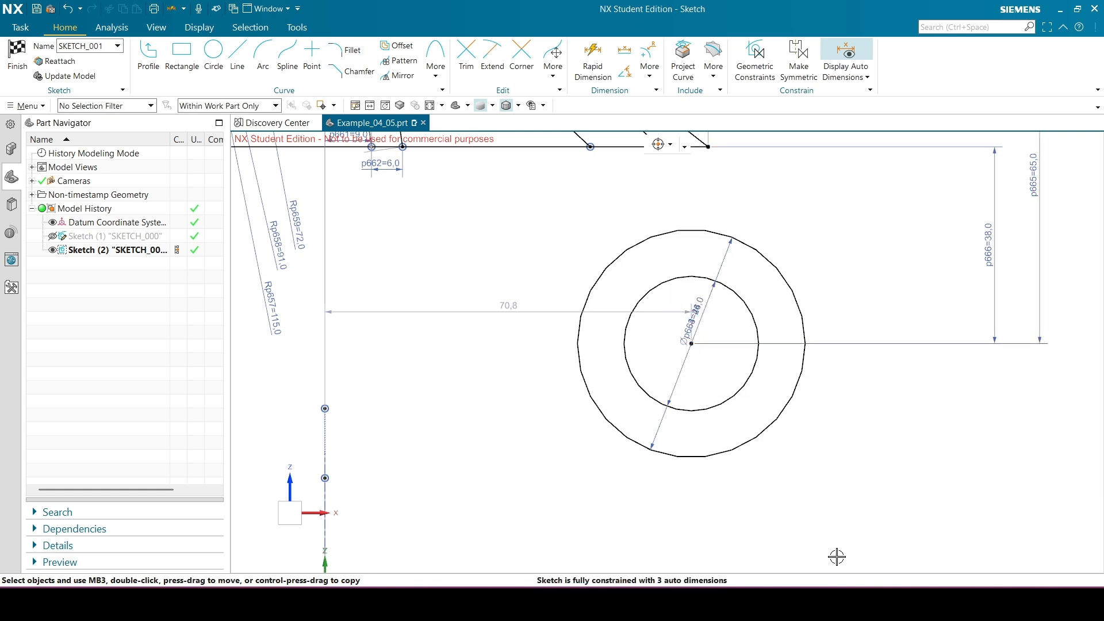
Add a six-sided polygon centred on the concentric circles, with an inscribed radius of 3.5 mm and a rotation of 0°.
{"action": "left_click", "coordinate": [435, 63]}
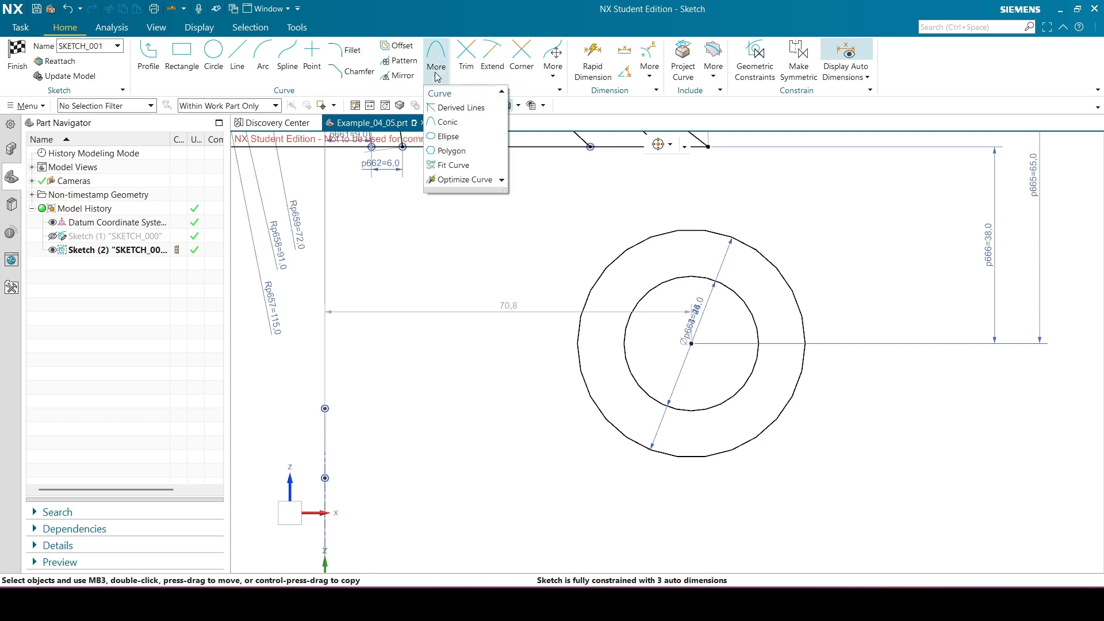
{"action": "left_click", "coordinate": [451, 150]}
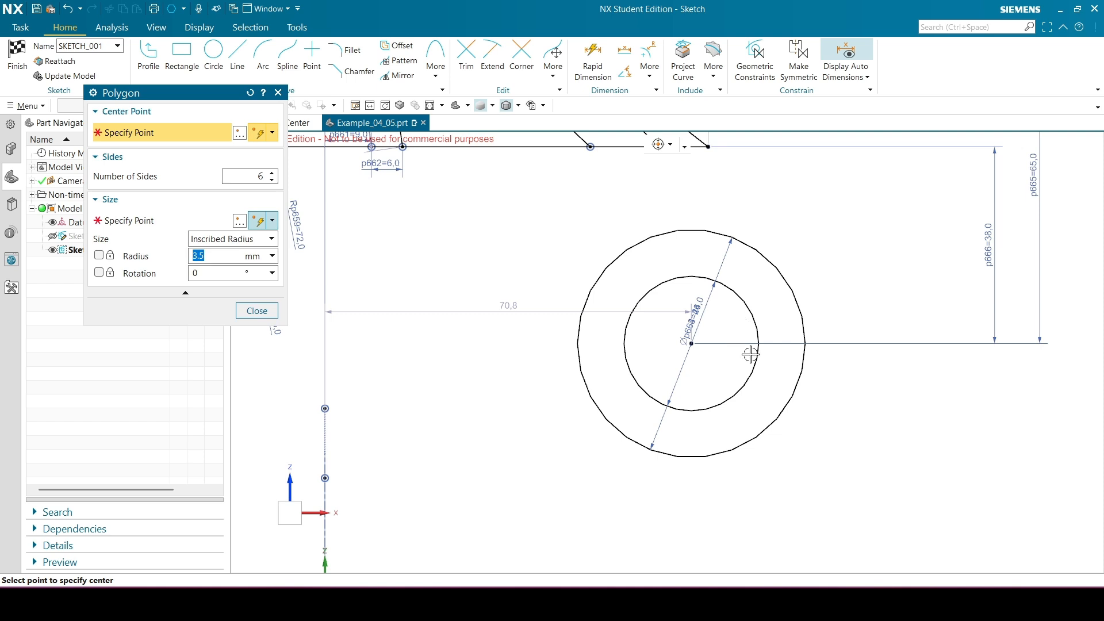
{"action": "scroll", "coordinate": [750, 355], "scroll_direction": "up", "scroll_amount": 2}
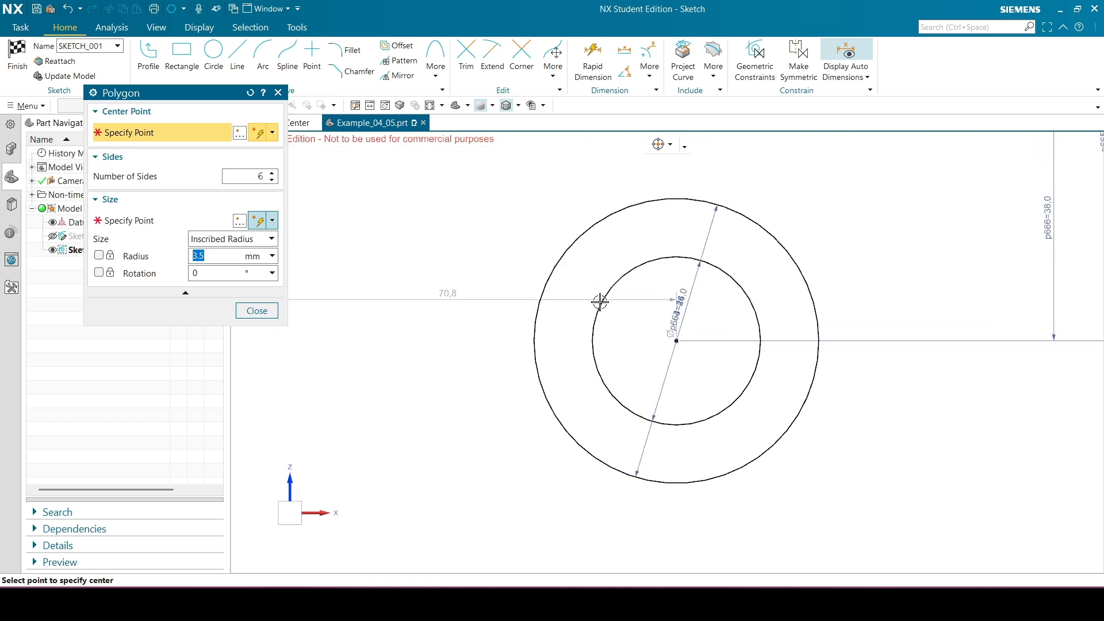
{"action": "left_click", "coordinate": [677, 341]}
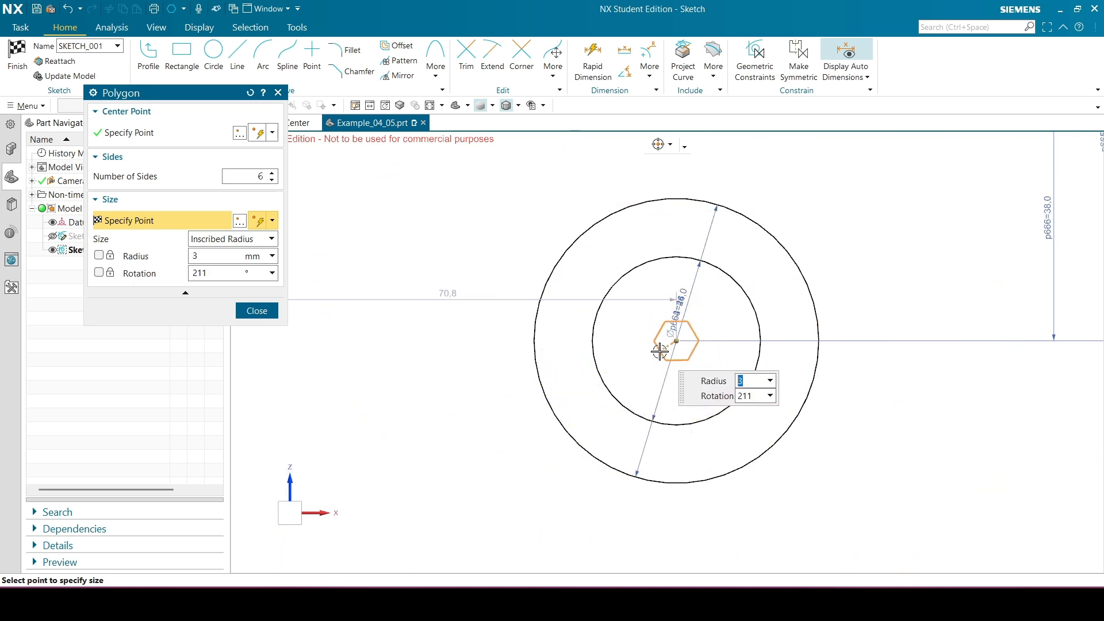
{"action": "scroll", "coordinate": [657, 355], "scroll_direction": "up", "scroll_amount": 3}
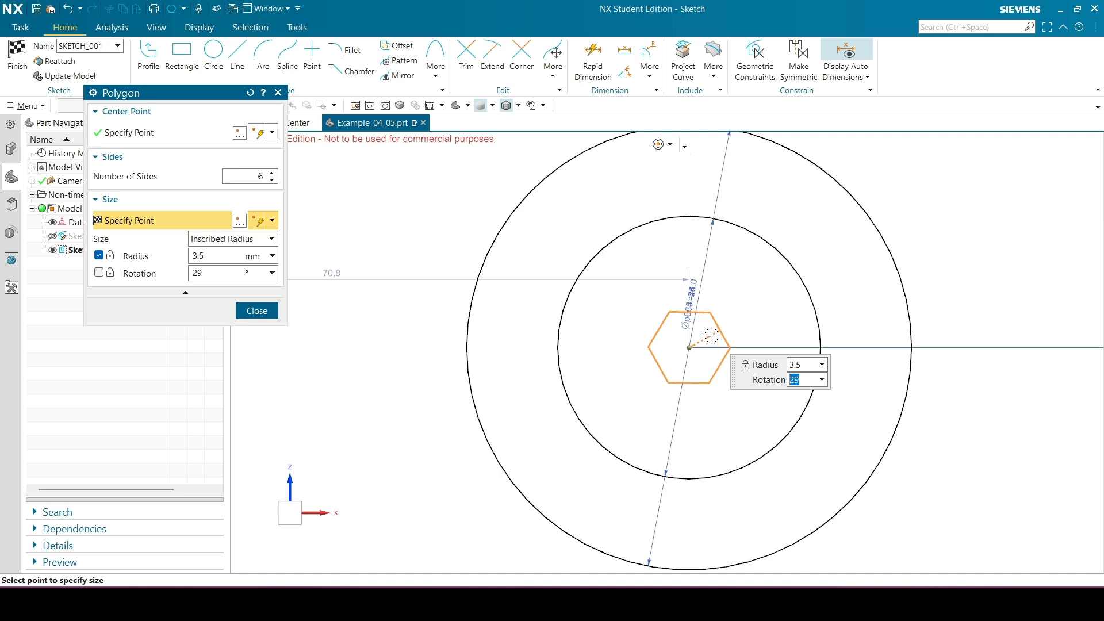
{"action": "type", "text": "0"}
{"action": "key", "text": "Return"}
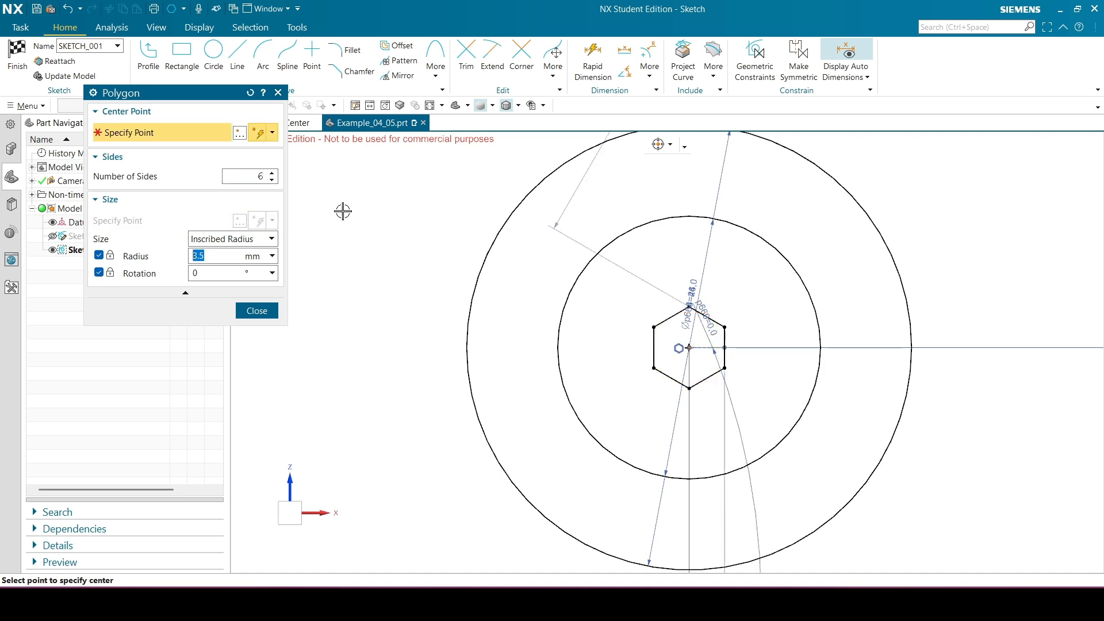
{"action": "left_click", "coordinate": [256, 311]}
Examine the hexagon and its dimensions within the 26 and 44 diameter circles.
{"action": "scroll", "coordinate": [786, 286], "scroll_direction": "down", "scroll_amount": 2}
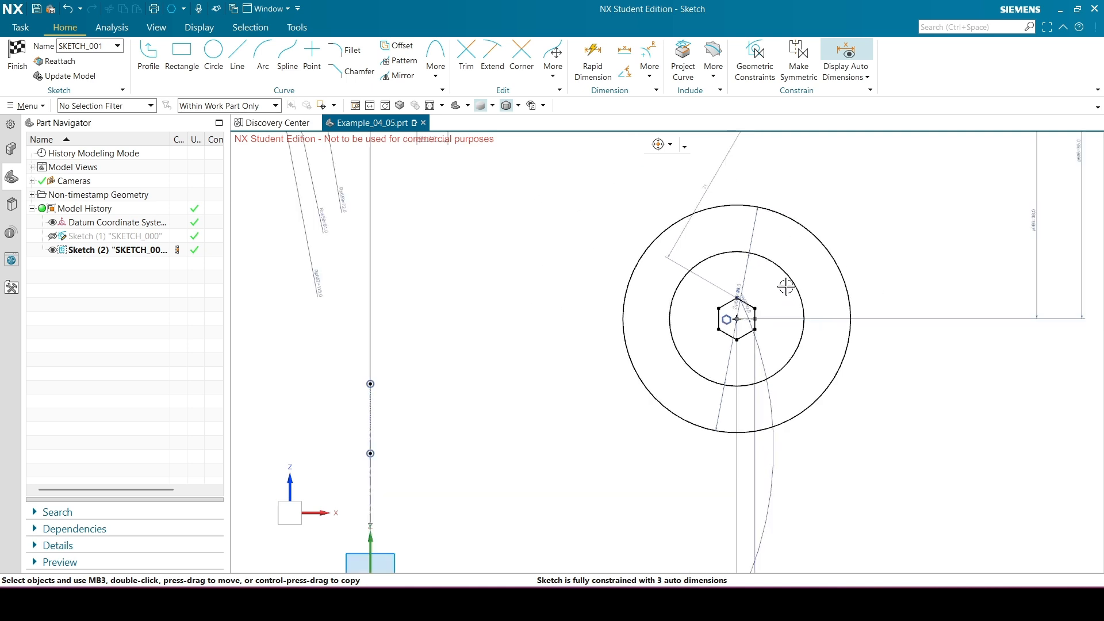
{"action": "scroll", "coordinate": [786, 286], "scroll_direction": "down", "scroll_amount": 2}
{"action": "scroll", "coordinate": [786, 285], "scroll_direction": "up", "scroll_amount": 4}
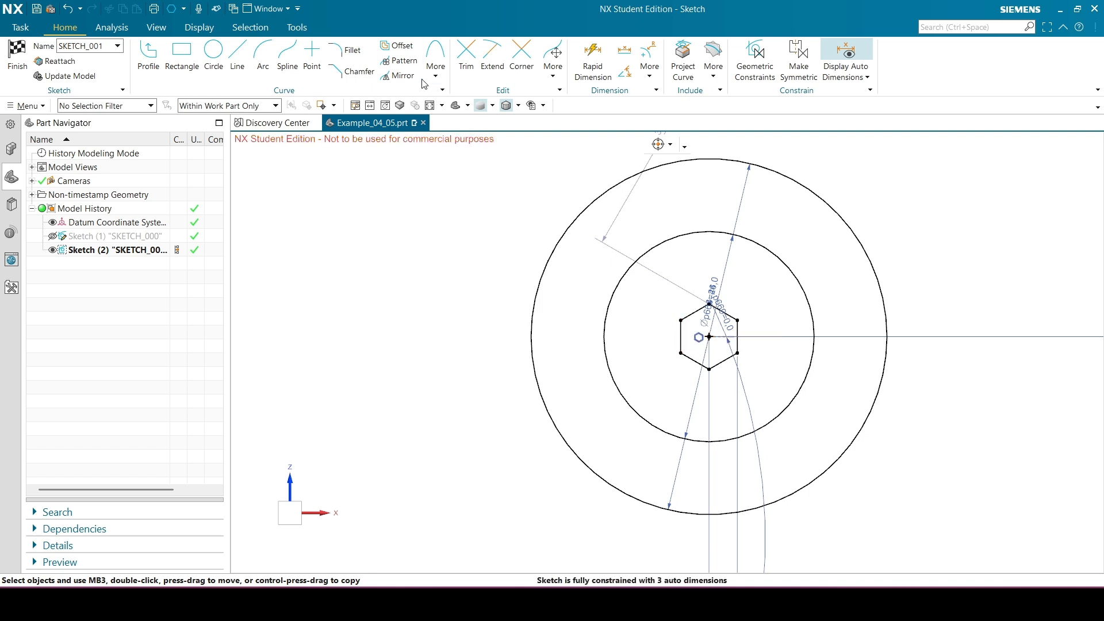
{"action": "left_click", "coordinate": [435, 68]}
{"action": "scroll", "coordinate": [759, 197], "scroll_direction": "down", "scroll_amount": 2}
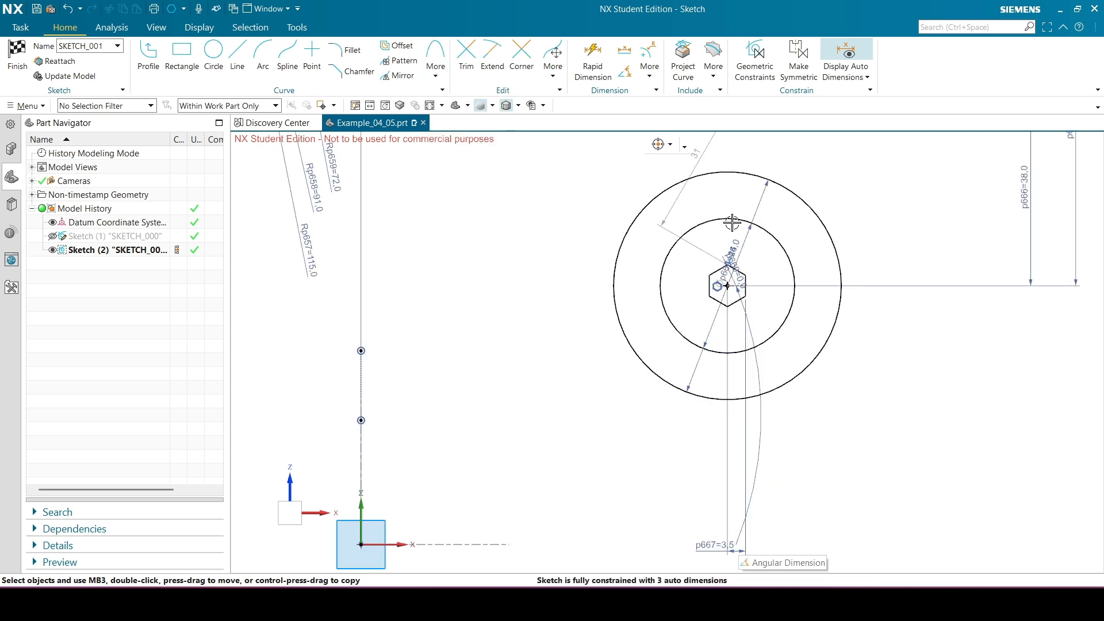
{"action": "scroll", "coordinate": [729, 291], "scroll_direction": "up", "scroll_amount": 2}
{"action": "scroll", "coordinate": [729, 290], "scroll_direction": "up", "scroll_amount": 1}
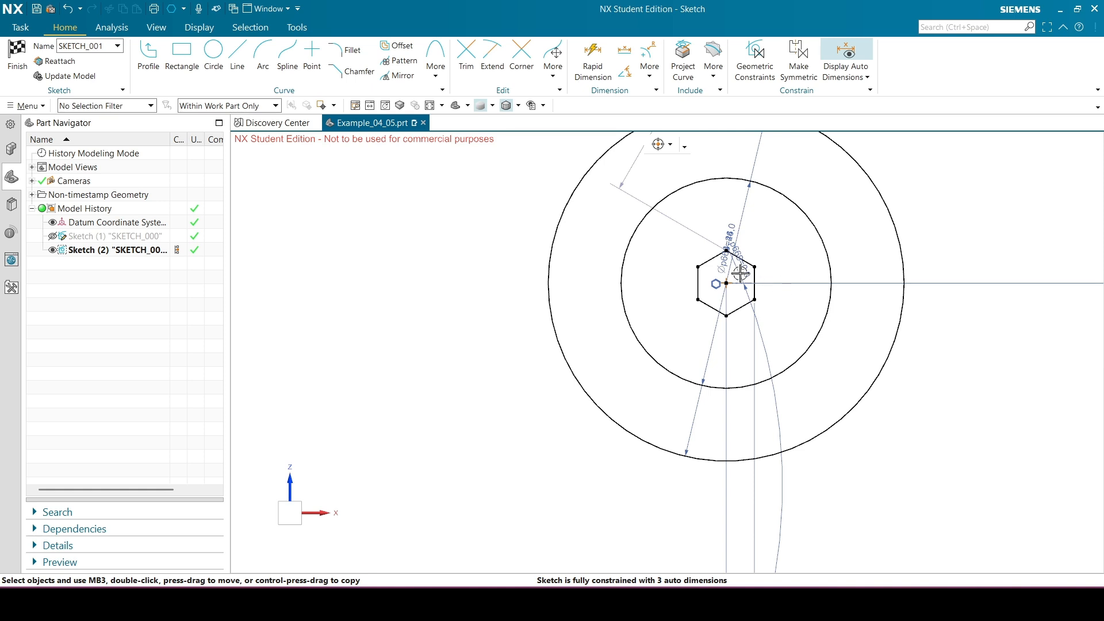
{"action": "scroll", "coordinate": [714, 400], "scroll_direction": "down", "scroll_amount": 1}
{"action": "scroll", "coordinate": [695, 260], "scroll_direction": "up", "scroll_amount": 2}
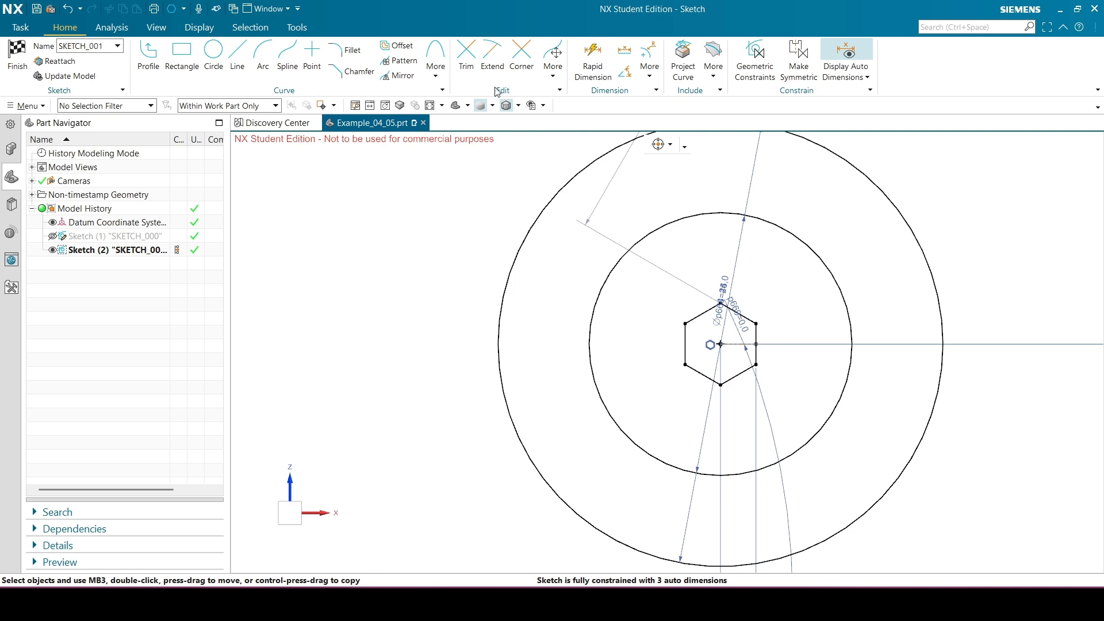
Try extending the hexagon's upper-right side to the 26 diameter circle, and undo the extension.
{"action": "left_click", "coordinate": [492, 57]}
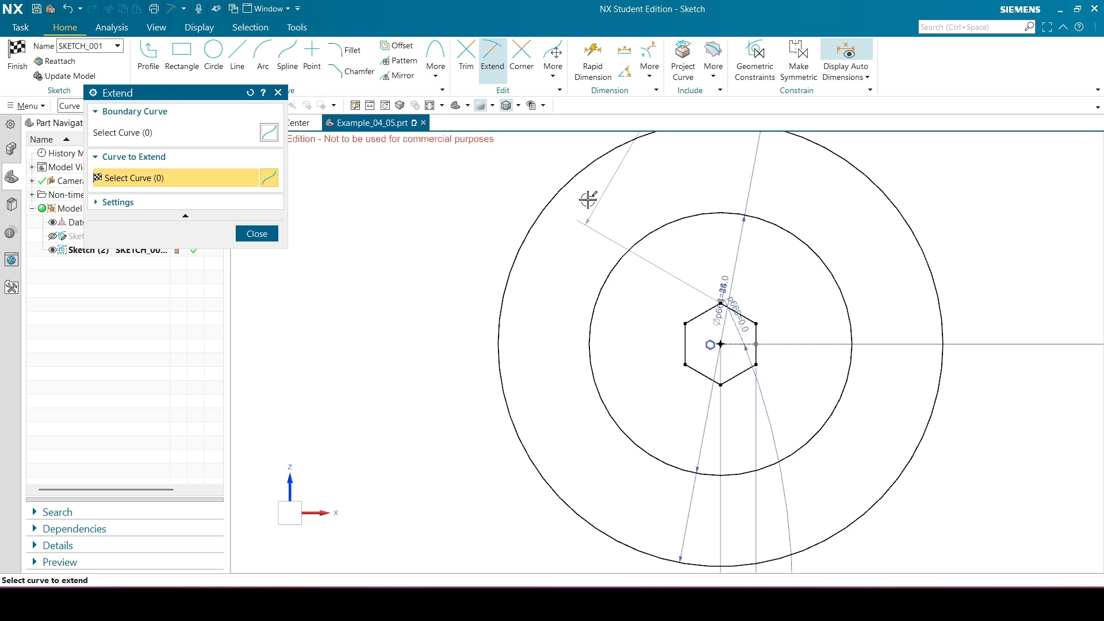
{"action": "left_click", "coordinate": [746, 314]}
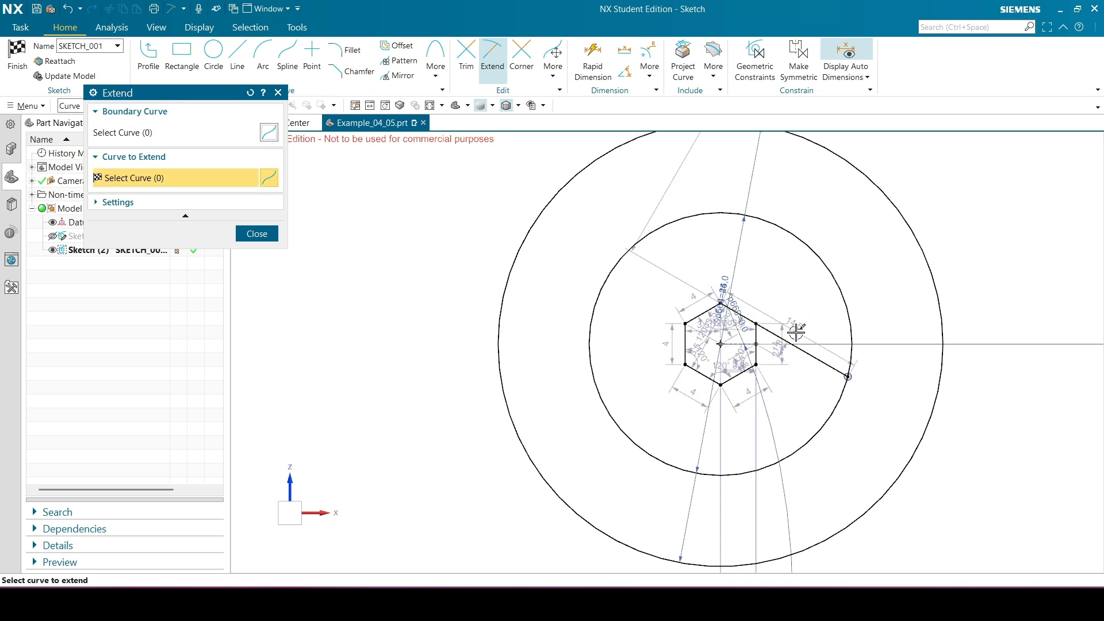
{"action": "left_click", "coordinate": [262, 234]}
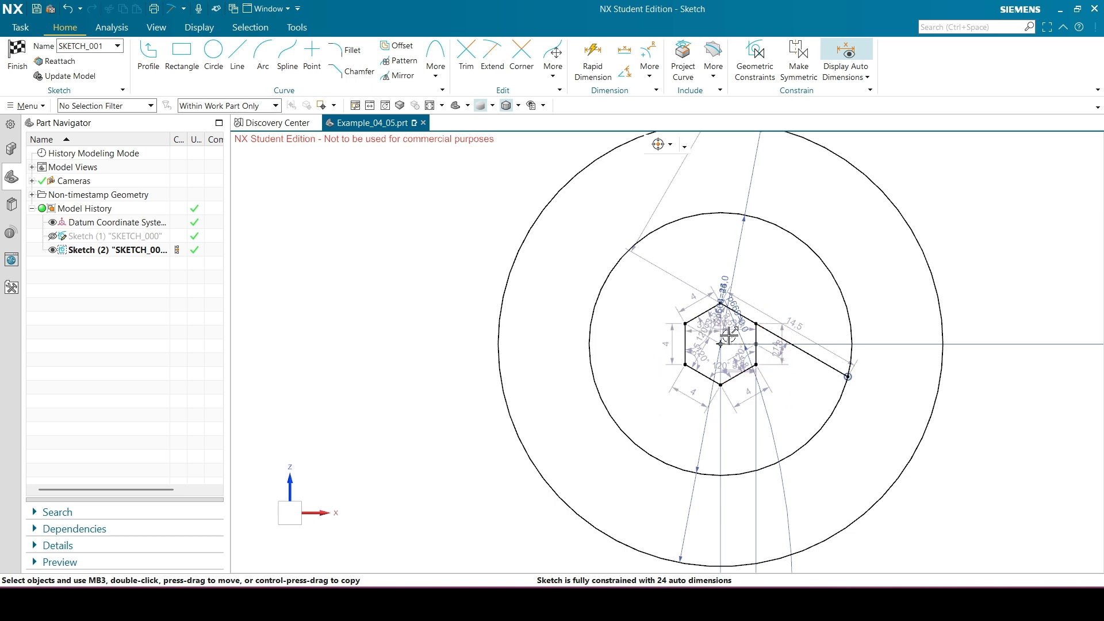
{"action": "left_click", "coordinate": [77, 11]}
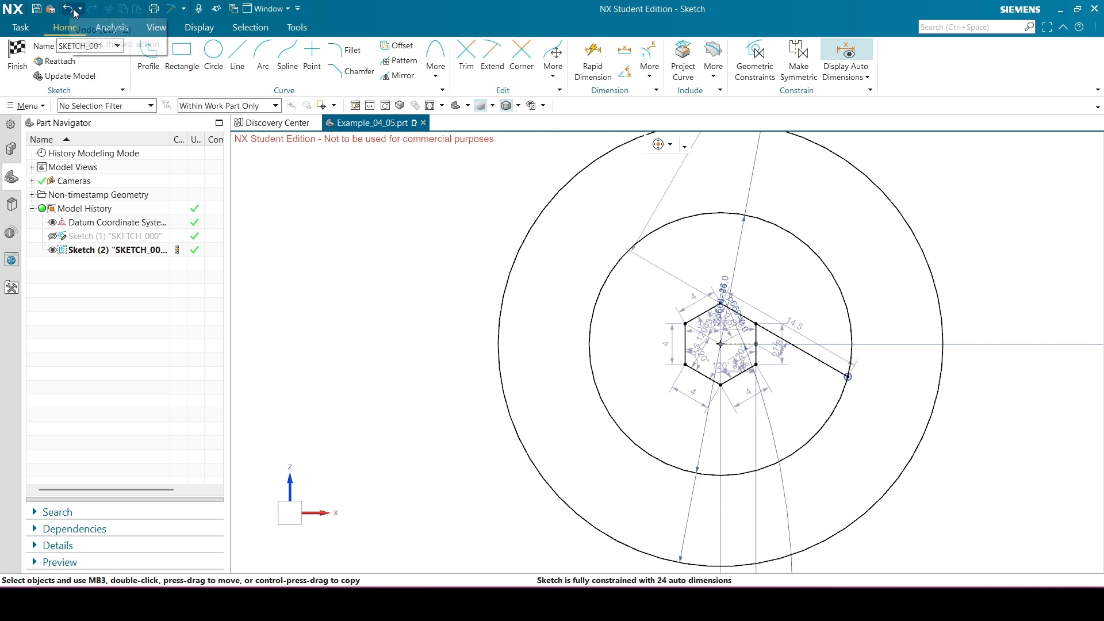
Draw lines from the hexagon's upper-right and bottom vertices sloping down-right to the 26 diameter circle, the bottom one about 10.4 mm long.
{"action": "left_click", "coordinate": [238, 57]}
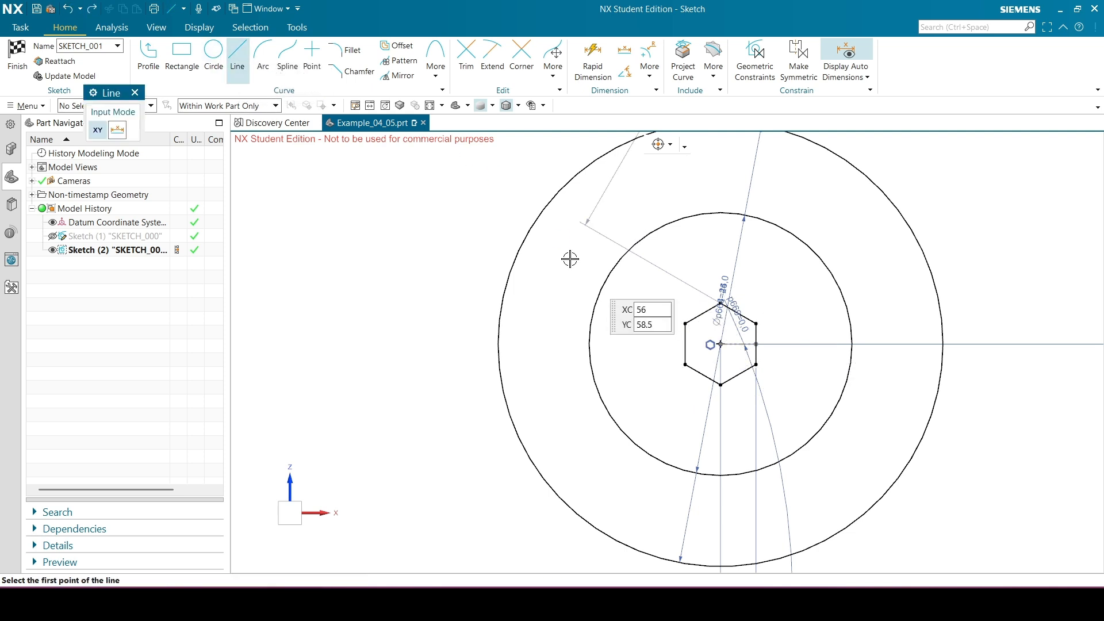
{"action": "left_click", "coordinate": [756, 324]}
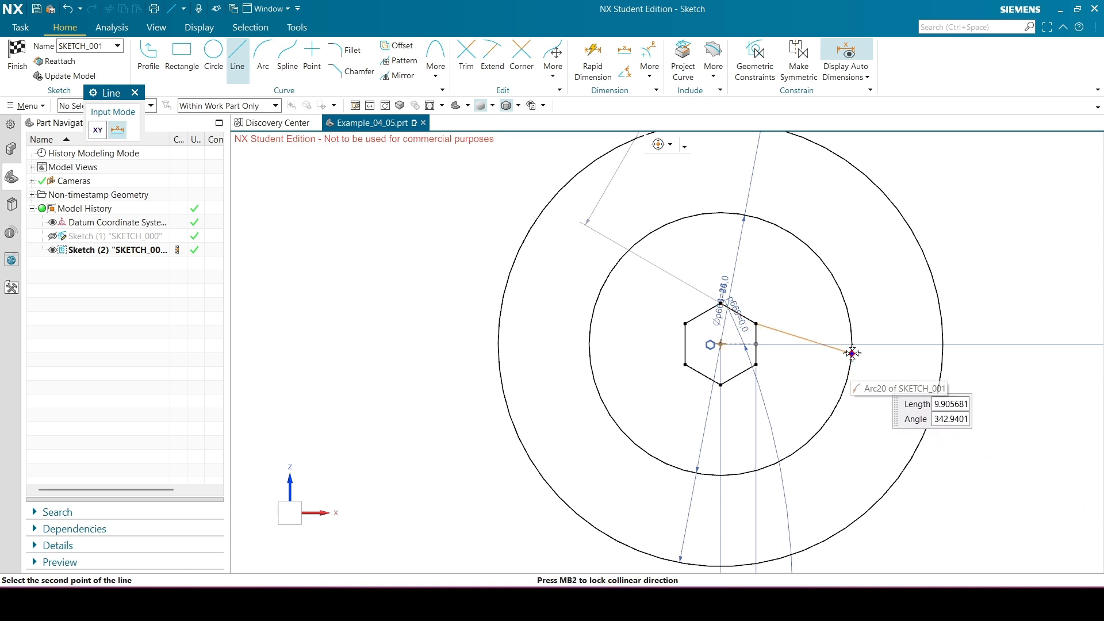
{"action": "left_click", "coordinate": [850, 367]}
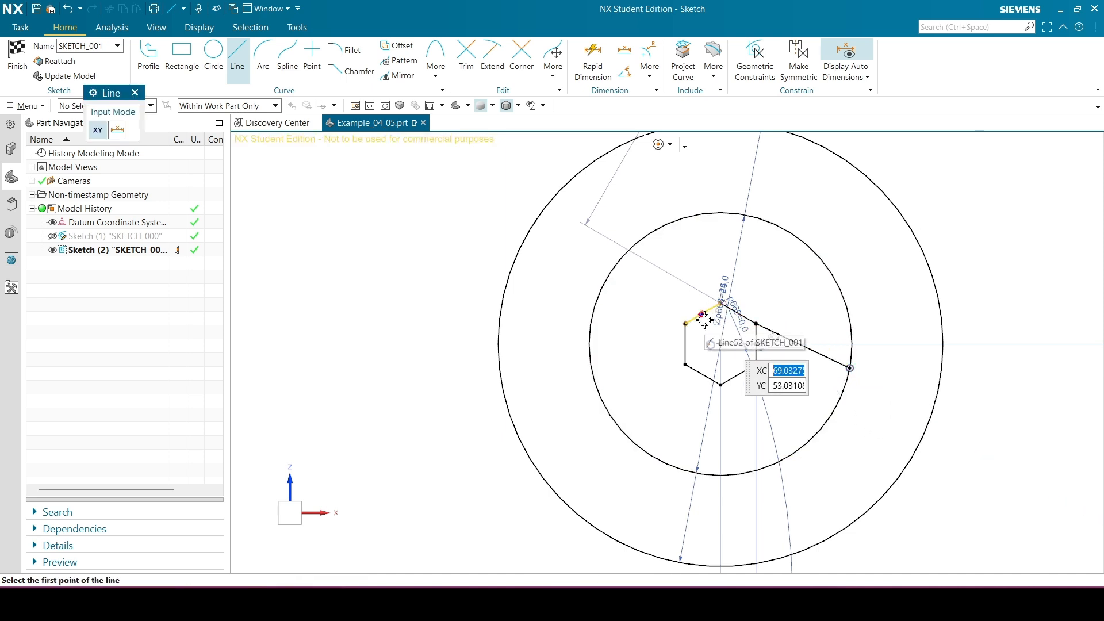
{"action": "left_click", "coordinate": [720, 384]}
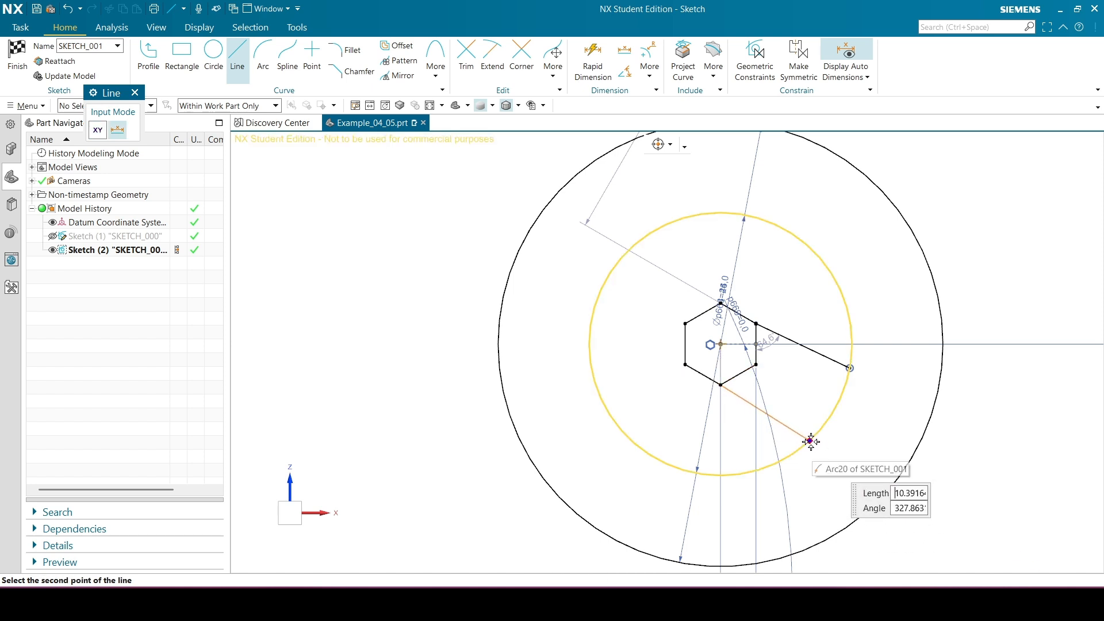
{"action": "left_click", "coordinate": [810, 440]}
{"action": "key", "text": "Escape"}
Draw a line about 10.1 mm long from the hexagon's upper-left vertex sloping down-left to the 26 diameter circle.
{"action": "key", "text": "l"}
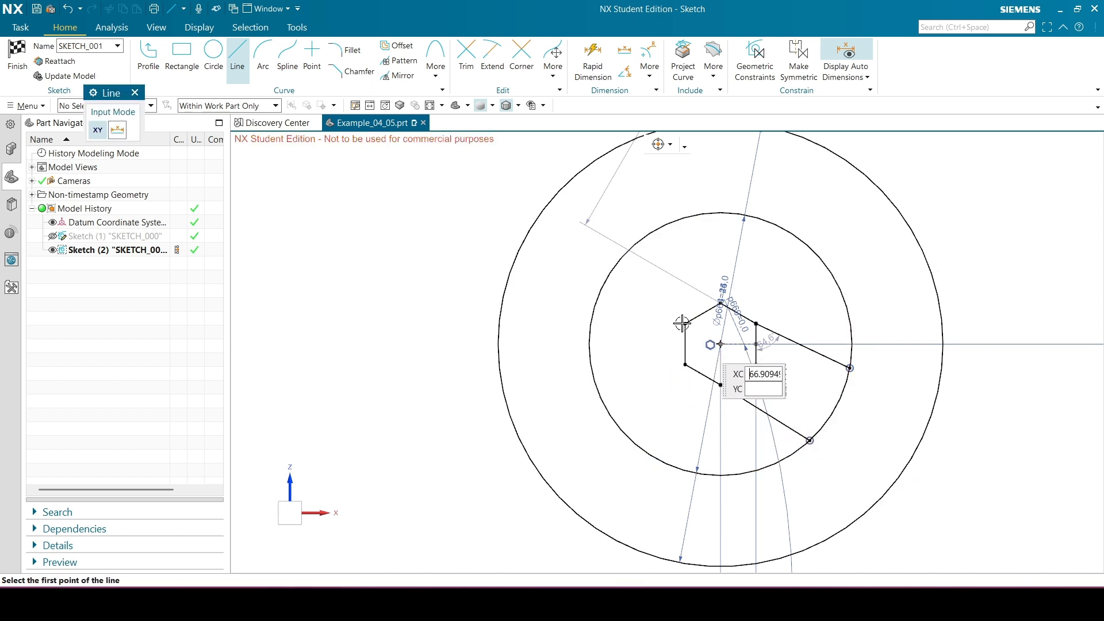
{"action": "left_click", "coordinate": [720, 302]}
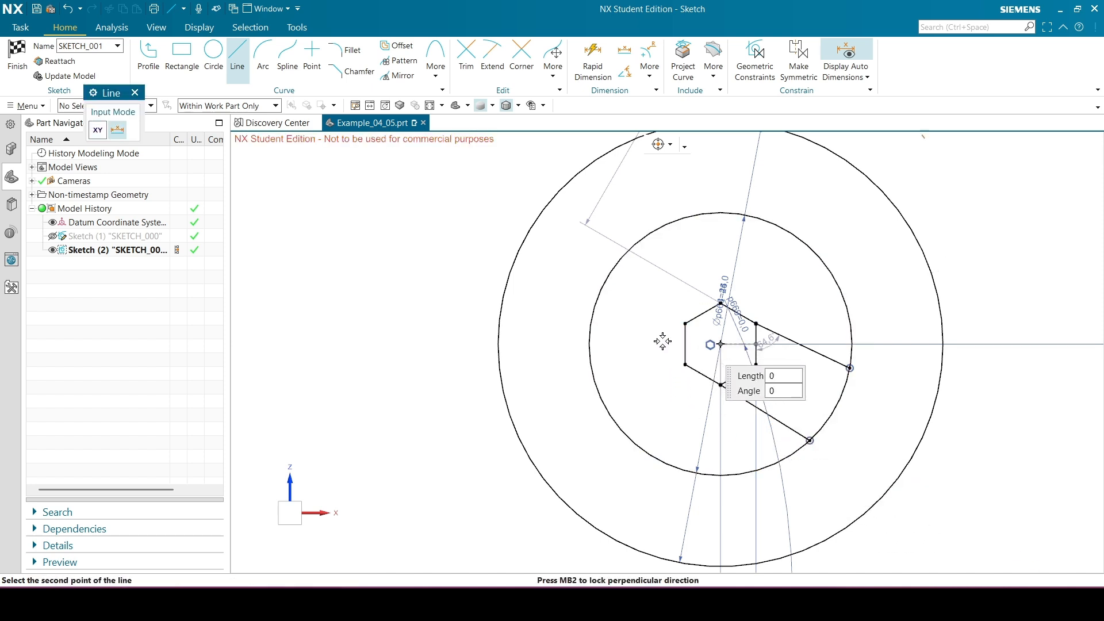
{"action": "left_click", "coordinate": [590, 363]}
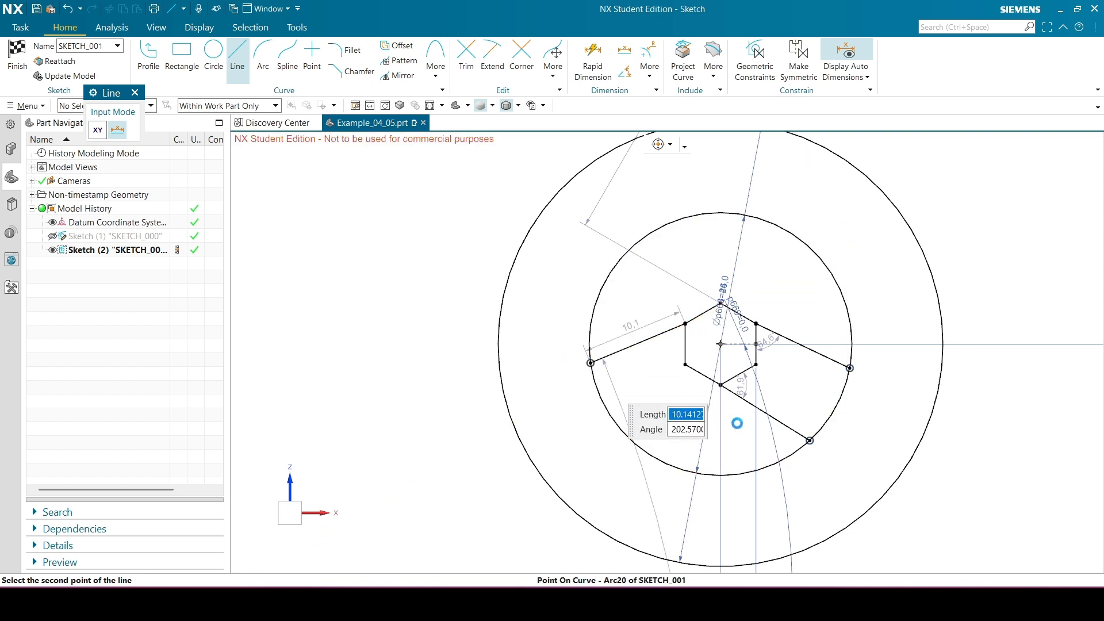
Try drawing a line from the hexagon's bottom vertex towards the lower left of the 26 diameter circle, and undo the misplaced line.
{"action": "left_click", "coordinate": [720, 384]}
{"action": "left_click", "coordinate": [631, 442]}
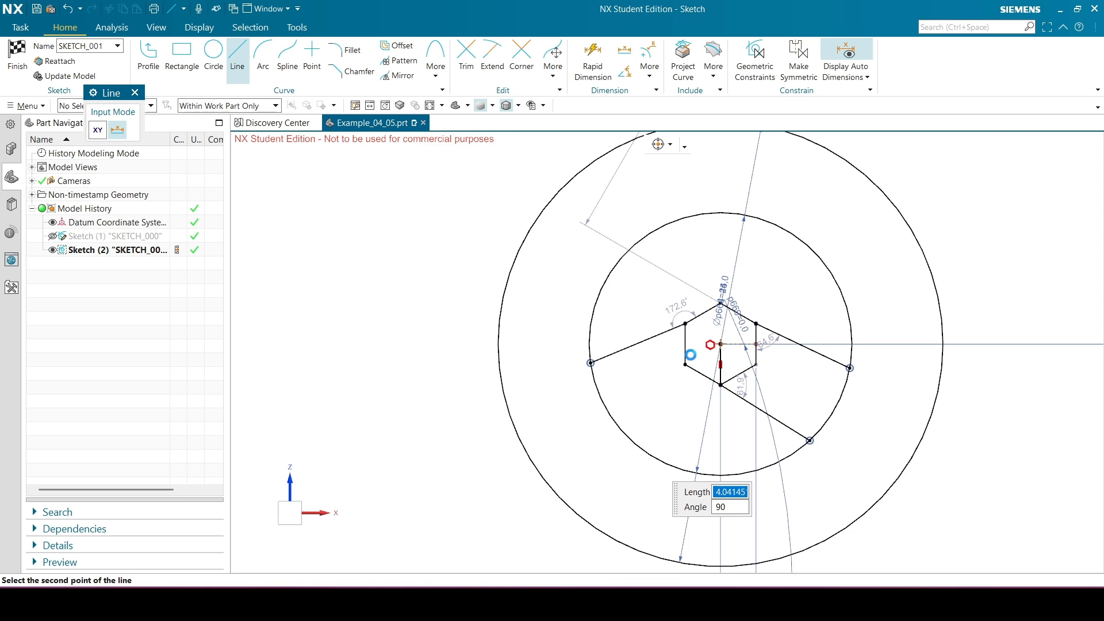
{"action": "left_click", "coordinate": [135, 94]}
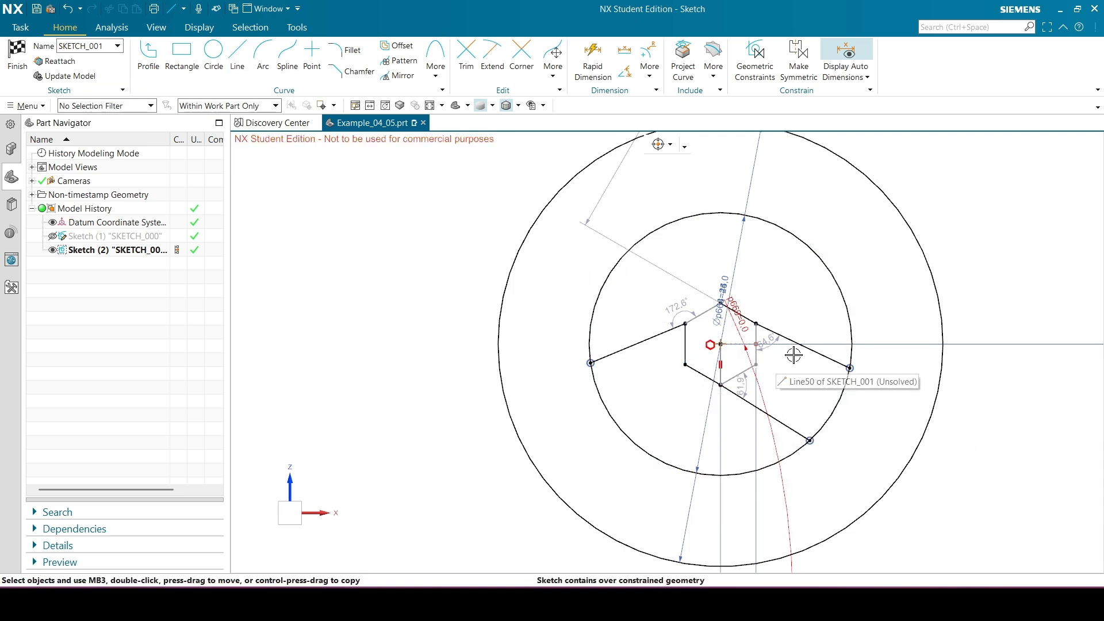
{"action": "key", "text": "ctrl+z"}
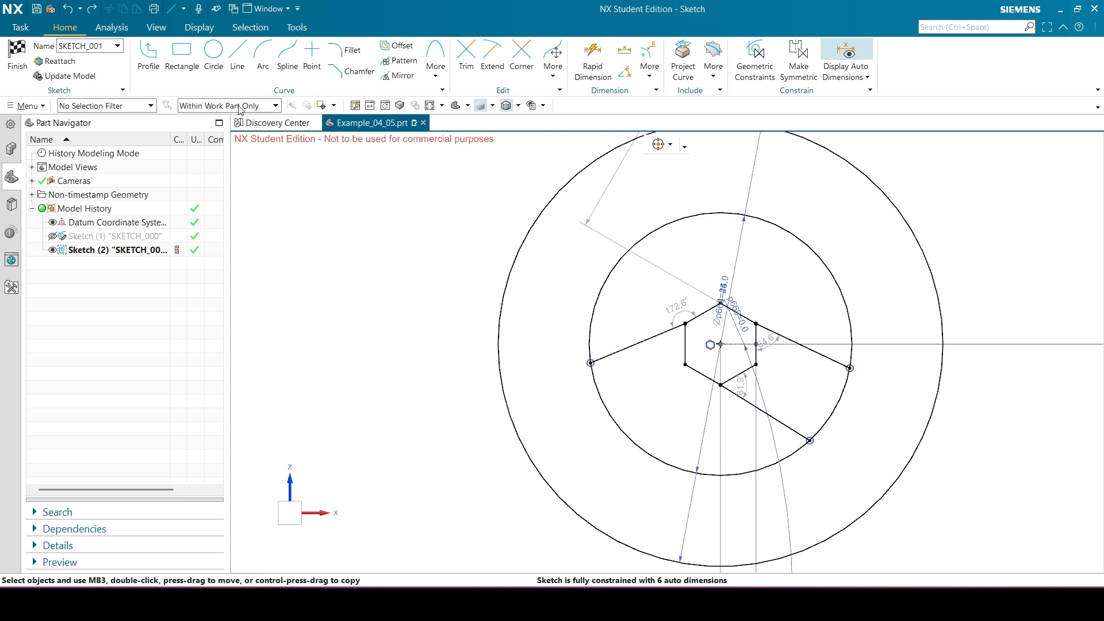
Draw lines from the hexagon's bottom vertex down-left and from its upper-left and upper-right vertices steeply upward, all ending on the 26 diameter circle.
{"action": "left_click", "coordinate": [237, 57]}
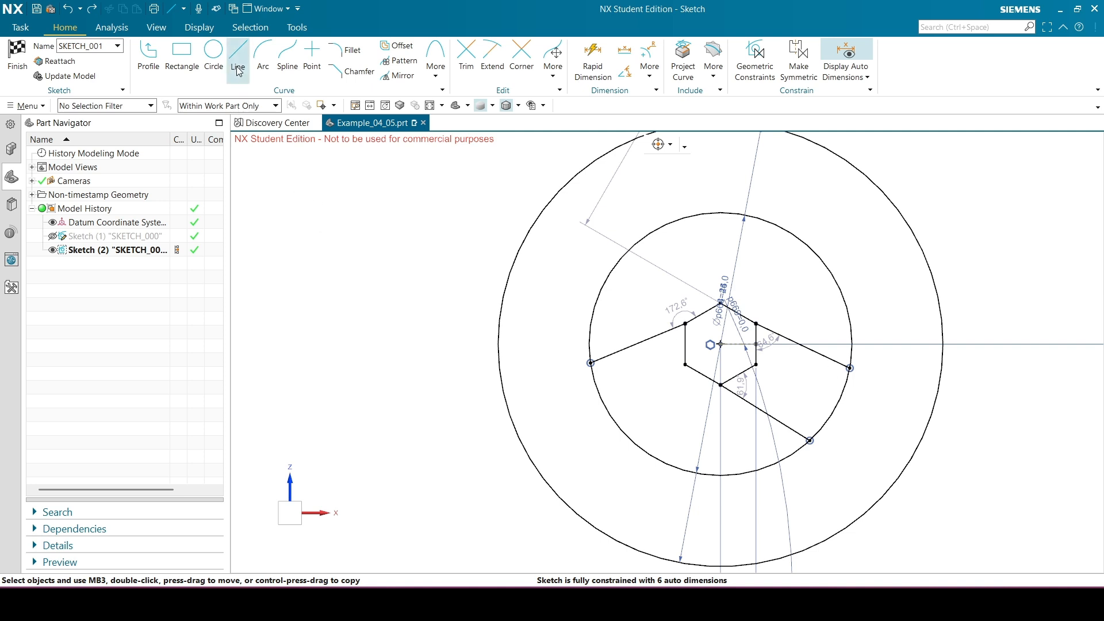
{"action": "left_click", "coordinate": [722, 385]}
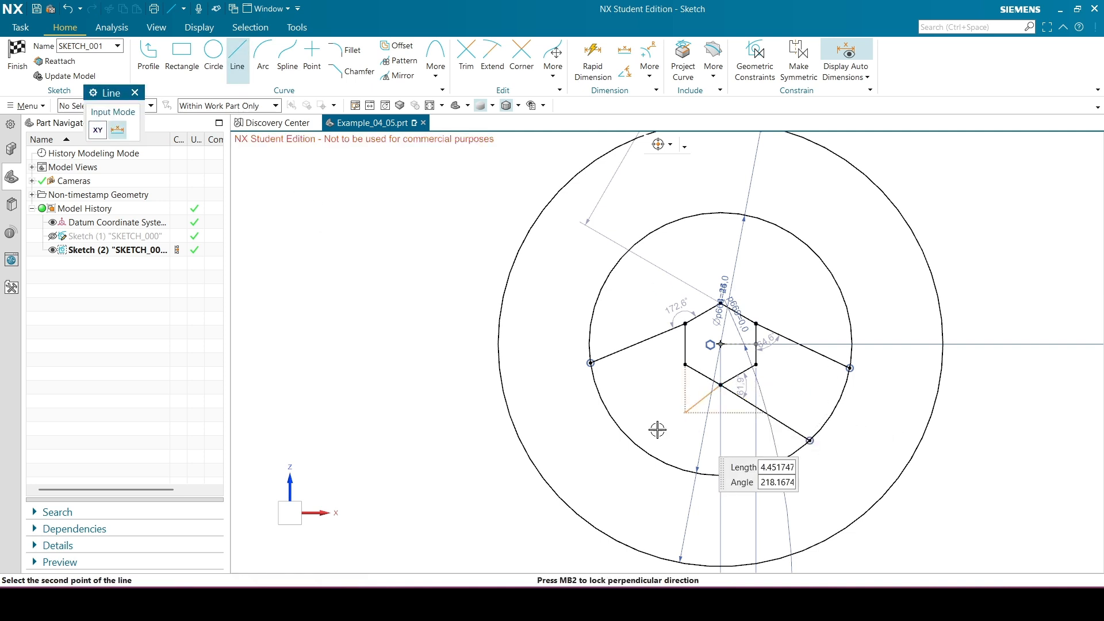
{"action": "left_click", "coordinate": [620, 431]}
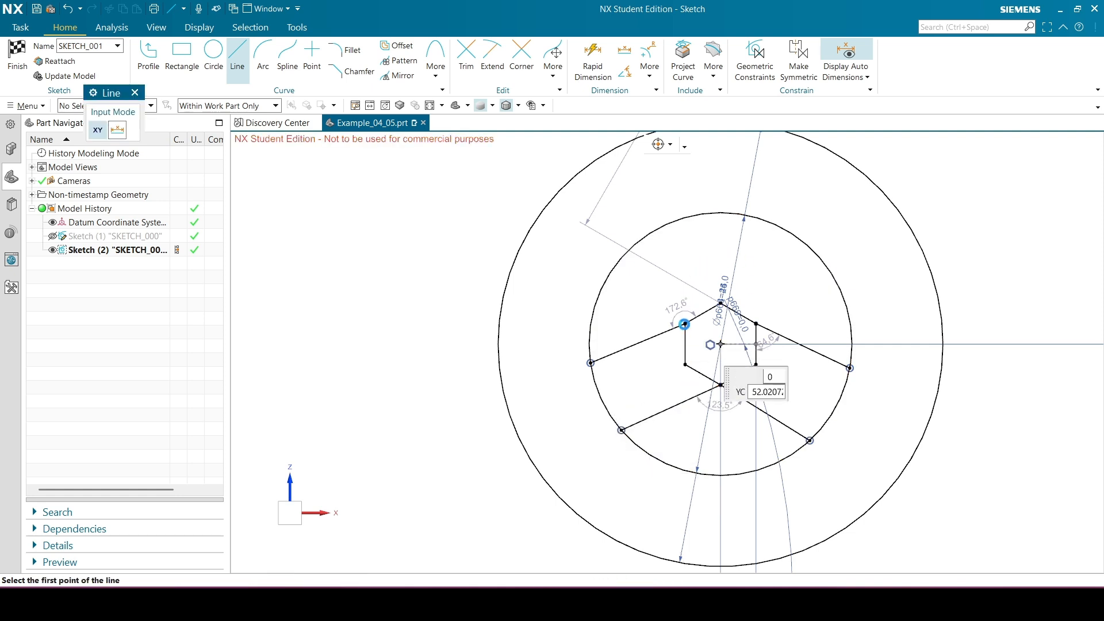
{"action": "left_click", "coordinate": [683, 324]}
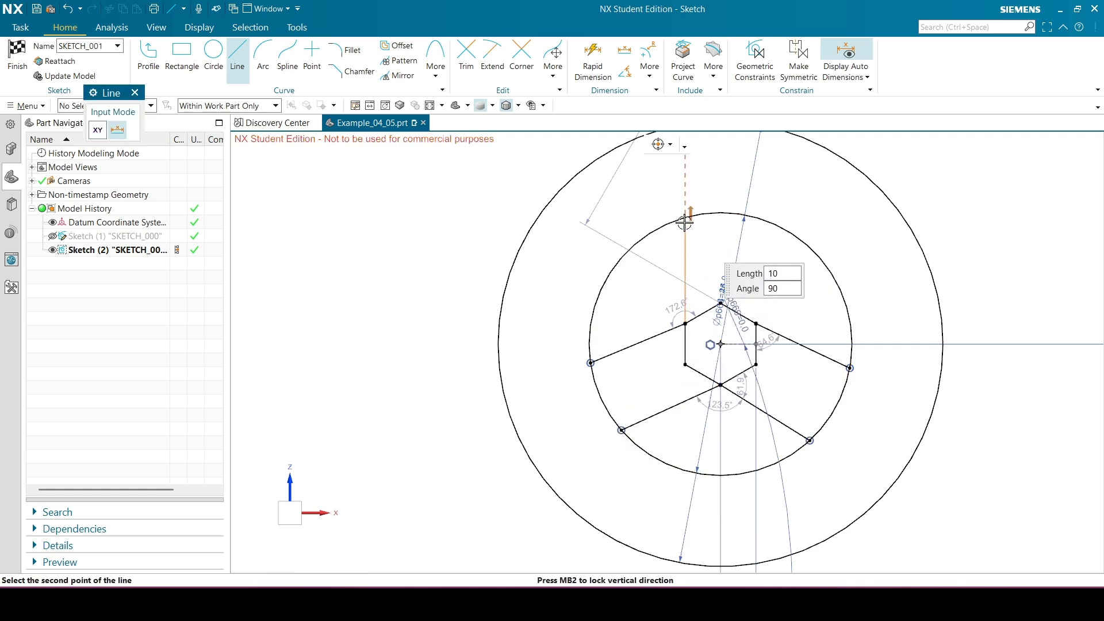
{"action": "left_click", "coordinate": [756, 323]}
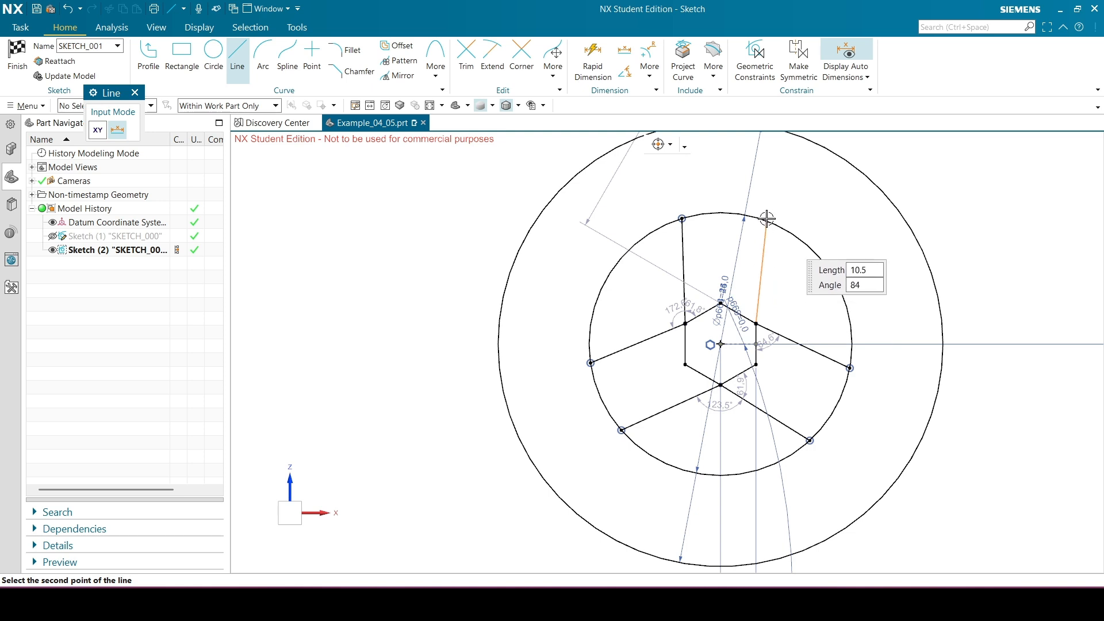
{"action": "left_click", "coordinate": [765, 220]}
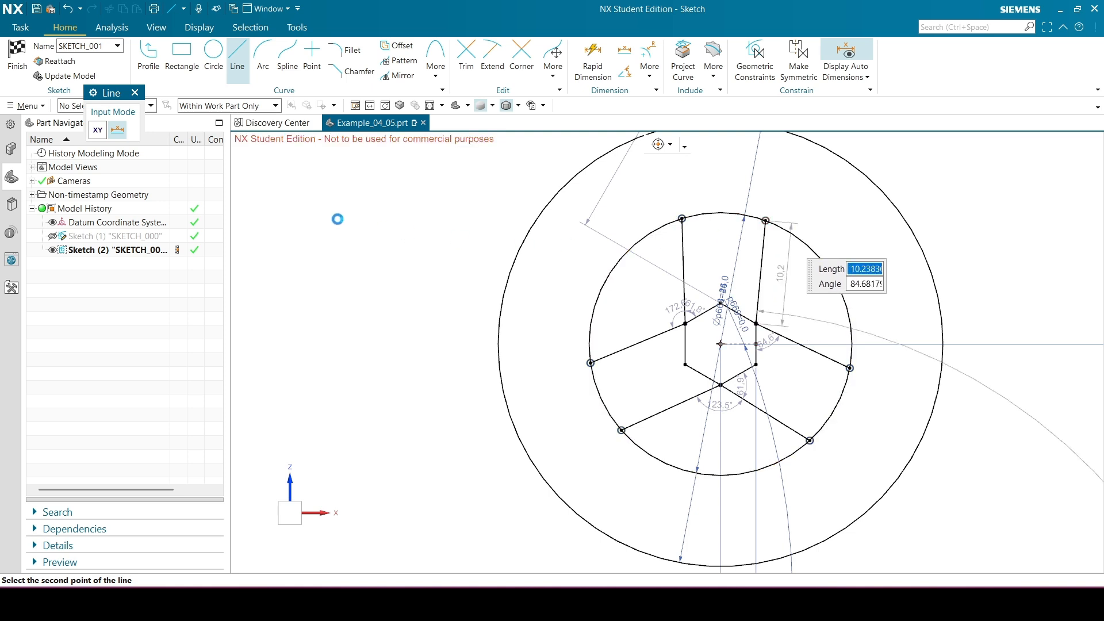
{"action": "left_click", "coordinate": [134, 93]}
Constrain the spoke sloping down-right from the hexagon's upper-right vertex collinear with the hexagon's upper-right edge.
{"action": "scroll", "coordinate": [748, 316], "scroll_direction": "up", "scroll_amount": 4}
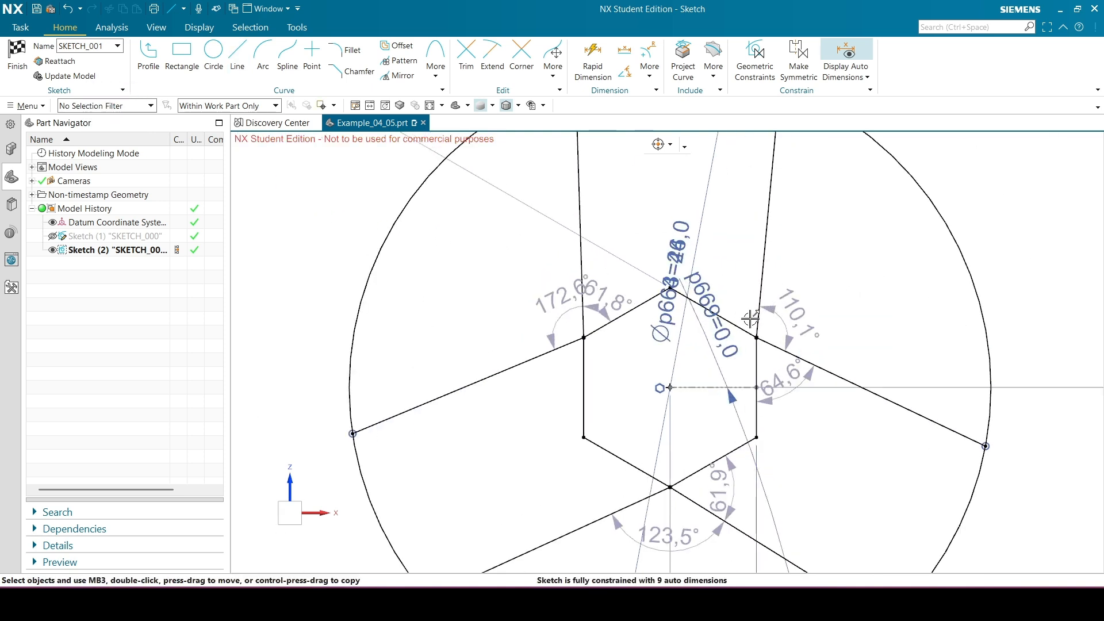
{"action": "left_click", "coordinate": [714, 314]}
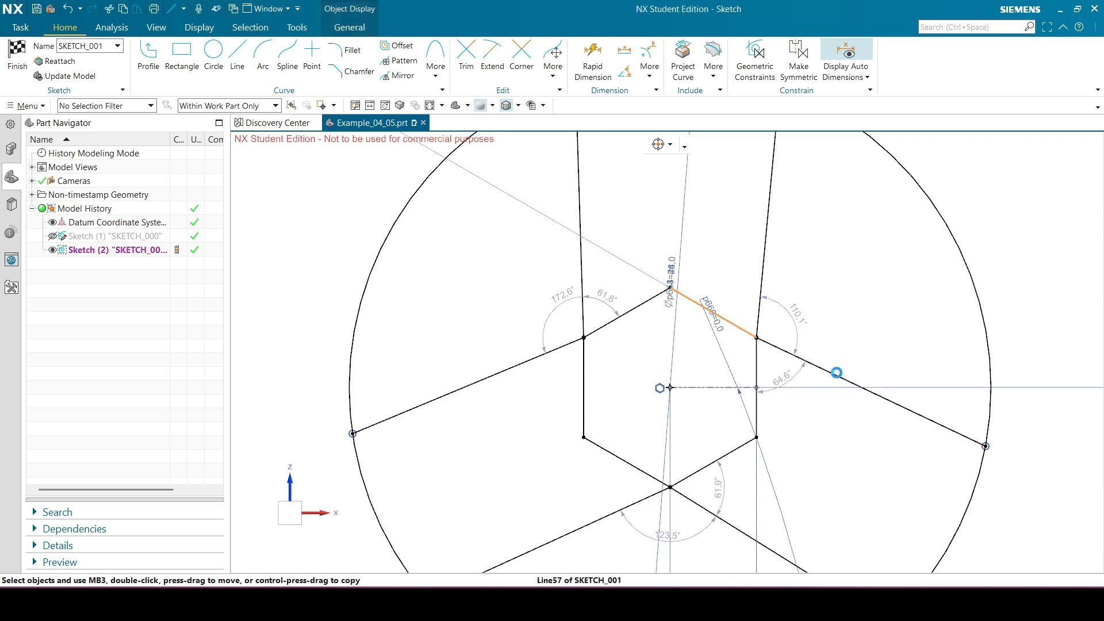
{"action": "left_click", "coordinate": [838, 371]}
{"action": "key", "text": "Escape"}
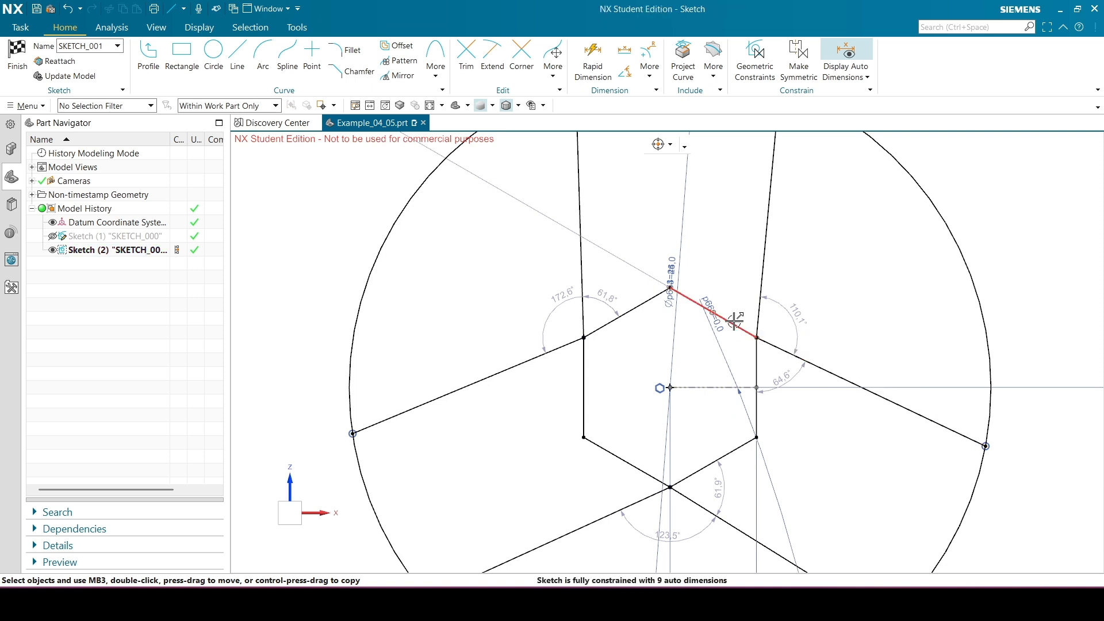
{"action": "left_click", "coordinate": [735, 320]}
{"action": "left_click", "coordinate": [838, 371]}
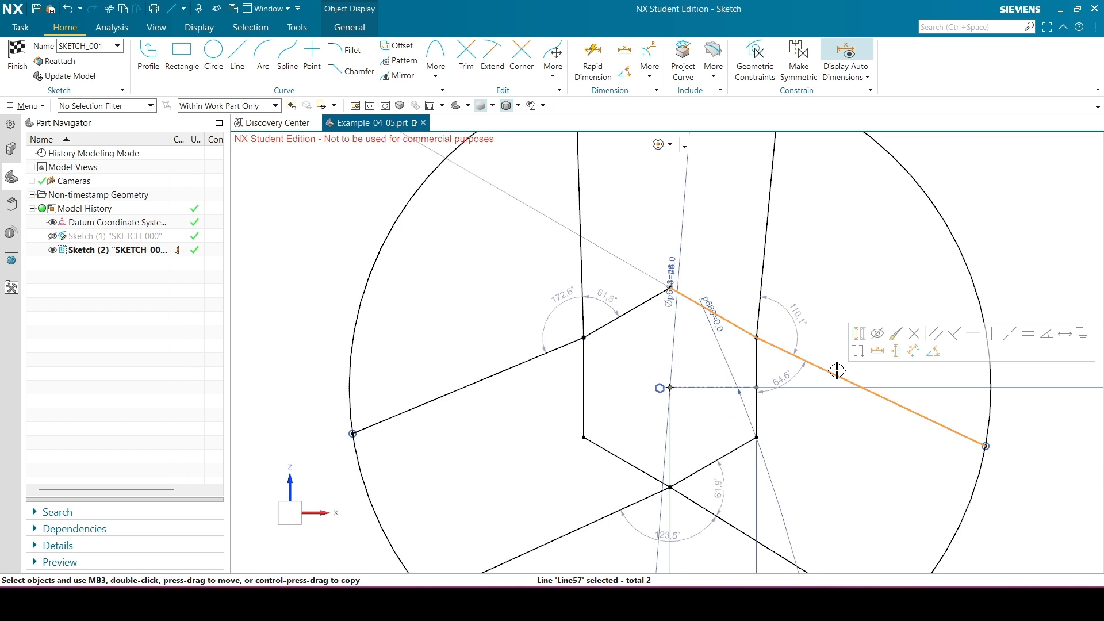
{"action": "left_click", "coordinate": [1010, 334]}
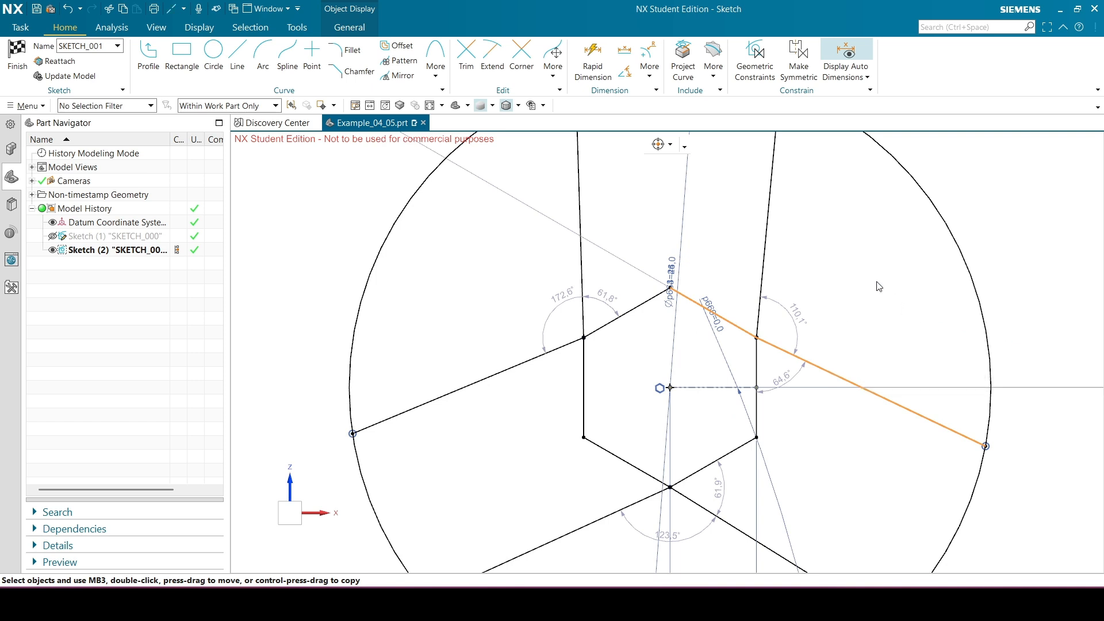
{"action": "scroll", "coordinate": [872, 276], "scroll_direction": "down", "scroll_amount": 2}
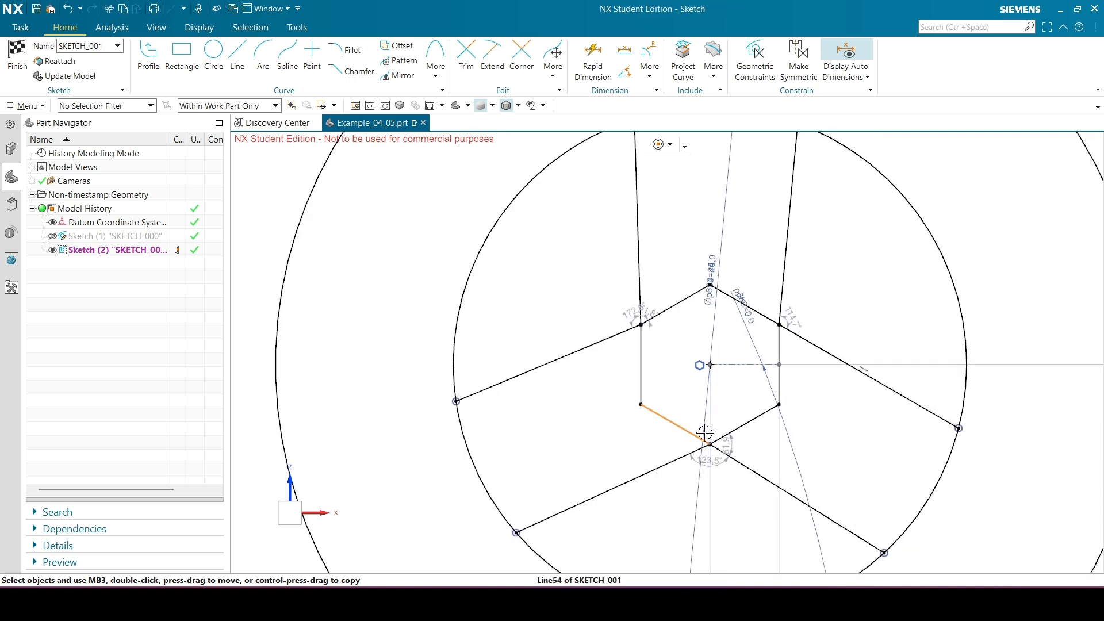
Make the two spokes from the hexagon's bottom vertex collinear with the lower hexagon edges whose directions they continue.
{"action": "left_click", "coordinate": [739, 460]}
{"action": "left_click", "coordinate": [738, 461]}
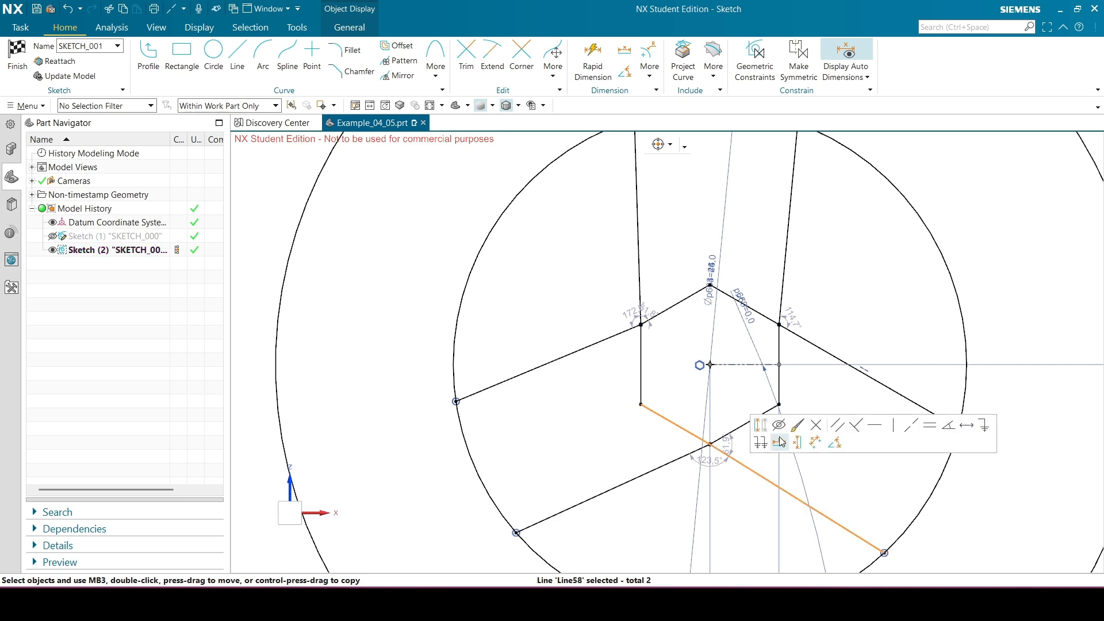
{"action": "left_click", "coordinate": [907, 426]}
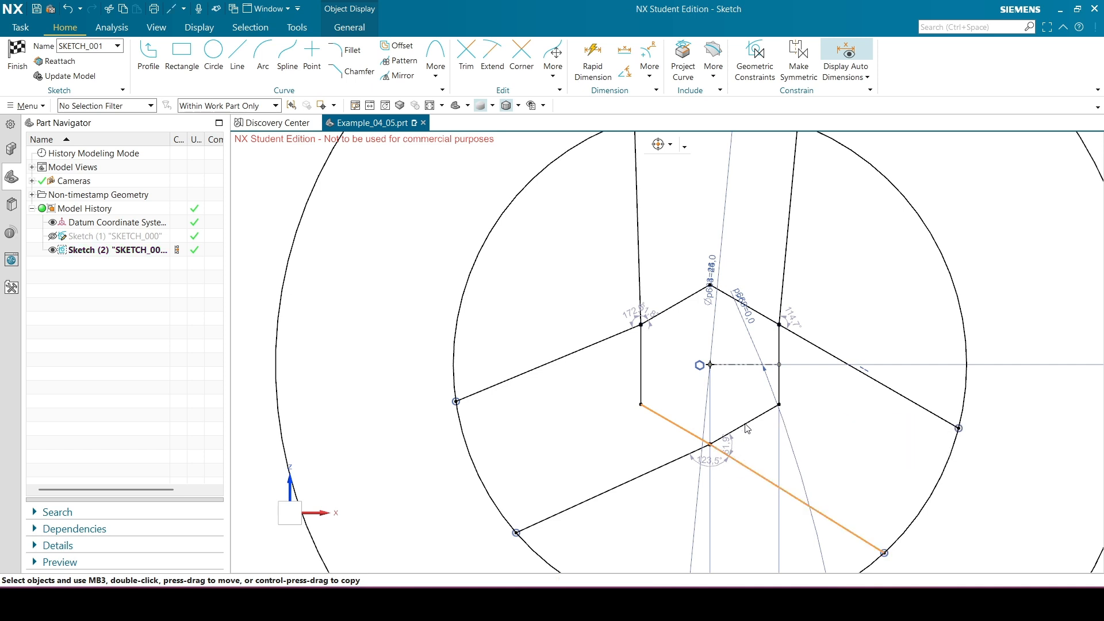
{"action": "left_click", "coordinate": [729, 433]}
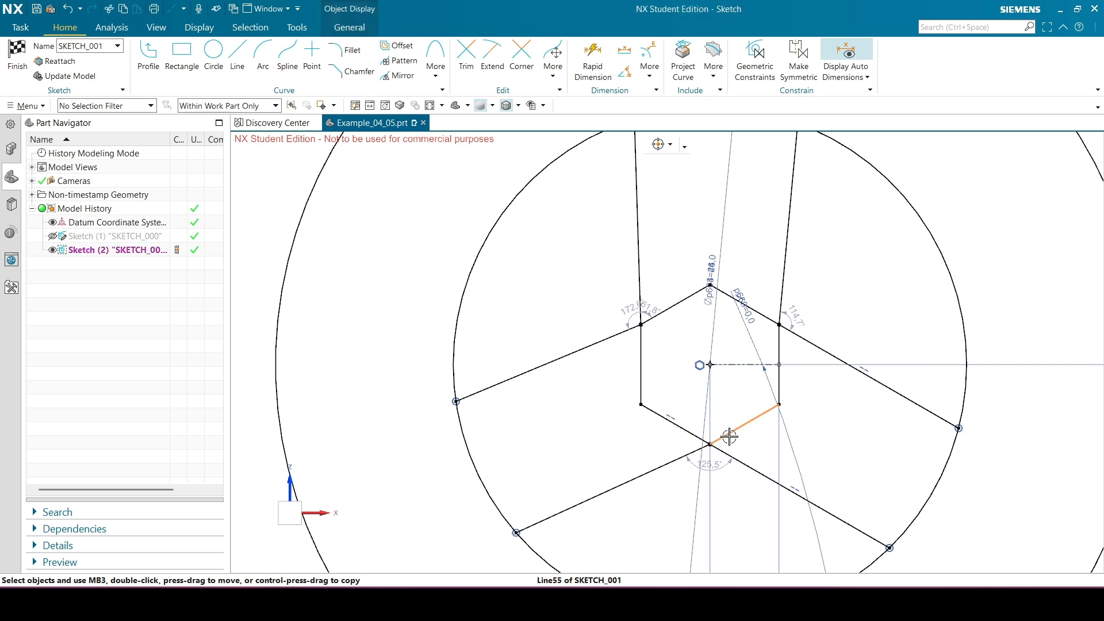
{"action": "left_click", "coordinate": [608, 489]}
{"action": "left_click", "coordinate": [776, 458]}
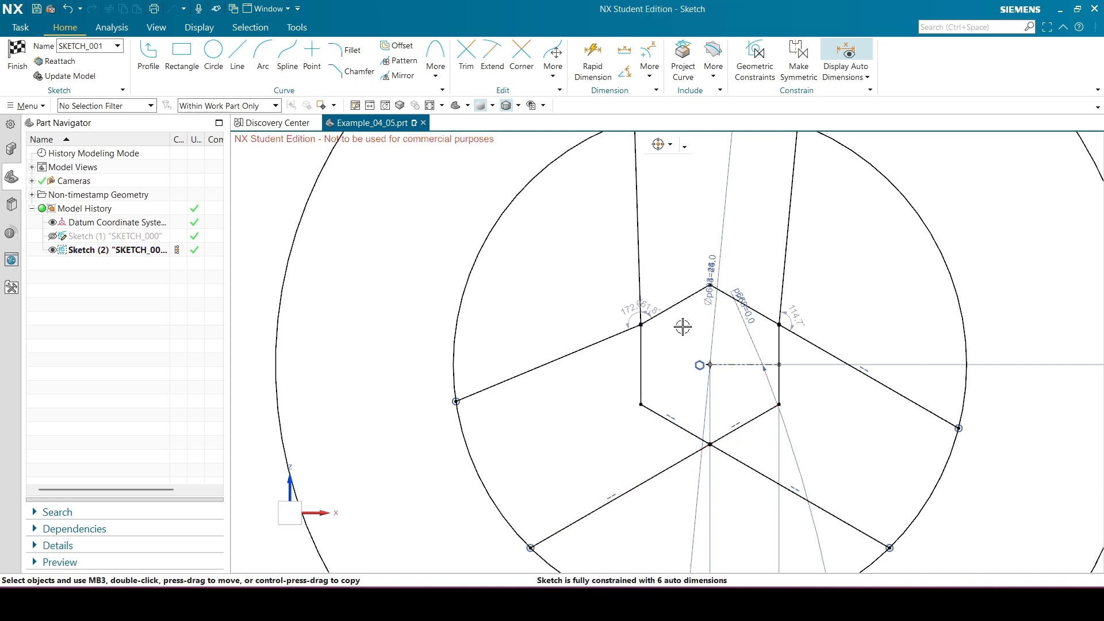
Constrain the spoke sloping down-left from the hexagon's upper-left vertex collinear with the hexagon's upper-left edge.
{"action": "left_click", "coordinate": [681, 294]}
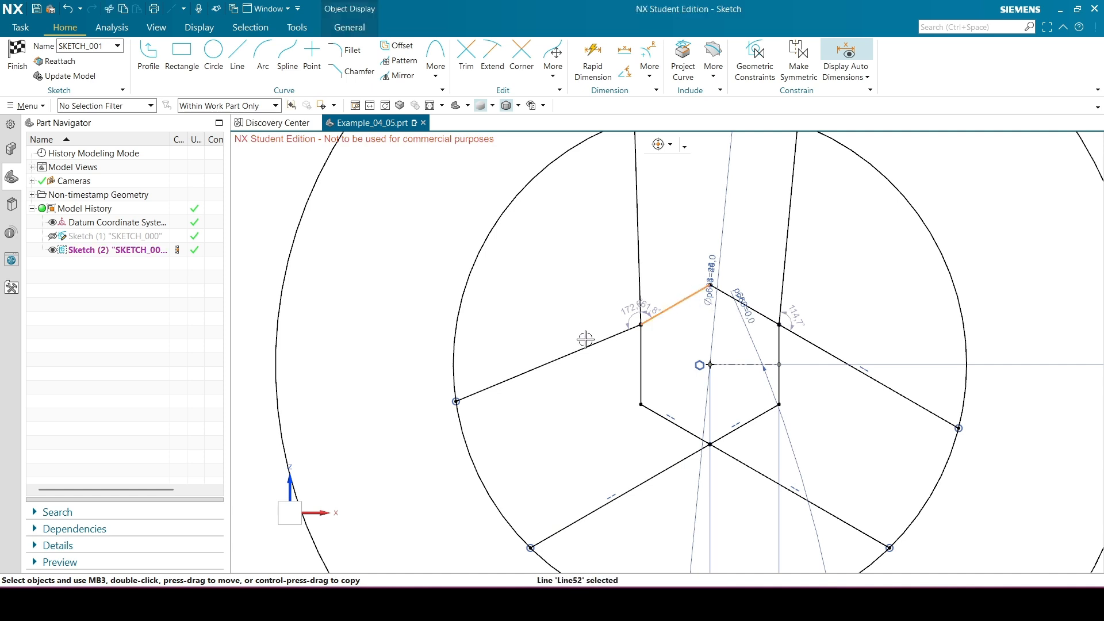
{"action": "left_click", "coordinate": [586, 351]}
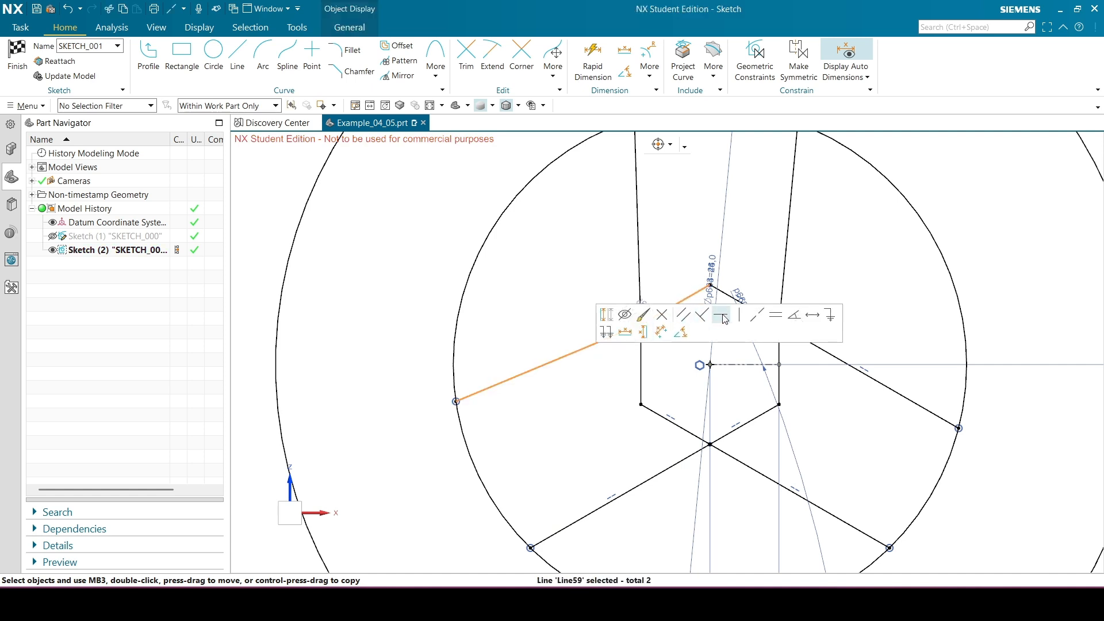
{"action": "left_click", "coordinate": [755, 316]}
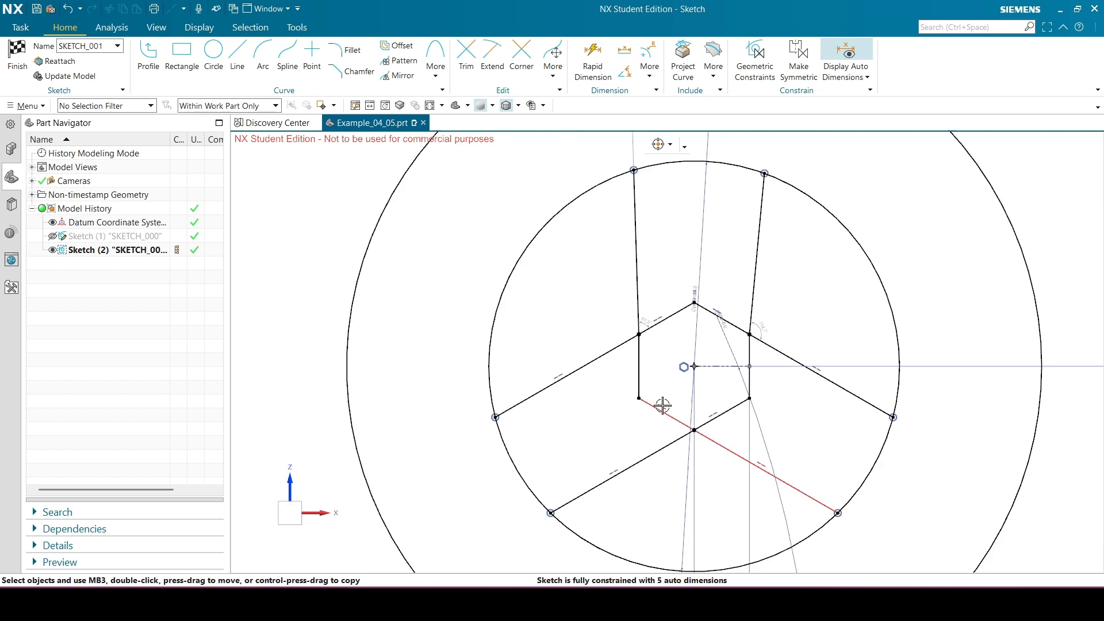
Constrain the two steep spokes rising from the hexagon's upper-left and upper-right vertices to be vertical.
{"action": "left_click", "coordinate": [645, 211]}
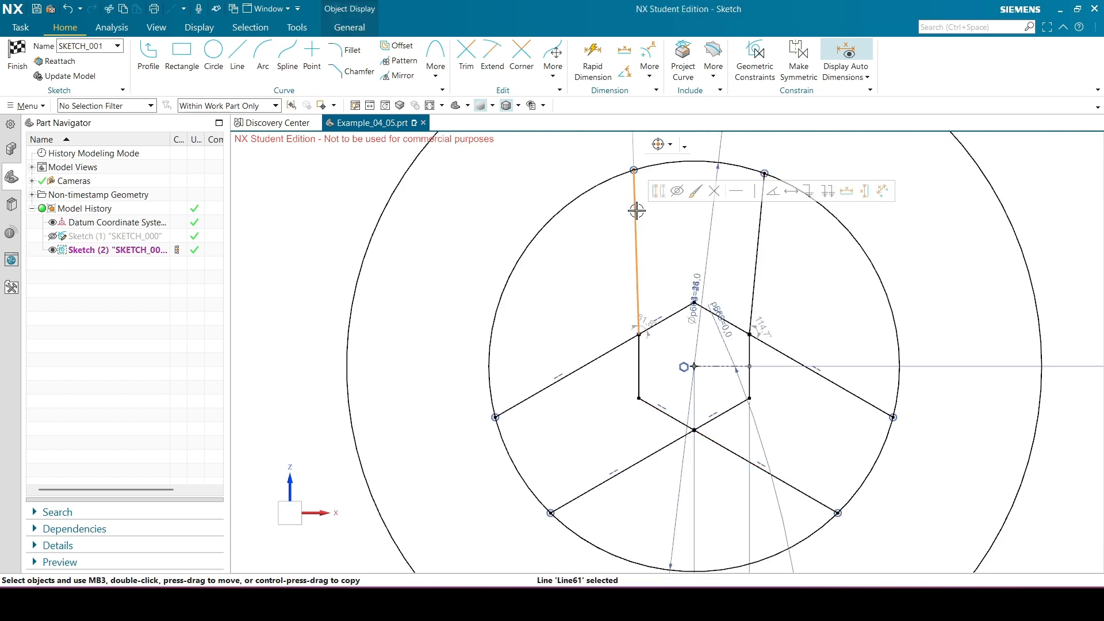
{"action": "left_click", "coordinate": [755, 195]}
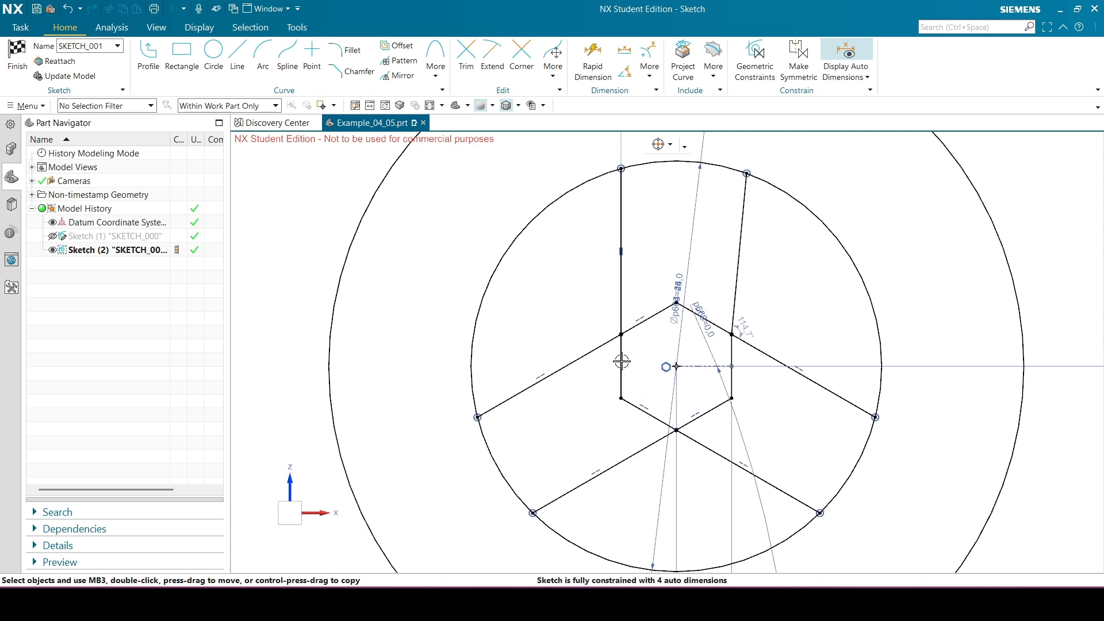
{"action": "left_click", "coordinate": [742, 218]}
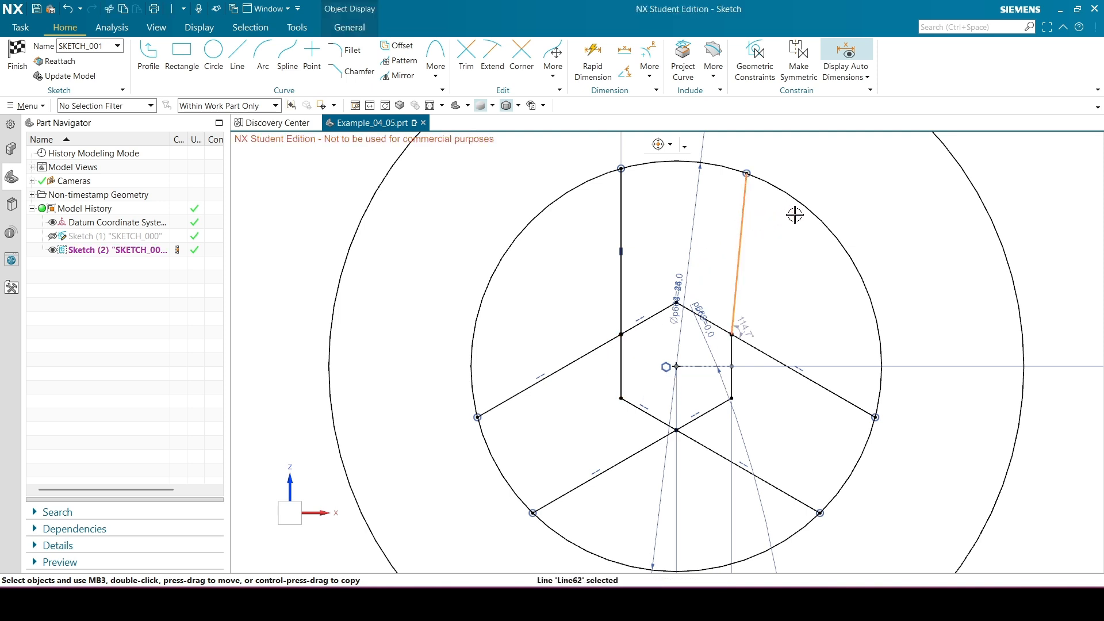
{"action": "key", "text": "Escape"}
{"action": "left_click", "coordinate": [742, 228]}
{"action": "left_click", "coordinate": [860, 211]}
{"action": "scroll", "coordinate": [833, 298], "scroll_direction": "down", "scroll_amount": 6}
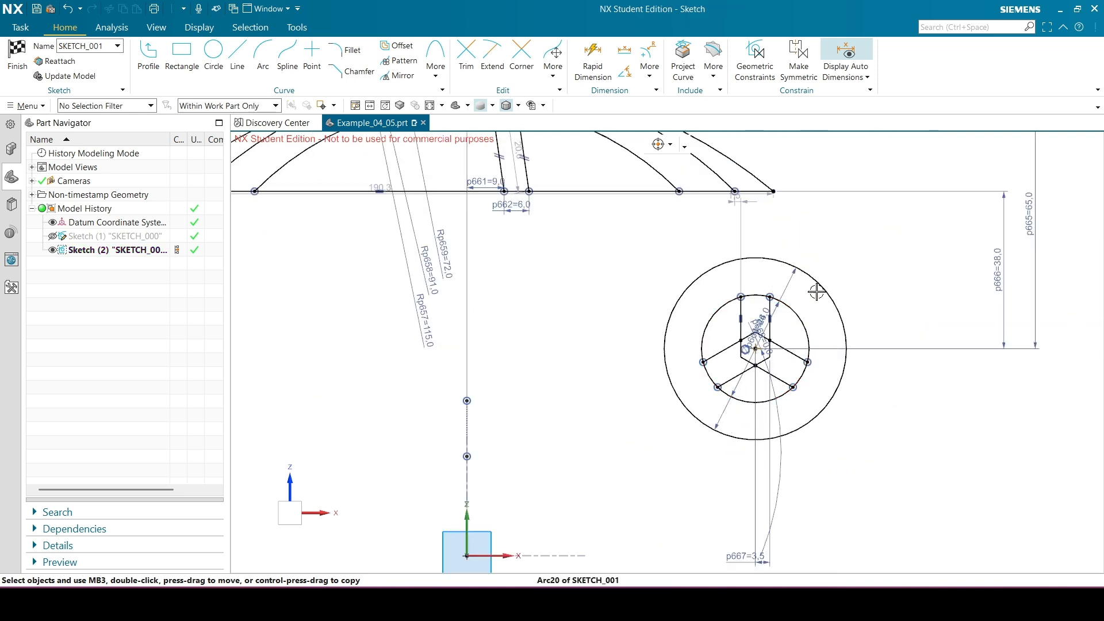
Move the wheel profile sideways to test its remaining freedom in the sketch.
{"action": "scroll", "coordinate": [782, 332], "scroll_direction": "up", "scroll_amount": 2}
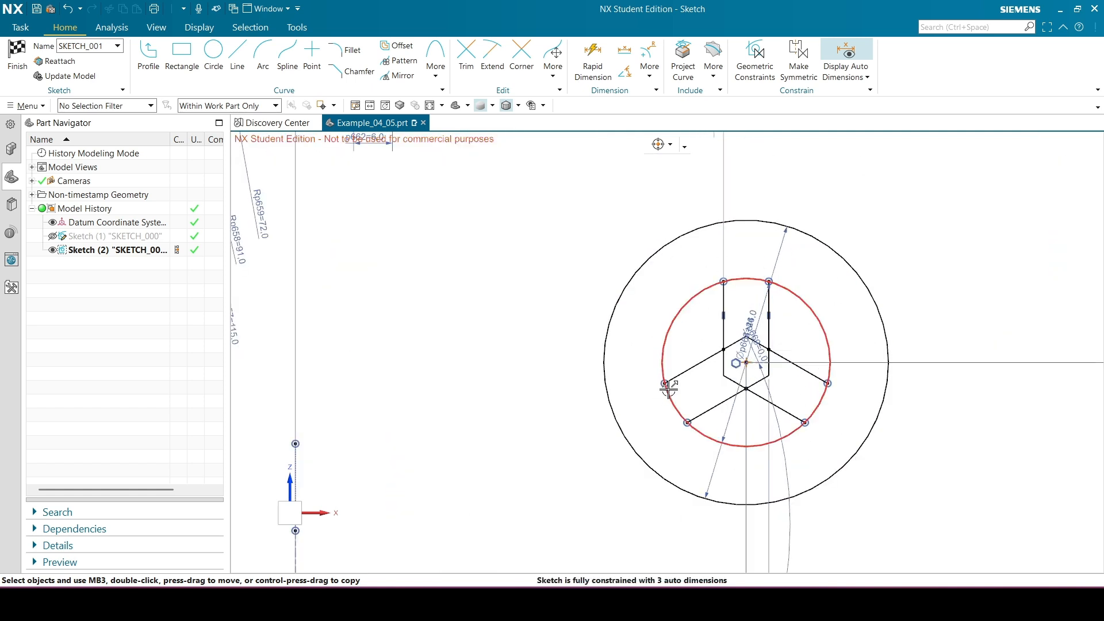
{"action": "left_click_drag", "start_coordinate": [698, 364], "coordinate": [719, 370]}
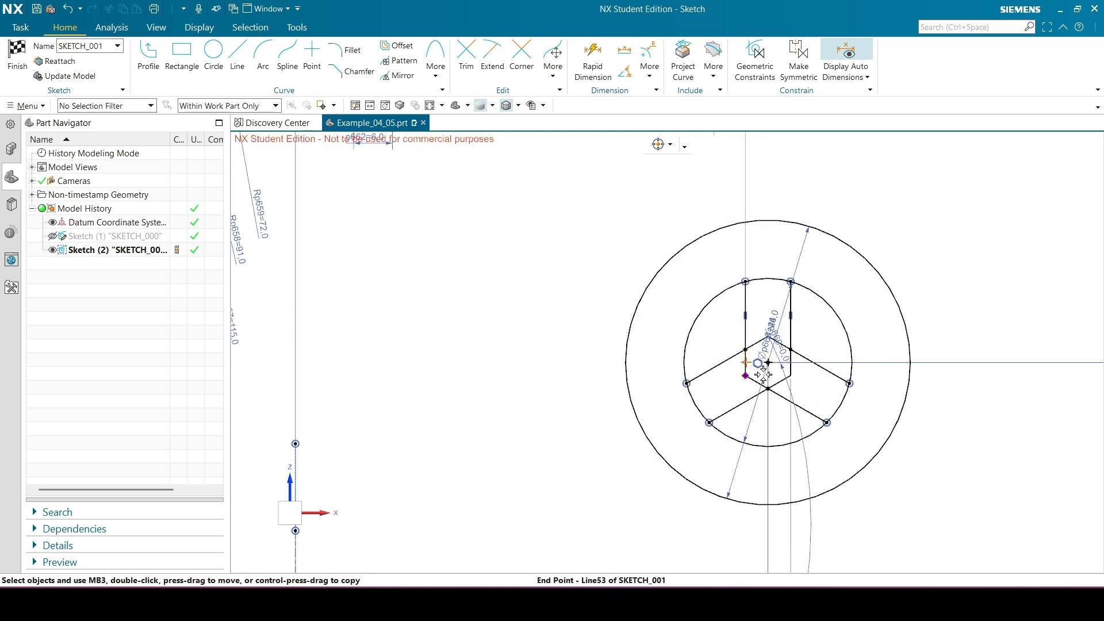
{"action": "scroll", "coordinate": [741, 284], "scroll_direction": "up", "scroll_amount": 2}
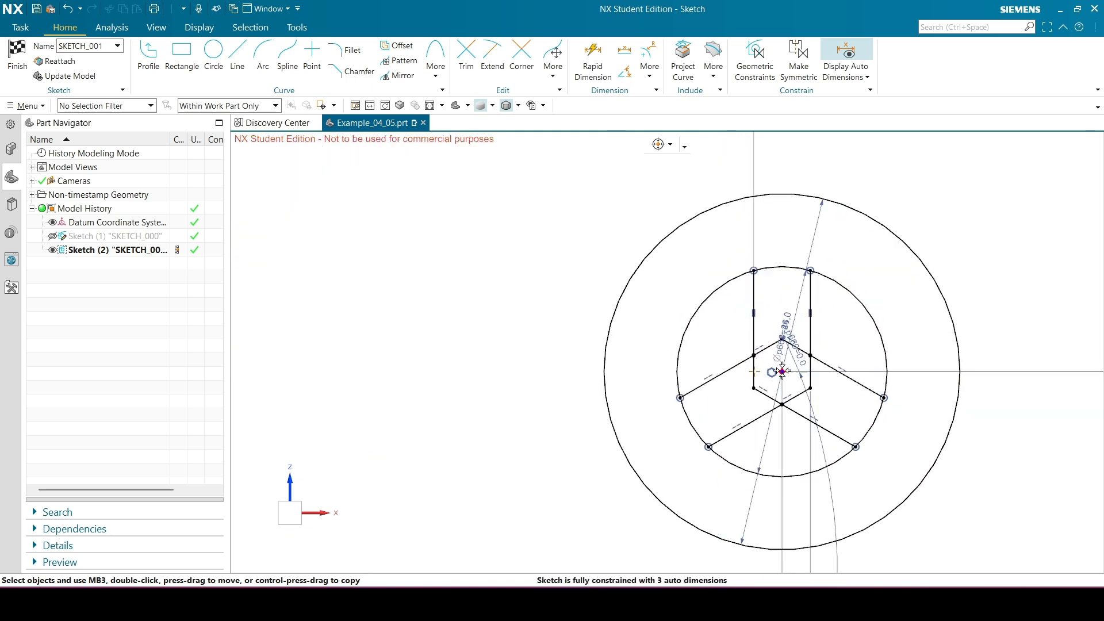
{"action": "left_click_drag", "start_coordinate": [779, 371], "coordinate": [681, 345]}
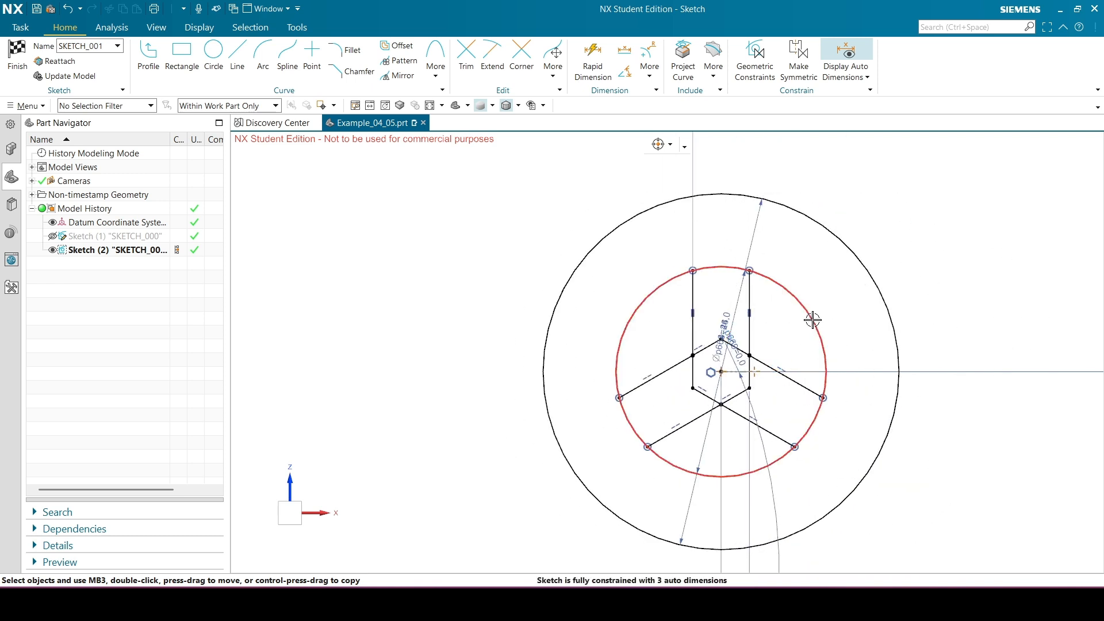
{"action": "scroll", "coordinate": [589, 335], "scroll_direction": "down", "scroll_amount": 3}
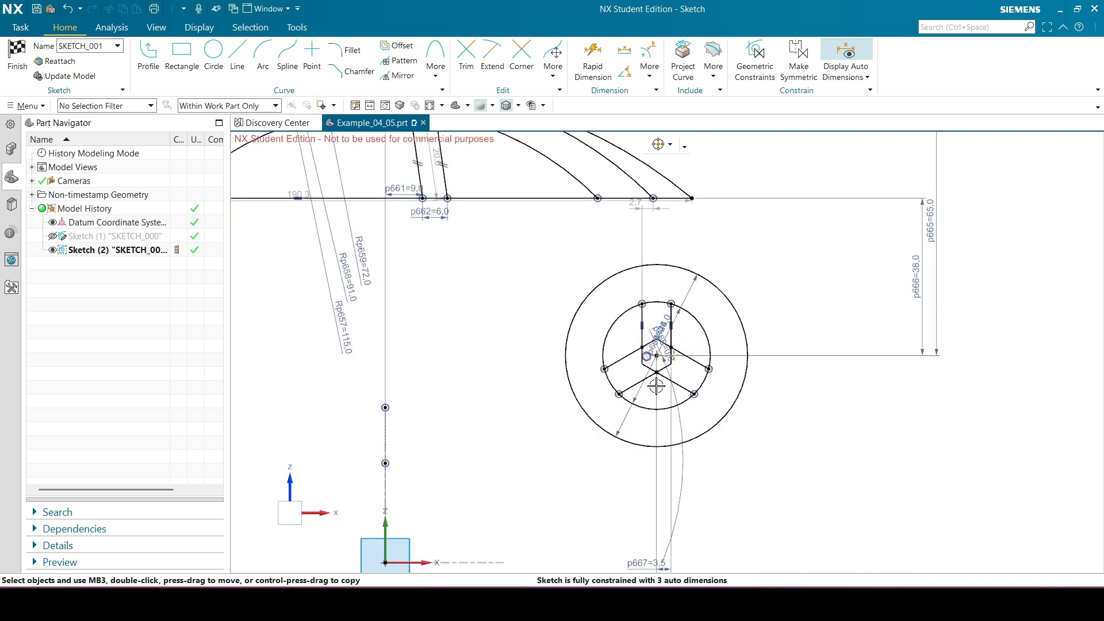
{"action": "scroll", "coordinate": [656, 385], "scroll_direction": "down", "scroll_amount": 1}
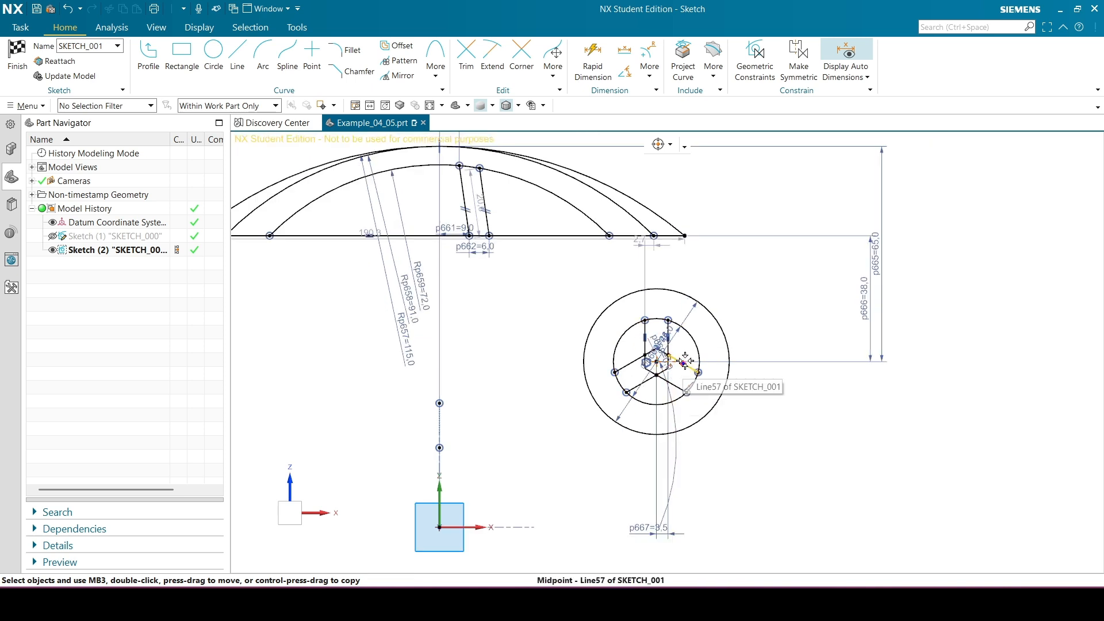
{"action": "mouse_move", "coordinate": [686, 361]}
{"action": "left_mouse_down"}
{"action": "mouse_move", "coordinate": [745, 361]}
{"action": "mouse_move", "coordinate": [649, 361]}
{"action": "mouse_move", "coordinate": [670, 361]}
{"action": "left_mouse_up"}
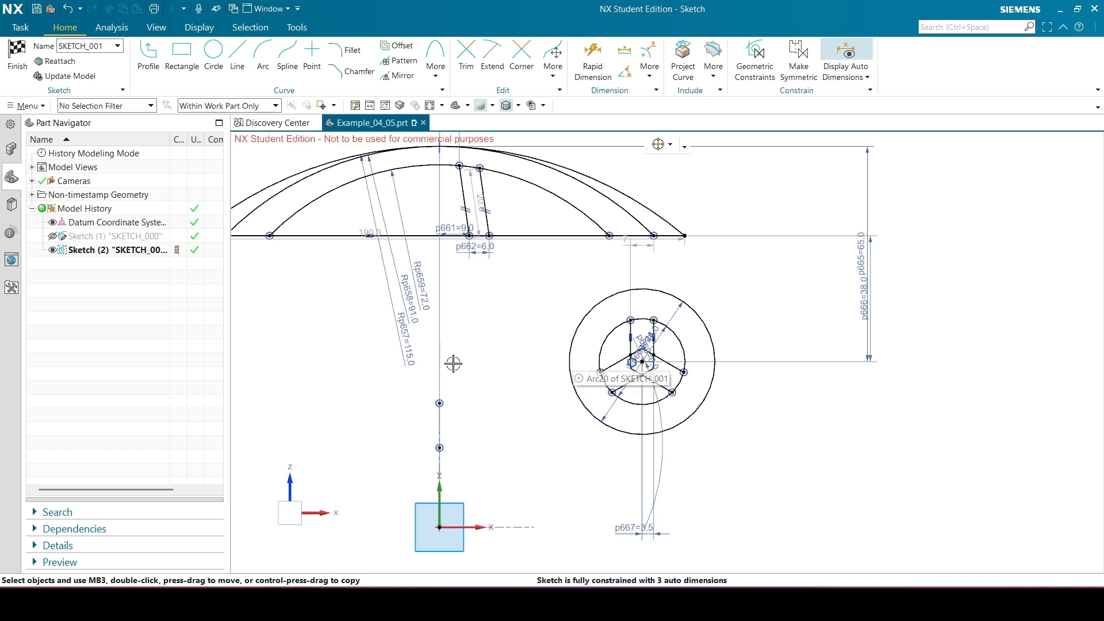
Dimension the horizontal distance from the sketch origin to the centre of the wheel circles as 63 mm.
{"action": "key", "text": "d"}
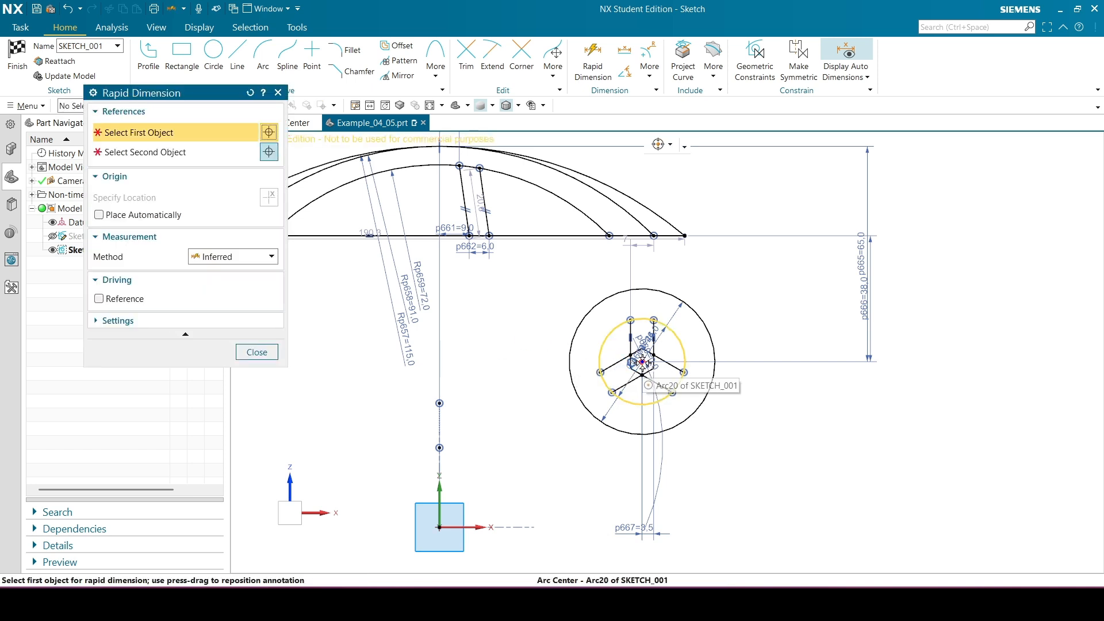
{"action": "left_click", "coordinate": [621, 399]}
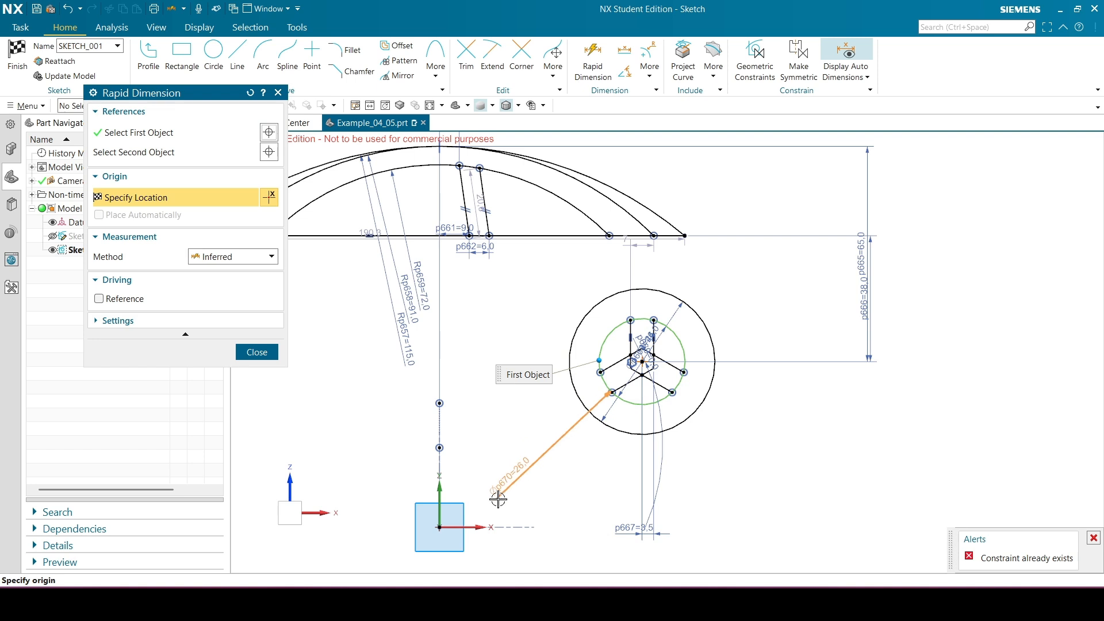
{"action": "left_click", "coordinate": [439, 527]}
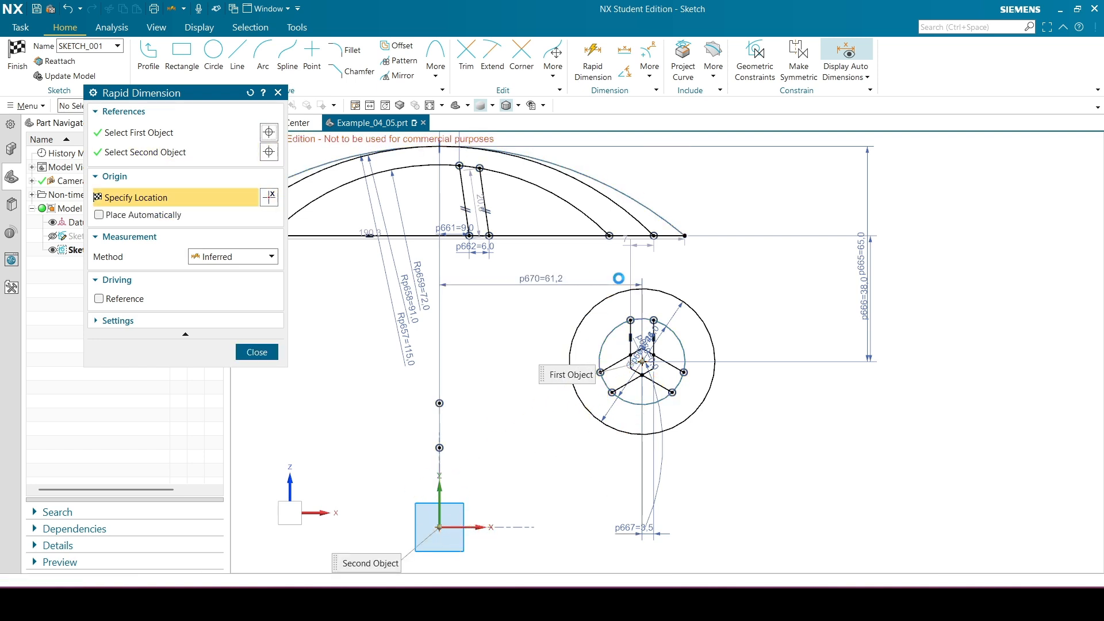
{"action": "left_click", "coordinate": [559, 279]}
{"action": "type", "text": "63"}
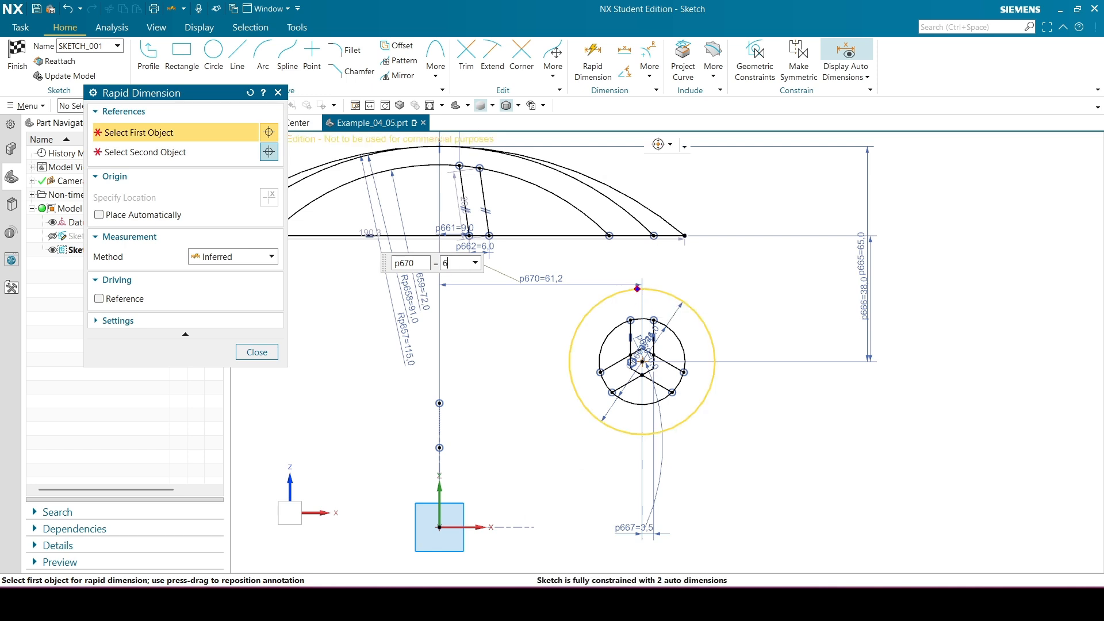
{"action": "key", "text": "Return"}
{"action": "left_click", "coordinate": [257, 352]}
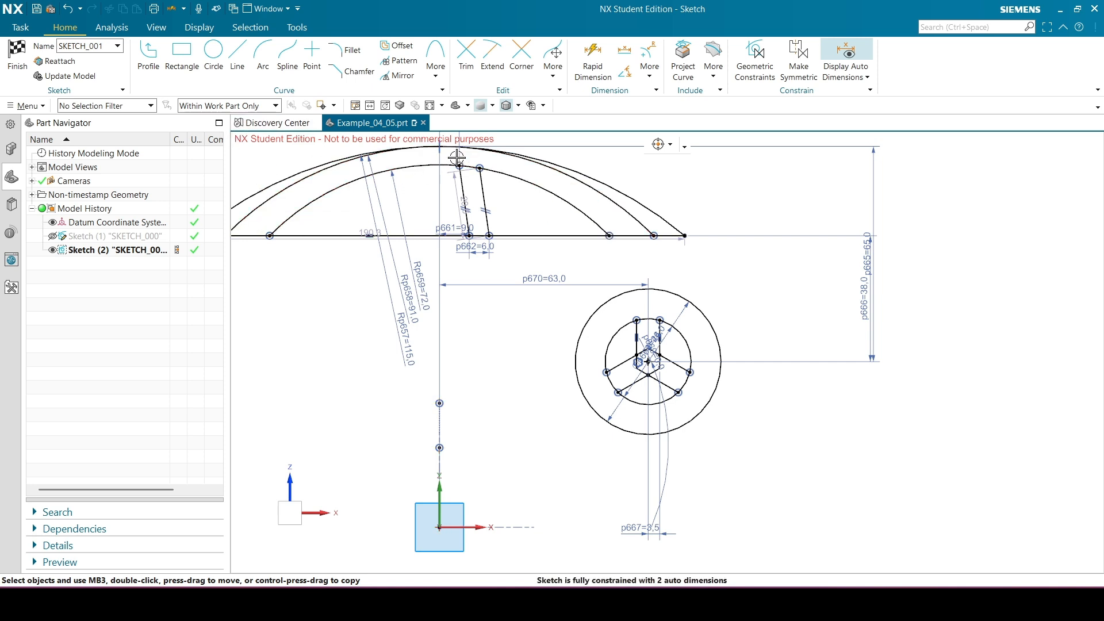
Start a curve pattern and select the whole wheel profile: both circles, the hexagon edges and all six spokes.
{"action": "scroll", "coordinate": [536, 245], "scroll_direction": "up", "scroll_amount": 2}
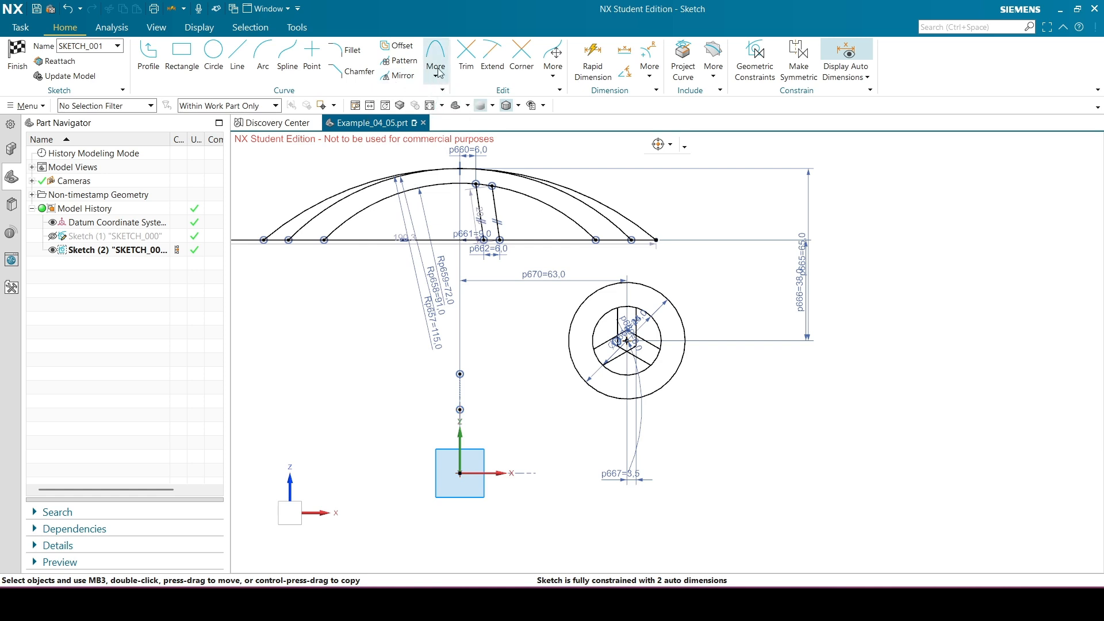
{"action": "left_click", "coordinate": [399, 61]}
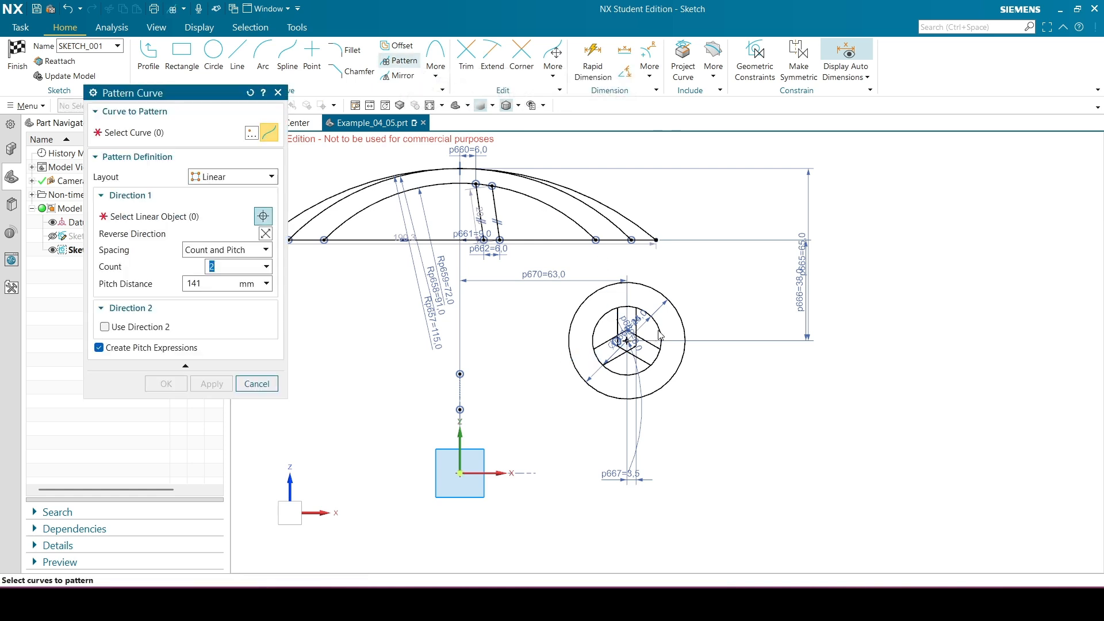
{"action": "scroll", "coordinate": [542, 320], "scroll_direction": "up", "scroll_amount": 2}
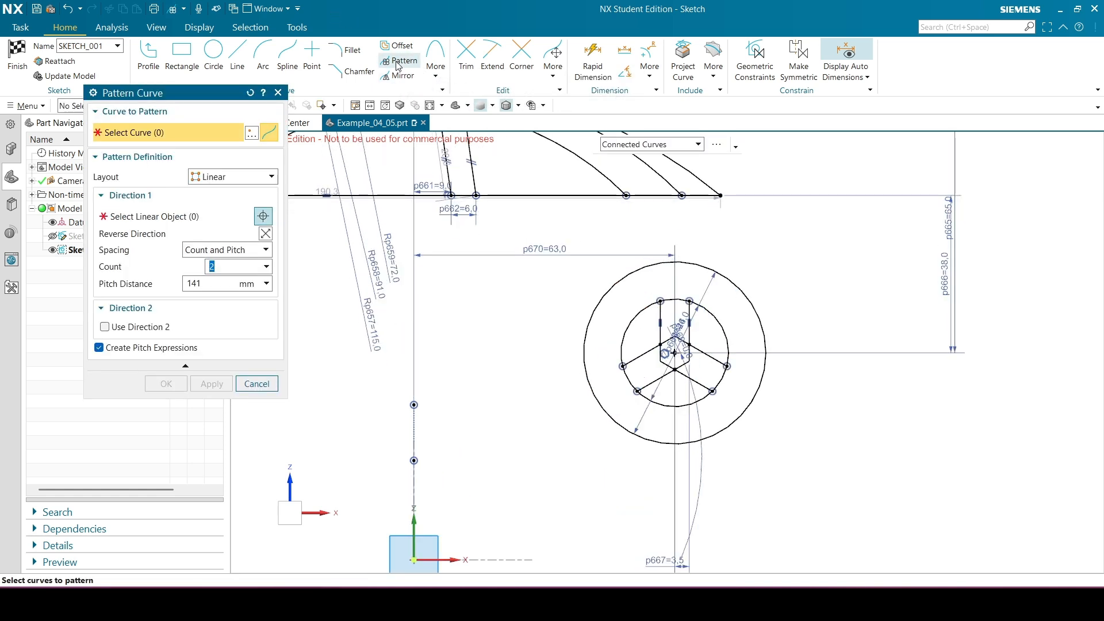
{"action": "left_click", "coordinate": [617, 276]}
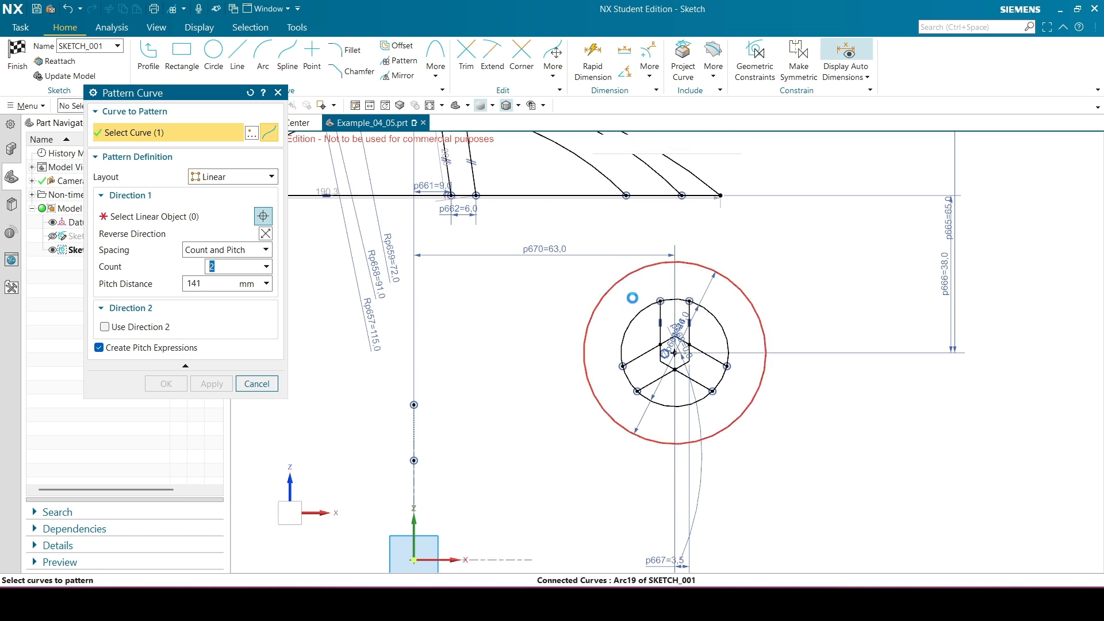
{"action": "scroll", "coordinate": [649, 327], "scroll_direction": "up", "scroll_amount": 4}
{"action": "left_click", "coordinate": [660, 317]}
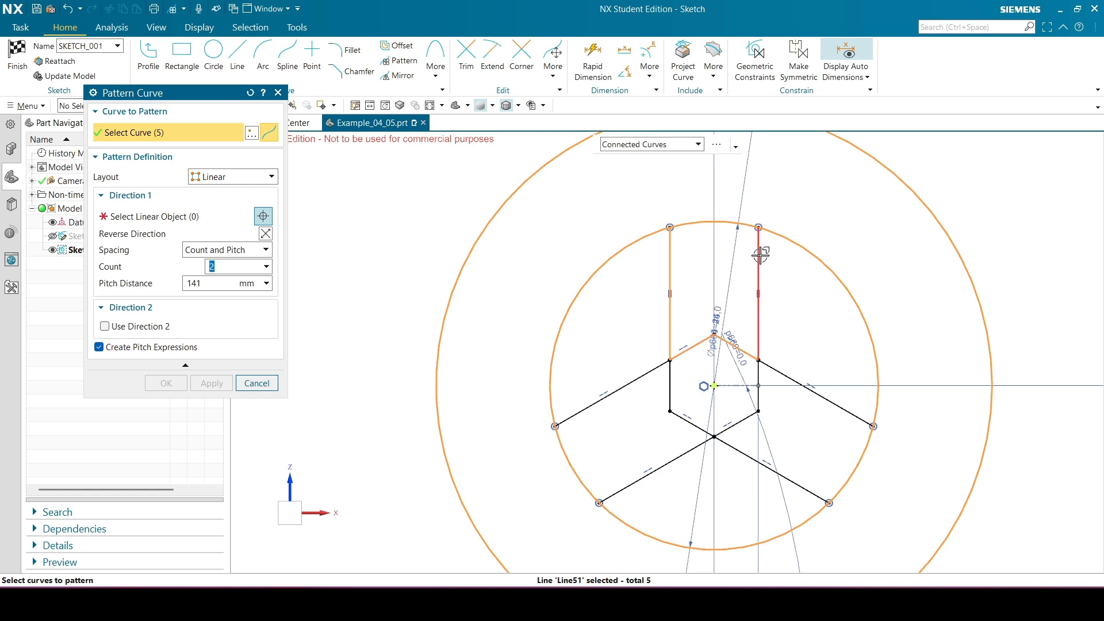
{"action": "left_click", "coordinate": [801, 387]}
{"action": "left_click", "coordinate": [759, 397]}
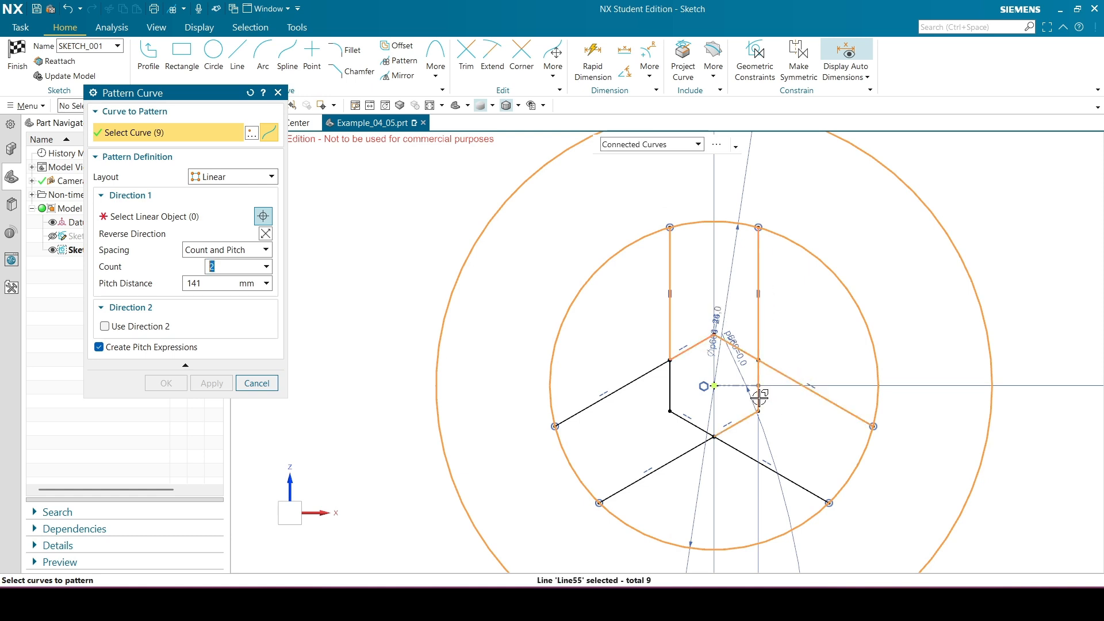
{"action": "left_click", "coordinate": [753, 460]}
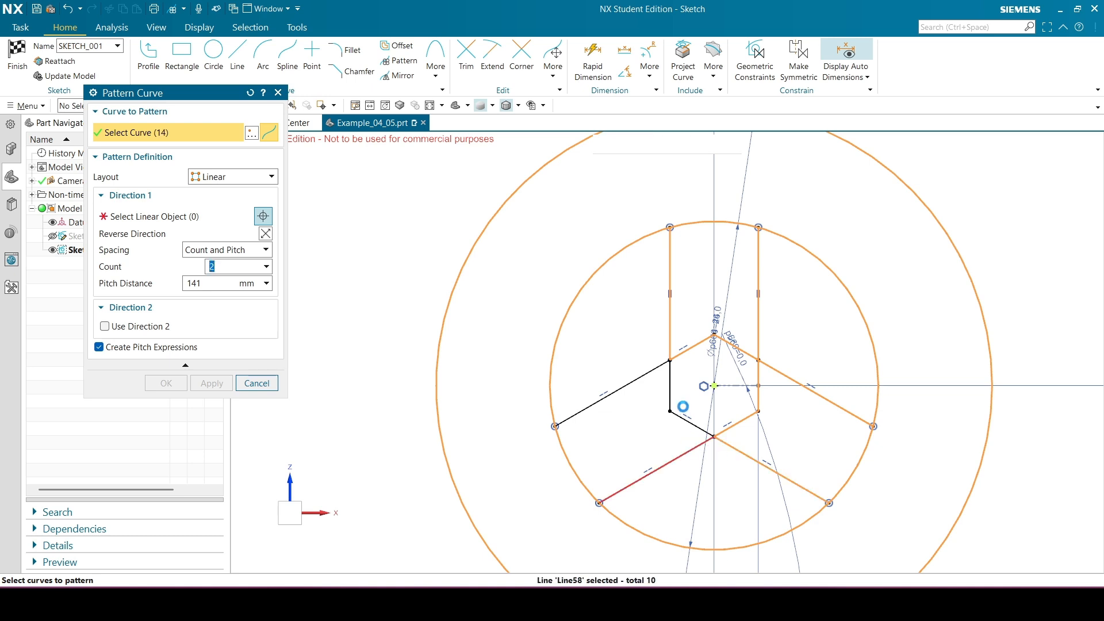
{"action": "left_click", "coordinate": [680, 422]}
{"action": "scroll", "coordinate": [727, 356], "scroll_direction": "down", "scroll_amount": 3}
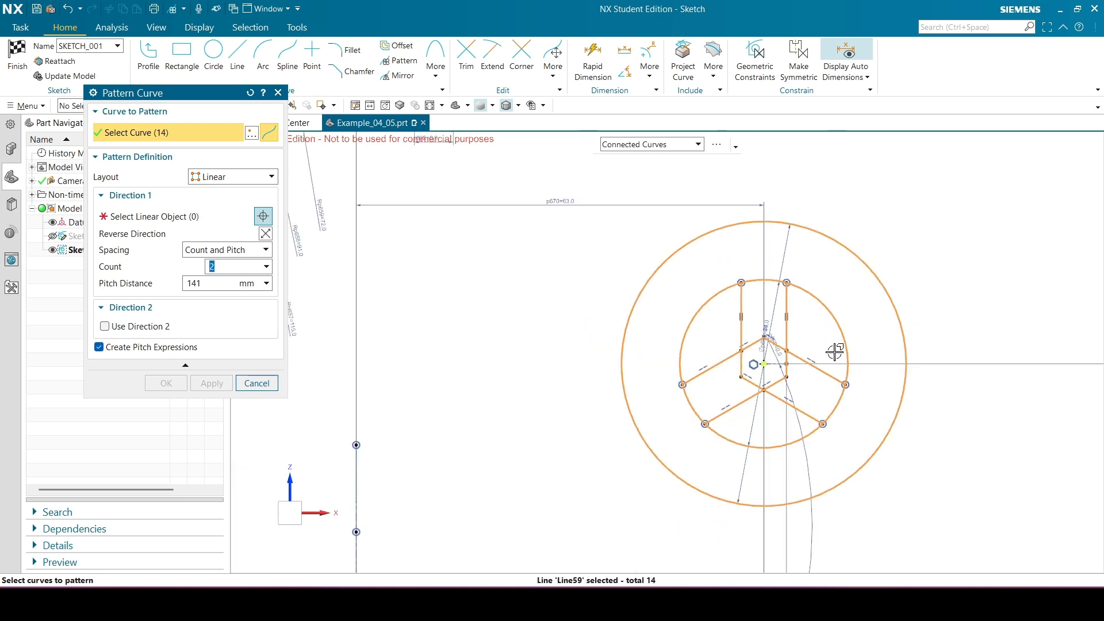
{"action": "scroll", "coordinate": [846, 411], "scroll_direction": "down", "scroll_amount": 5}
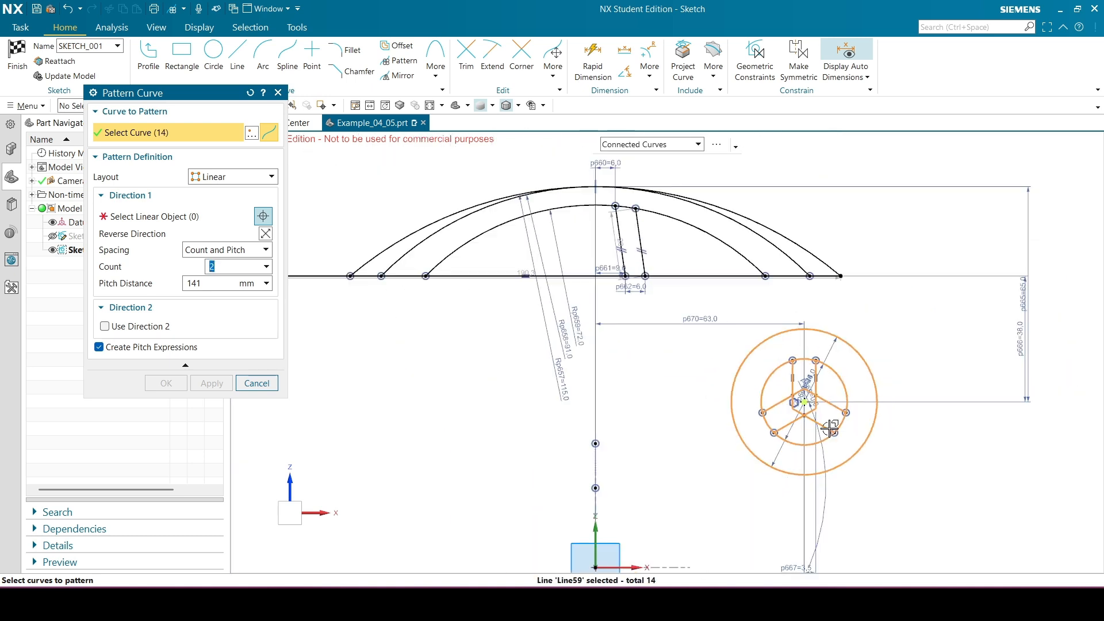
Keep the pattern layout linear and use the sketch's horizontal axis as its direction.
{"action": "left_click", "coordinate": [247, 178]}
{"action": "left_click", "coordinate": [247, 180]}
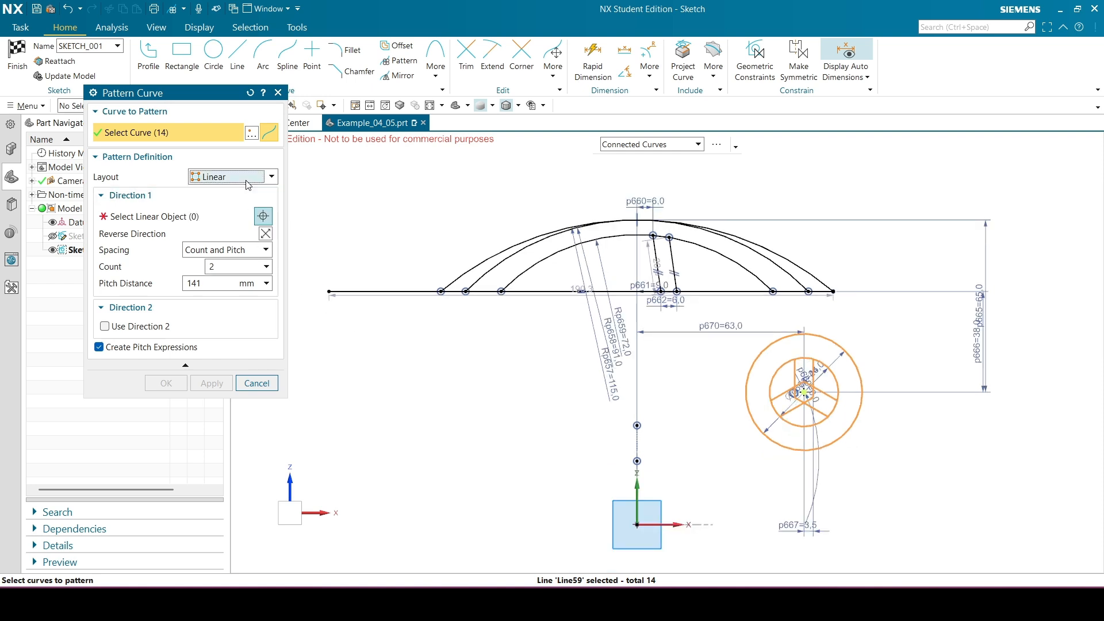
{"action": "left_click", "coordinate": [183, 220]}
{"action": "scroll", "coordinate": [727, 495], "scroll_direction": "up", "scroll_amount": 2}
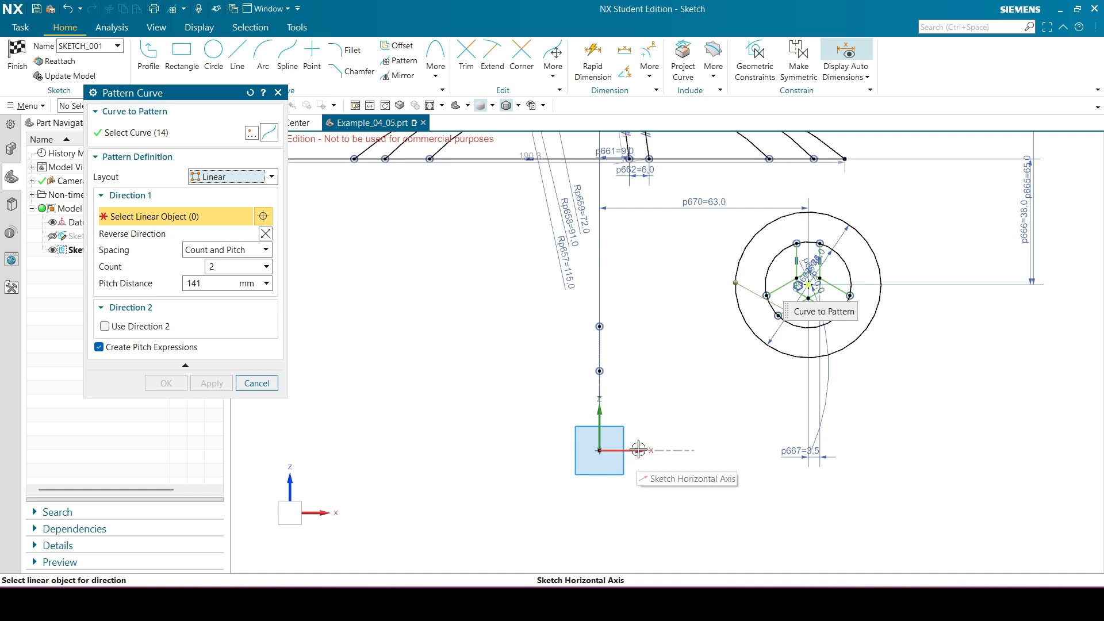
{"action": "left_click", "coordinate": [638, 449]}
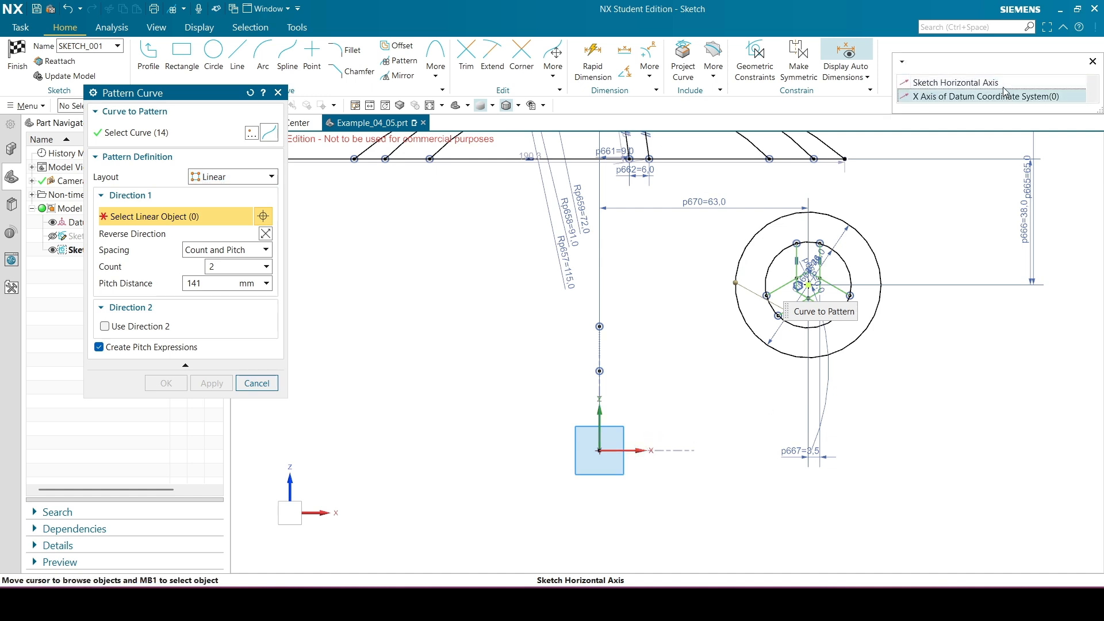
{"action": "left_click", "coordinate": [979, 87]}
{"action": "scroll", "coordinate": [537, 382], "scroll_direction": "down", "scroll_amount": 1}
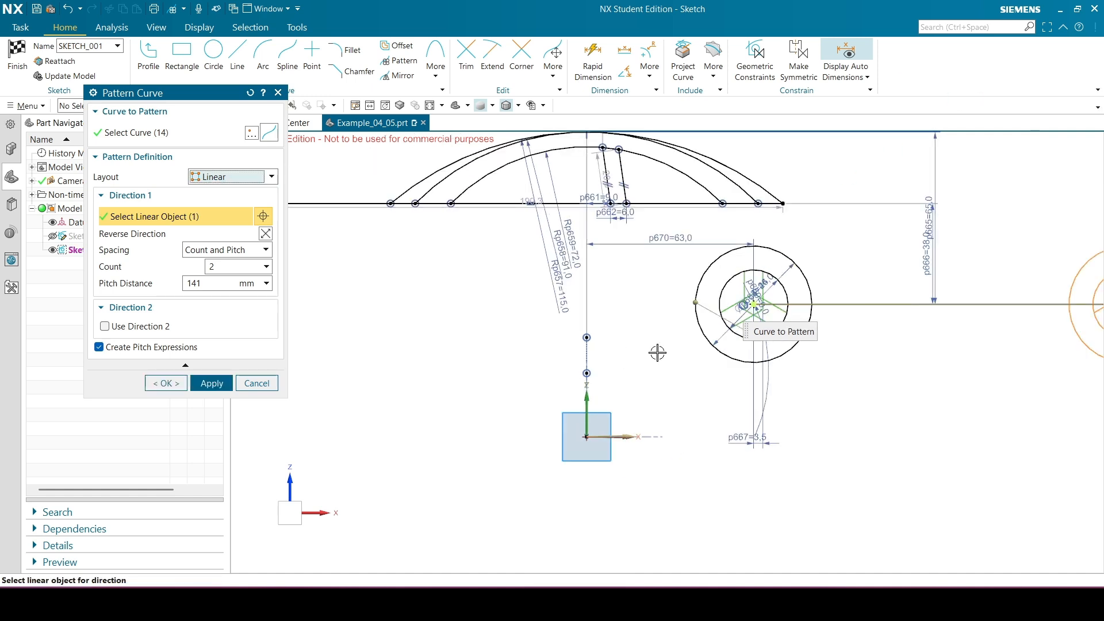
{"action": "scroll", "coordinate": [316, 305], "scroll_direction": "down", "scroll_amount": 1}
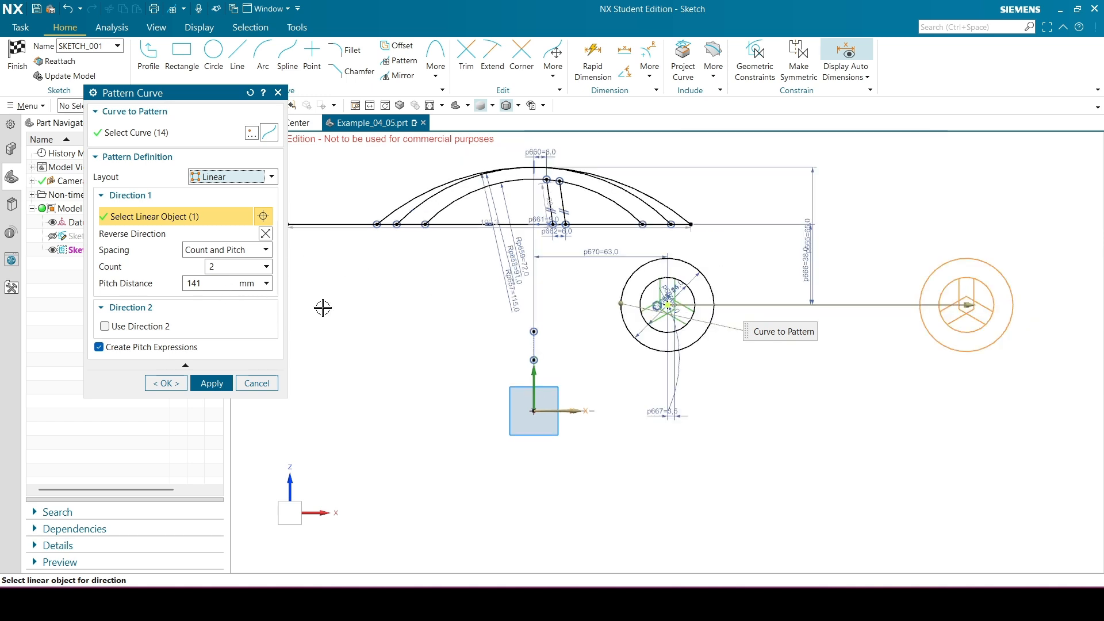
Set the wheel pattern's pitch distance to 63+78 mm and create the copy in the reversed direction.
{"action": "double_click", "coordinate": [188, 284]}
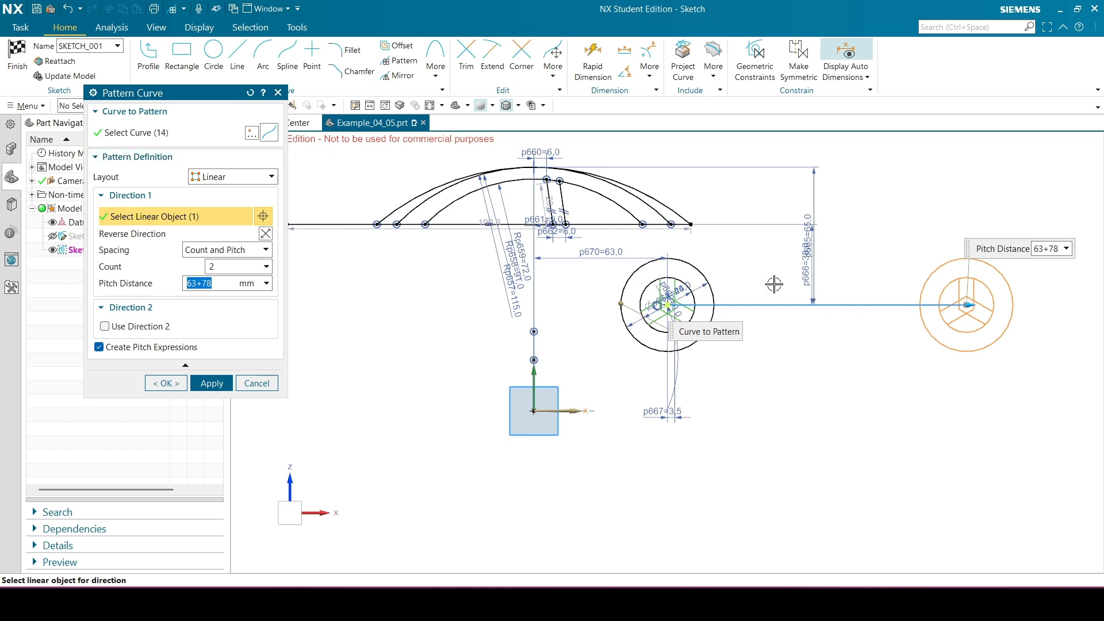
{"action": "left_click", "coordinate": [265, 233]}
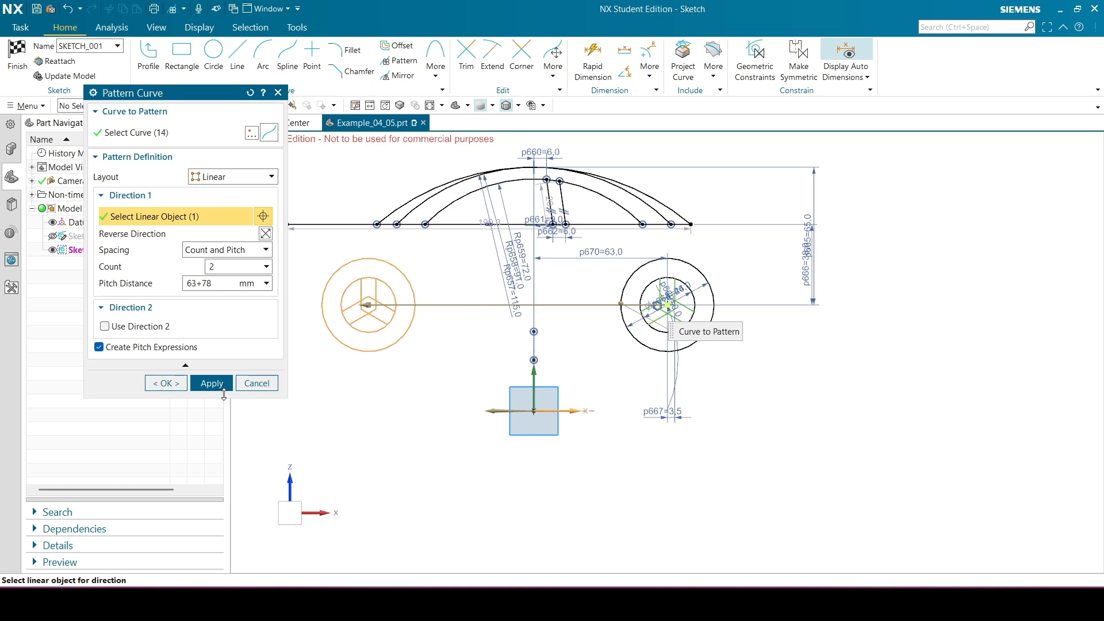
{"action": "left_click", "coordinate": [223, 387]}
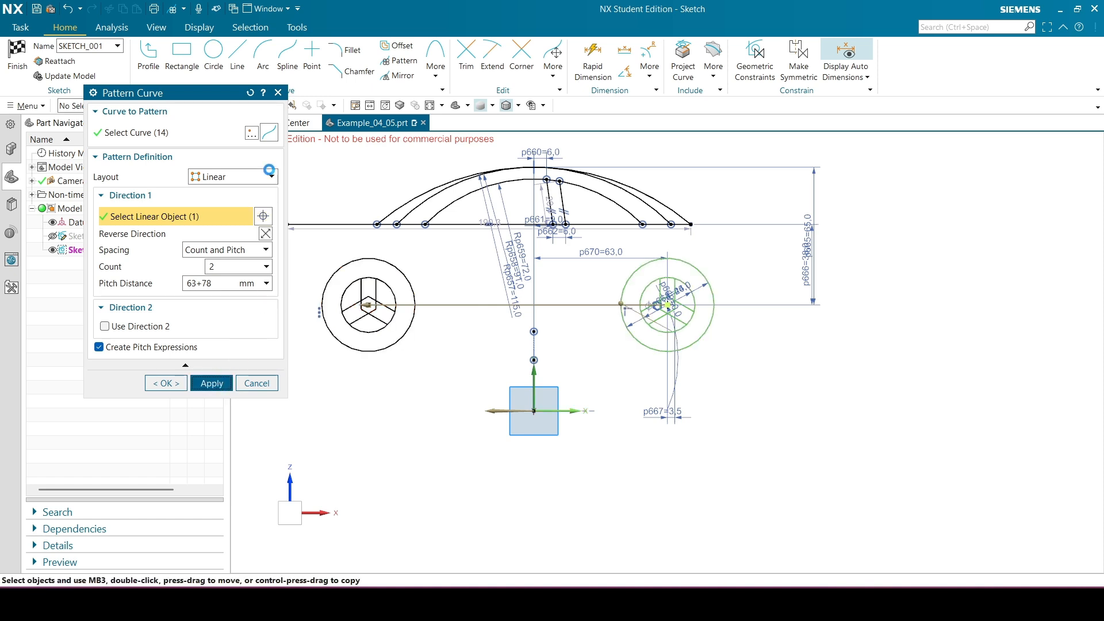
{"action": "left_click", "coordinate": [290, 93]}
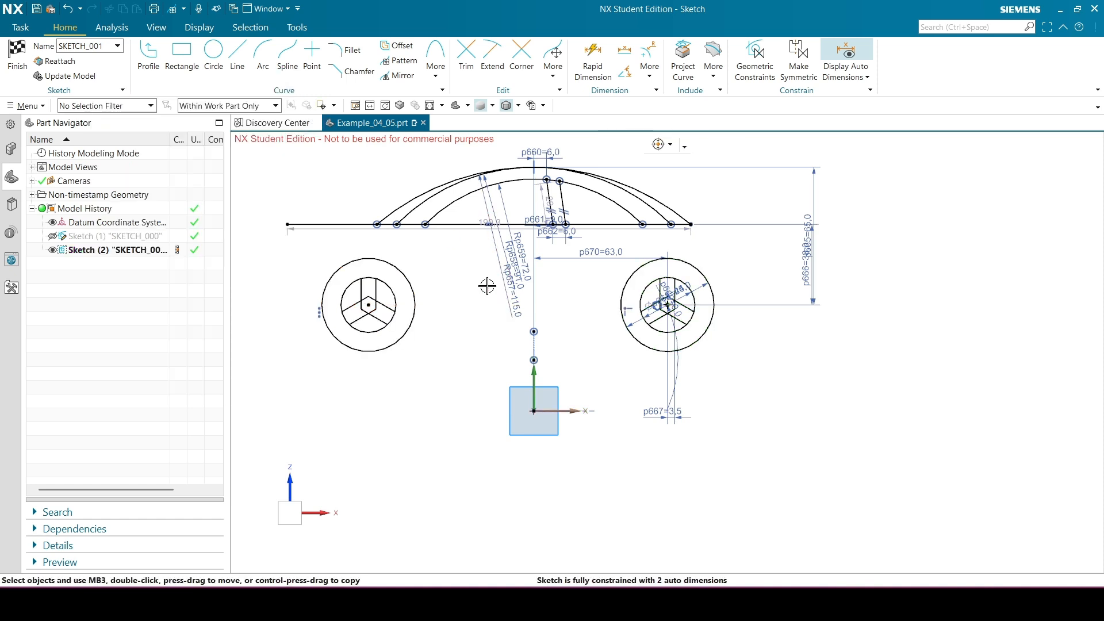
Draw a line about 117 mm long from the right wheel's outer circle to the left wheel's outer circle.
{"action": "scroll", "coordinate": [485, 282], "scroll_direction": "up", "scroll_amount": 3}
{"action": "scroll", "coordinate": [329, 451], "scroll_direction": "down", "scroll_amount": 1}
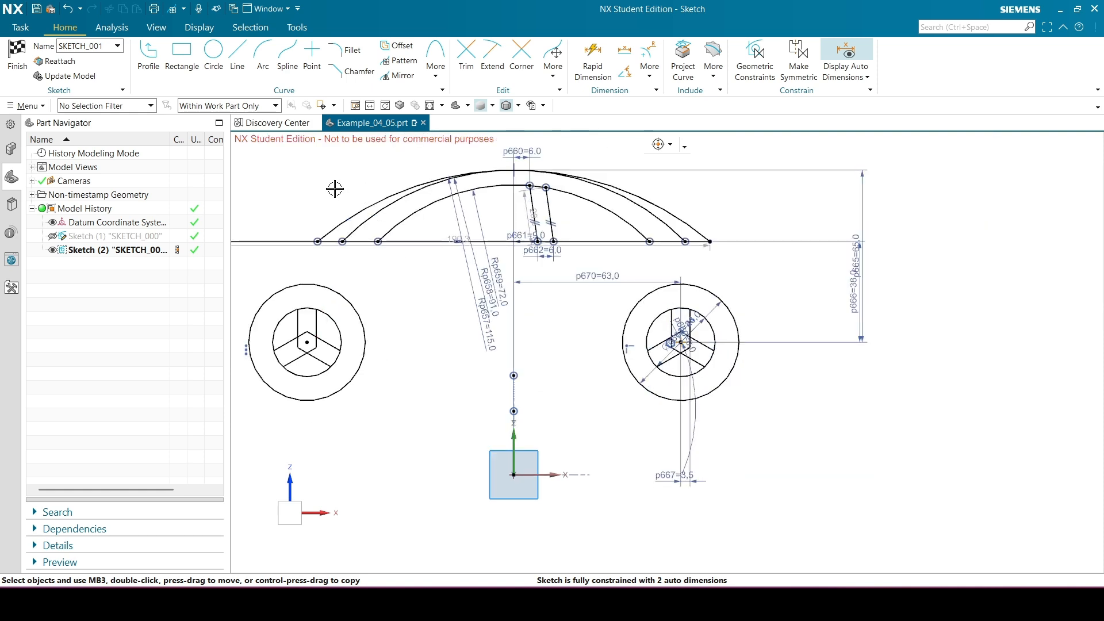
{"action": "scroll", "coordinate": [386, 344], "scroll_direction": "down", "scroll_amount": 1}
{"action": "scroll", "coordinate": [525, 244], "scroll_direction": "up", "scroll_amount": 1}
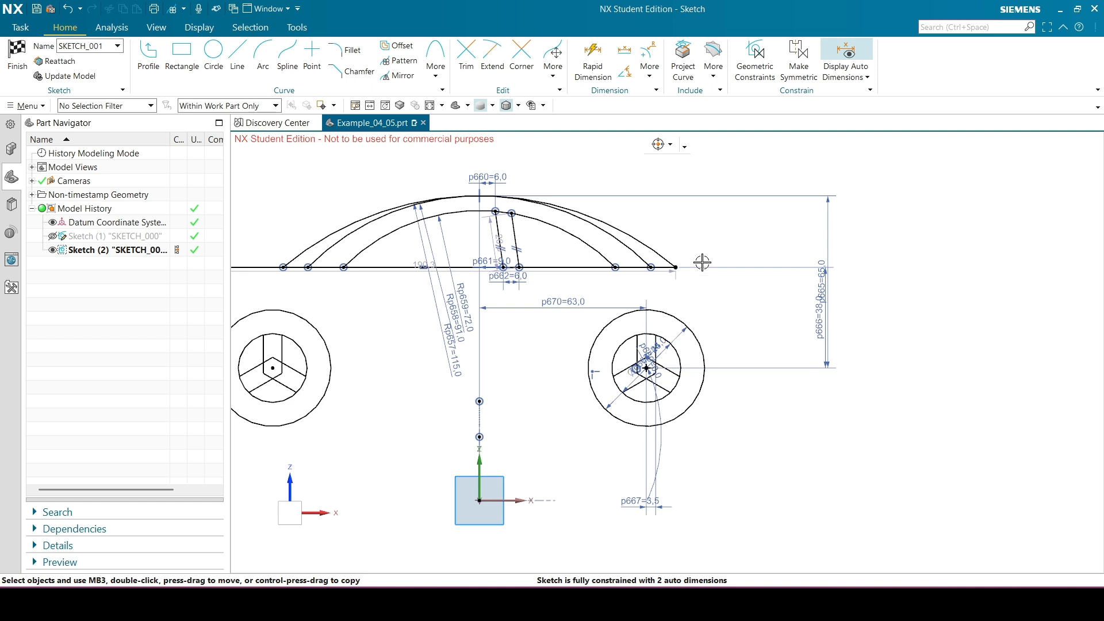
{"action": "left_click", "coordinate": [237, 58]}
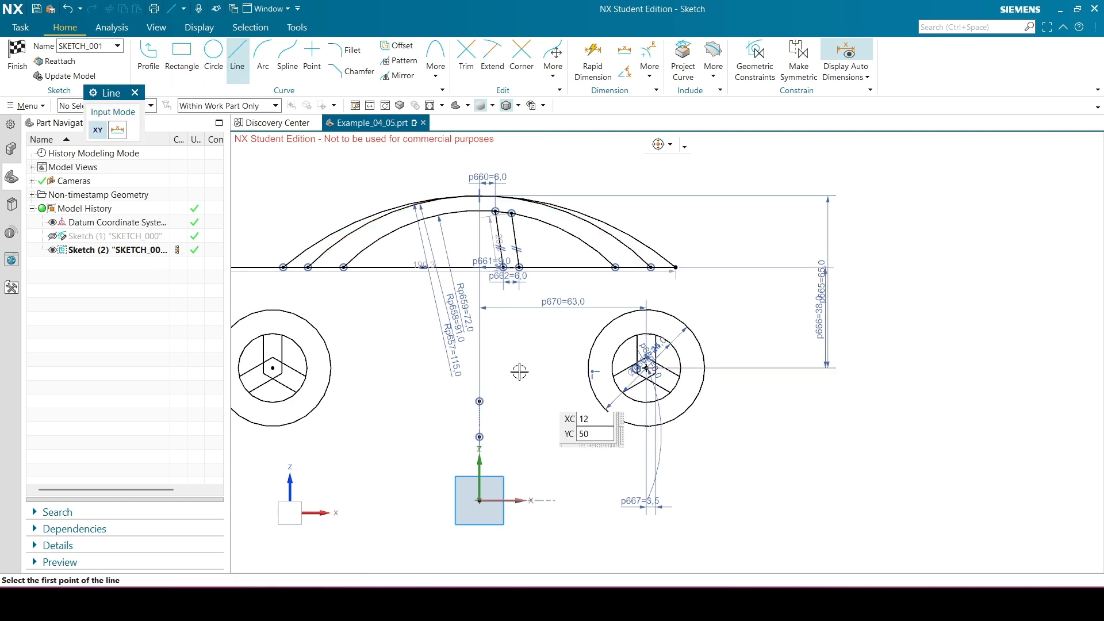
{"action": "scroll", "coordinate": [519, 372], "scroll_direction": "up", "scroll_amount": 2}
{"action": "left_click", "coordinate": [594, 394]}
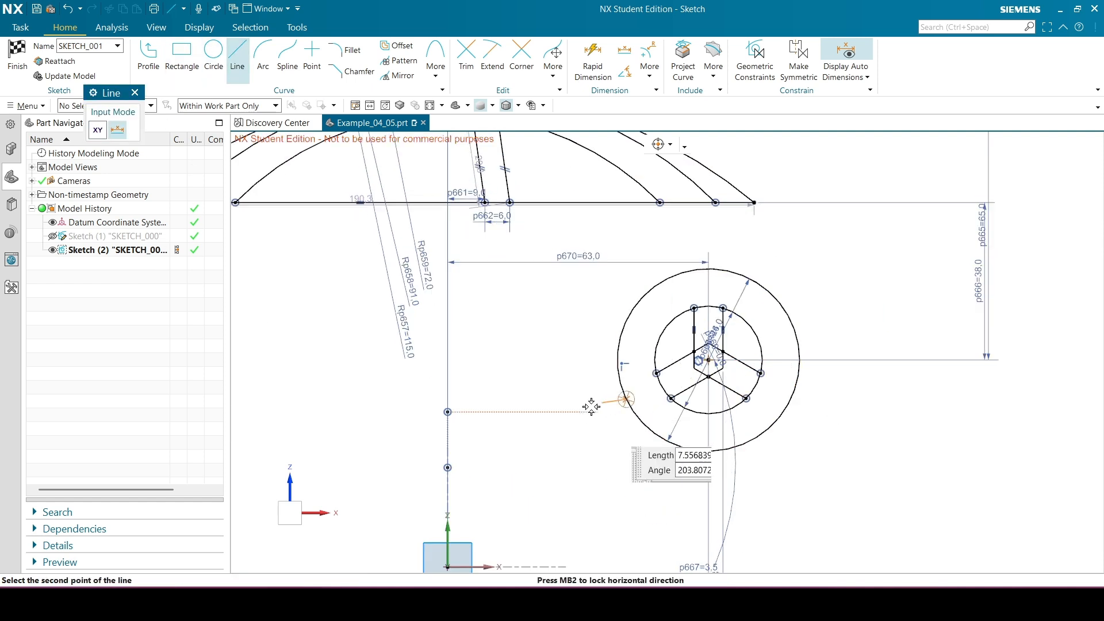
{"action": "scroll", "coordinate": [591, 407], "scroll_direction": "down", "scroll_amount": 2}
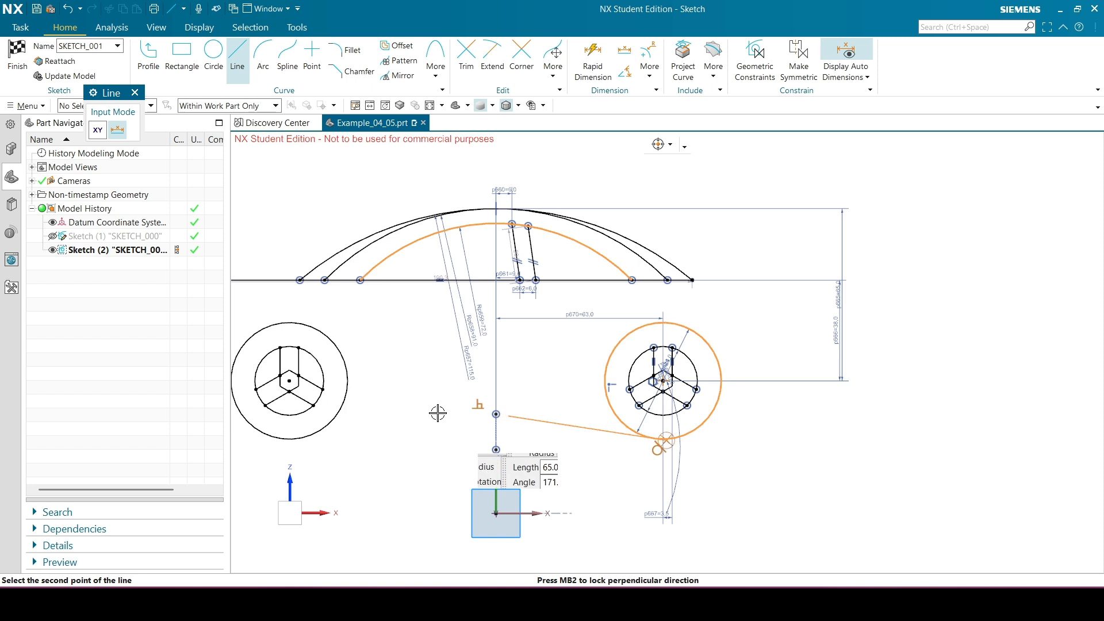
{"action": "left_click", "coordinate": [347, 398]}
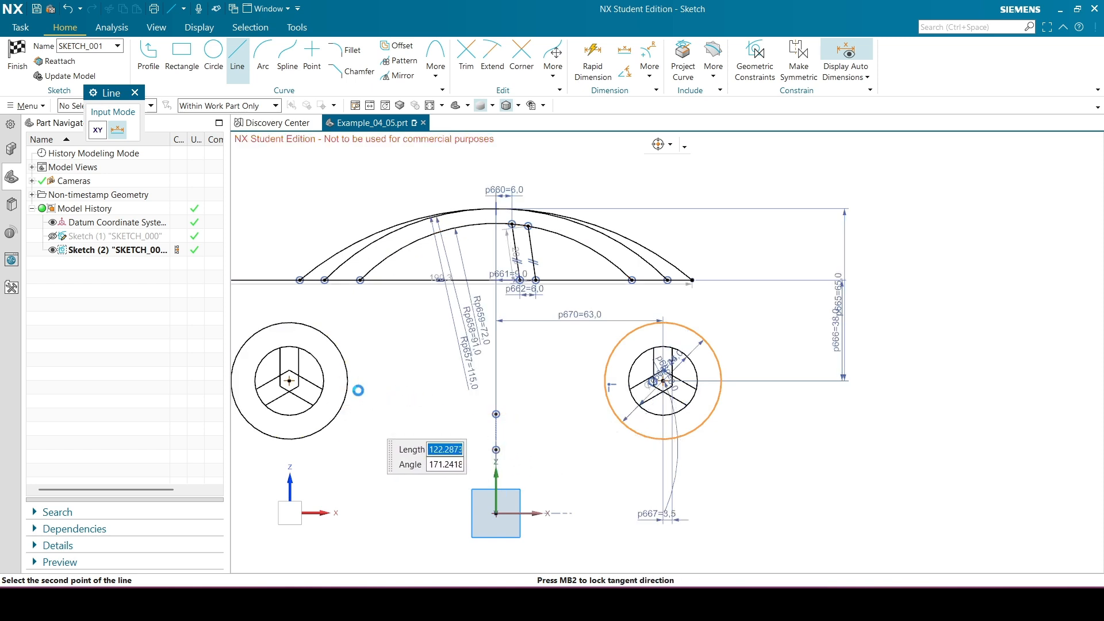
{"action": "left_click", "coordinate": [135, 93]}
Delete the tangent constraint between the connecting line and the right wheel's outer circle.
{"action": "scroll", "coordinate": [564, 441], "scroll_direction": "up", "scroll_amount": 4}
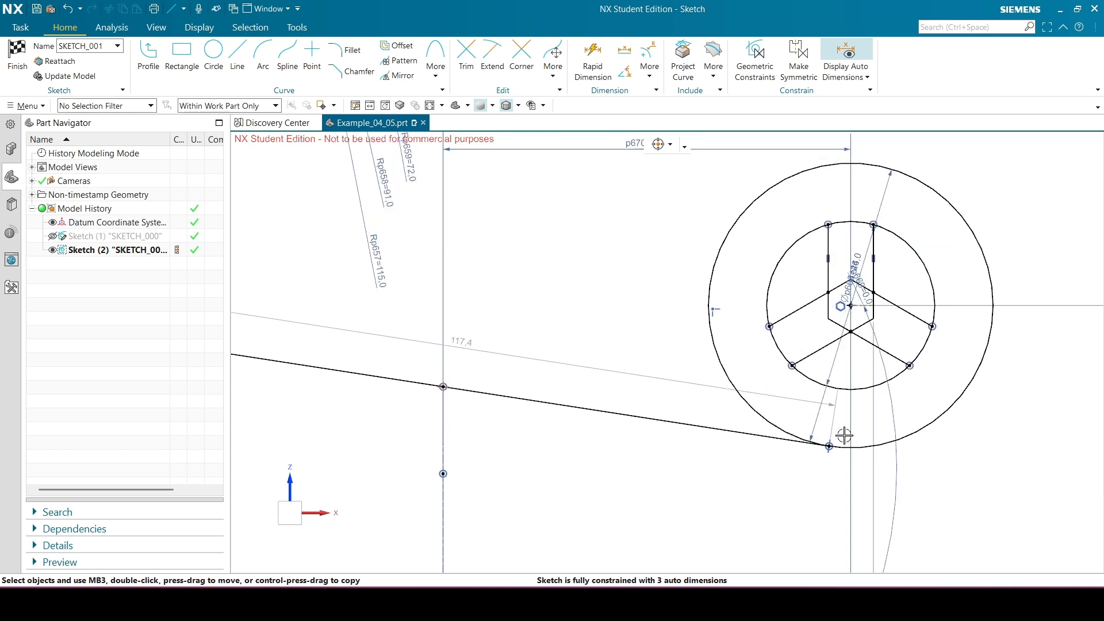
{"action": "scroll", "coordinate": [827, 447], "scroll_direction": "up", "scroll_amount": 3}
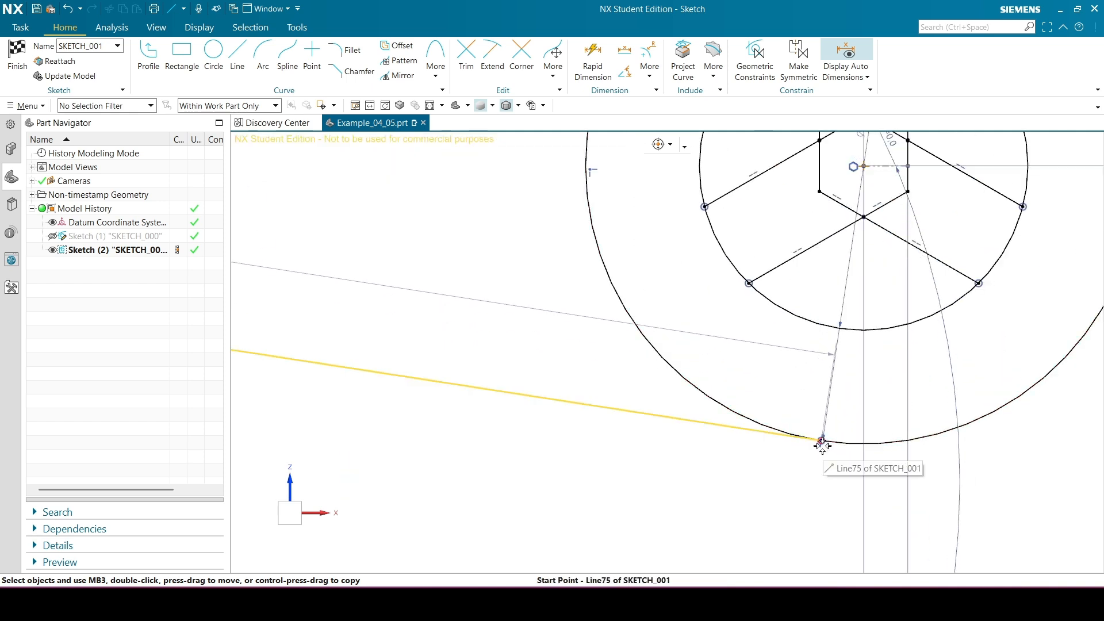
{"action": "right_click", "coordinate": [822, 440]}
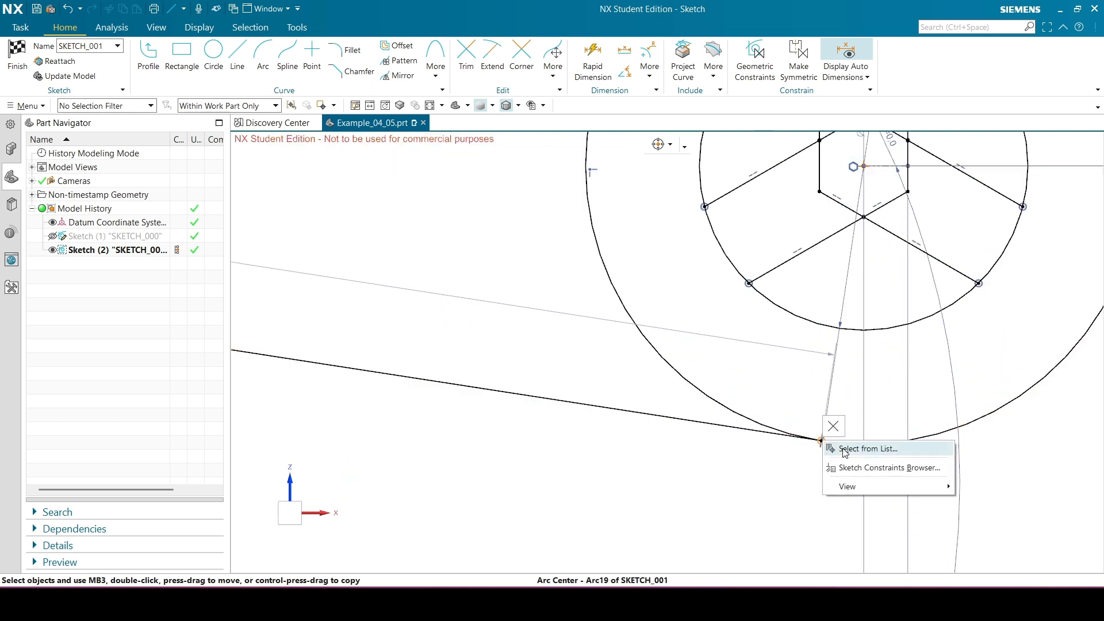
{"action": "left_click", "coordinate": [841, 446]}
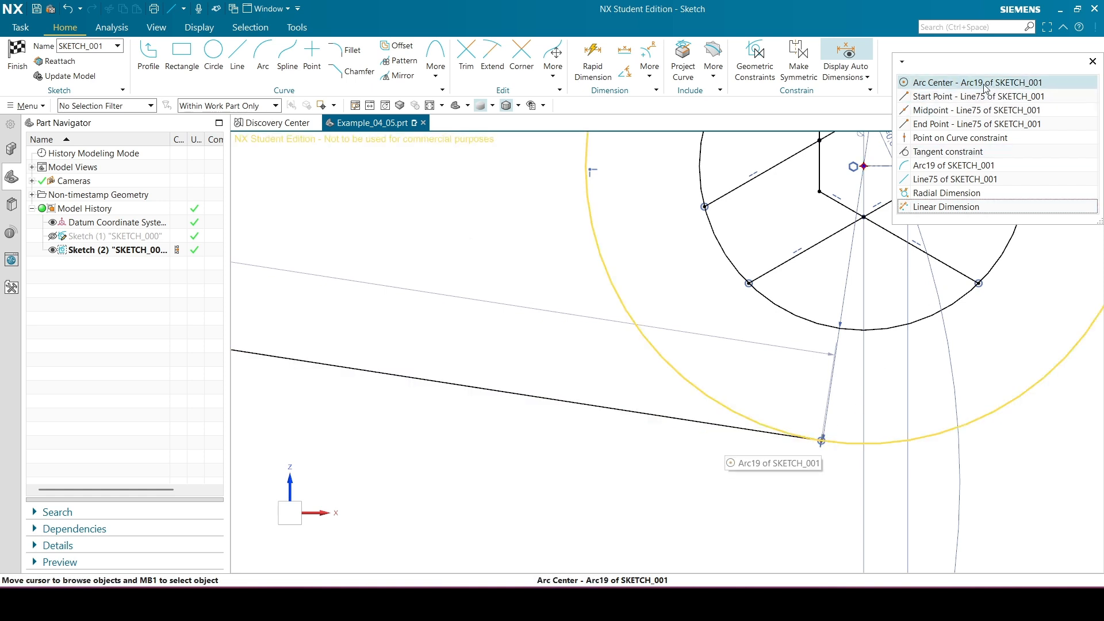
{"action": "left_click", "coordinate": [956, 151]}
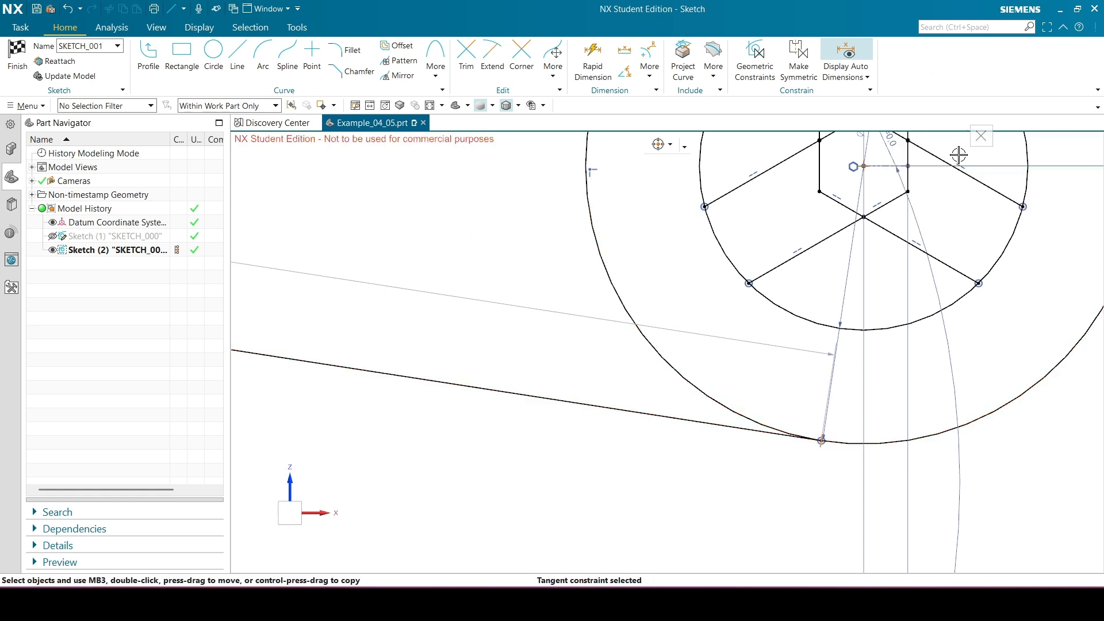
{"action": "left_click", "coordinate": [985, 138]}
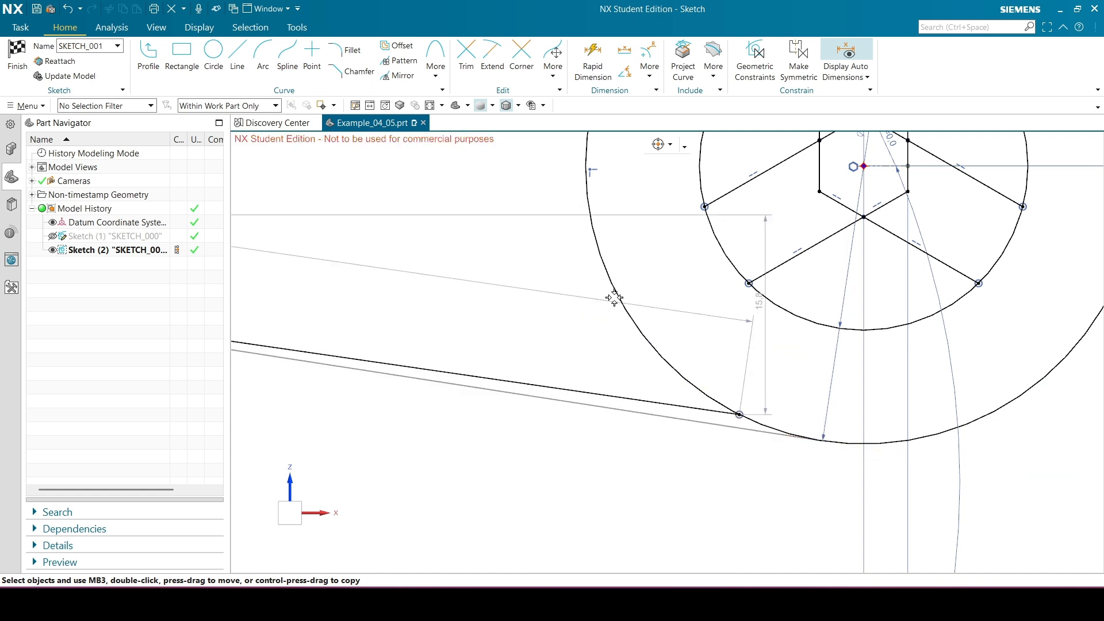
Constrain the line connecting the two wheels to be horizontal.
{"action": "scroll", "coordinate": [829, 323], "scroll_direction": "down", "scroll_amount": 4}
{"action": "scroll", "coordinate": [884, 341], "scroll_direction": "down", "scroll_amount": 2}
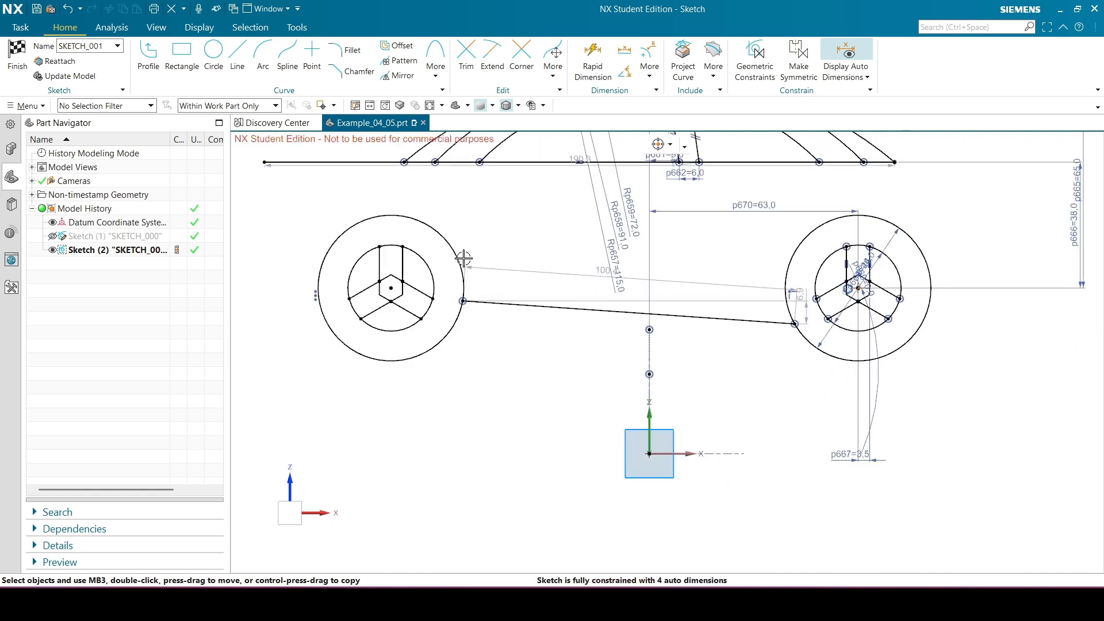
{"action": "left_click", "coordinate": [537, 305]}
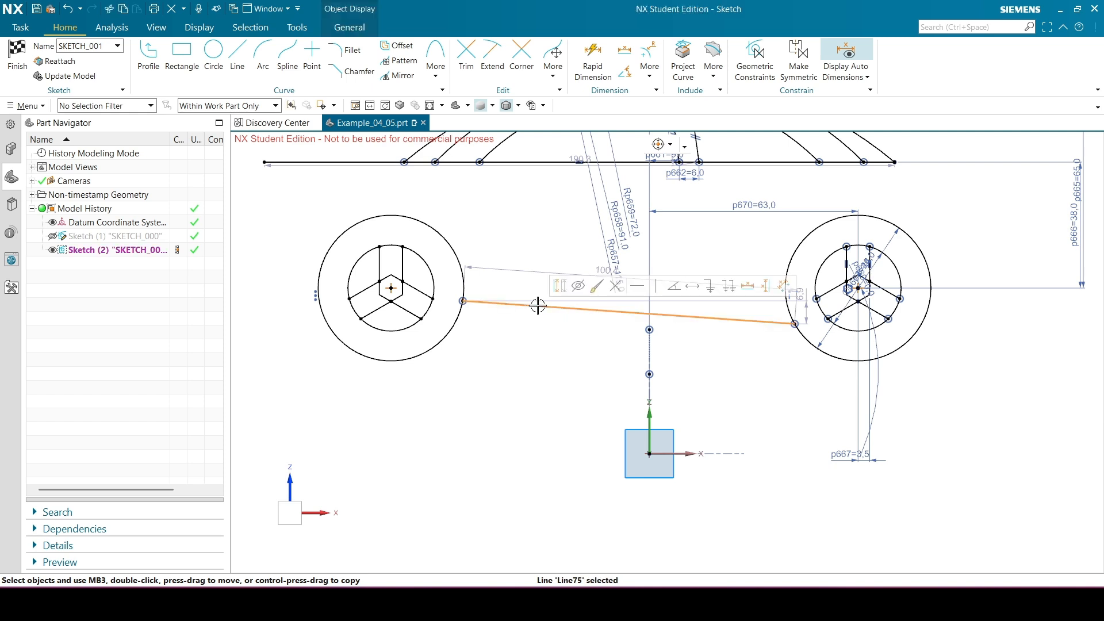
{"action": "left_click", "coordinate": [640, 287]}
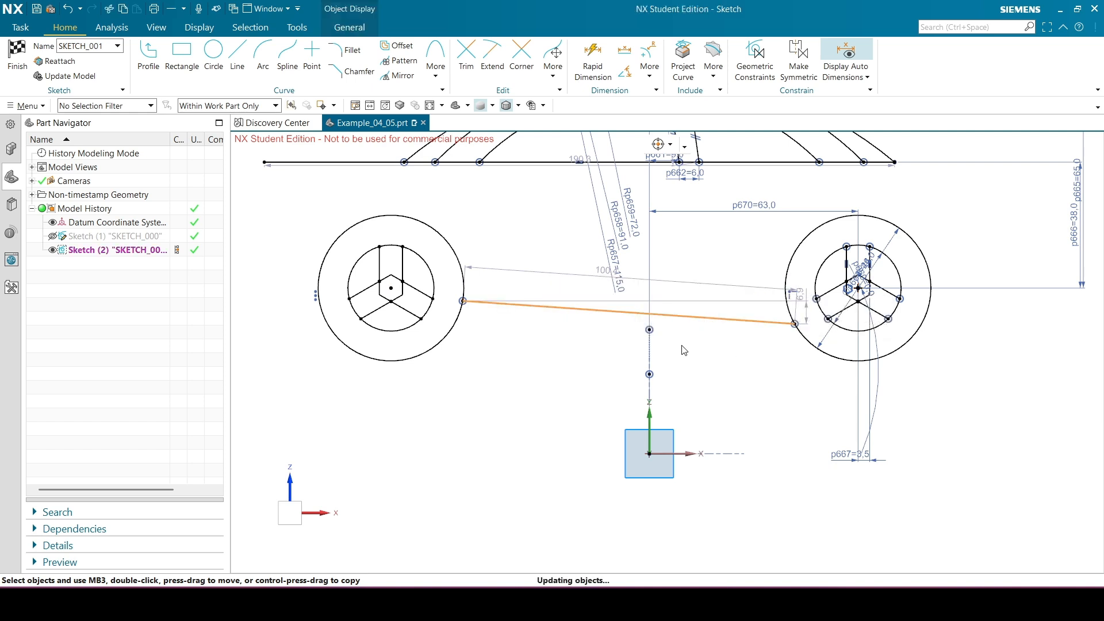
{"action": "scroll", "coordinate": [542, 451], "scroll_direction": "down", "scroll_amount": 2}
{"action": "scroll", "coordinate": [782, 290], "scroll_direction": "up", "scroll_amount": 3}
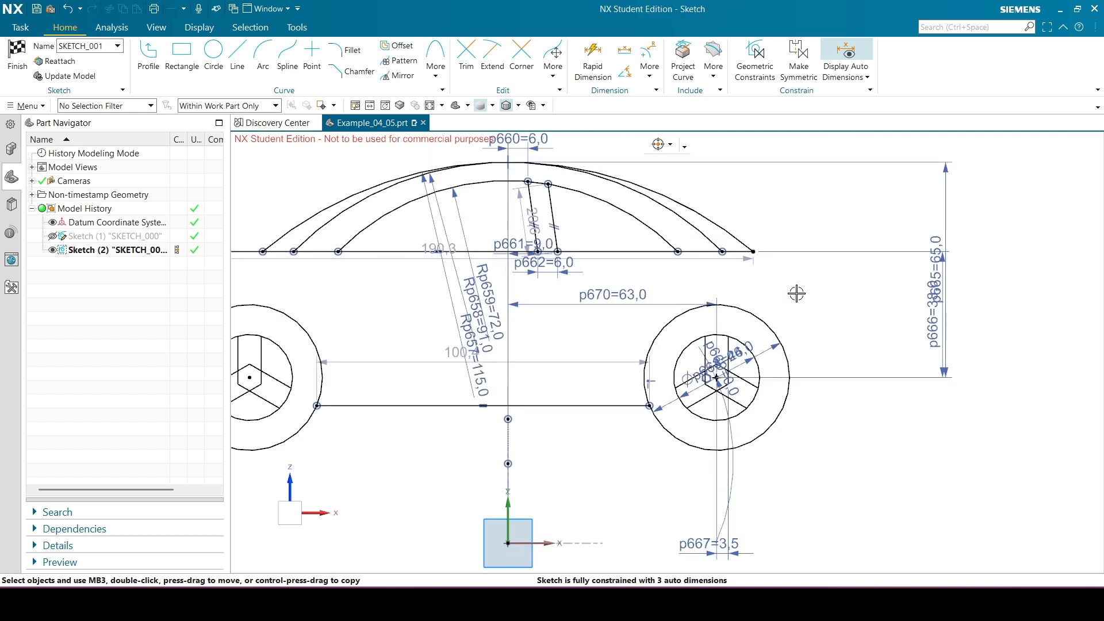
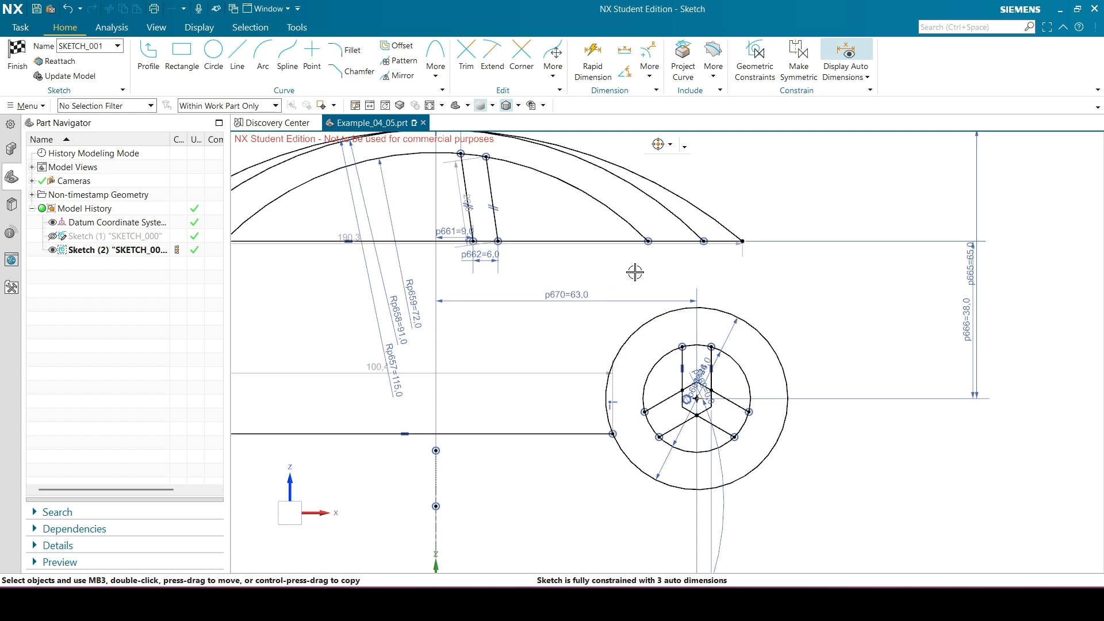
Draw a center-point arc of radius 28 mm, sweeping about 117°, from the horizontal connecting line up over the right wheel.
{"action": "left_click", "coordinate": [263, 57]}
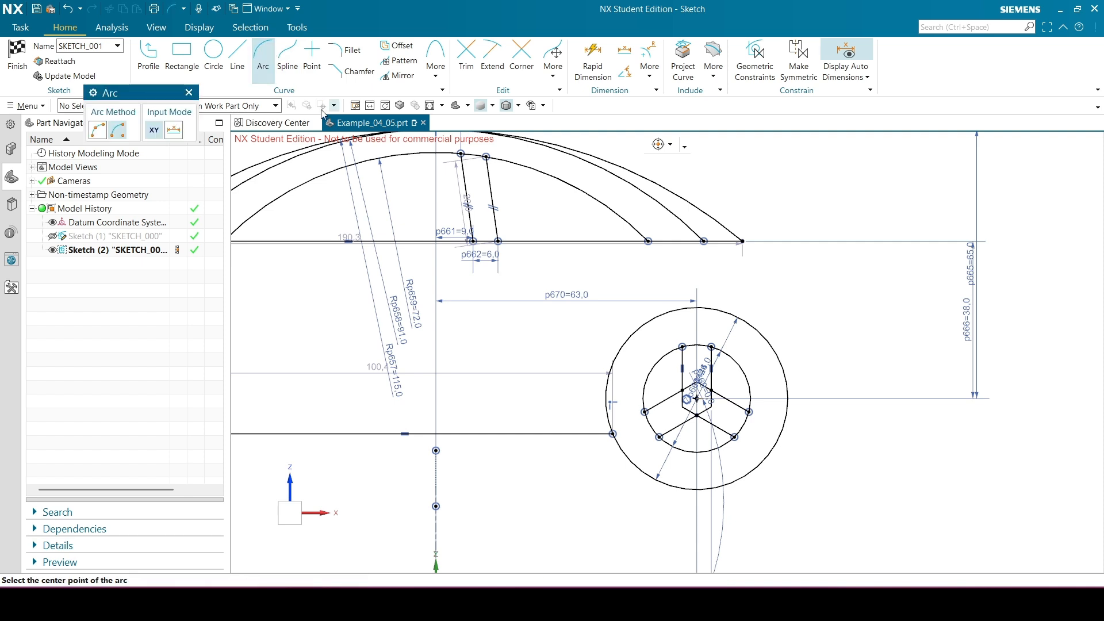
{"action": "left_click", "coordinate": [664, 380]}
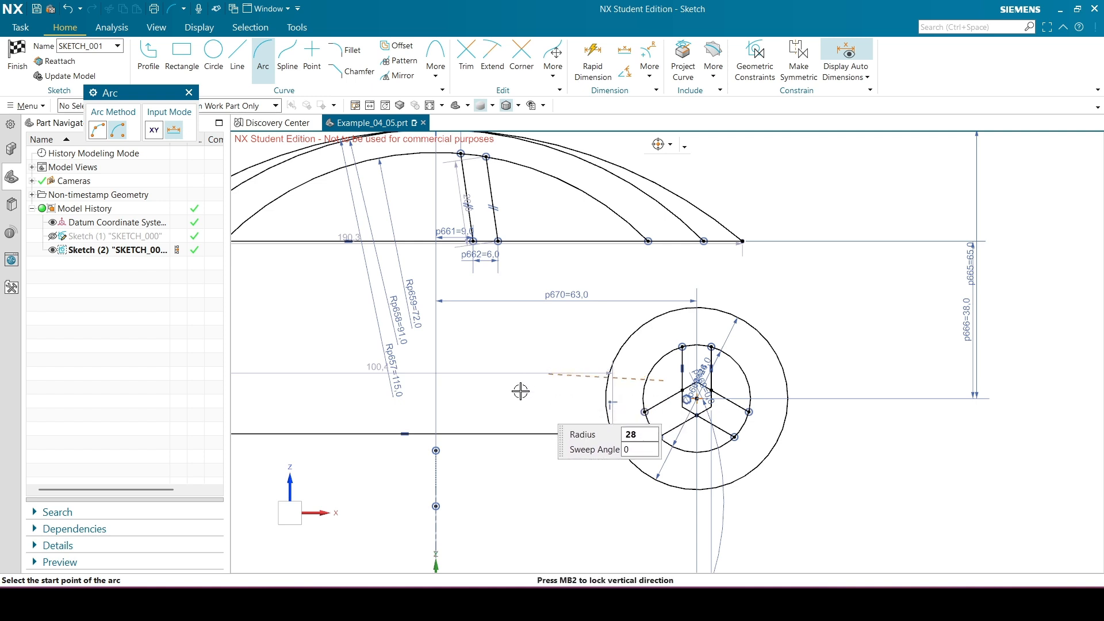
{"action": "scroll", "coordinate": [562, 434], "scroll_direction": "up", "scroll_amount": 5}
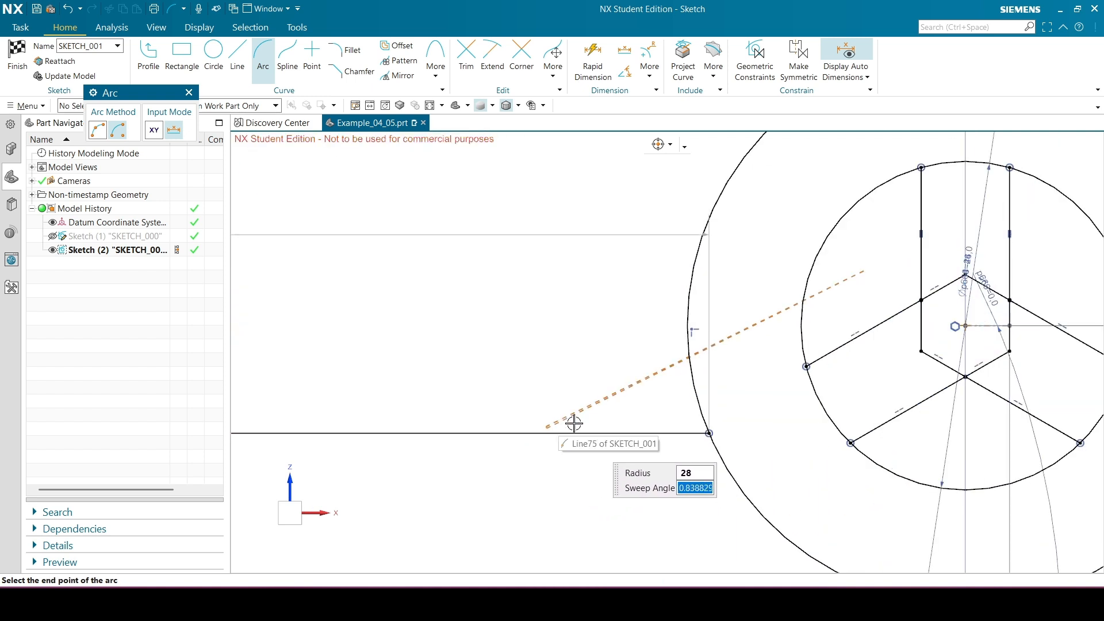
{"action": "left_click", "coordinate": [503, 434]}
{"action": "scroll", "coordinate": [502, 442], "scroll_direction": "down", "scroll_amount": 5}
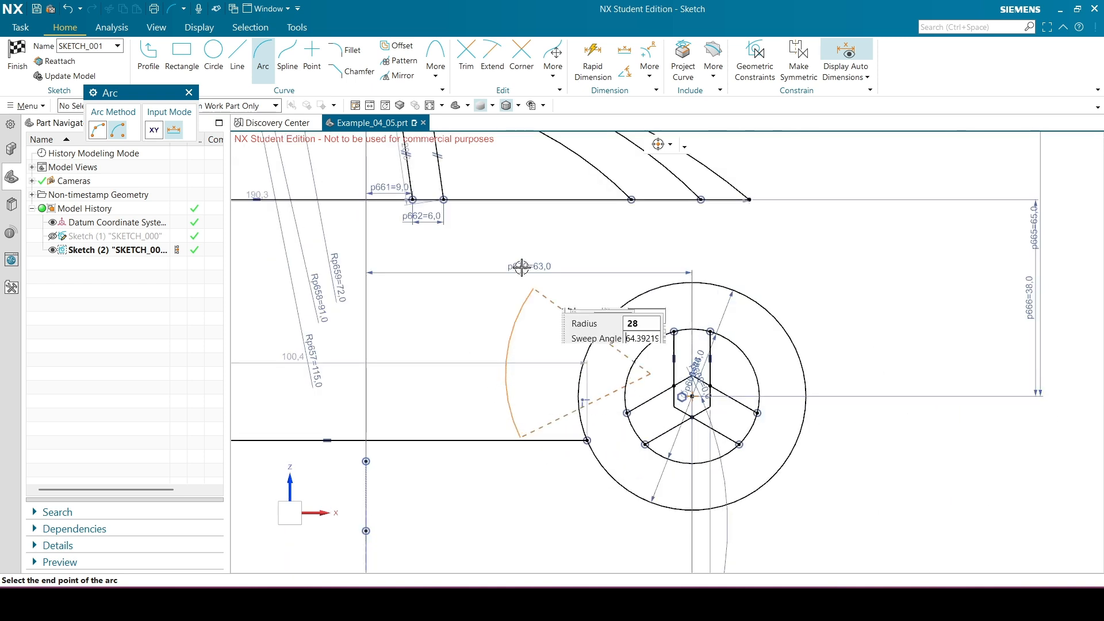
{"action": "left_click", "coordinate": [652, 230]}
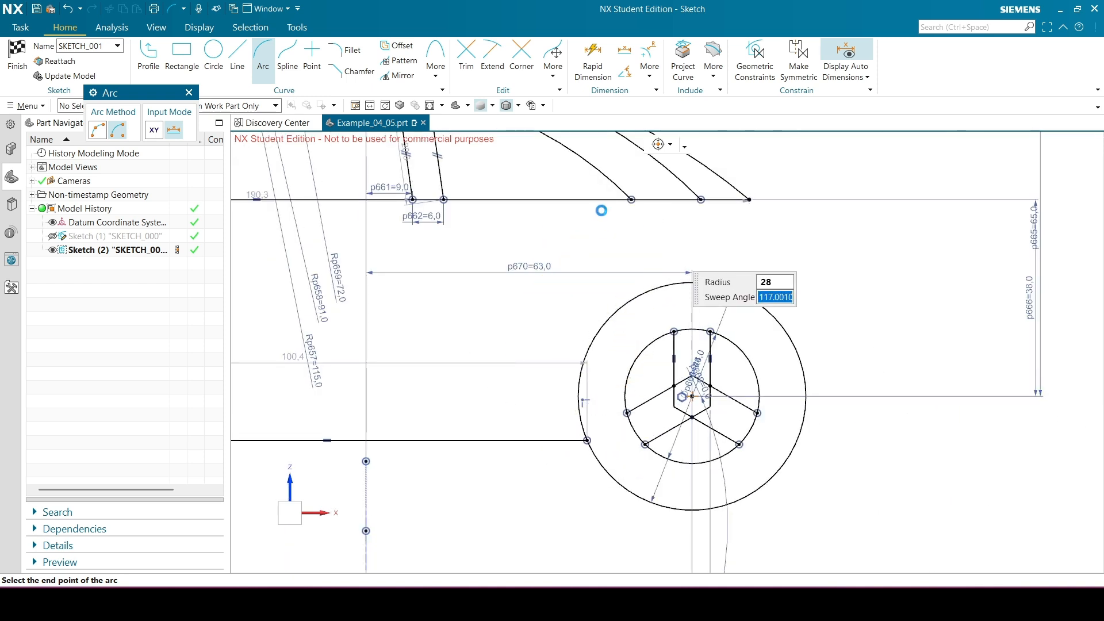
{"action": "left_click", "coordinate": [190, 94]}
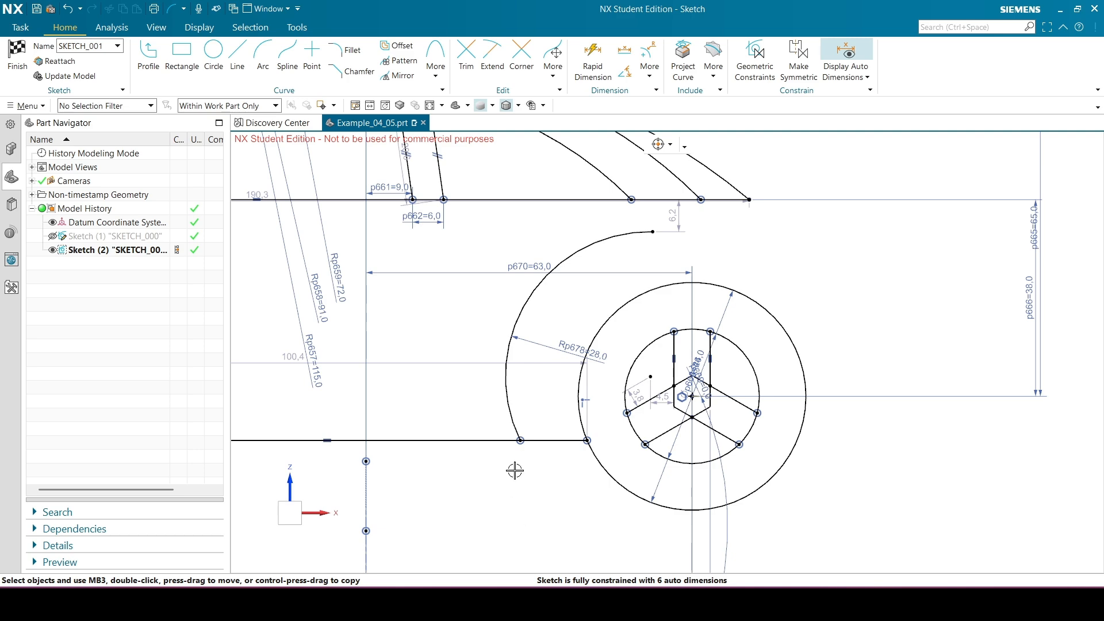
Dimension the horizontal distance between the radius 28 arc's center and the right wheel's center, and set it to 5 mm.
{"action": "scroll", "coordinate": [515, 463], "scroll_direction": "up", "scroll_amount": 3}
{"action": "scroll", "coordinate": [533, 424], "scroll_direction": "down", "scroll_amount": 5}
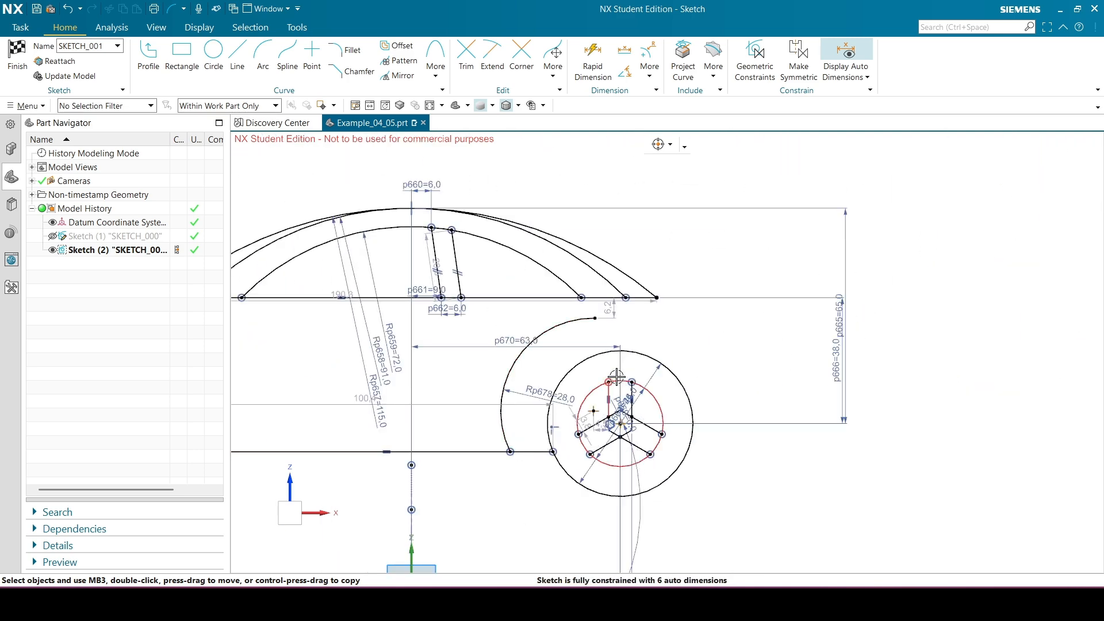
{"action": "scroll", "coordinate": [618, 377], "scroll_direction": "up", "scroll_amount": 1}
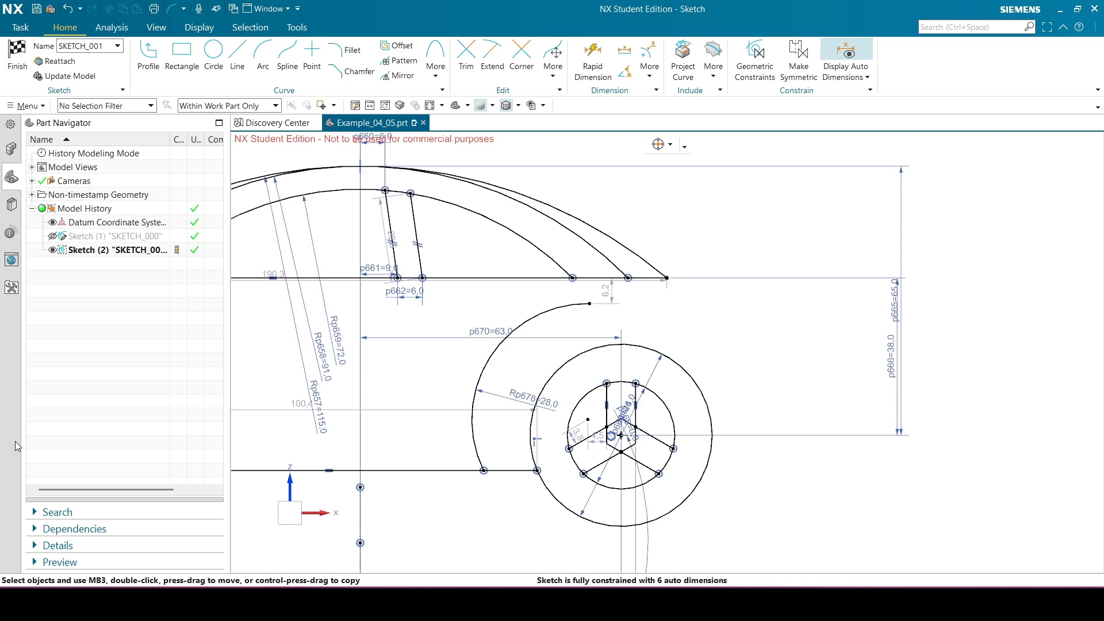
{"action": "scroll", "coordinate": [576, 409], "scroll_direction": "up", "scroll_amount": 1}
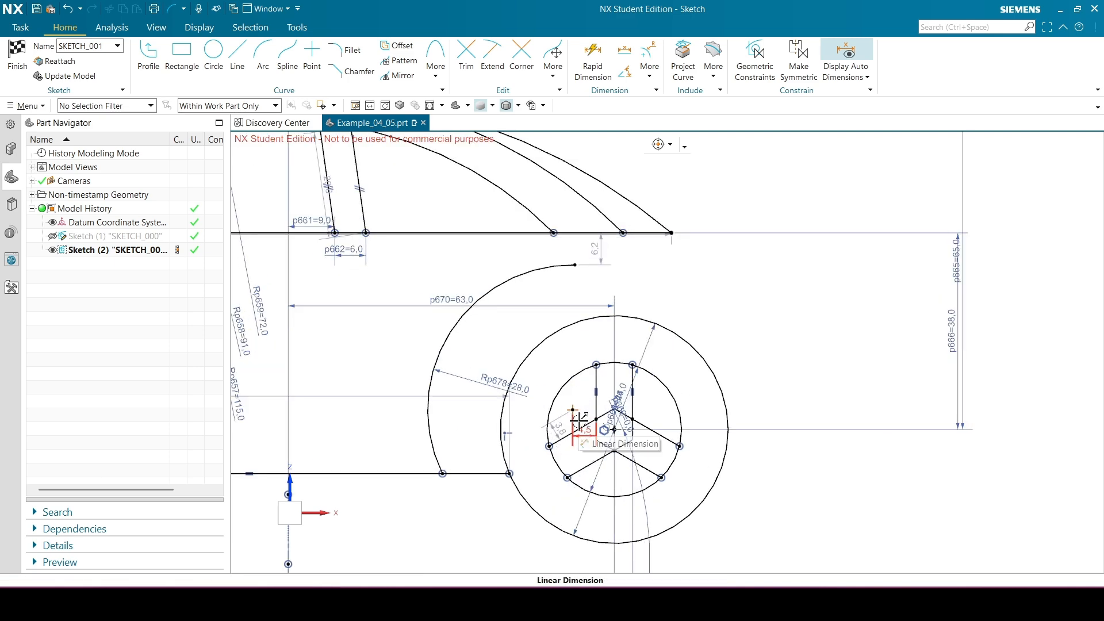
{"action": "scroll", "coordinate": [615, 423], "scroll_direction": "down", "scroll_amount": 1}
{"action": "scroll", "coordinate": [618, 421], "scroll_direction": "up", "scroll_amount": 5}
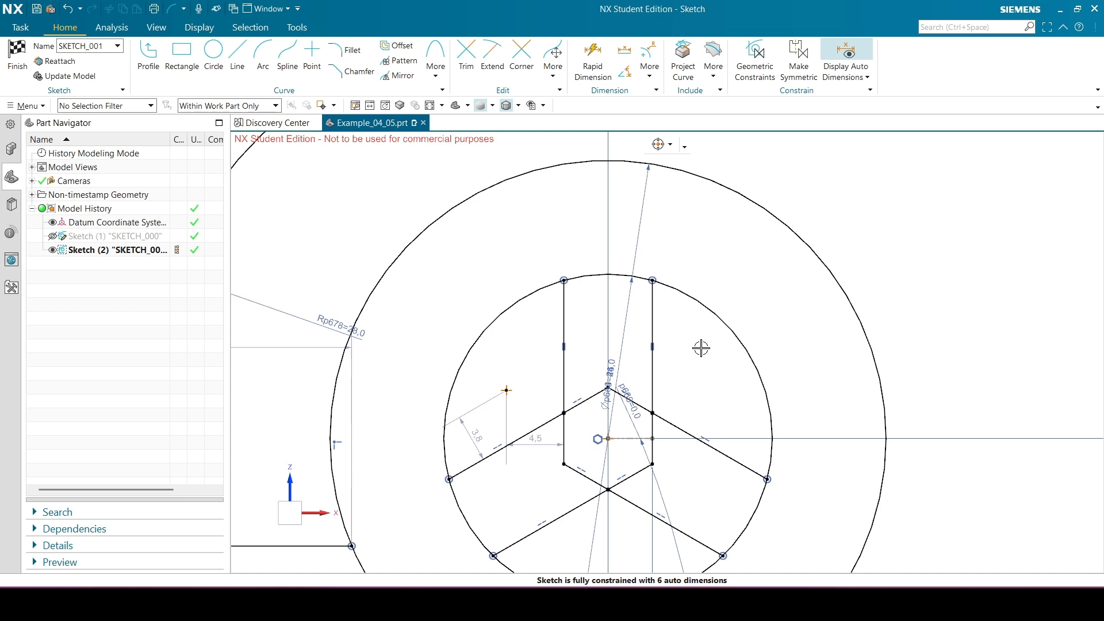
{"action": "key", "text": "d"}
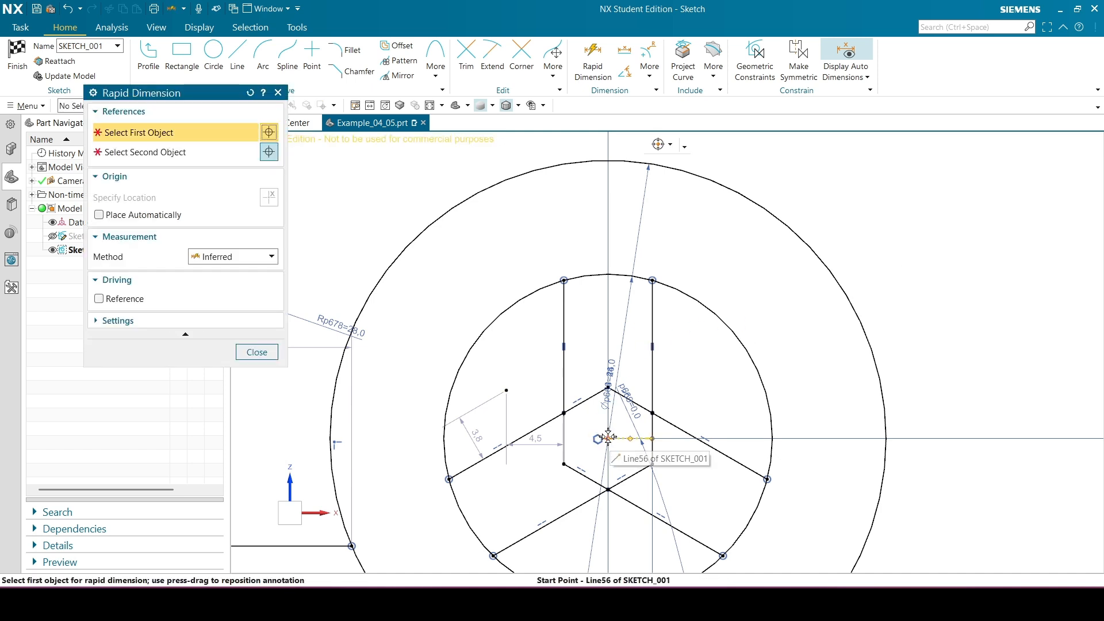
{"action": "left_click", "coordinate": [607, 437]}
{"action": "scroll", "coordinate": [629, 419], "scroll_direction": "down", "scroll_amount": 3}
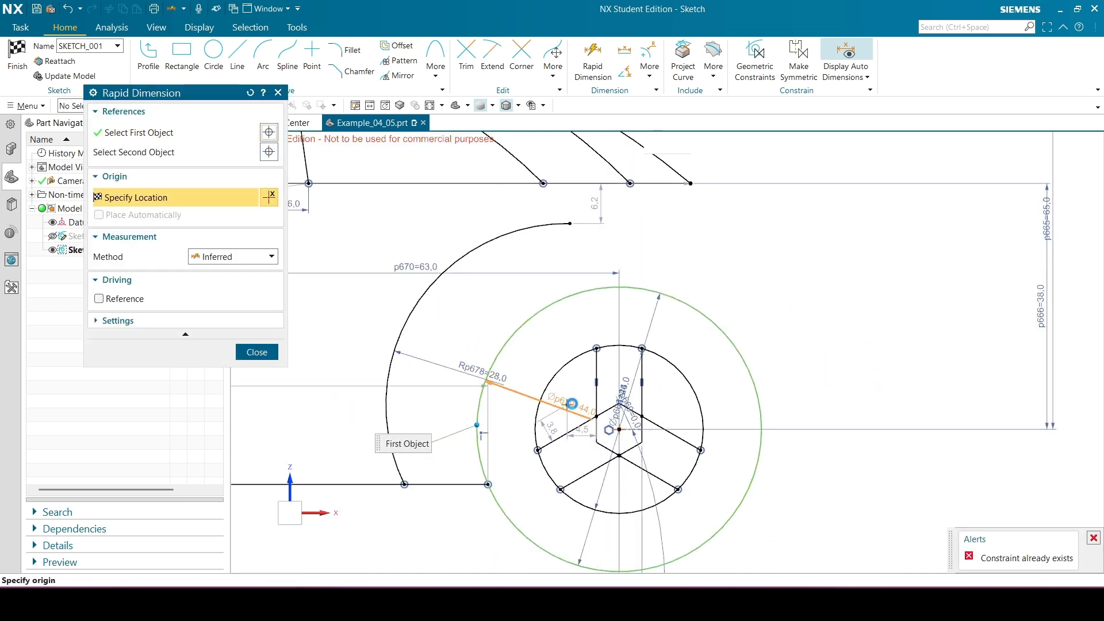
{"action": "left_click", "coordinate": [568, 402]}
{"action": "scroll", "coordinate": [577, 316], "scroll_direction": "down", "scroll_amount": 2}
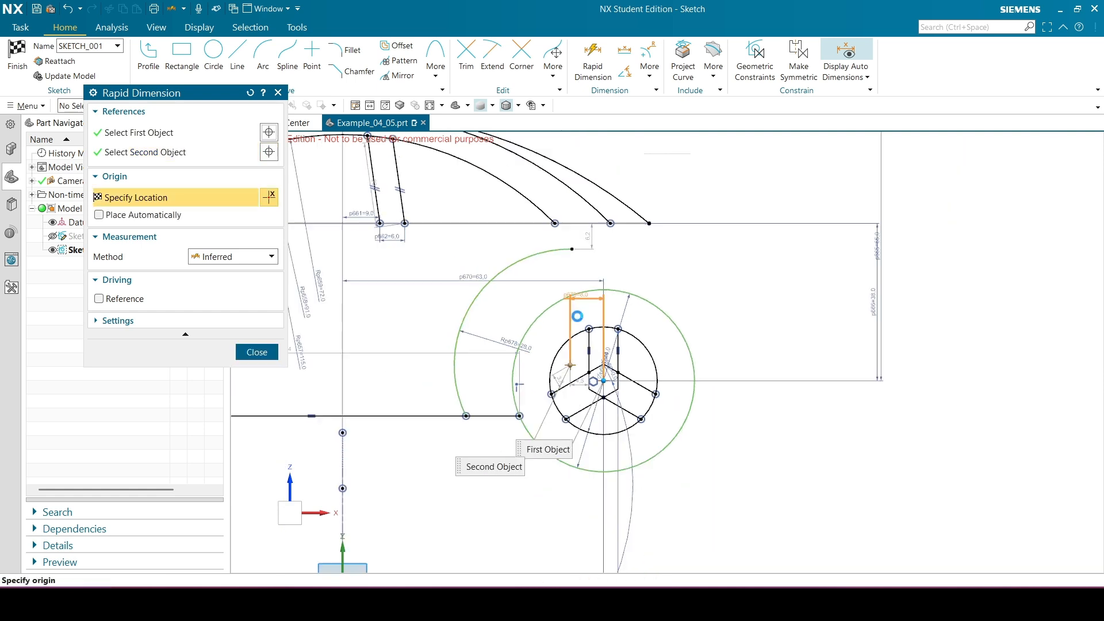
{"action": "scroll", "coordinate": [569, 488], "scroll_direction": "up", "scroll_amount": 2}
{"action": "left_click", "coordinate": [599, 482]}
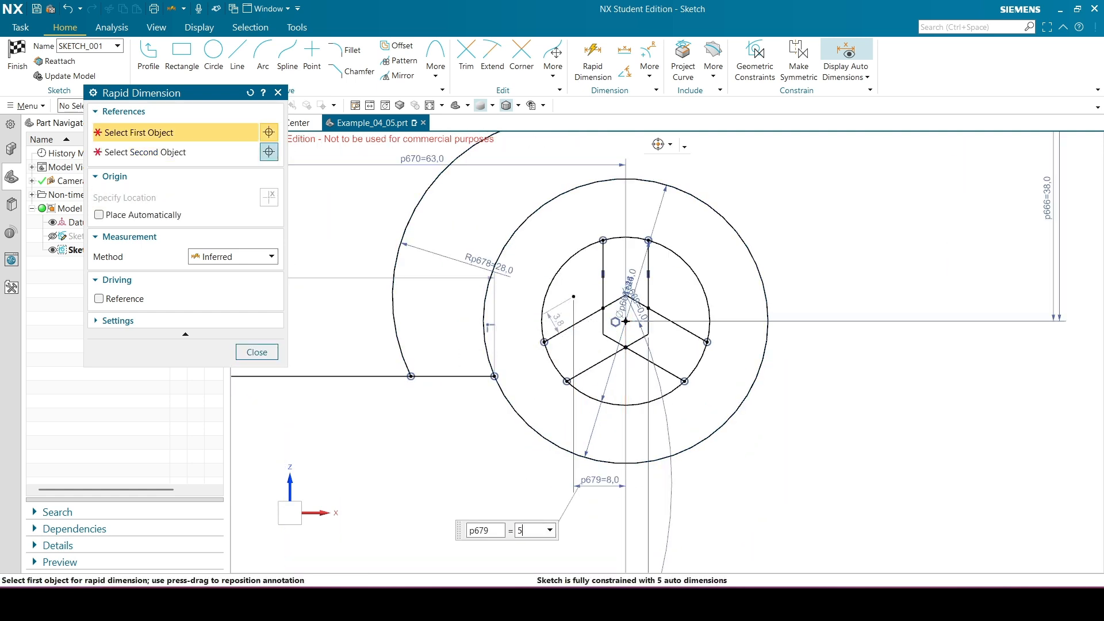
{"action": "key", "text": "Return"}
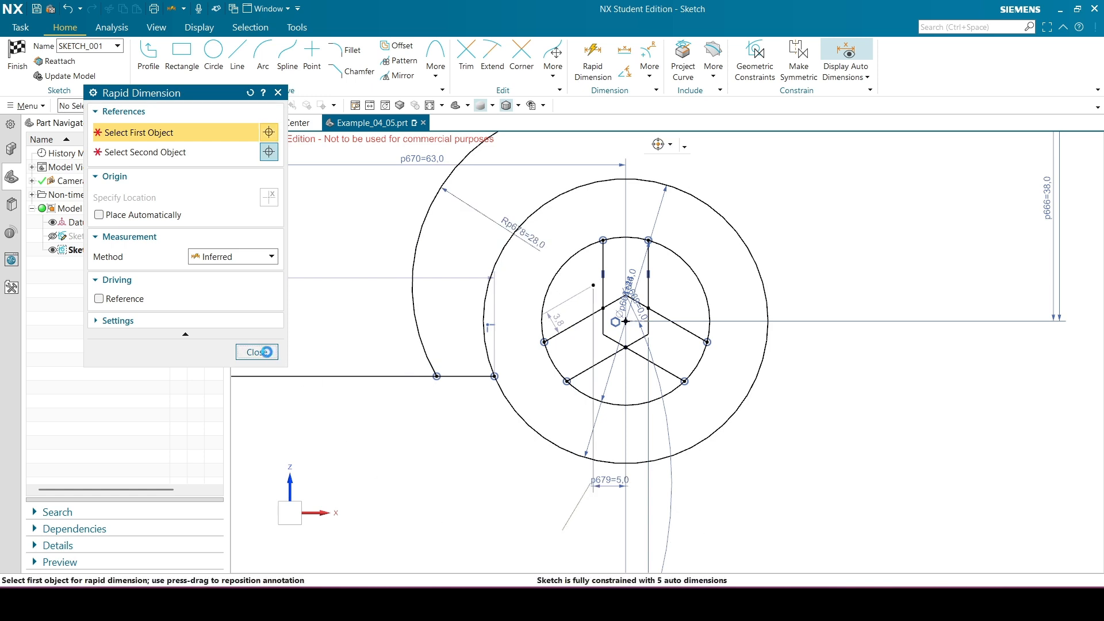
{"action": "left_click", "coordinate": [257, 352]}
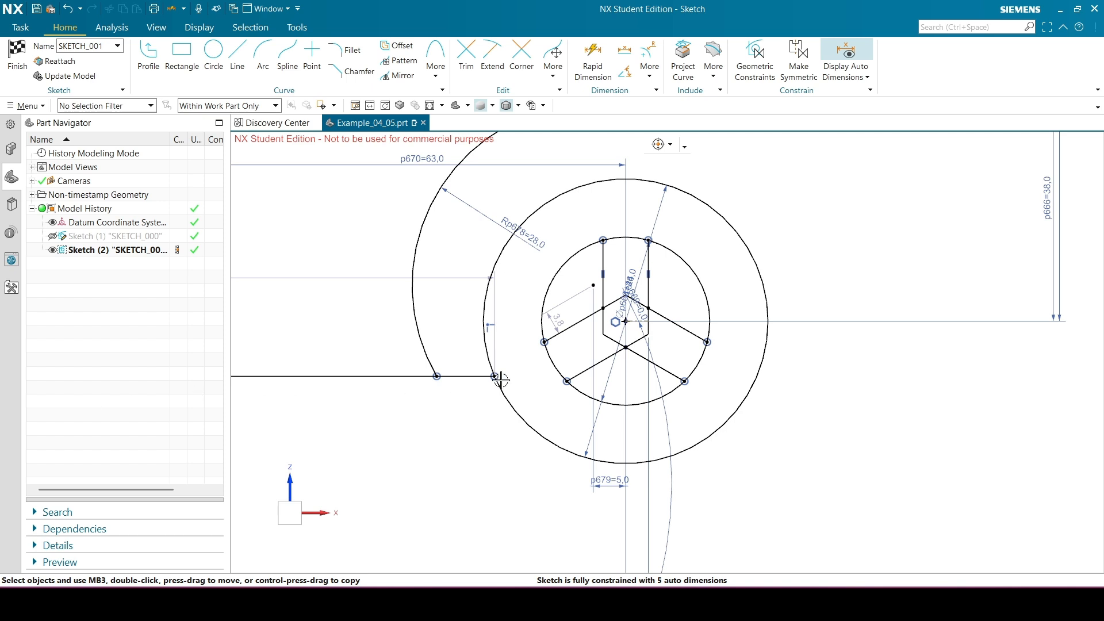
Begin a second center-point arc around the right wheel, beside the radius 28 arc.
{"action": "scroll", "coordinate": [610, 391], "scroll_direction": "up", "scroll_amount": 3}
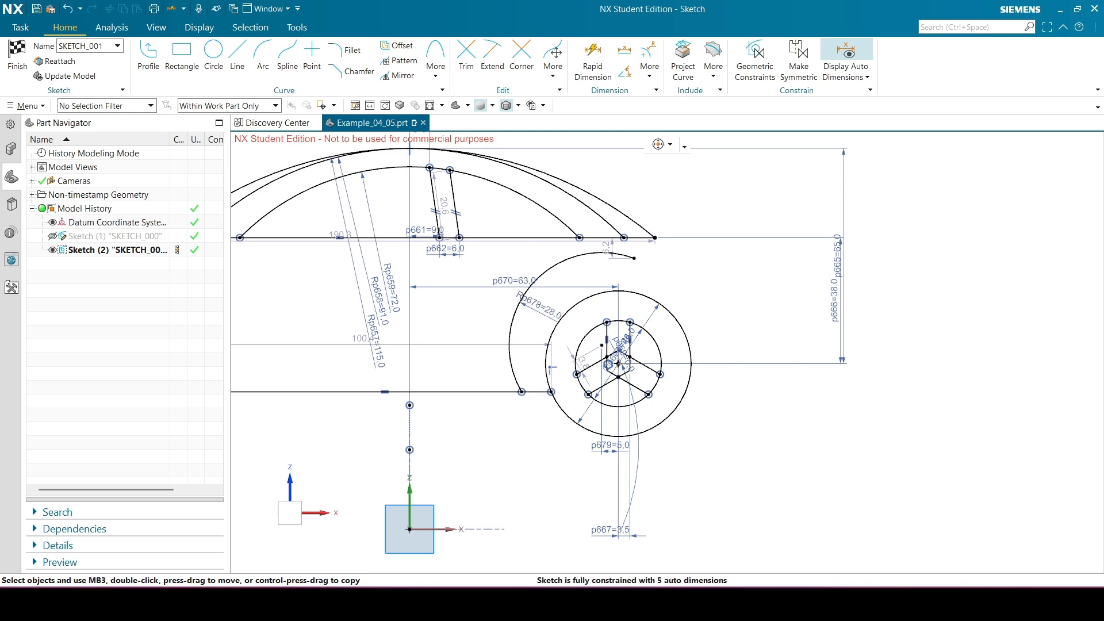
{"action": "left_click", "coordinate": [263, 57]}
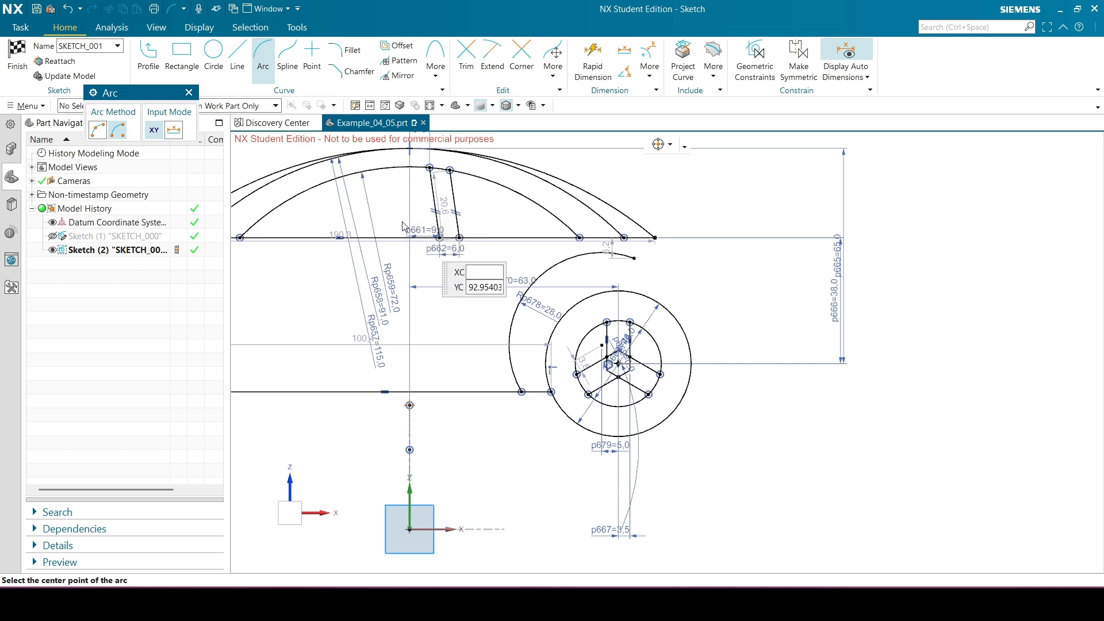
{"action": "scroll", "coordinate": [604, 282], "scroll_direction": "up", "scroll_amount": 4}
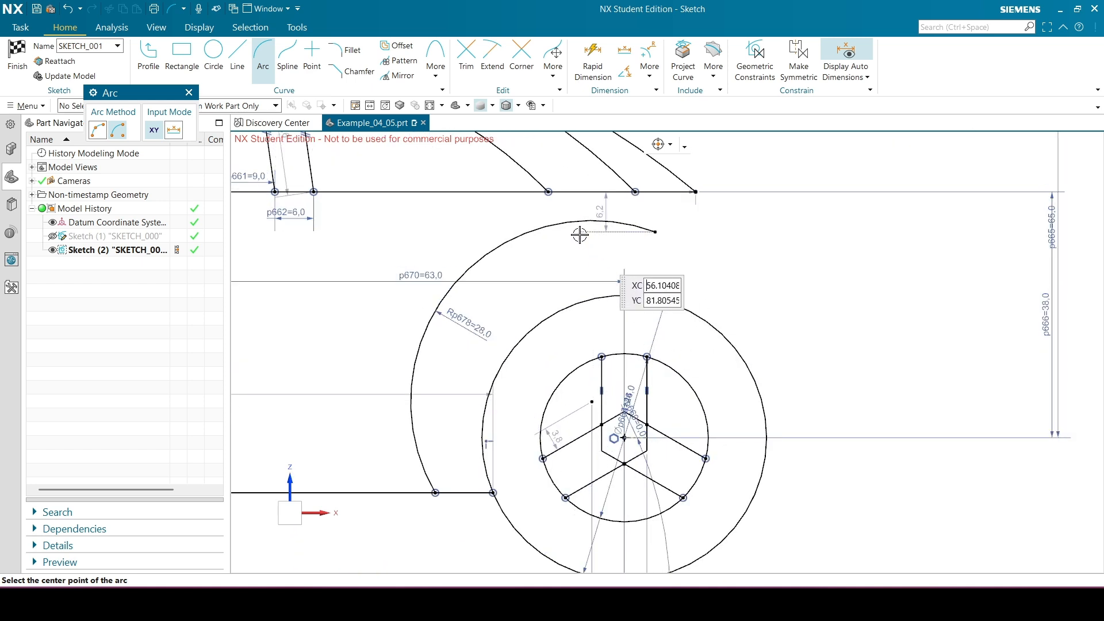
{"action": "scroll", "coordinate": [581, 233], "scroll_direction": "up", "scroll_amount": 3}
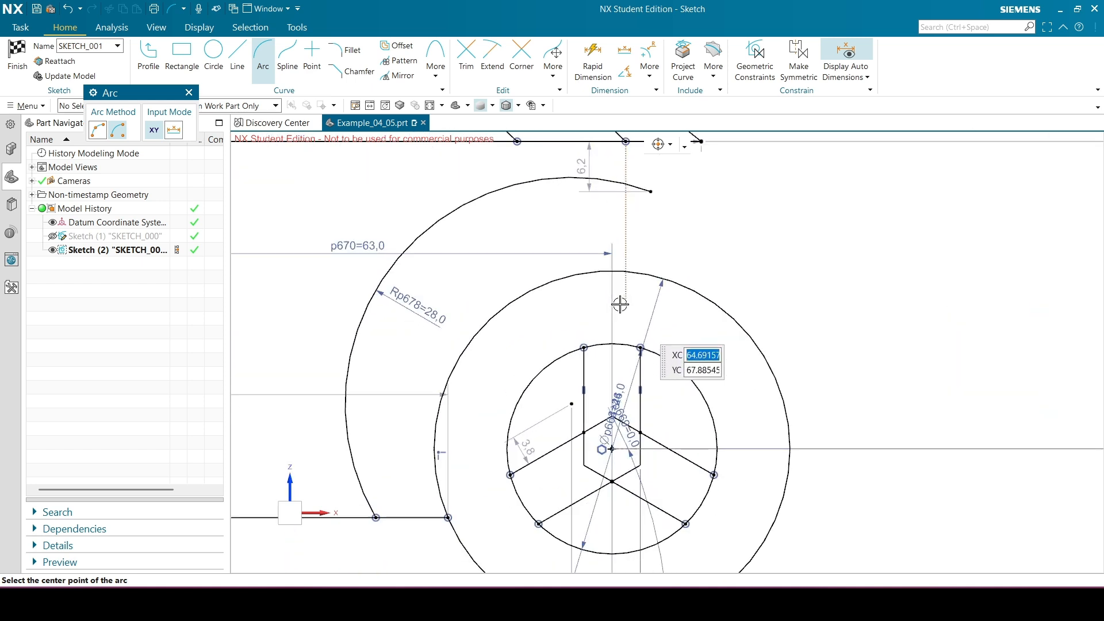
{"action": "scroll", "coordinate": [619, 304], "scroll_direction": "up", "scroll_amount": 1}
{"action": "scroll", "coordinate": [576, 299], "scroll_direction": "down", "scroll_amount": 1}
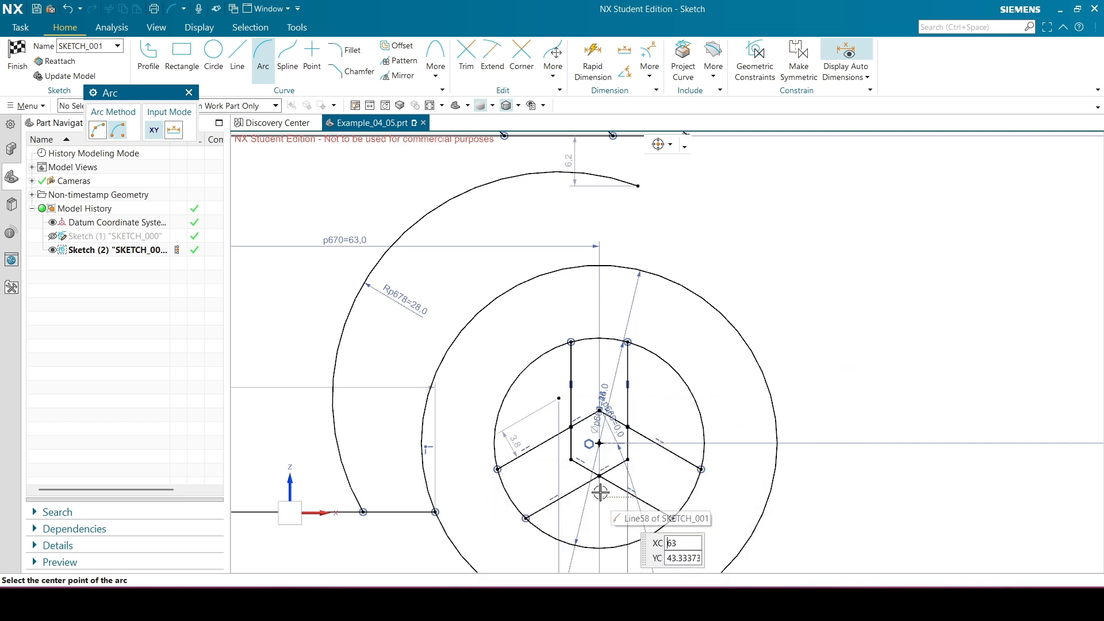
Draw a 37.5 mm radius arc centred below the right wheel's centre, starting near the free end of the 28 mm fender arc.
{"action": "left_click", "coordinate": [599, 490]}
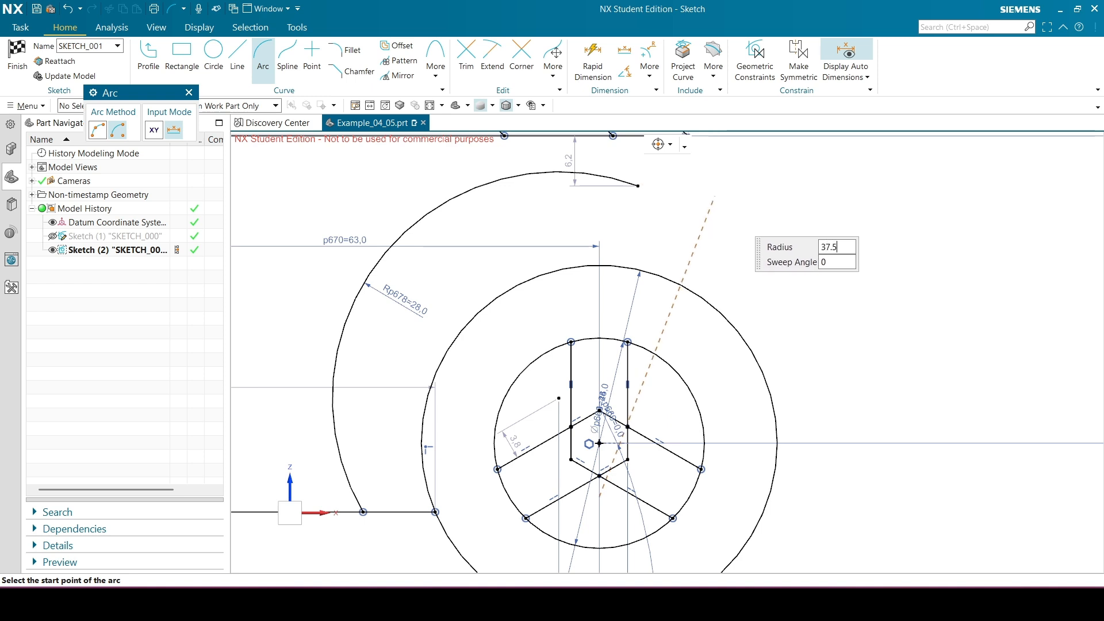
{"action": "left_click", "coordinate": [641, 196]}
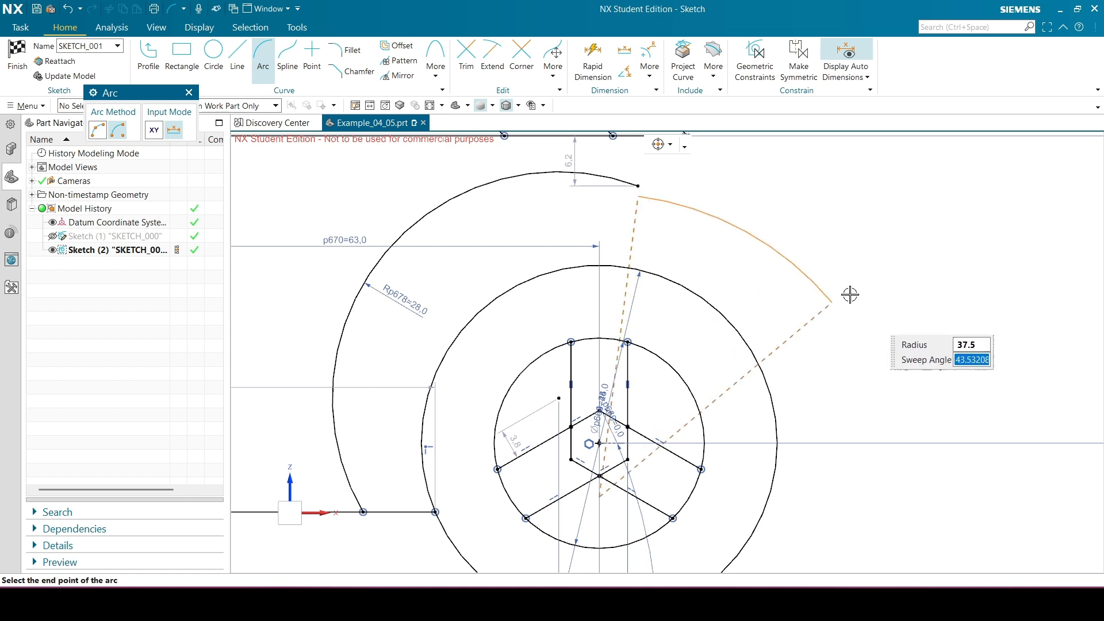
{"action": "left_click", "coordinate": [872, 318]}
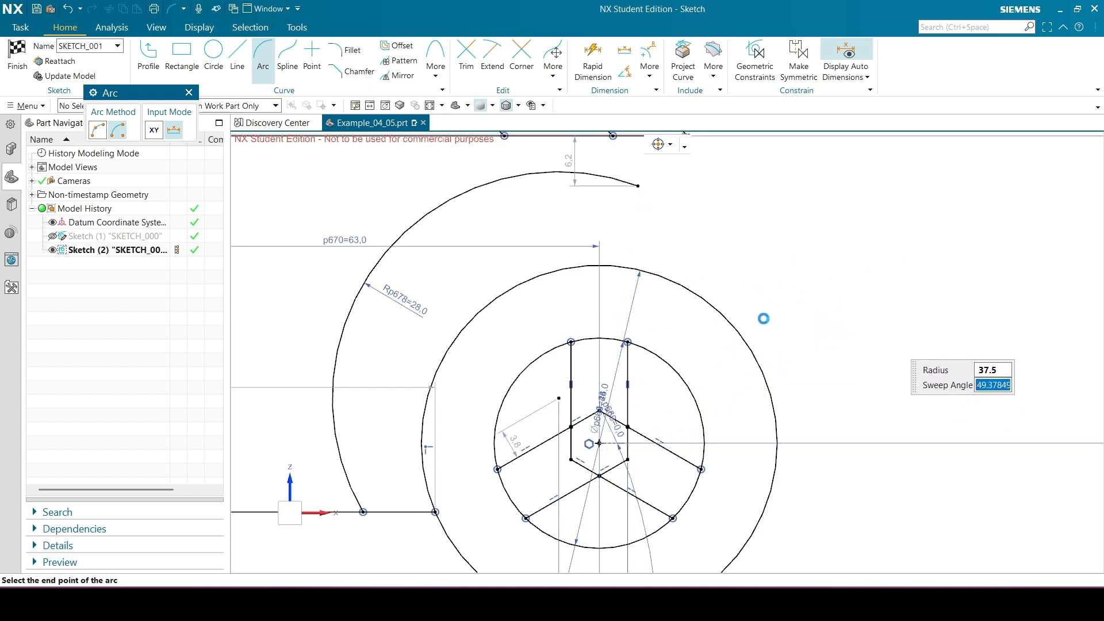
{"action": "left_click", "coordinate": [189, 93]}
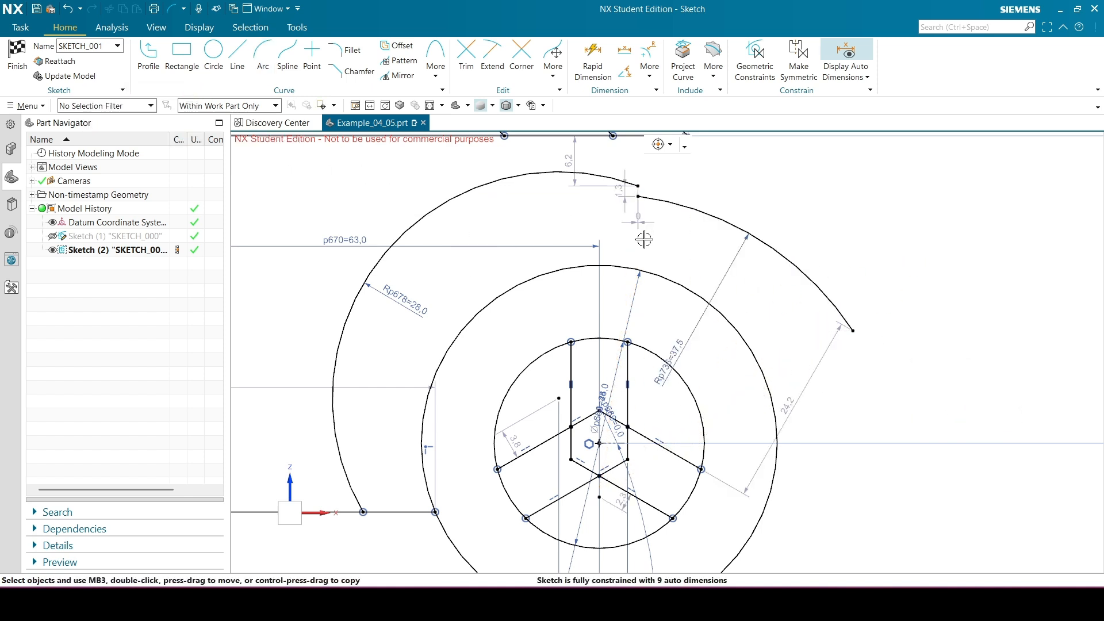
Align the centre of the 37.5 mm radius arc vertically with the right wheel's centre.
{"action": "left_click", "coordinate": [599, 498]}
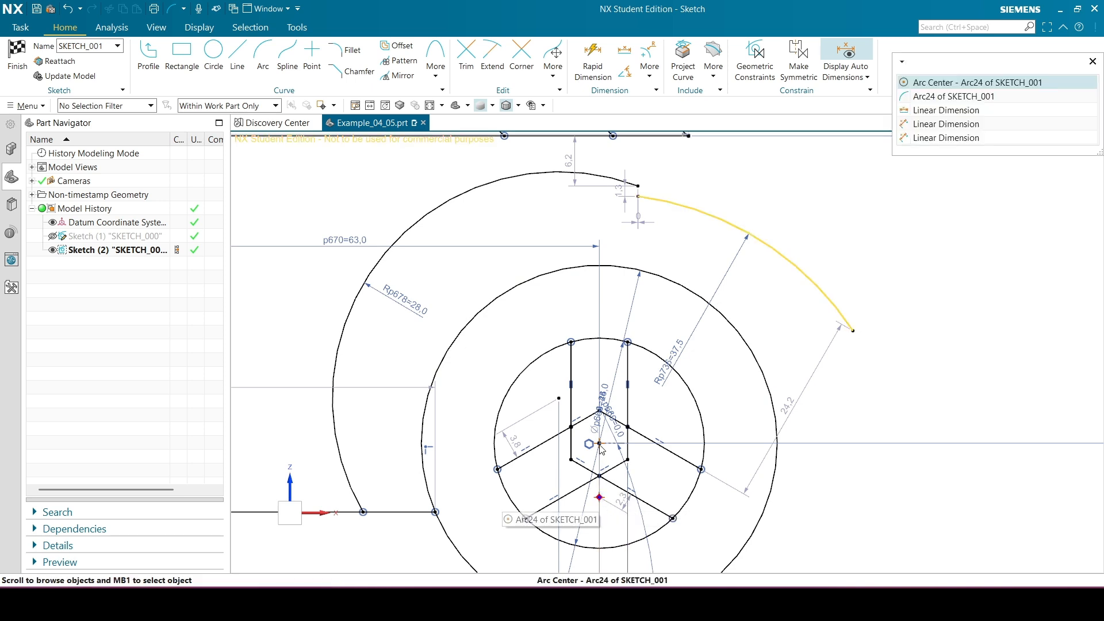
{"action": "left_click", "coordinate": [951, 83]}
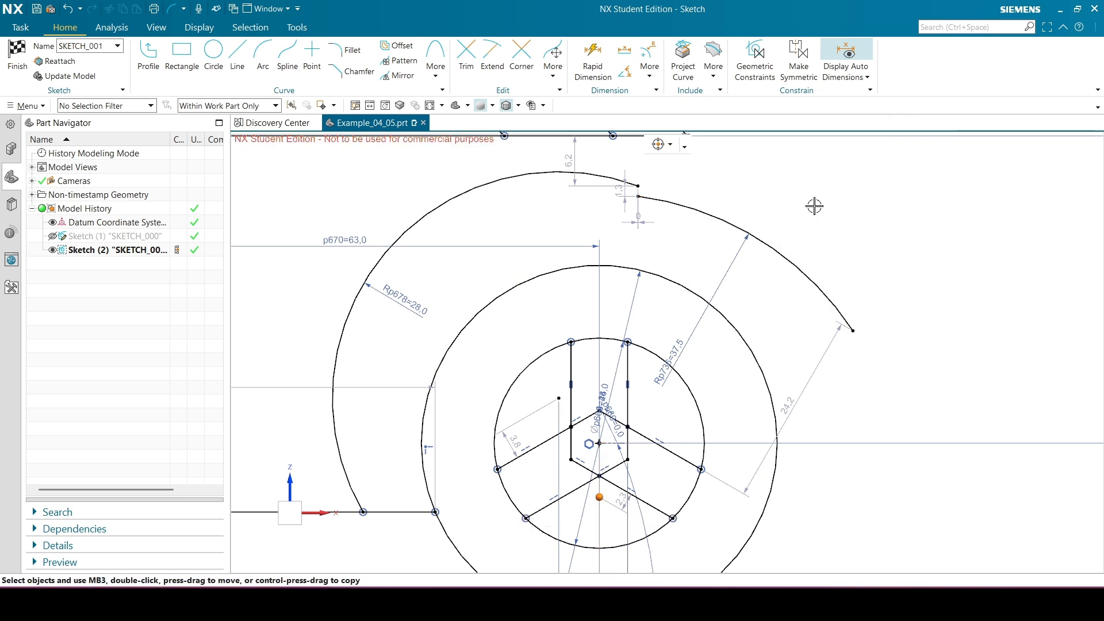
{"action": "left_click", "coordinate": [599, 442]}
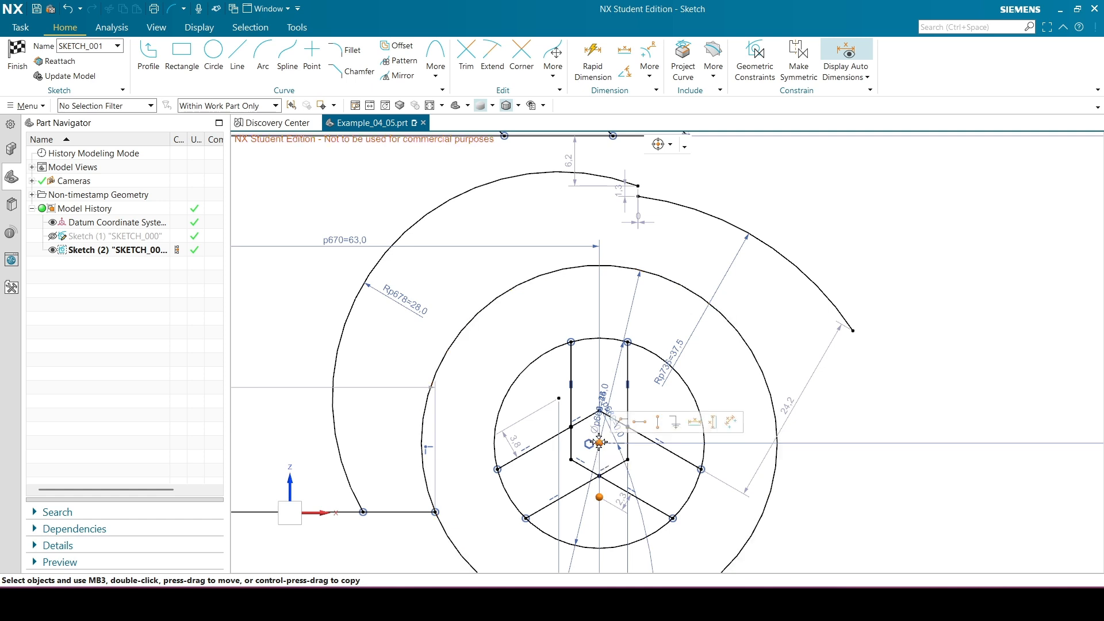
{"action": "left_click", "coordinate": [659, 424]}
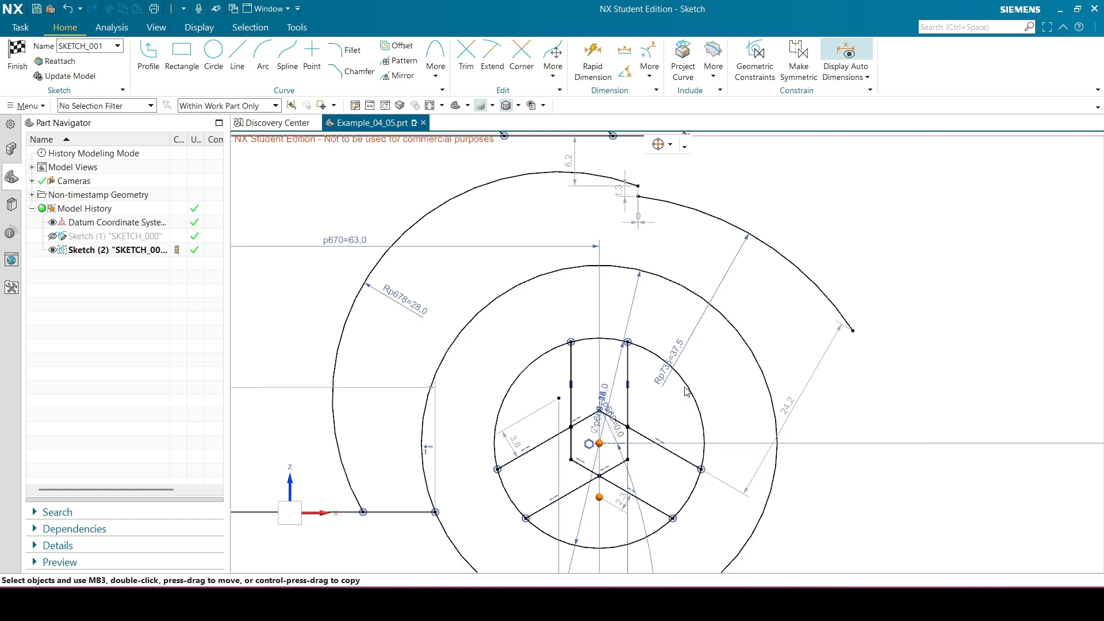
Make the adjacent ends of the 28 mm and 37.5 mm radius fender arcs coincident and make the two arcs tangent.
{"action": "left_click", "coordinate": [636, 198]}
{"action": "left_click", "coordinate": [638, 186]}
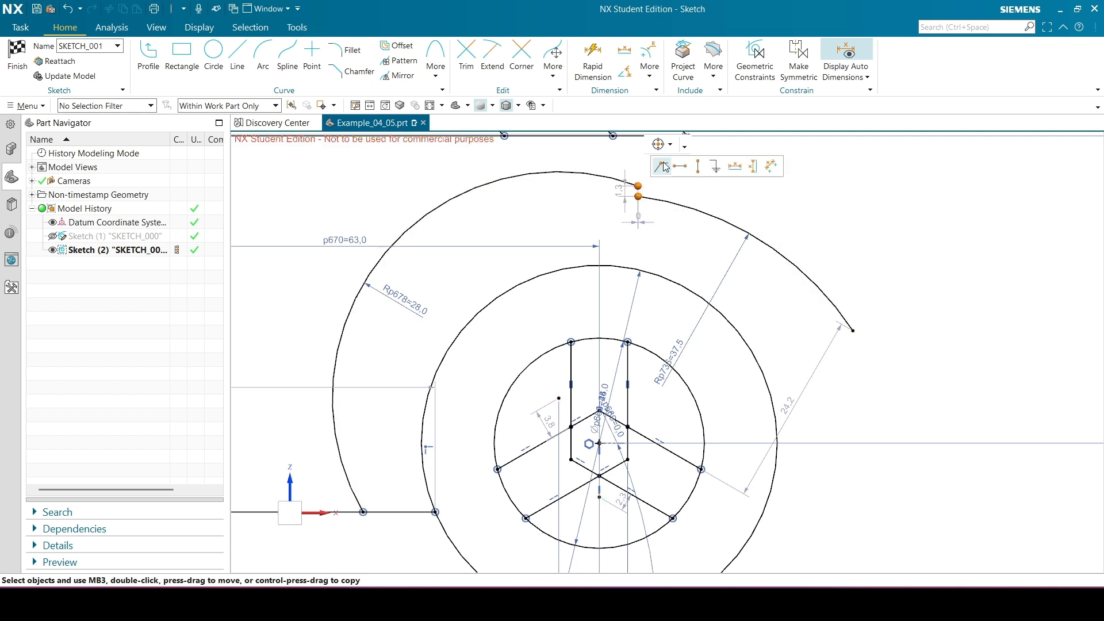
{"action": "left_click", "coordinate": [663, 167]}
{"action": "left_click", "coordinate": [665, 197]}
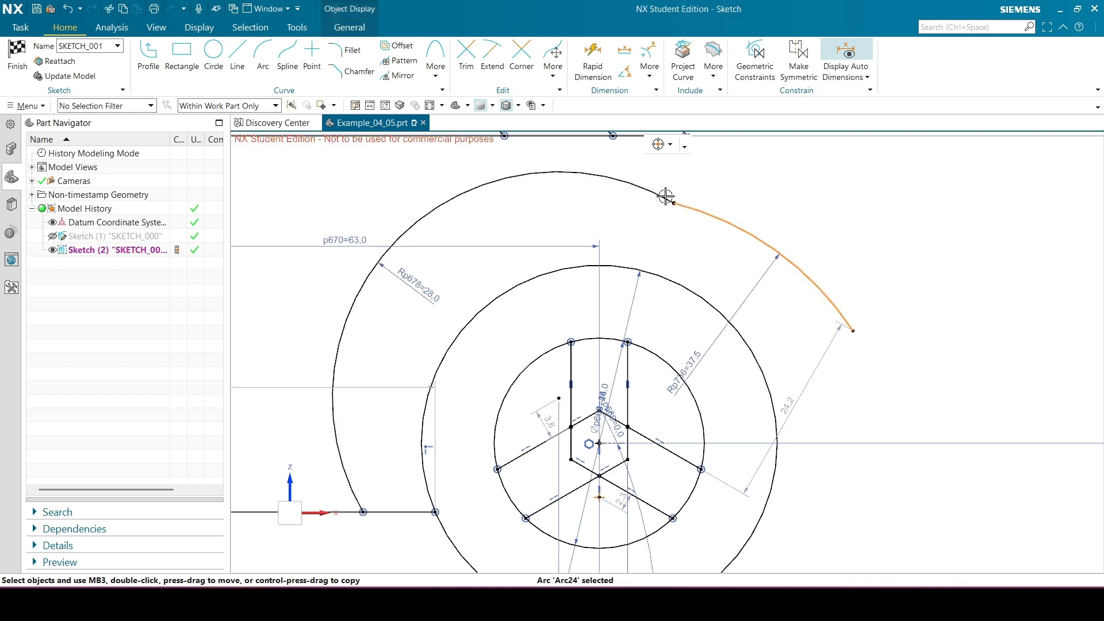
{"action": "left_click", "coordinate": [664, 195]}
{"action": "left_click", "coordinate": [756, 178]}
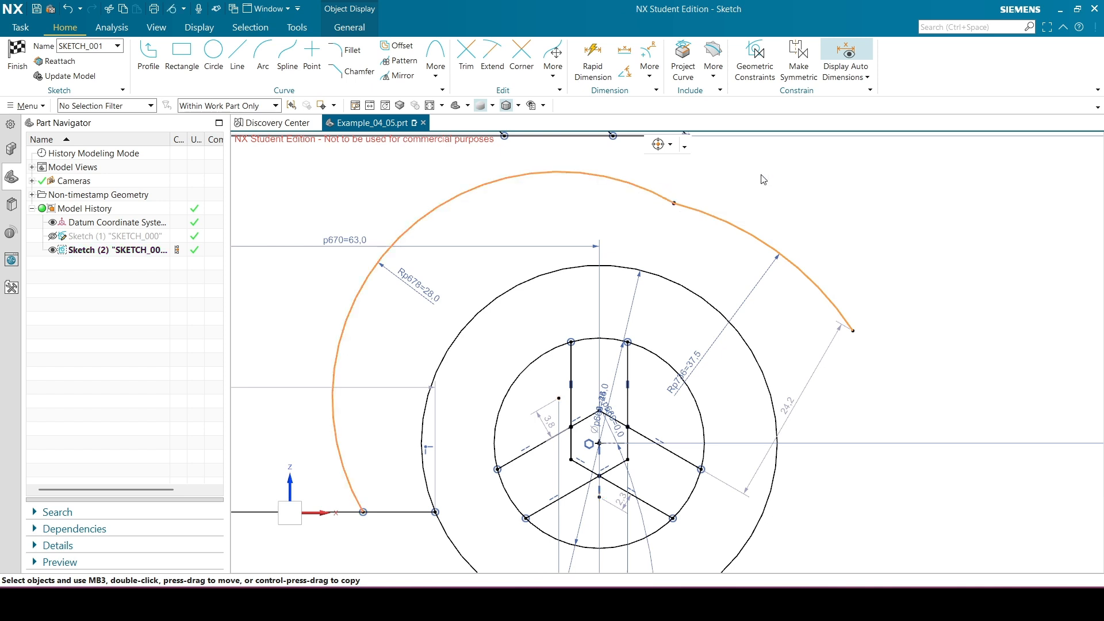
Draw a 14 mm radius arc from near the free end of the 37.5 mm arc down to near the right tyre's outer circle.
{"action": "scroll", "coordinate": [689, 223], "scroll_direction": "down", "scroll_amount": 1}
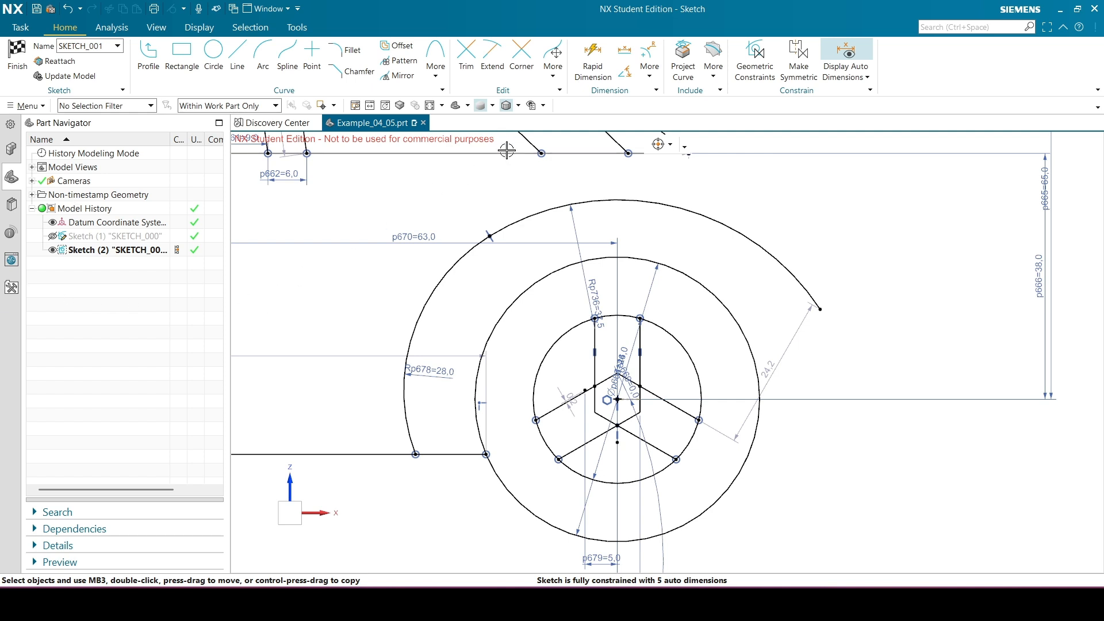
{"action": "scroll", "coordinate": [678, 338], "scroll_direction": "down", "scroll_amount": 3}
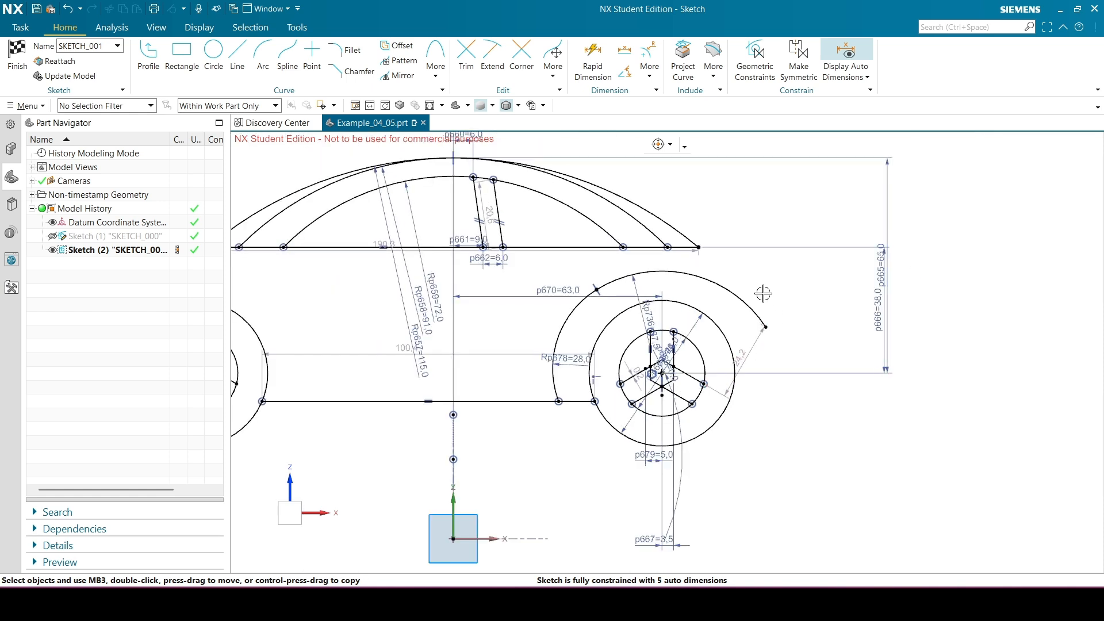
{"action": "scroll", "coordinate": [760, 286], "scroll_direction": "up", "scroll_amount": 2}
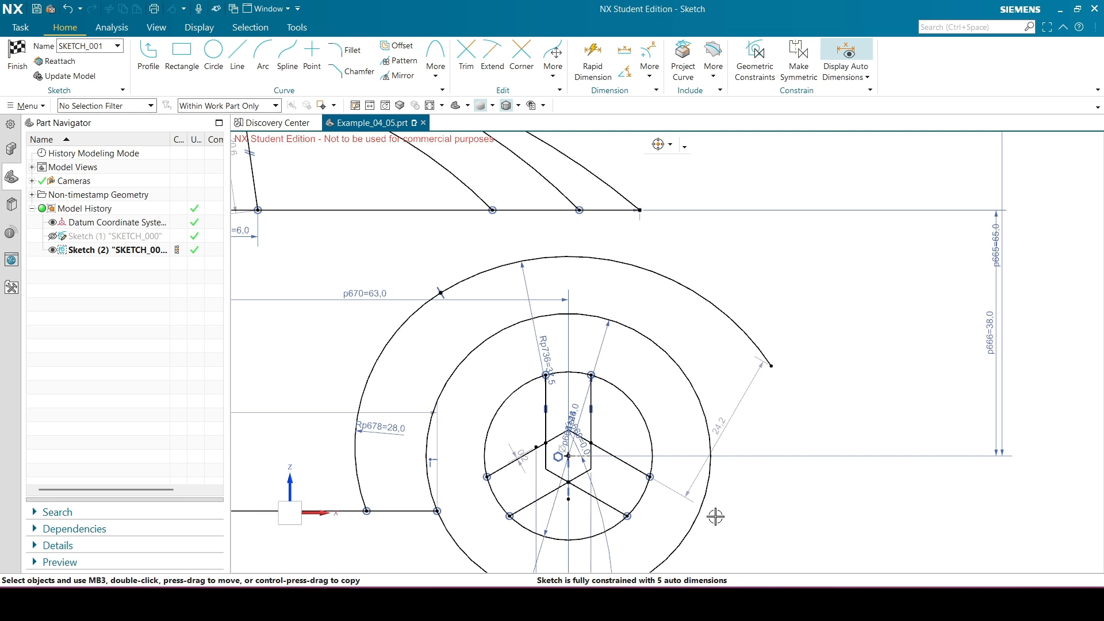
{"action": "left_click", "coordinate": [263, 56]}
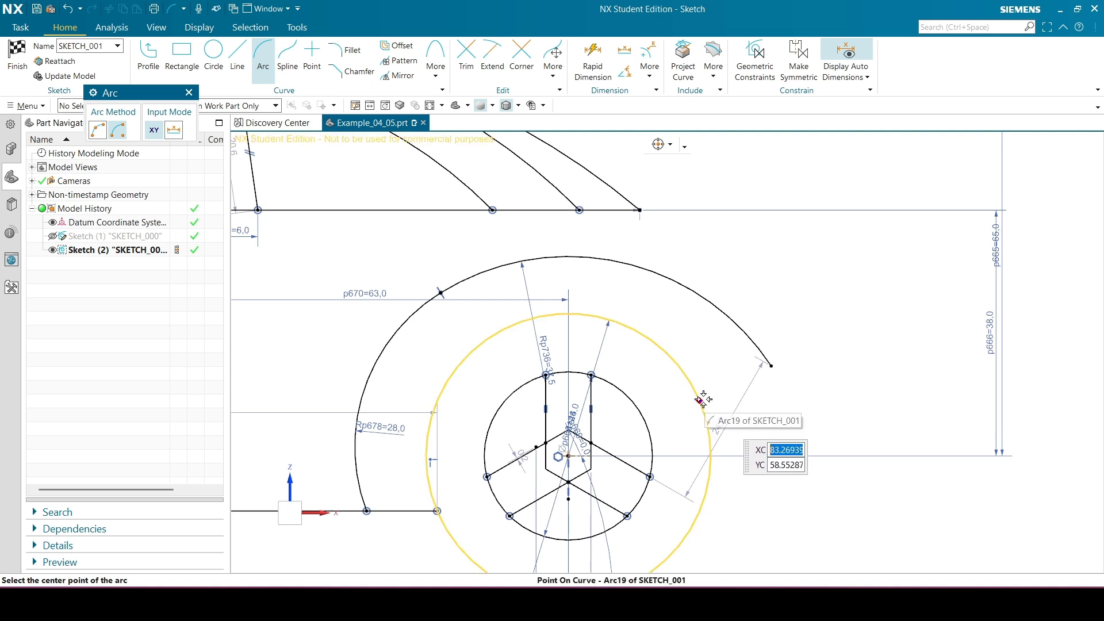
{"action": "left_click", "coordinate": [707, 398]}
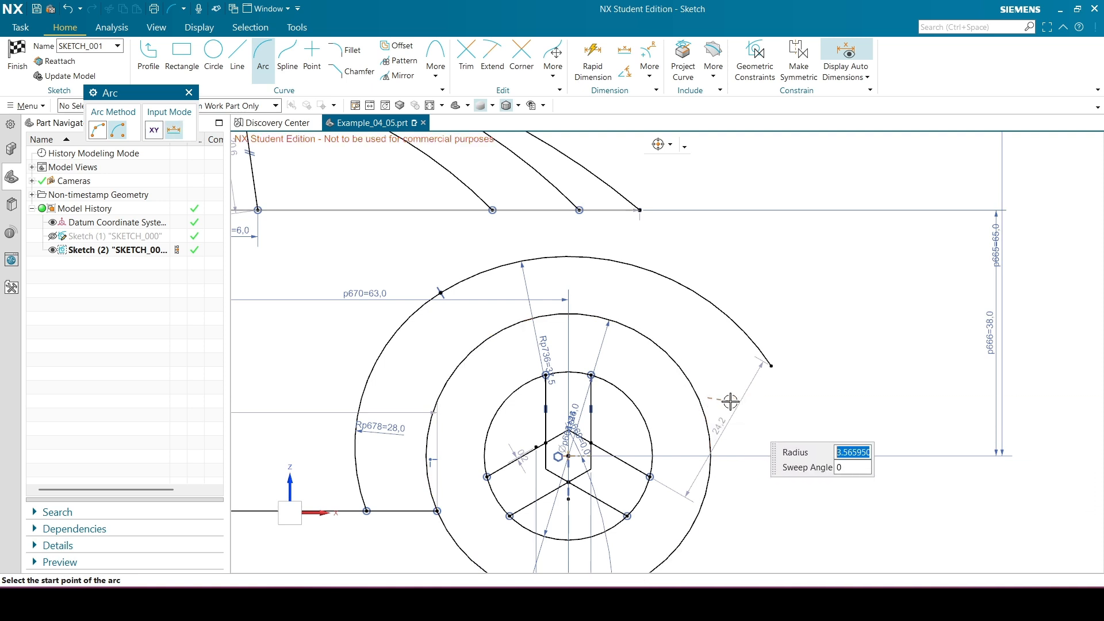
{"action": "left_click", "coordinate": [783, 368]}
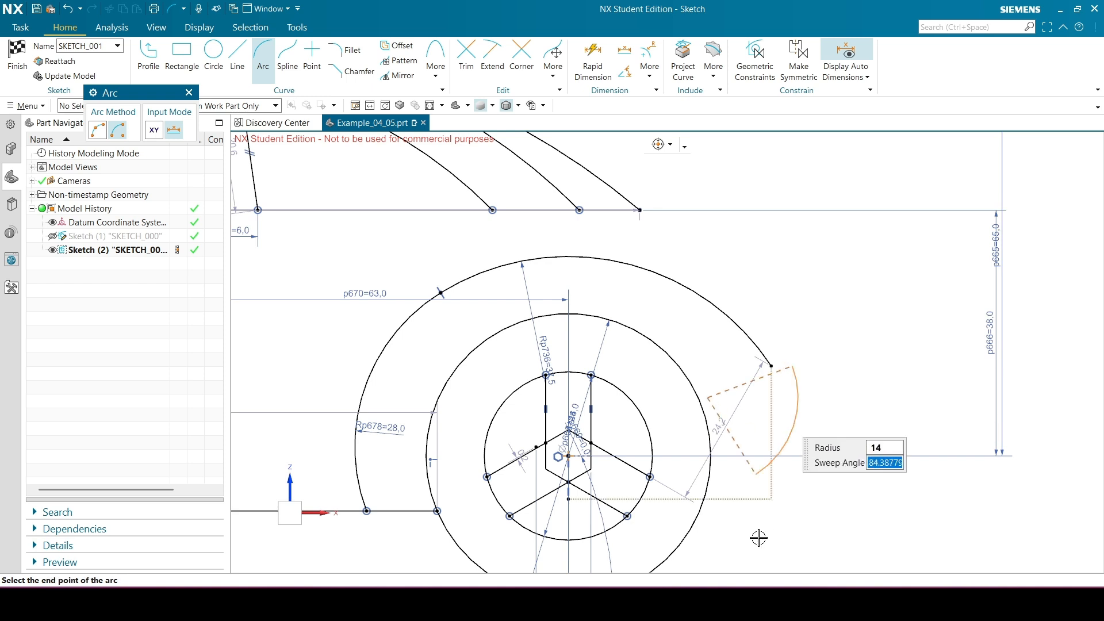
{"action": "left_click", "coordinate": [710, 479]}
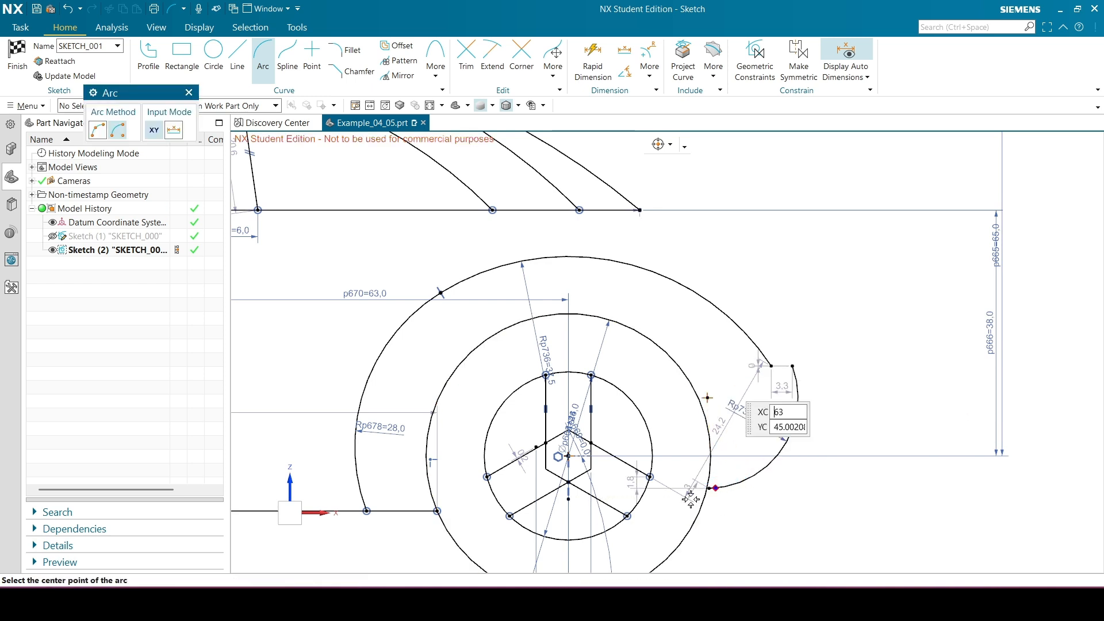
{"action": "key", "text": "Escape"}
Constrain the lower end of the 14 mm radius arc to lie on the right tyre's outer circle.
{"action": "scroll", "coordinate": [741, 500], "scroll_direction": "up", "scroll_amount": 5}
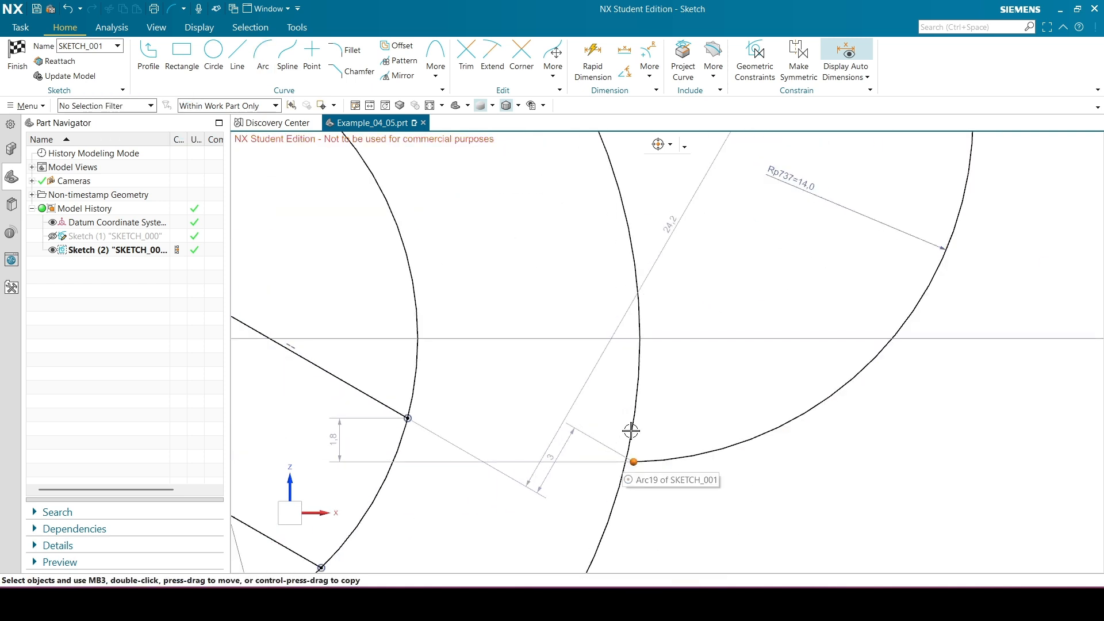
{"action": "left_click", "coordinate": [634, 429]}
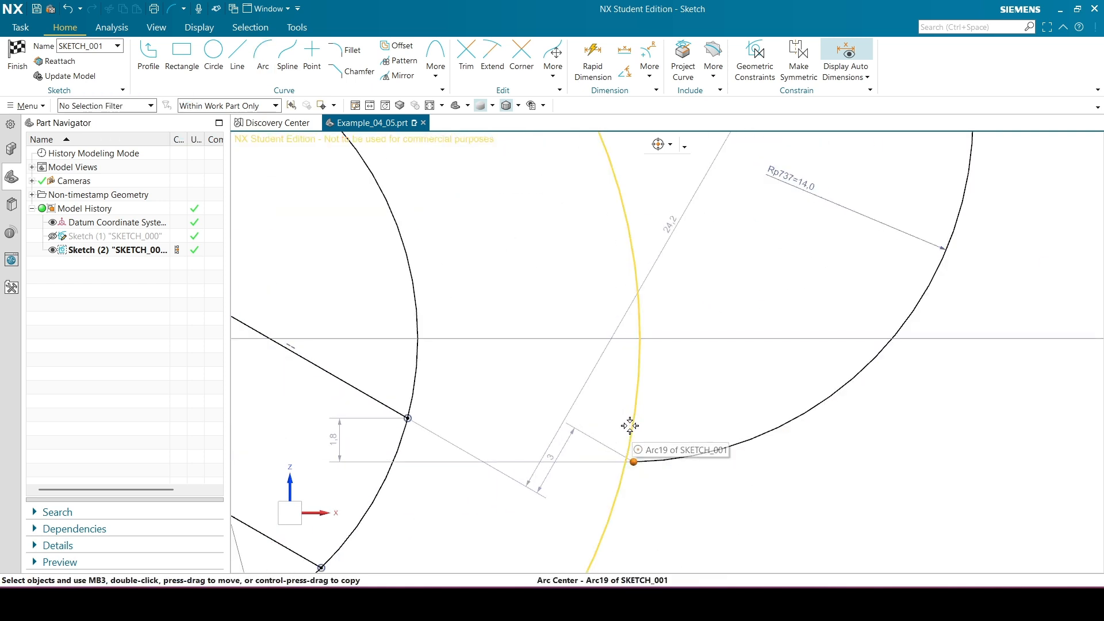
{"action": "left_click_drag", "start_coordinate": [632, 429], "coordinate": [633, 430]}
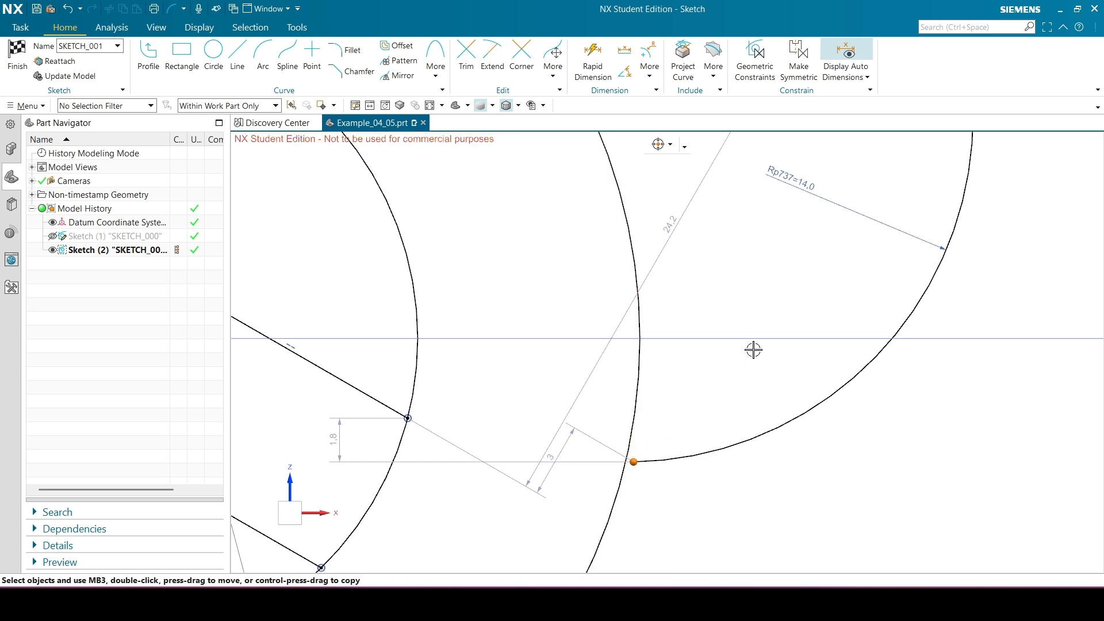
{"action": "left_click", "coordinate": [633, 431]}
{"action": "left_click", "coordinate": [657, 419]}
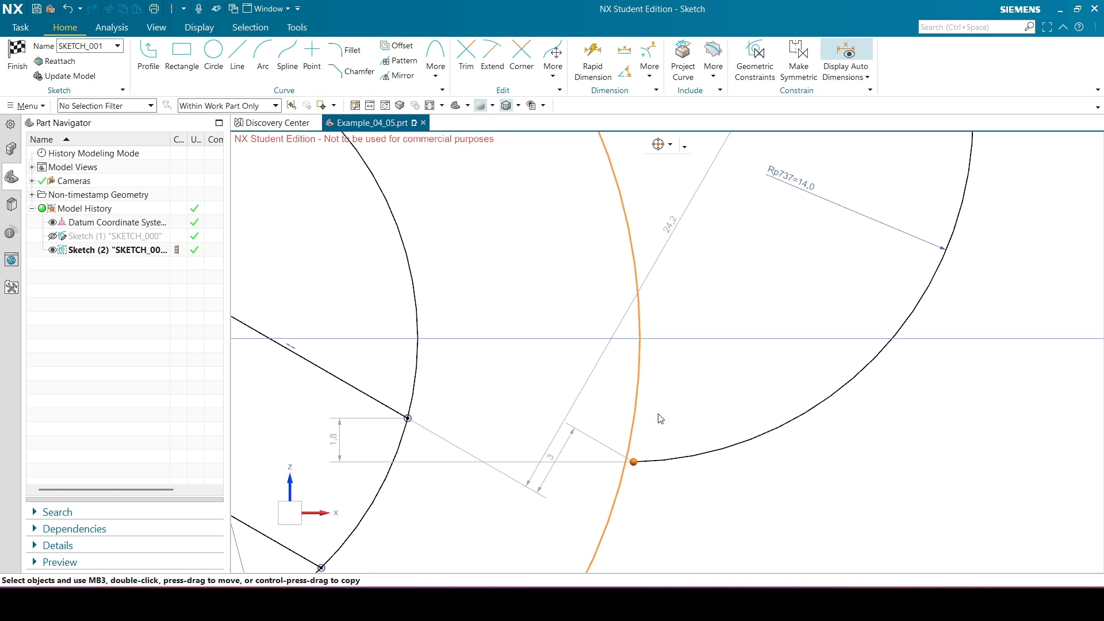
Make the upper end of the 14 mm arc coincident with the free end of the 37.5 mm arc and make both arcs tangent.
{"action": "scroll", "coordinate": [647, 482], "scroll_direction": "down", "scroll_amount": 4}
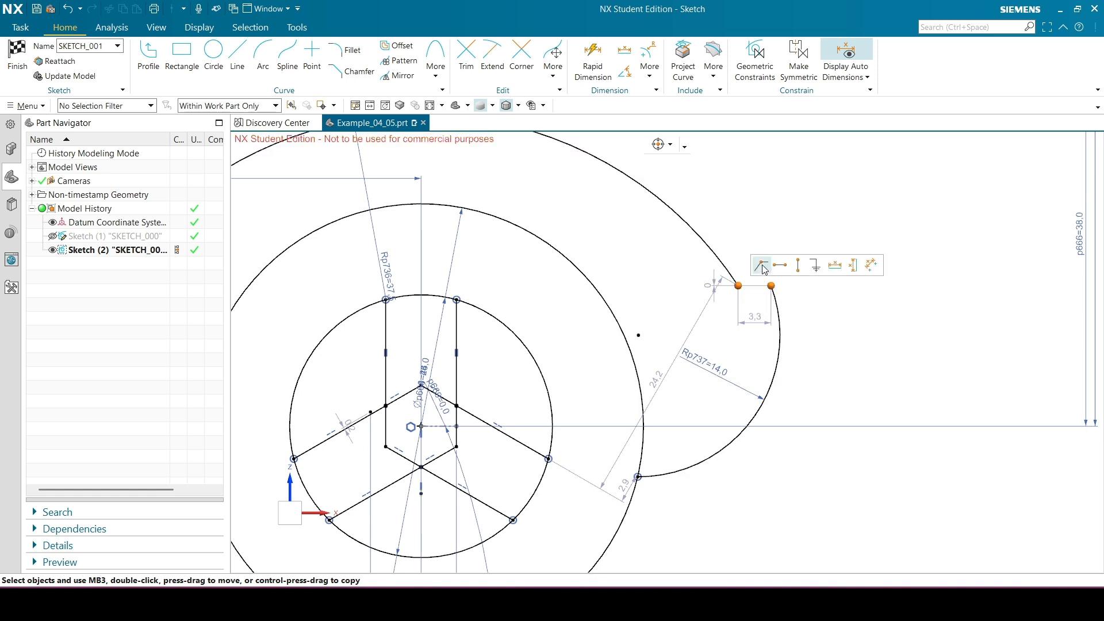
{"action": "left_click", "coordinate": [762, 267]}
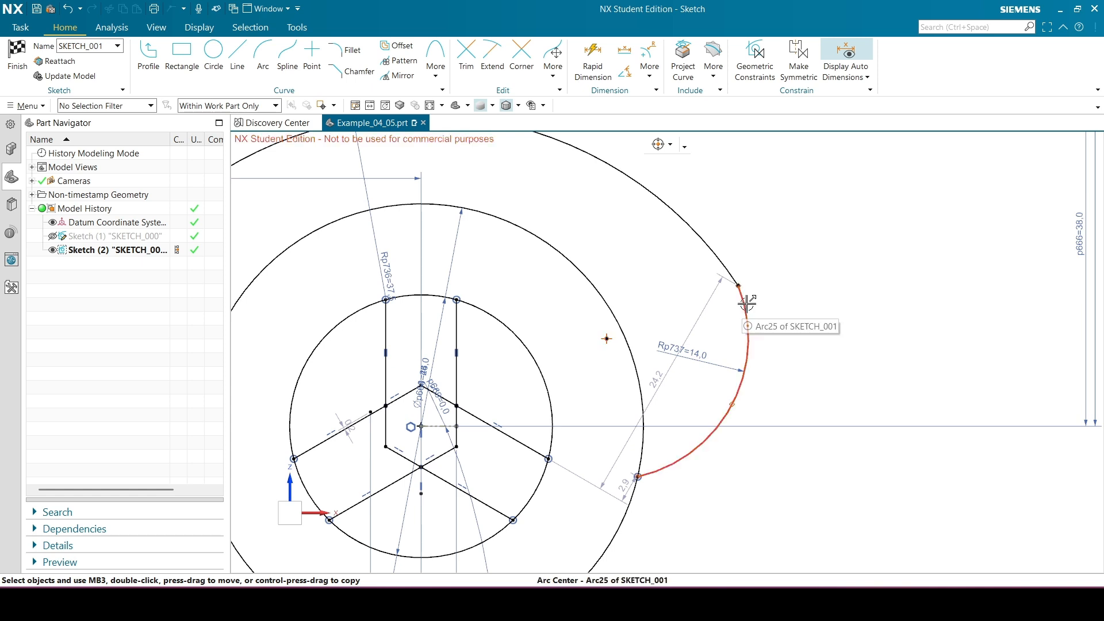
{"action": "left_click", "coordinate": [747, 325]}
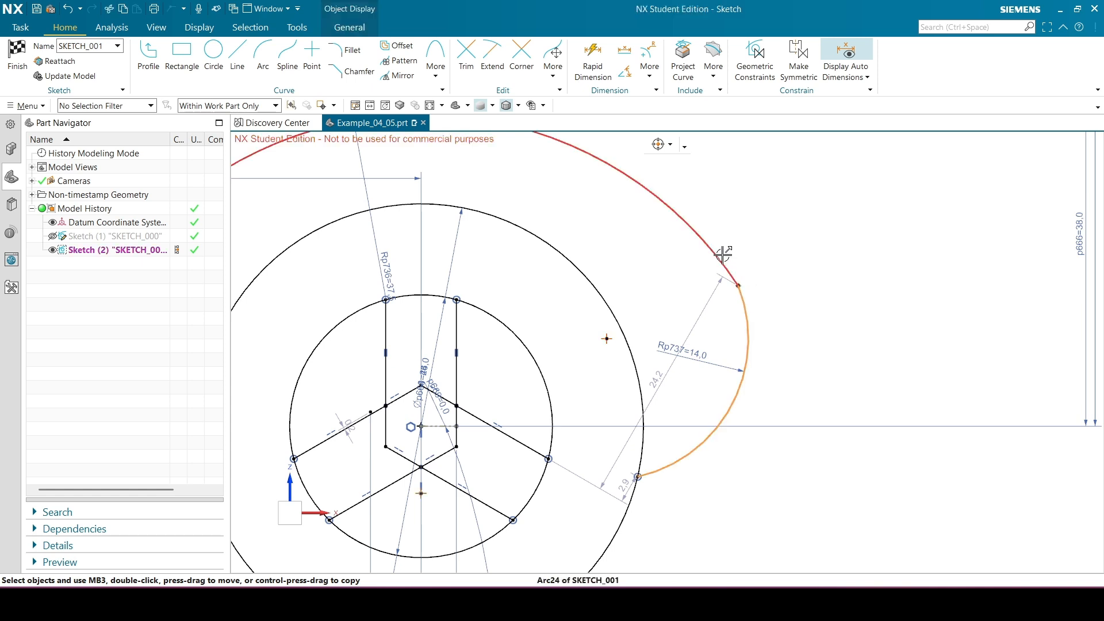
{"action": "left_click", "coordinate": [722, 253]}
{"action": "left_click", "coordinate": [823, 237]}
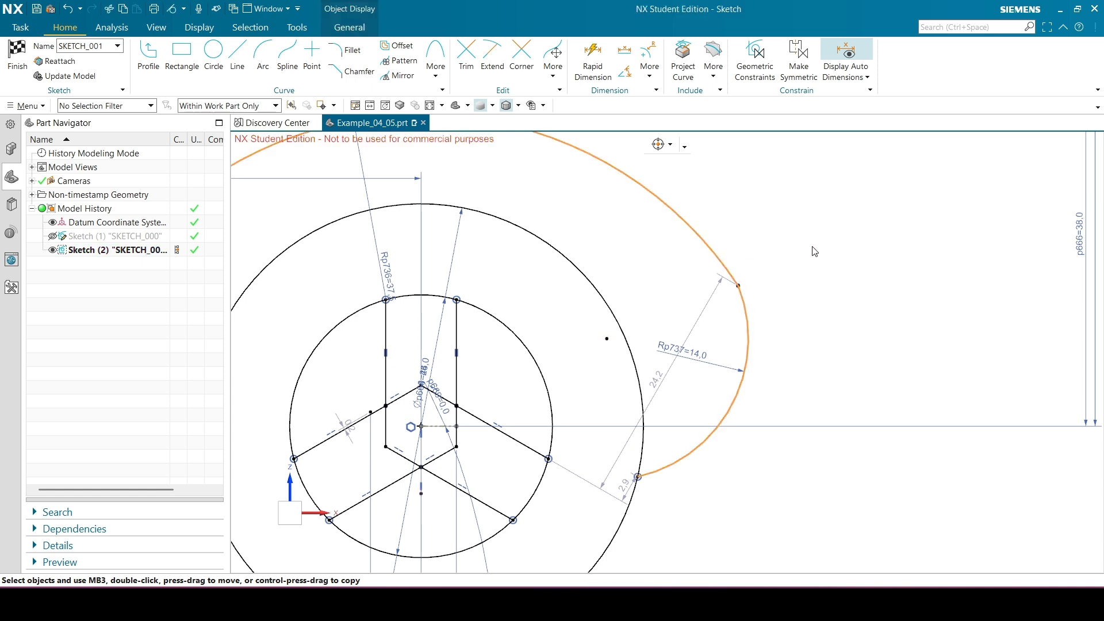
Try to extend the outer roof arc past the horizontal window line, at its end above the right wheel.
{"action": "scroll", "coordinate": [662, 310], "scroll_direction": "down", "scroll_amount": 3}
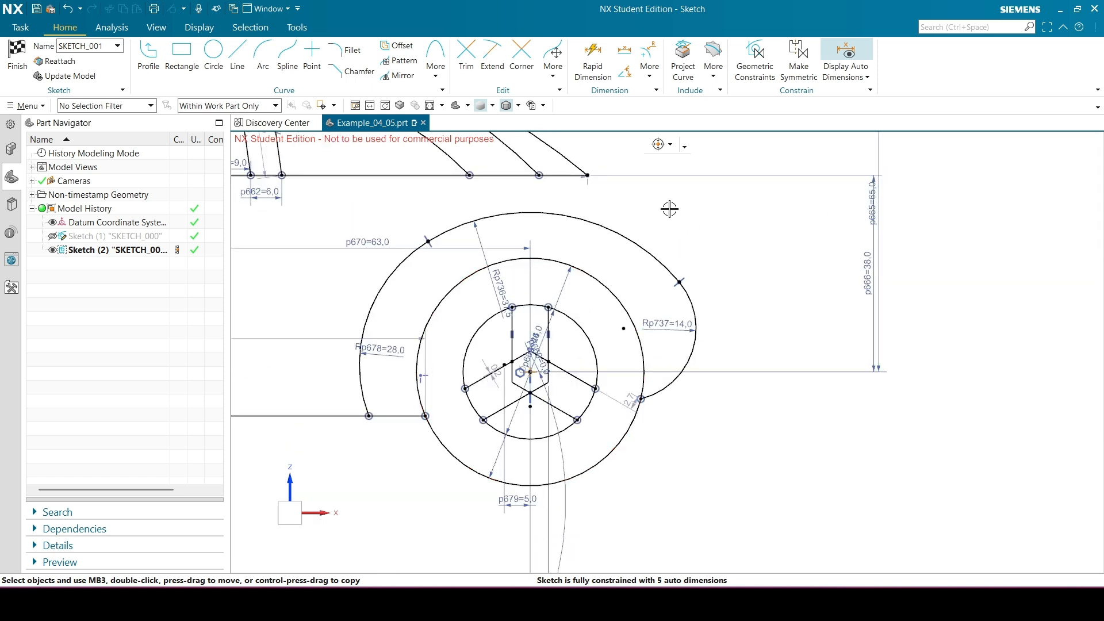
{"action": "scroll", "coordinate": [648, 292], "scroll_direction": "down", "scroll_amount": 3}
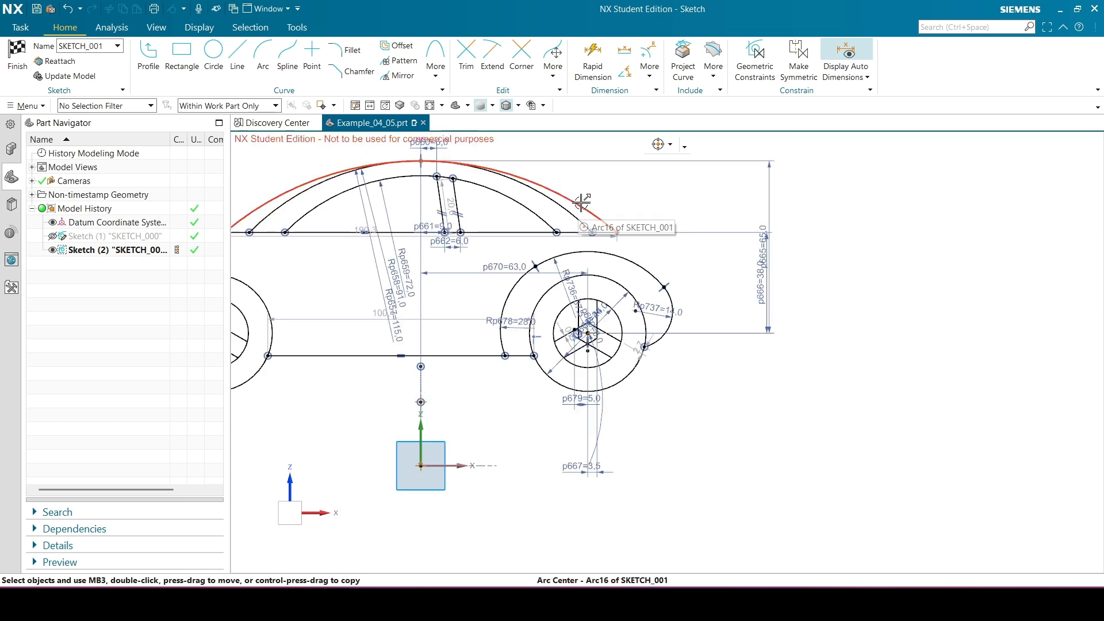
{"action": "scroll", "coordinate": [608, 208], "scroll_direction": "up", "scroll_amount": 3}
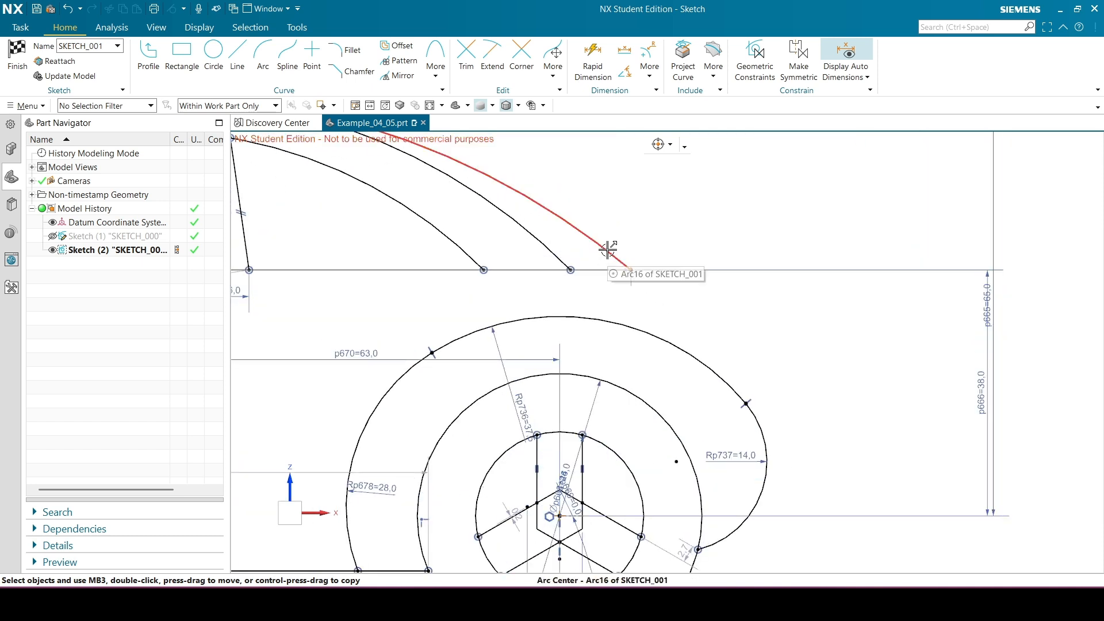
{"action": "scroll", "coordinate": [656, 279], "scroll_direction": "down", "scroll_amount": 1}
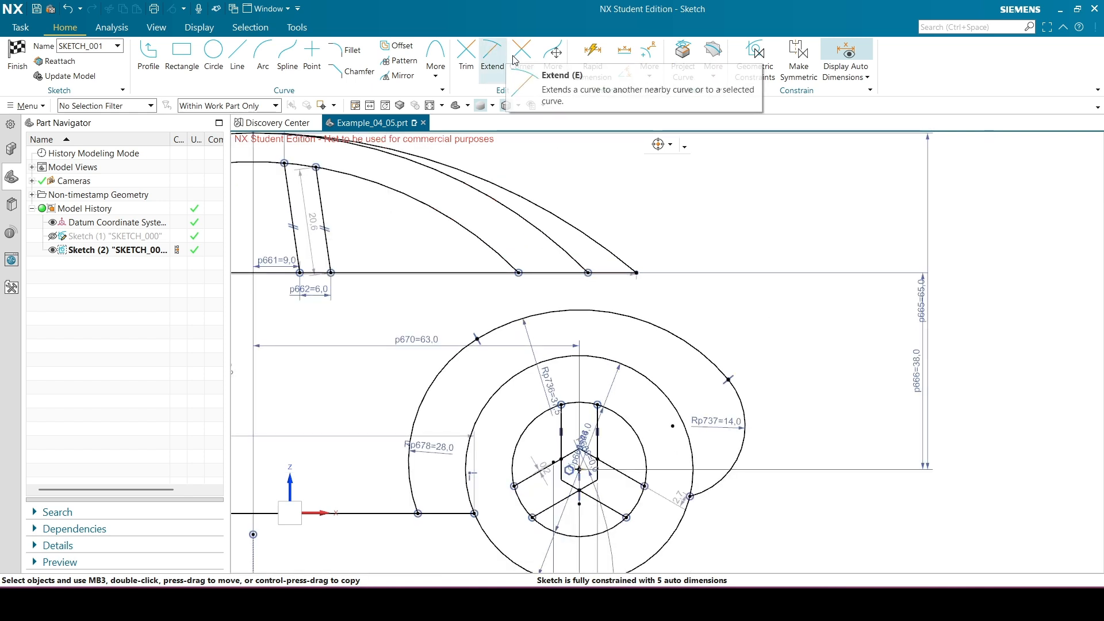
{"action": "left_click", "coordinate": [490, 61]}
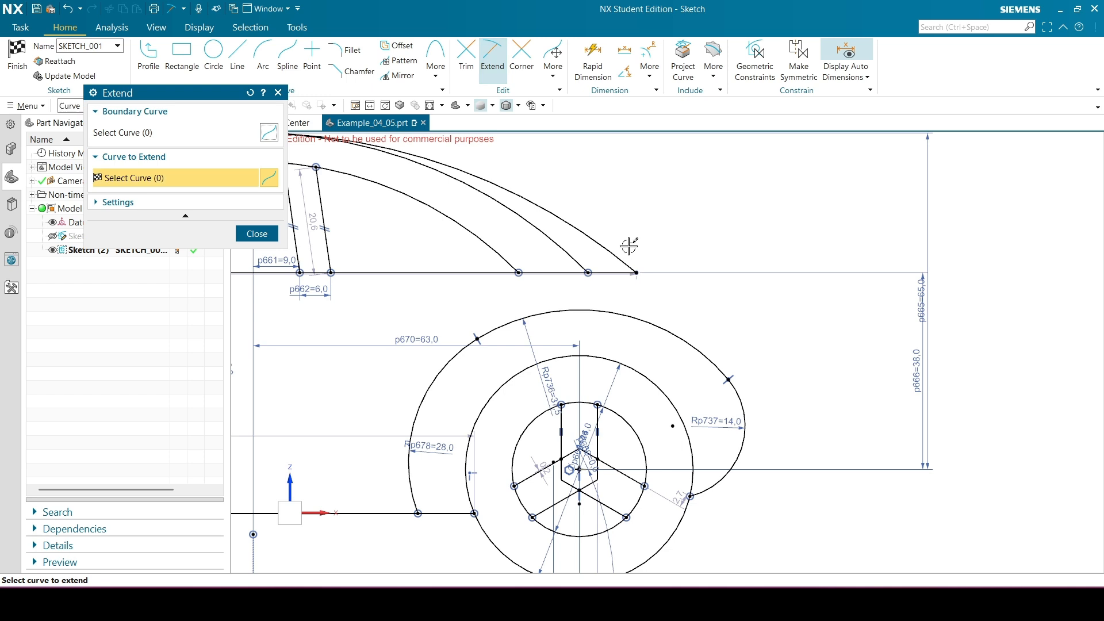
{"action": "scroll", "coordinate": [627, 259], "scroll_direction": "down", "scroll_amount": 3}
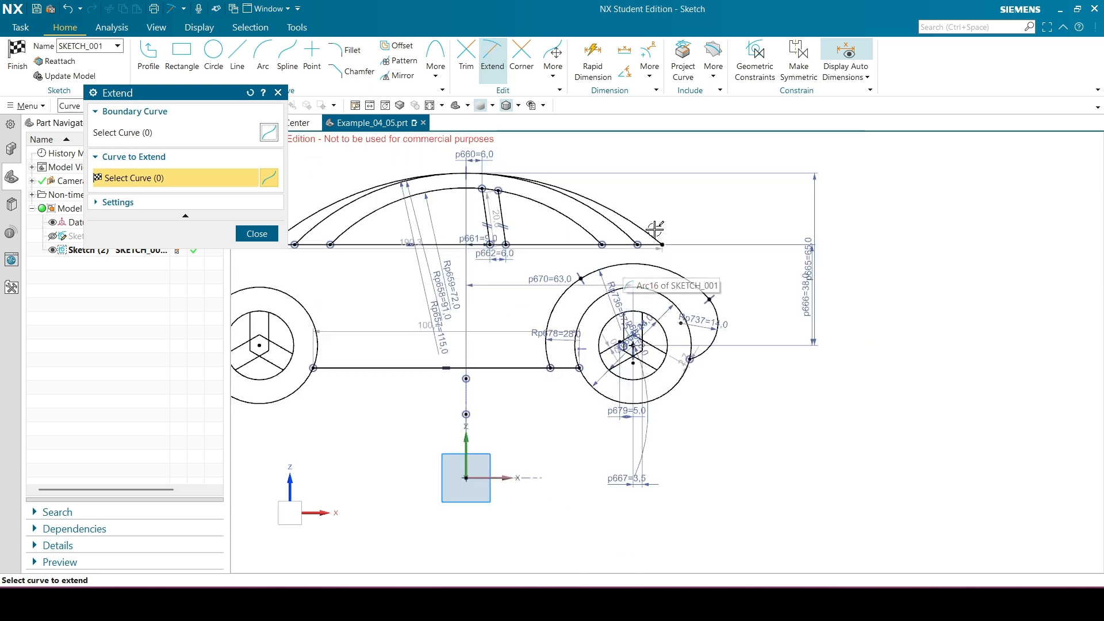
{"action": "scroll", "coordinate": [646, 230], "scroll_direction": "down", "scroll_amount": 2}
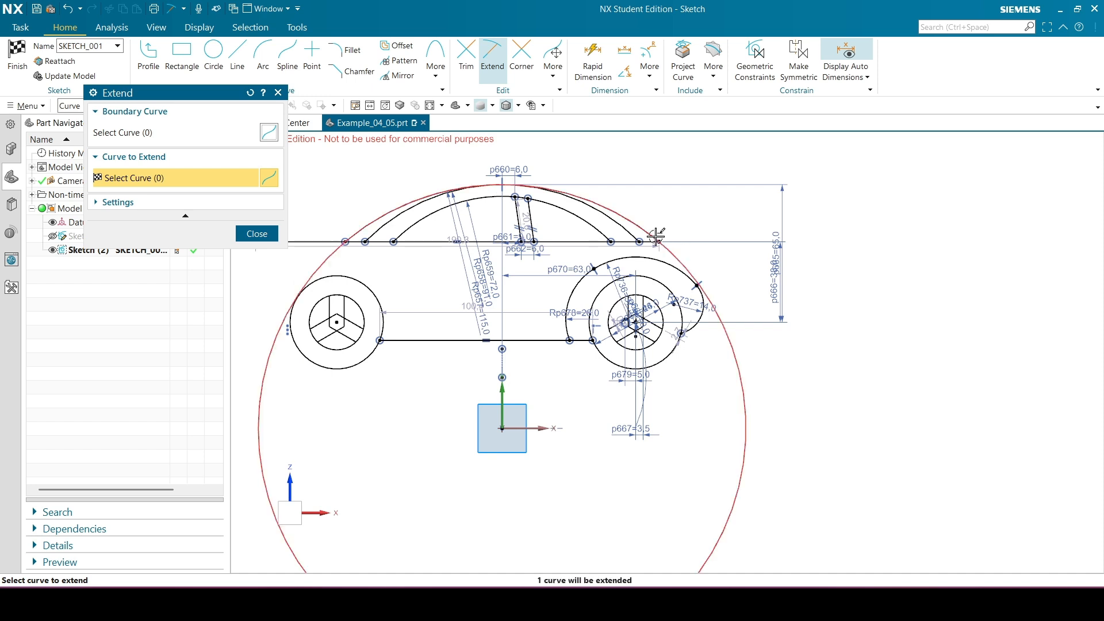
{"action": "left_click", "coordinate": [646, 235]}
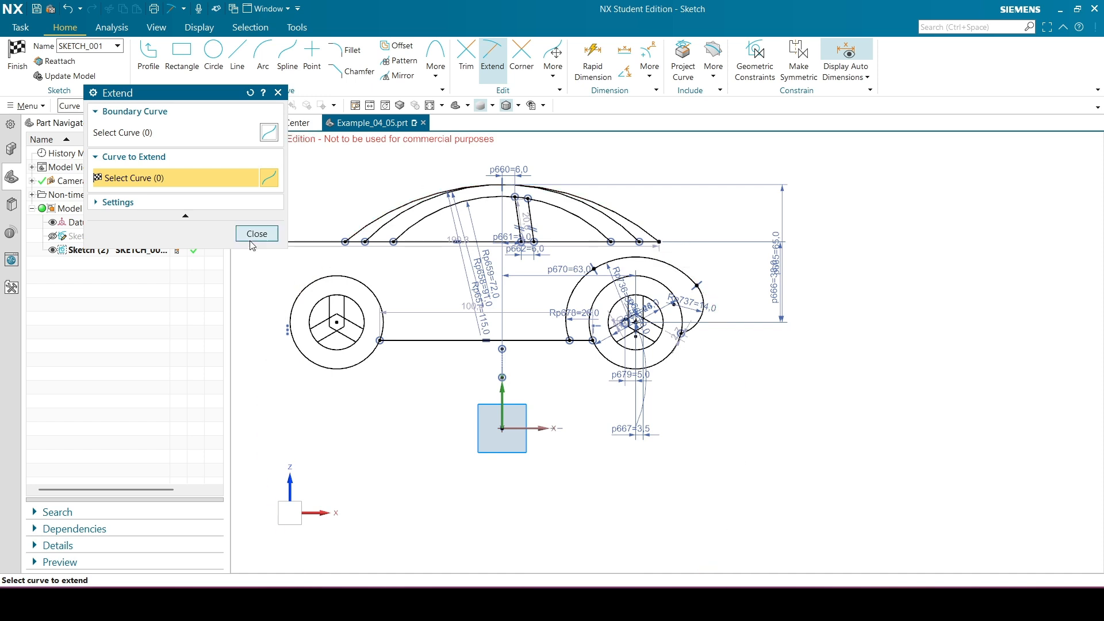
{"action": "left_click", "coordinate": [253, 237]}
{"action": "scroll", "coordinate": [661, 231], "scroll_direction": "up", "scroll_amount": 4}
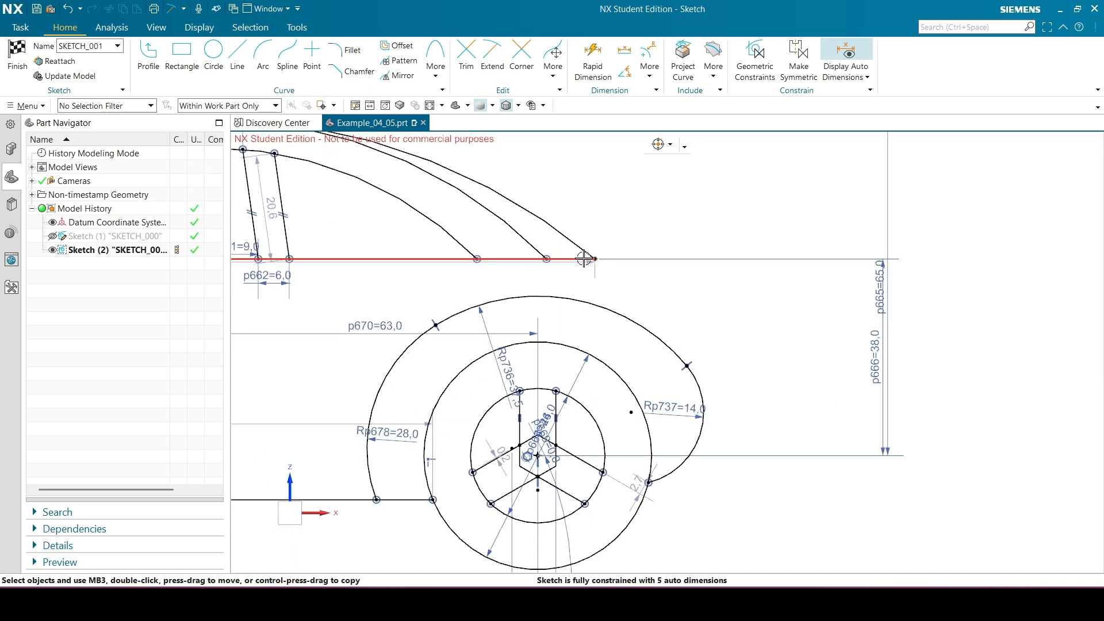
Delete the coincident constraint joining the outer roof arc's end to the horizontal window line and extend the arc below the line.
{"action": "scroll", "coordinate": [589, 254], "scroll_direction": "up", "scroll_amount": 5}
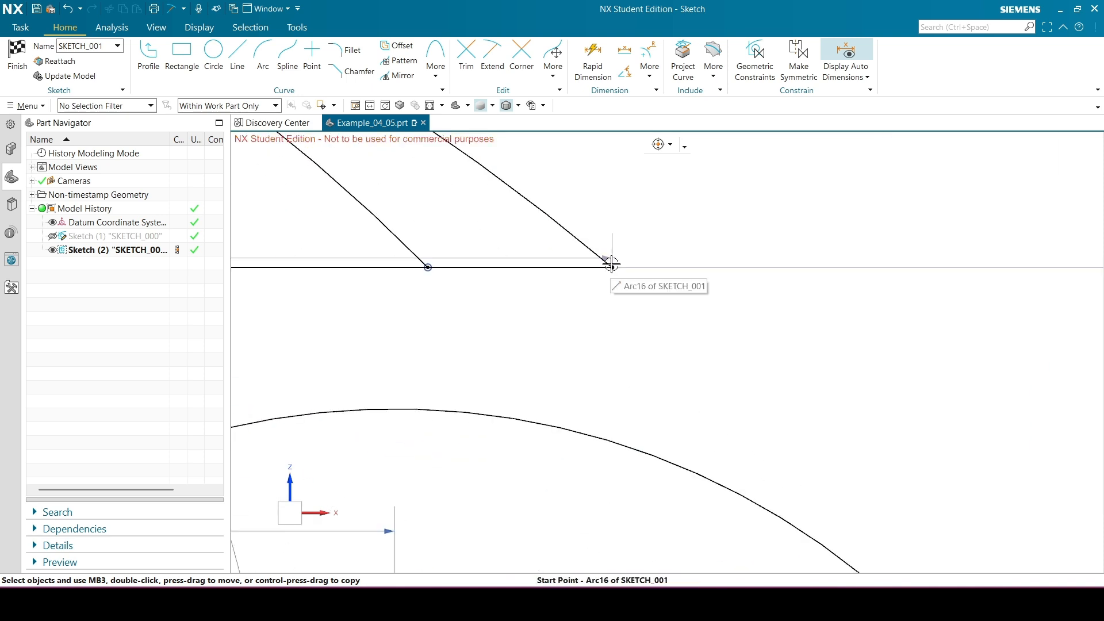
{"action": "left_click_drag", "start_coordinate": [611, 263], "coordinate": [614, 267]}
{"action": "right_click", "coordinate": [613, 268]}
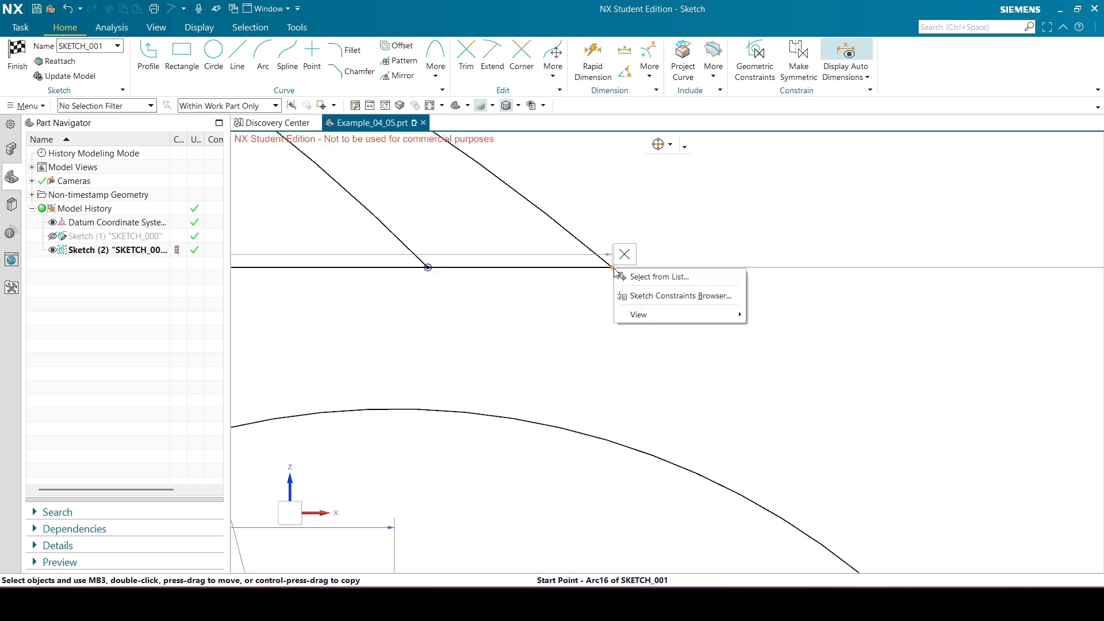
{"action": "left_click", "coordinate": [643, 277]}
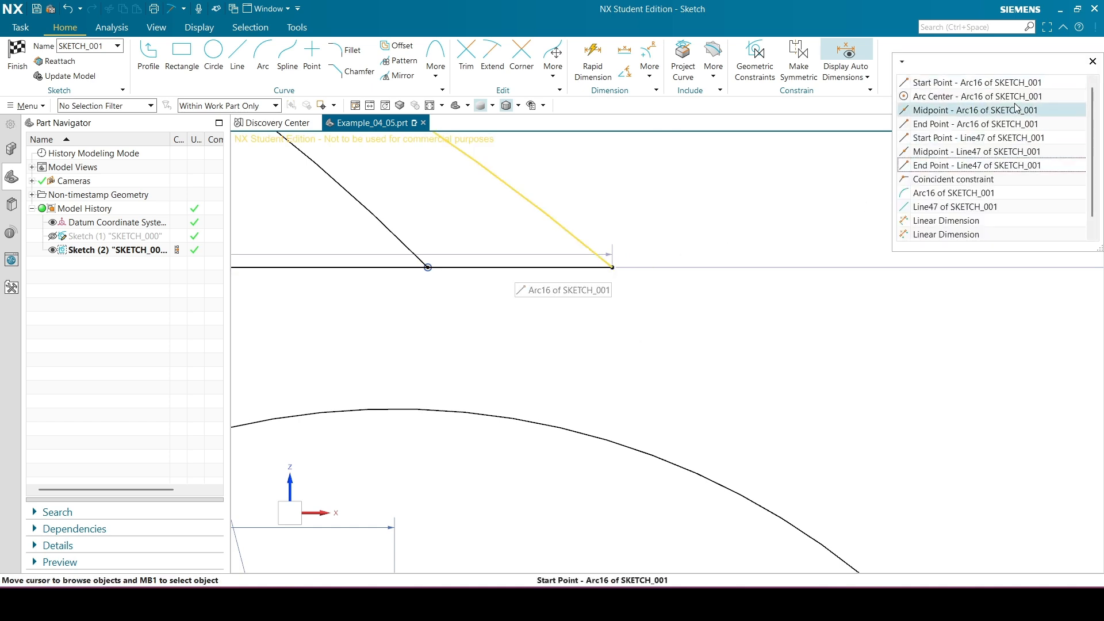
{"action": "left_click", "coordinate": [959, 180]}
{"action": "left_click", "coordinate": [987, 161]}
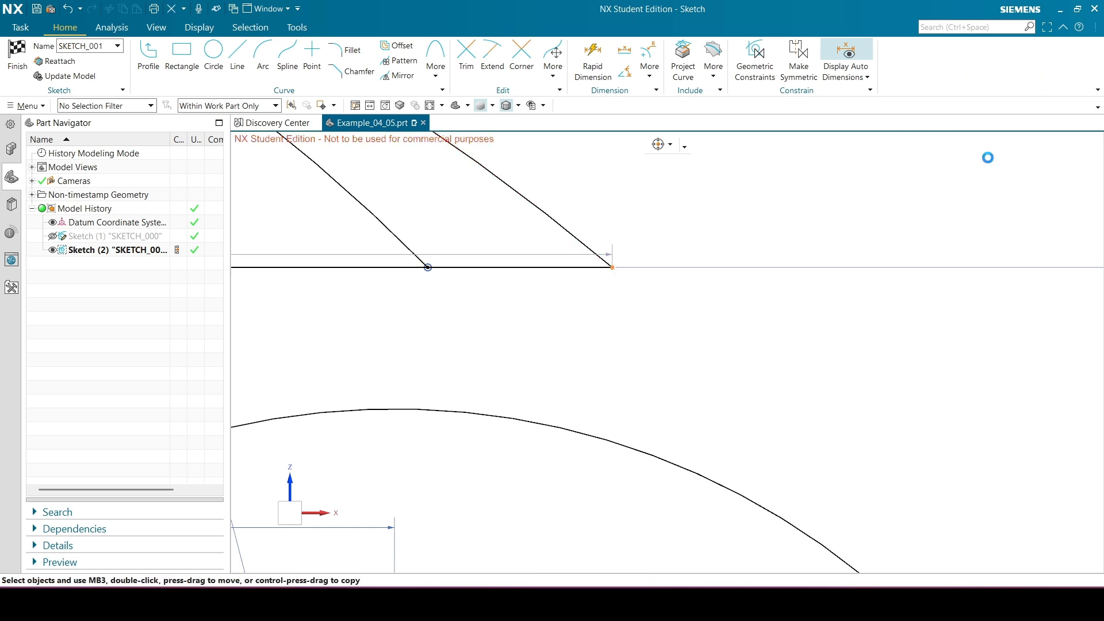
{"action": "left_click_drag", "start_coordinate": [613, 266], "coordinate": [685, 357]}
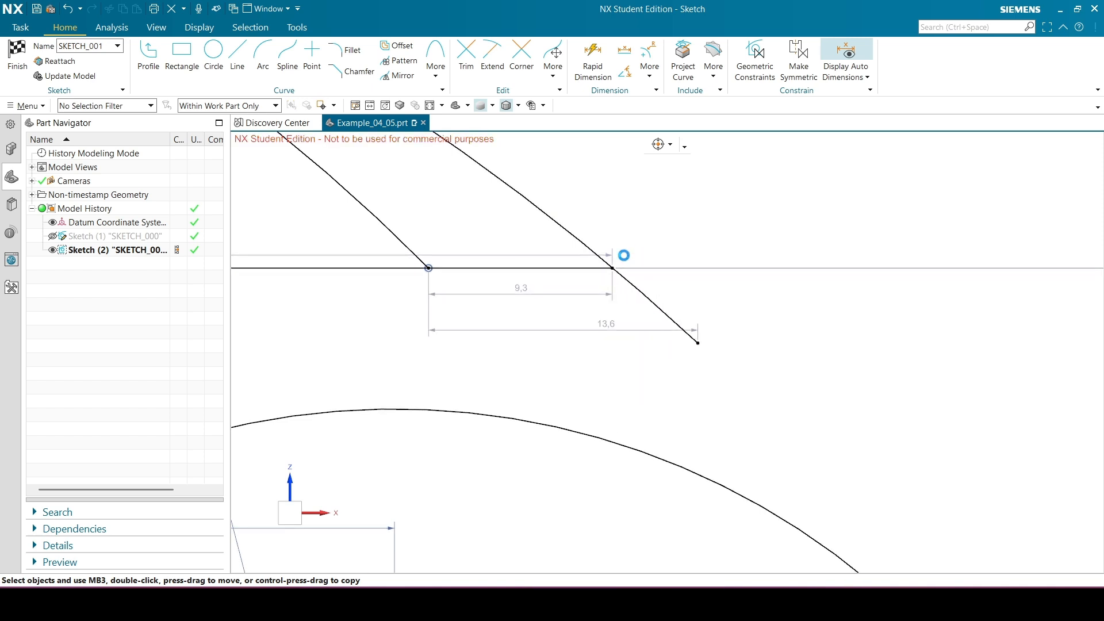
Constrain the free end of the horizontal window line to lie on the outer roof arc.
{"action": "scroll", "coordinate": [650, 270], "scroll_direction": "up", "scroll_amount": 4}
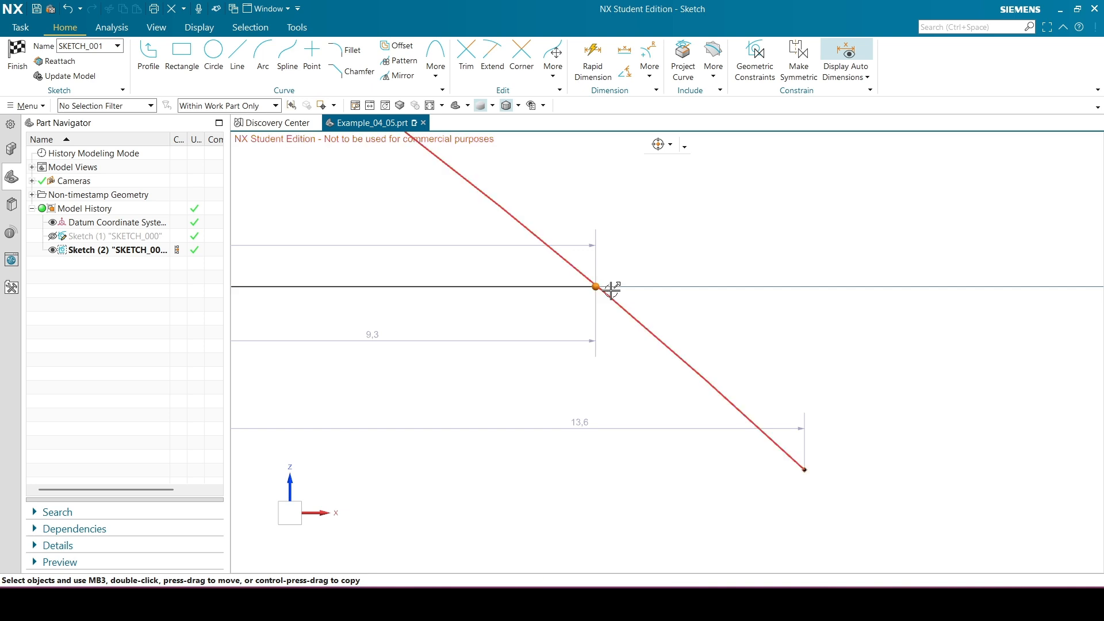
{"action": "left_click", "coordinate": [610, 295]}
{"action": "left_click", "coordinate": [632, 275]}
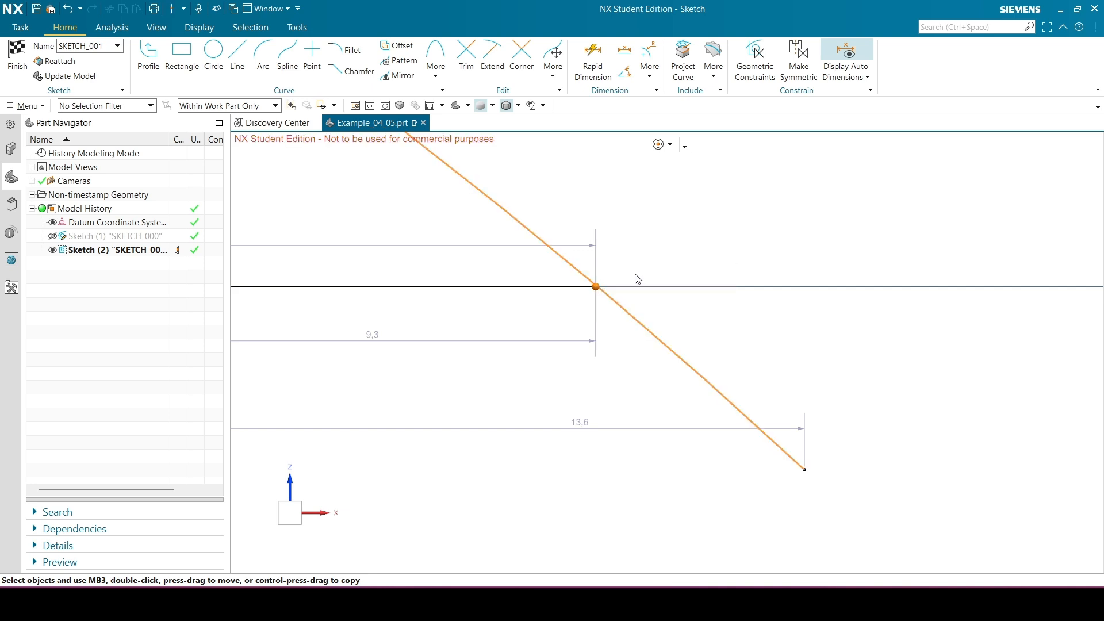
{"action": "scroll", "coordinate": [635, 274], "scroll_direction": "down", "scroll_amount": 8}
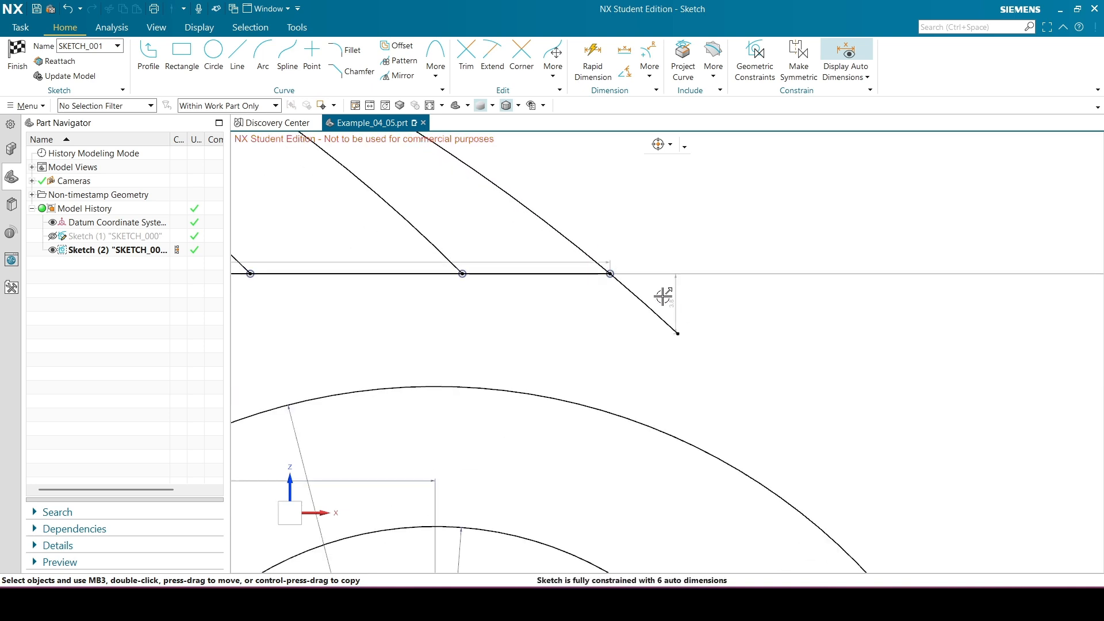
{"action": "scroll", "coordinate": [671, 277], "scroll_direction": "down", "scroll_amount": 3}
{"action": "scroll", "coordinate": [712, 301], "scroll_direction": "up", "scroll_amount": 4}
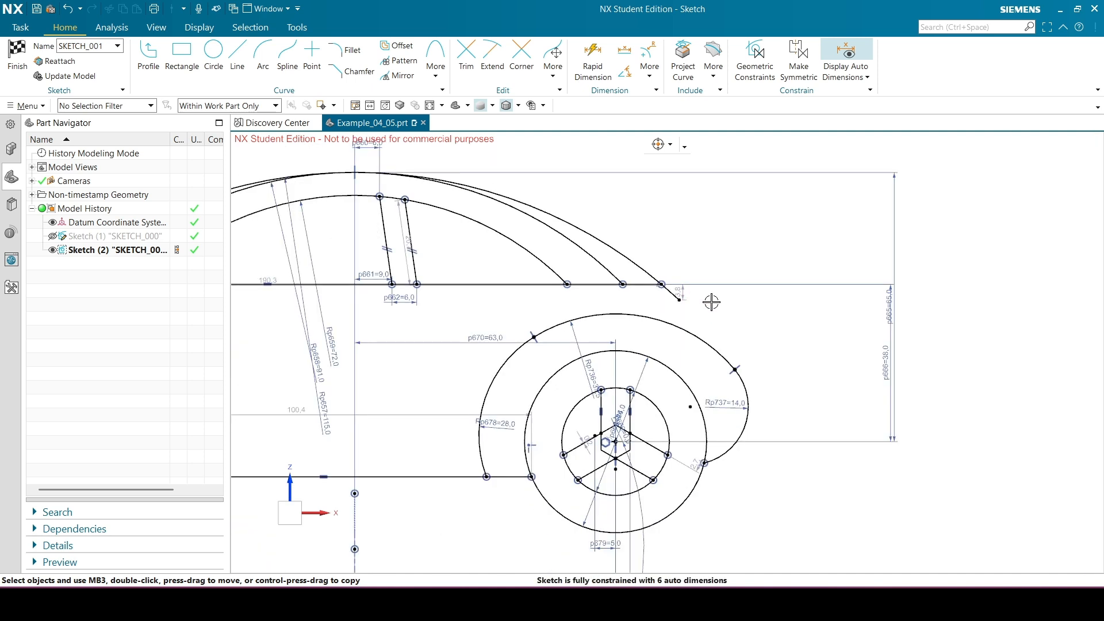
{"action": "scroll", "coordinate": [661, 237], "scroll_direction": "down", "scroll_amount": 3}
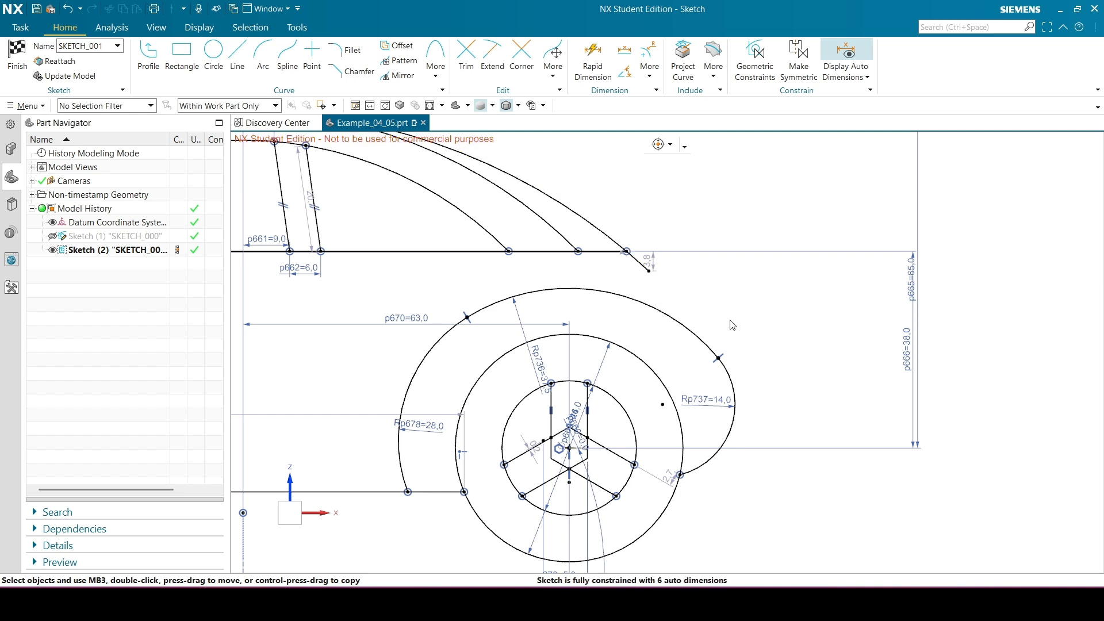
{"action": "left_click", "coordinate": [642, 263]}
{"action": "left_click", "coordinate": [730, 366]}
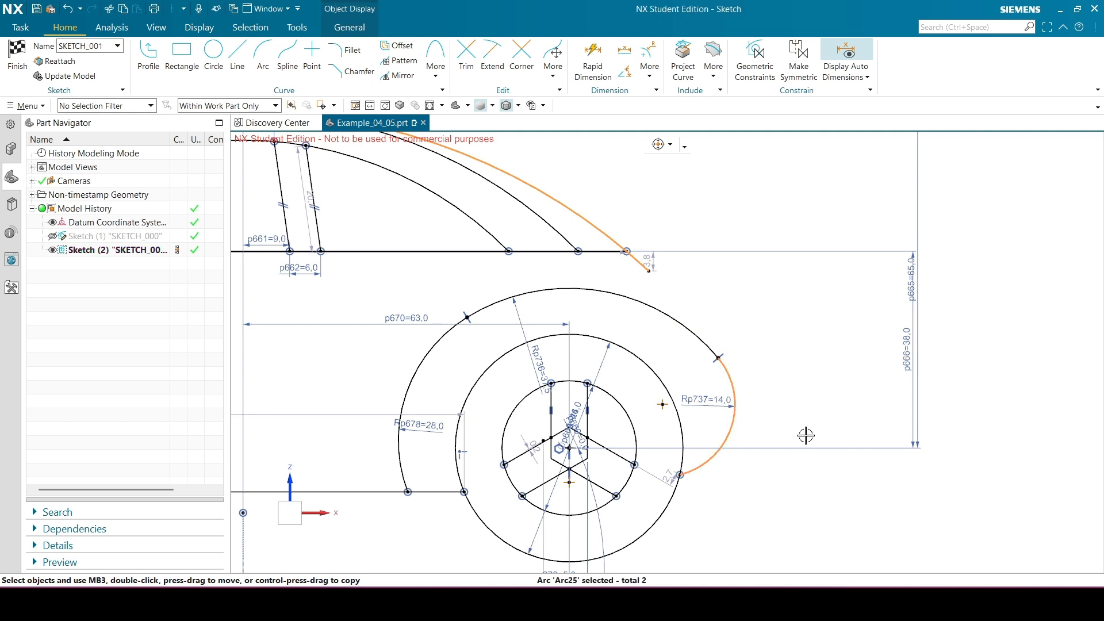
{"action": "key", "text": "Escape"}
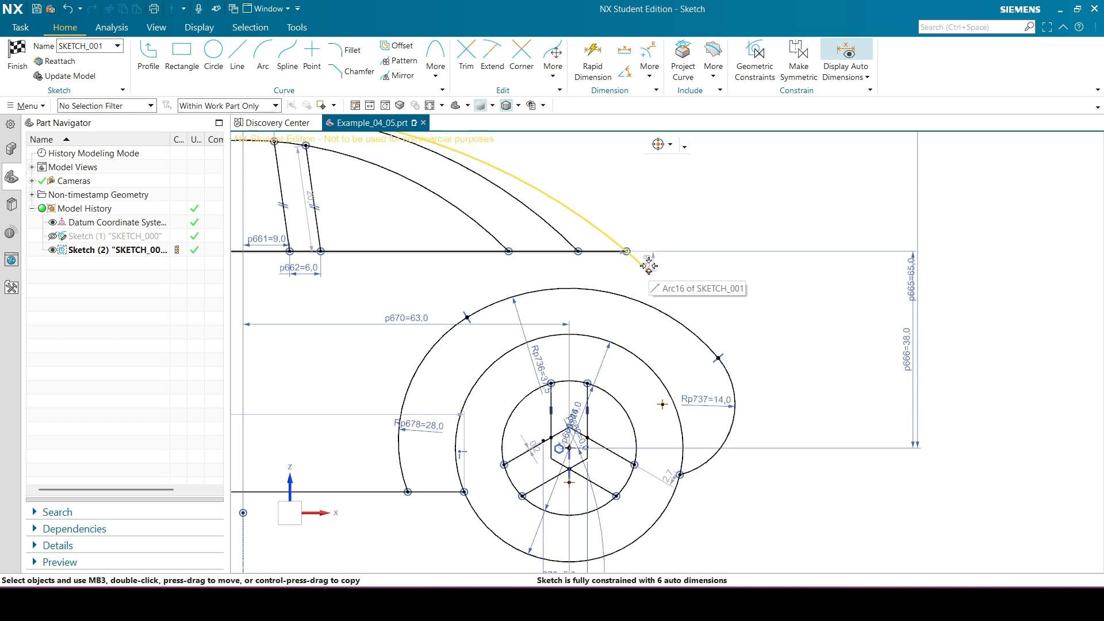
Extend the outer roof arc's free end down to just outside the junction of the 37.5 mm and 14 mm arcs.
{"action": "left_click_drag", "start_coordinate": [736, 334], "coordinate": [748, 355]}
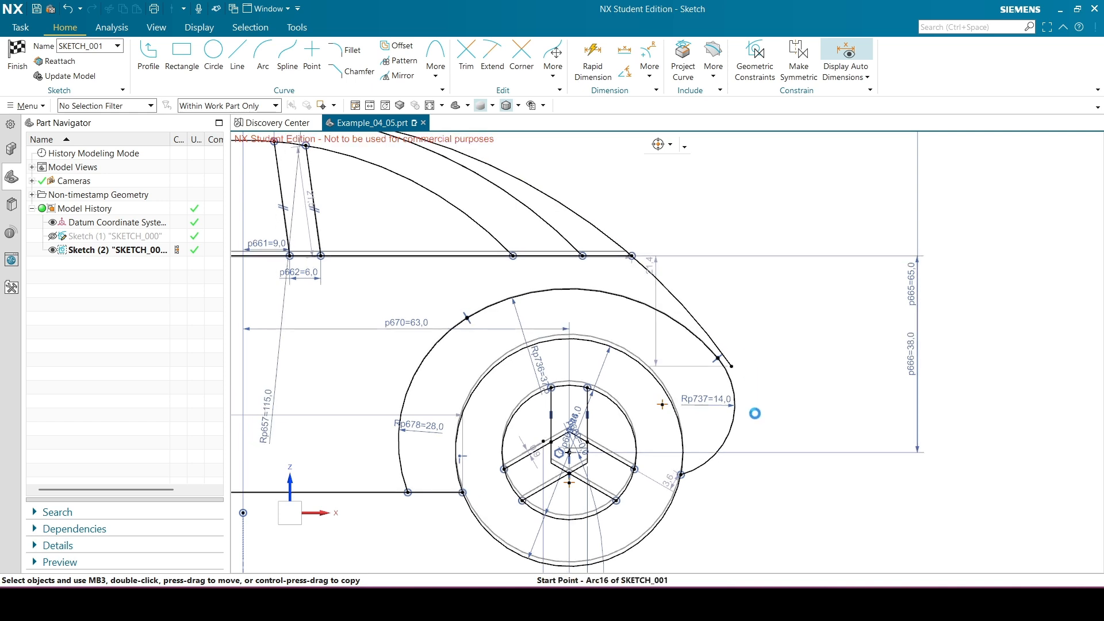
{"action": "scroll", "coordinate": [771, 379], "scroll_direction": "up", "scroll_amount": 5}
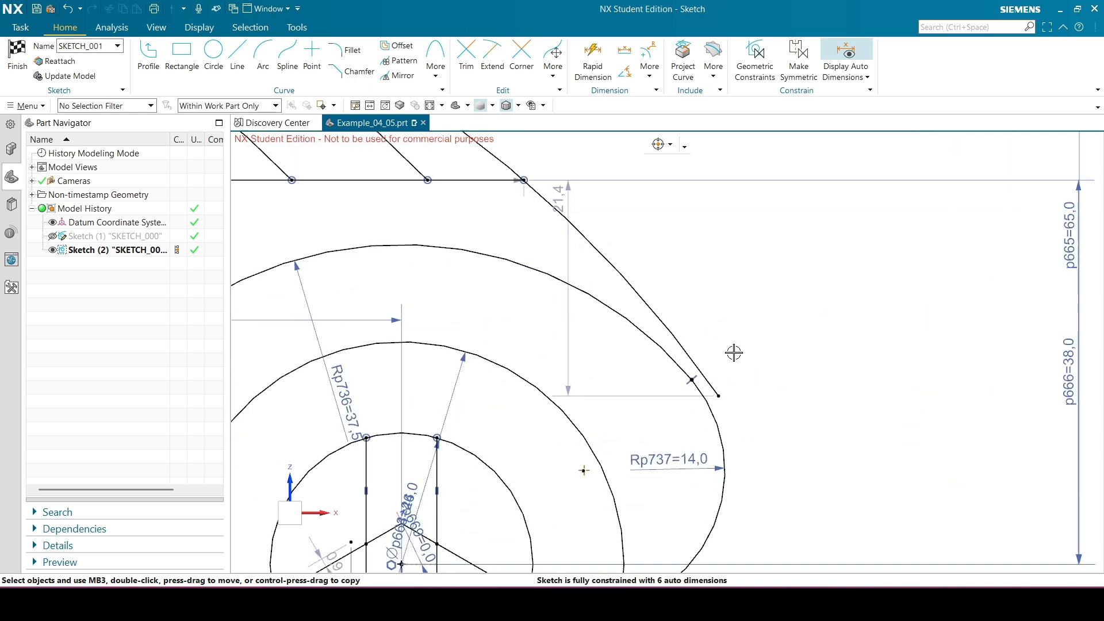
{"action": "scroll", "coordinate": [733, 352], "scroll_direction": "down", "scroll_amount": 2}
{"action": "scroll", "coordinate": [685, 227], "scroll_direction": "down", "scroll_amount": 1}
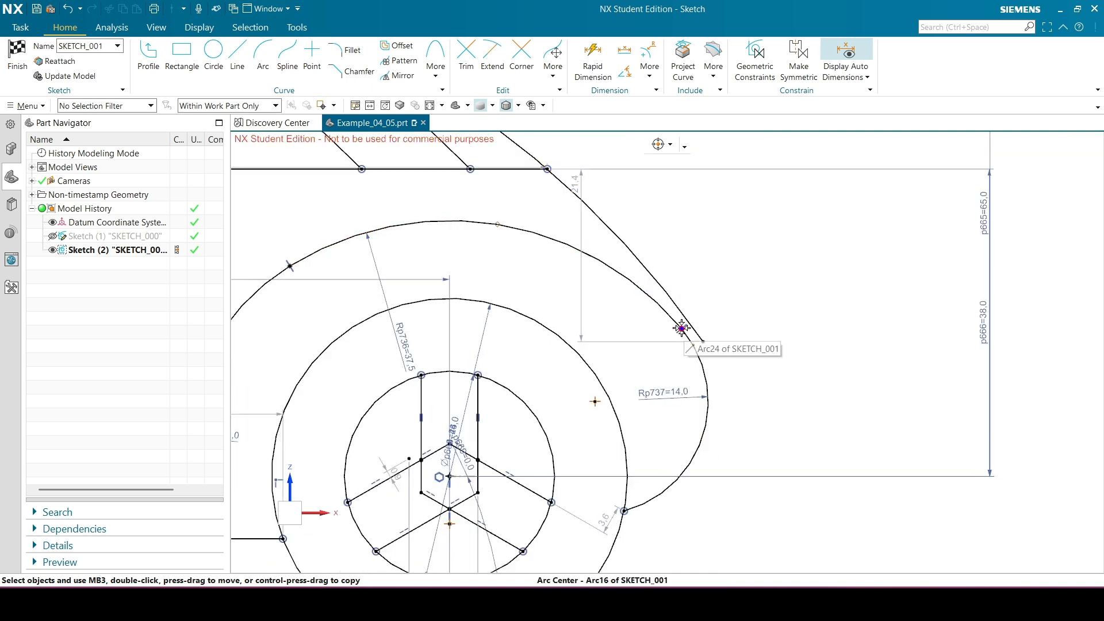
Delete the tangent constraint between the 37.5 mm arc and the 14 mm arc.
{"action": "left_click", "coordinate": [681, 330]}
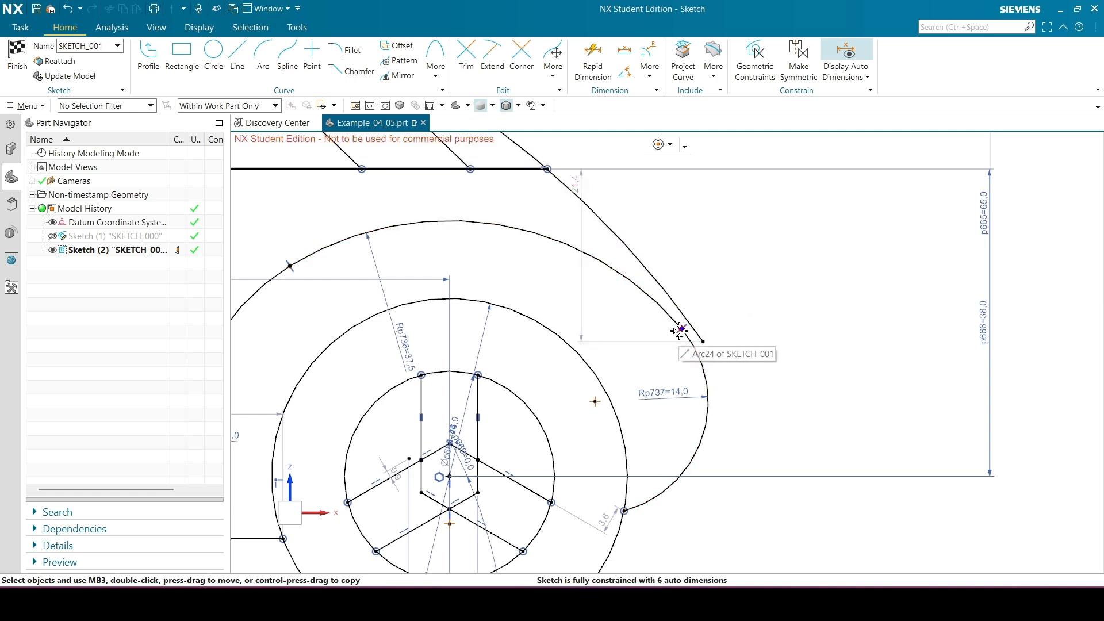
{"action": "left_click", "coordinate": [677, 333]}
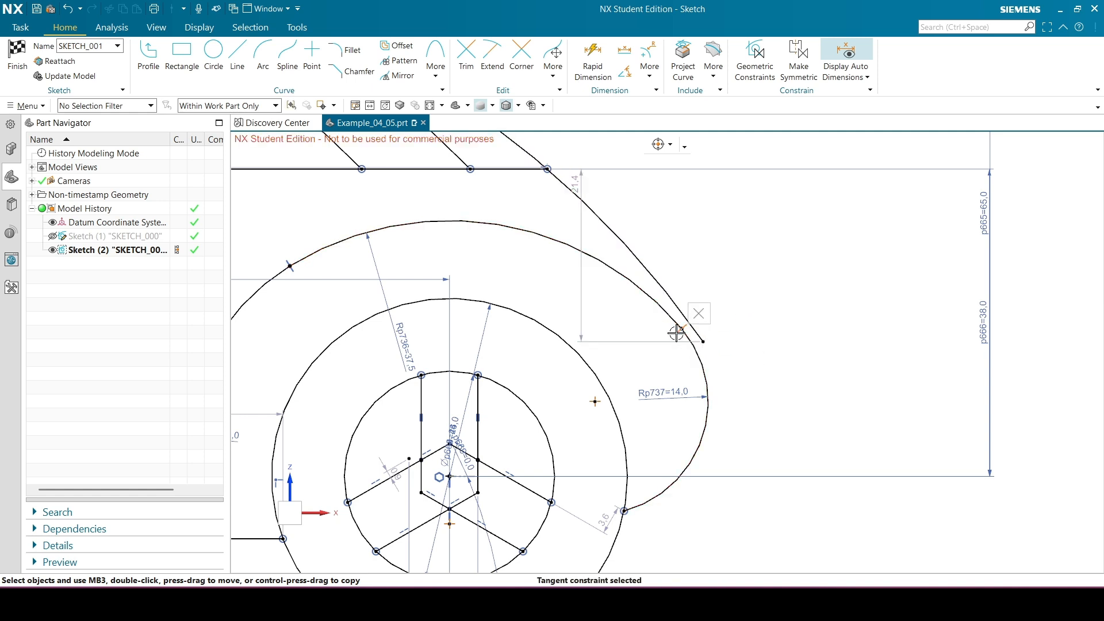
{"action": "left_click", "coordinate": [698, 314]}
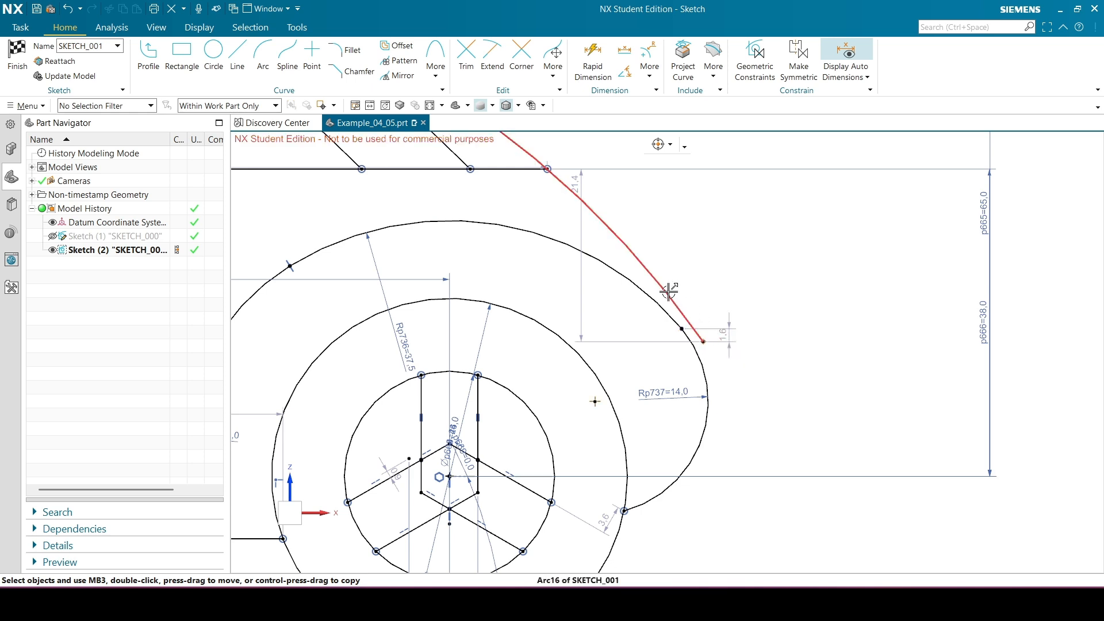
Delete the coincident constraint between the 37.5 mm and 14 mm arcs and pull the 14 mm arc's upper end away.
{"action": "left_click", "coordinate": [683, 328]}
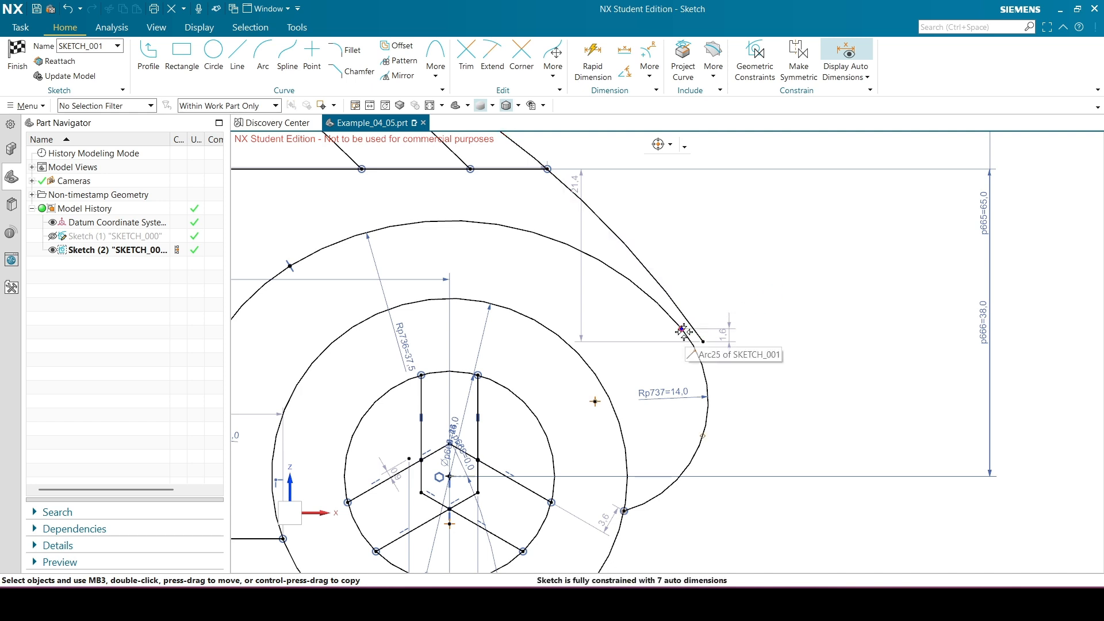
{"action": "right_click", "coordinate": [682, 328]}
{"action": "left_click", "coordinate": [726, 336]}
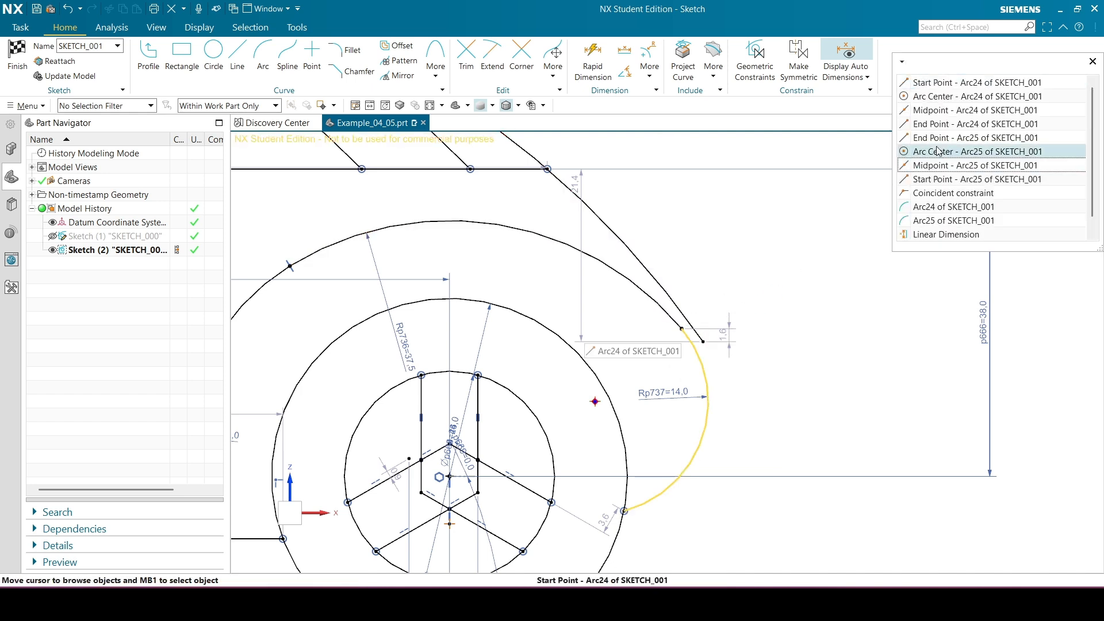
{"action": "left_click", "coordinate": [948, 193]}
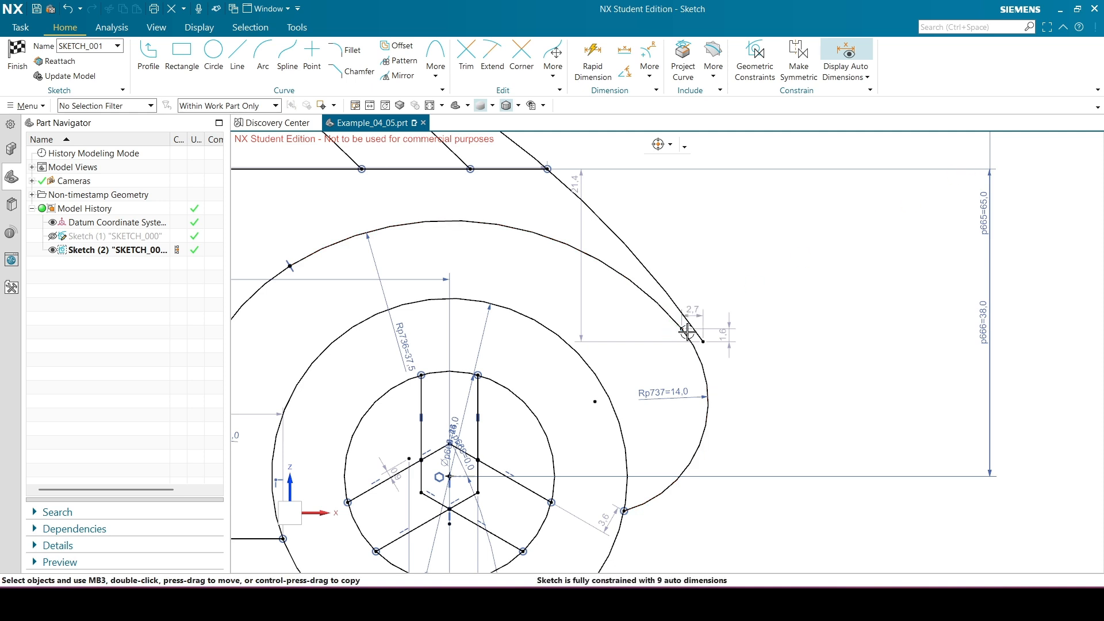
{"action": "left_click_drag", "start_coordinate": [682, 328], "coordinate": [759, 357]}
{"action": "scroll", "coordinate": [743, 254], "scroll_direction": "down", "scroll_amount": 2}
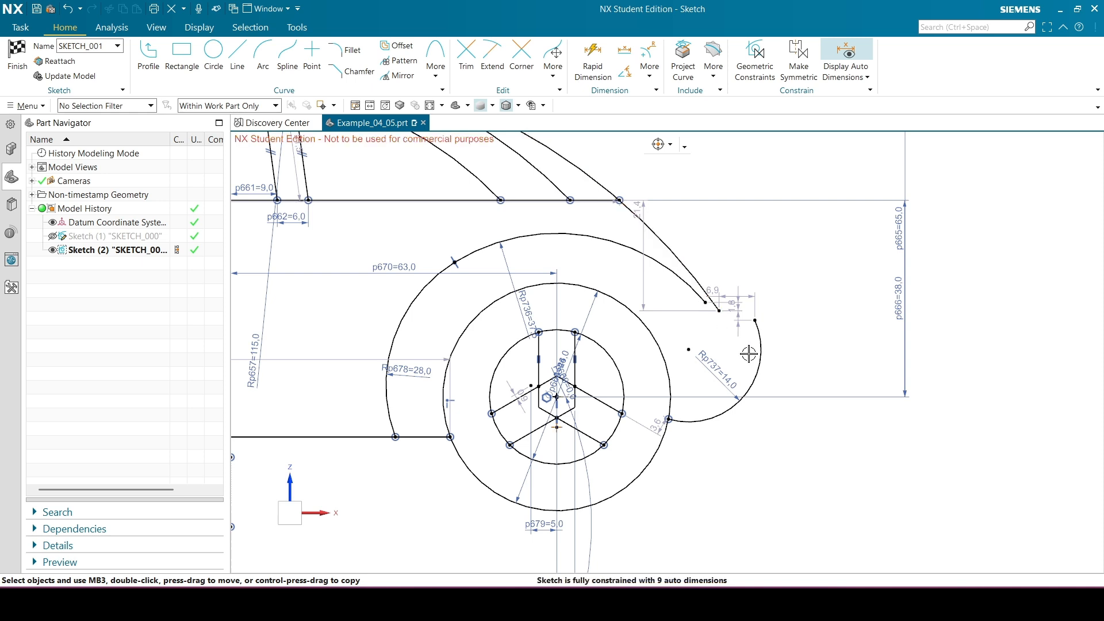
Make the upper end of the 14 mm arc coincident with the lower end of the outer roof arc.
{"action": "left_click", "coordinate": [755, 320]}
{"action": "left_click", "coordinate": [719, 311]}
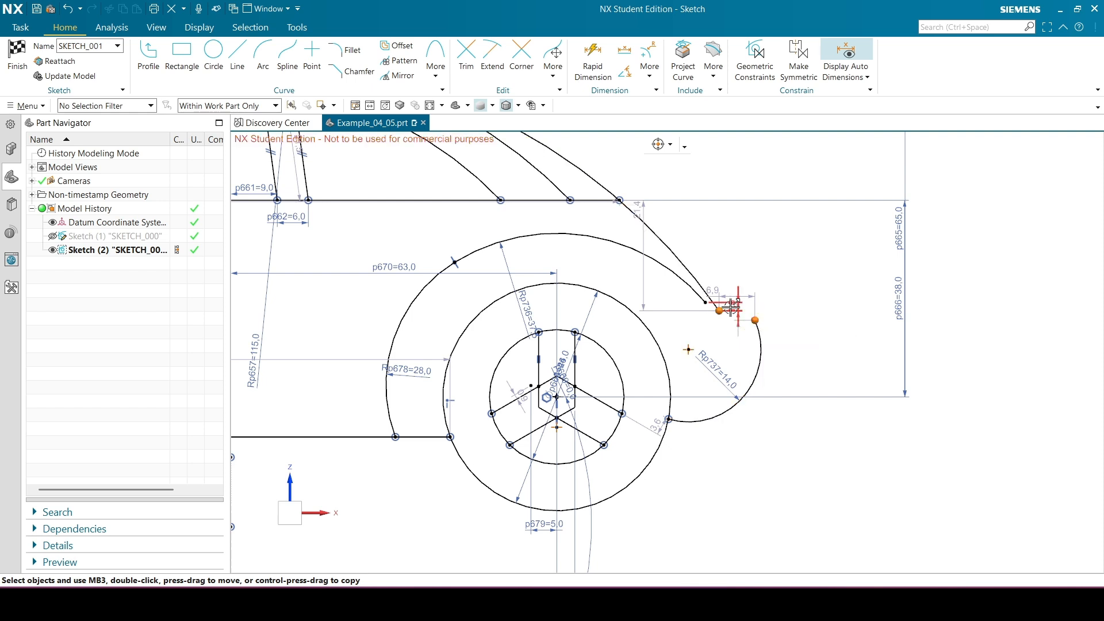
{"action": "key", "text": "Escape"}
{"action": "left_click", "coordinate": [755, 320]}
{"action": "left_click", "coordinate": [719, 311]}
{"action": "left_click", "coordinate": [745, 290]}
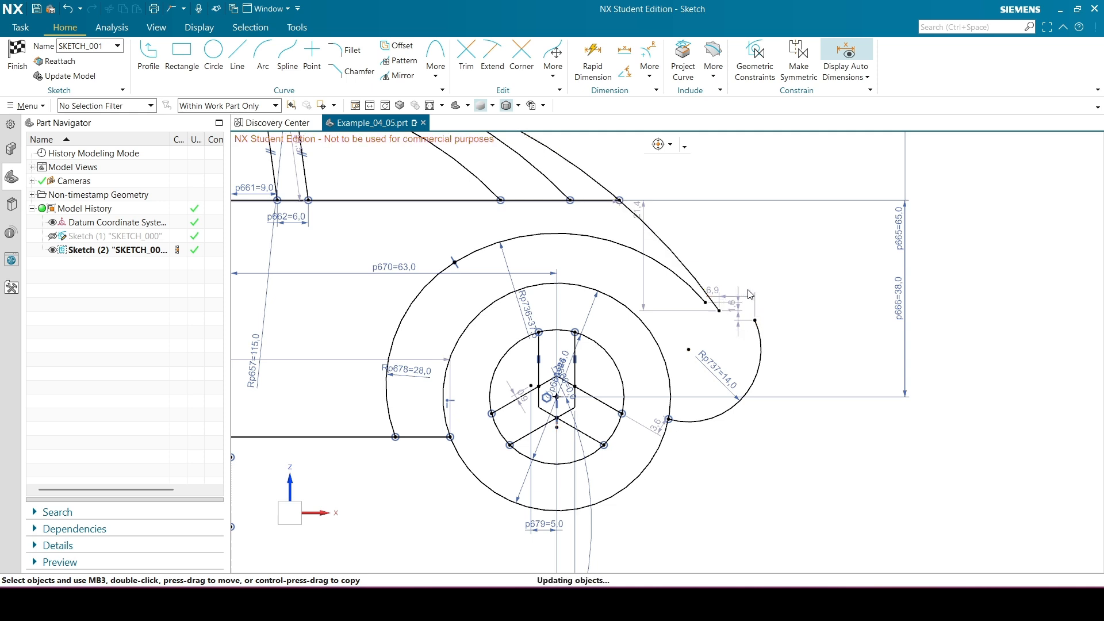
Make the outer roof arc and the 14 mm arc tangent to each other.
{"action": "left_click", "coordinate": [718, 326]}
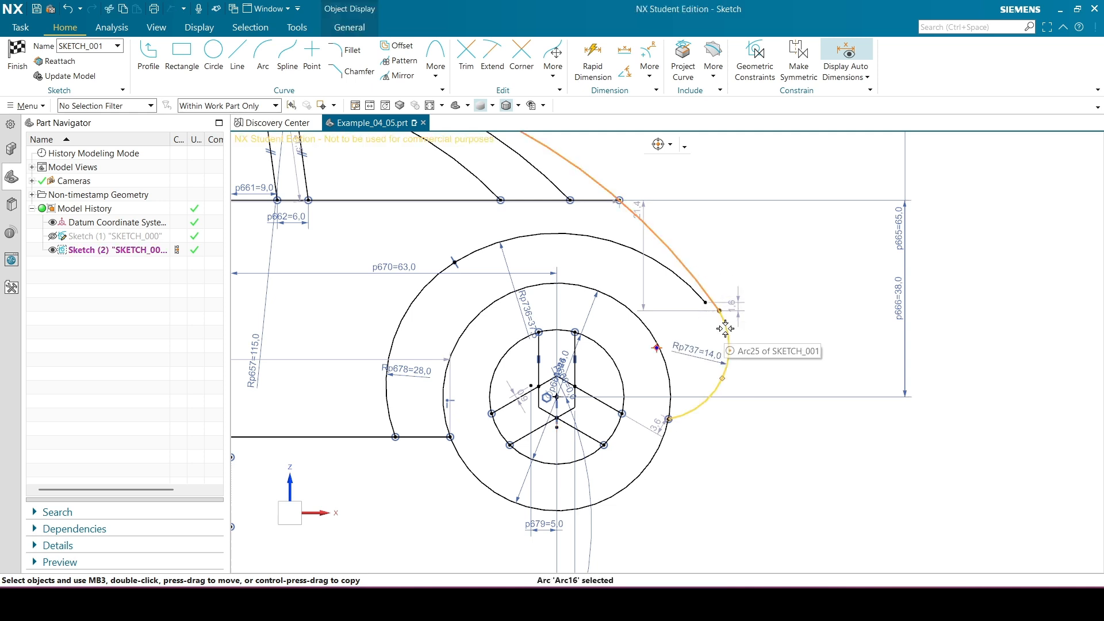
{"action": "left_click", "coordinate": [726, 328]}
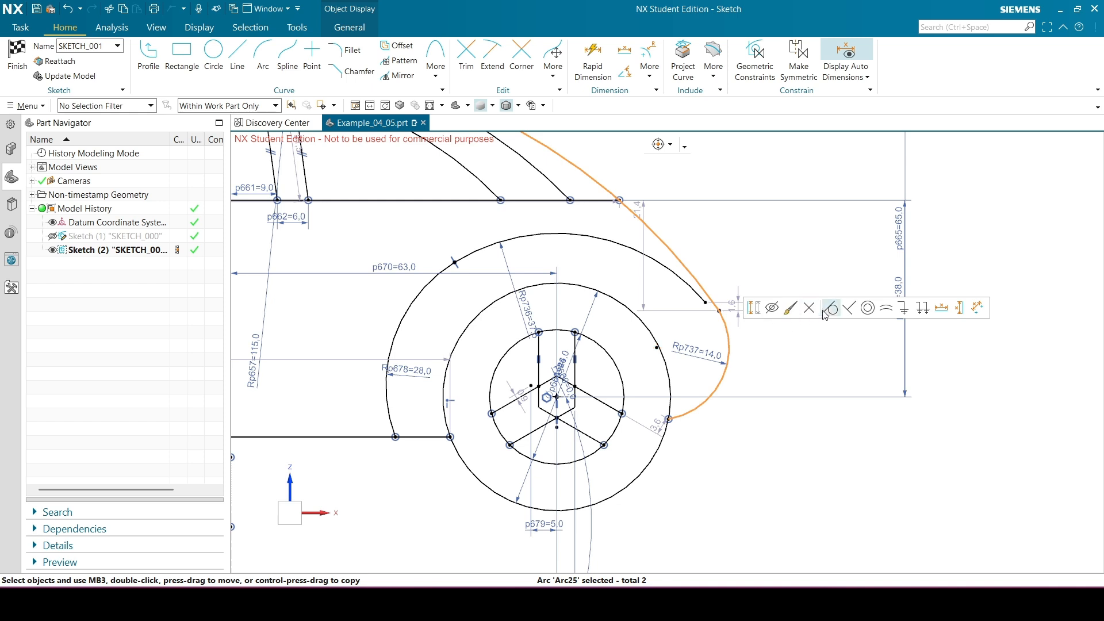
{"action": "left_click", "coordinate": [827, 313]}
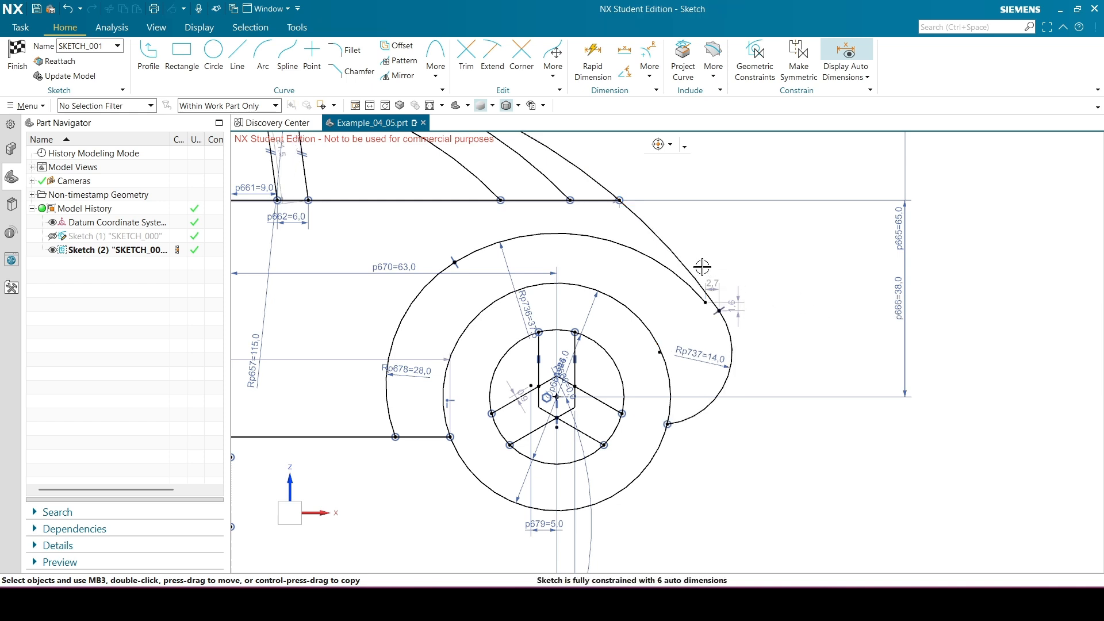
Constrain the free end of the 37.5 mm fender arc to lie on the outer roof arc.
{"action": "scroll", "coordinate": [702, 267], "scroll_direction": "up", "scroll_amount": 3}
{"action": "scroll", "coordinate": [690, 257], "scroll_direction": "down", "scroll_amount": 2}
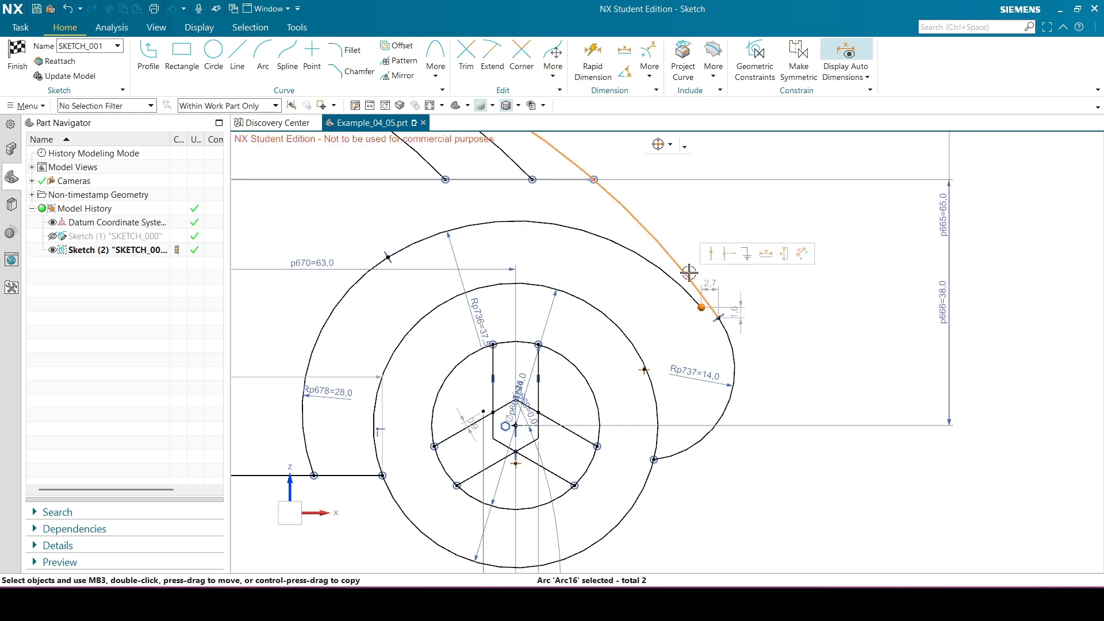
{"action": "left_click", "coordinate": [712, 252]}
Make the 37.5 mm fender arc tangent to the outer roof arc.
{"action": "scroll", "coordinate": [693, 279], "scroll_direction": "up", "scroll_amount": 4}
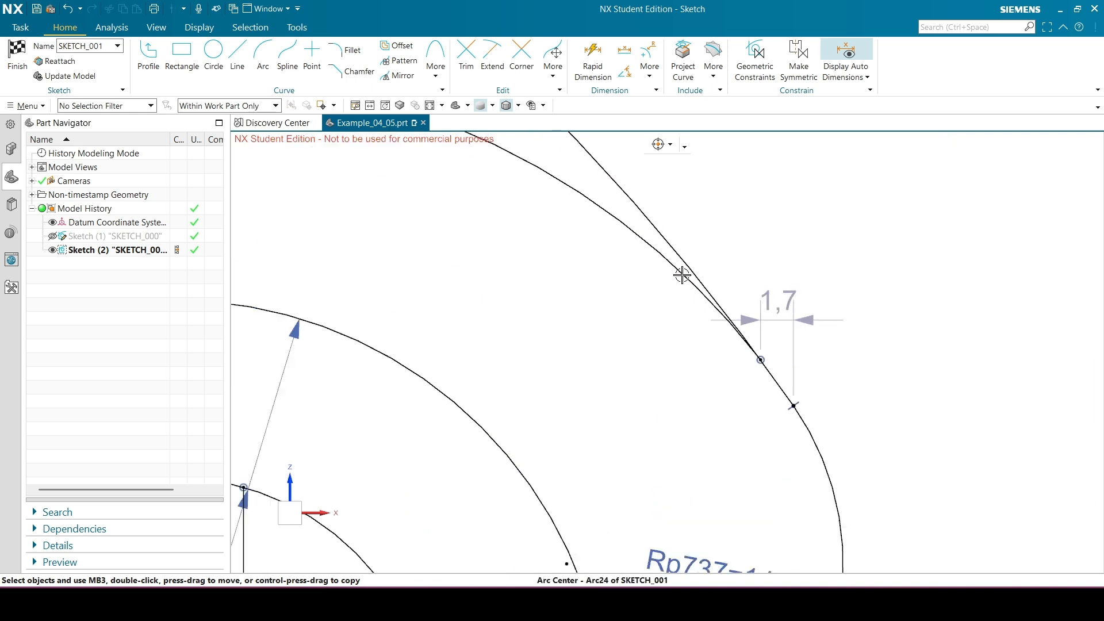
{"action": "left_click", "coordinate": [683, 270]}
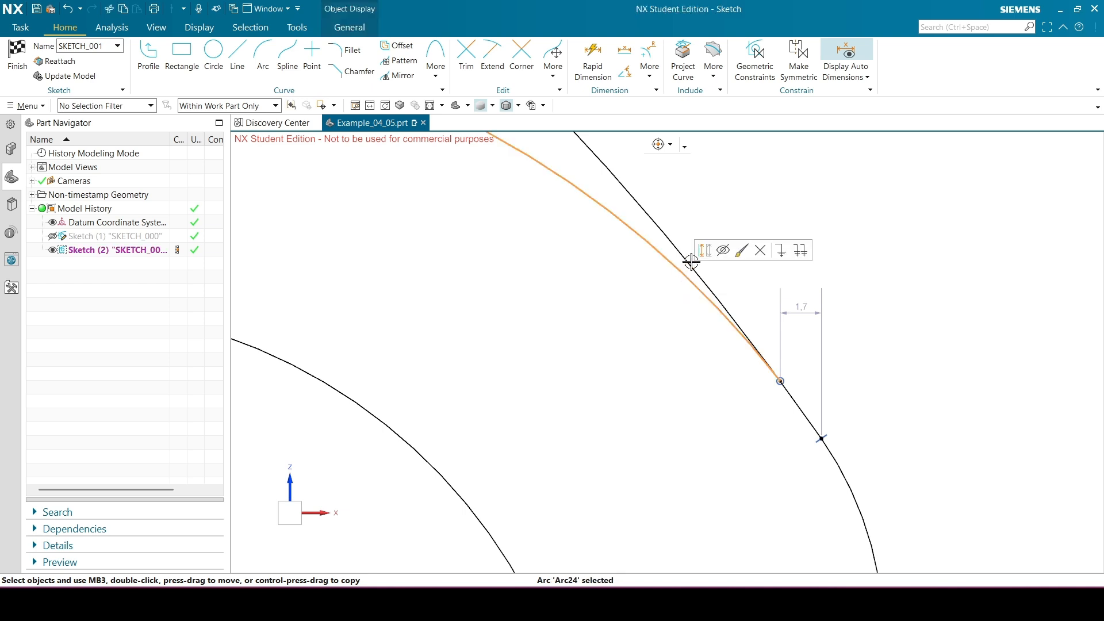
{"action": "left_click", "coordinate": [692, 263]}
{"action": "left_click", "coordinate": [792, 240]}
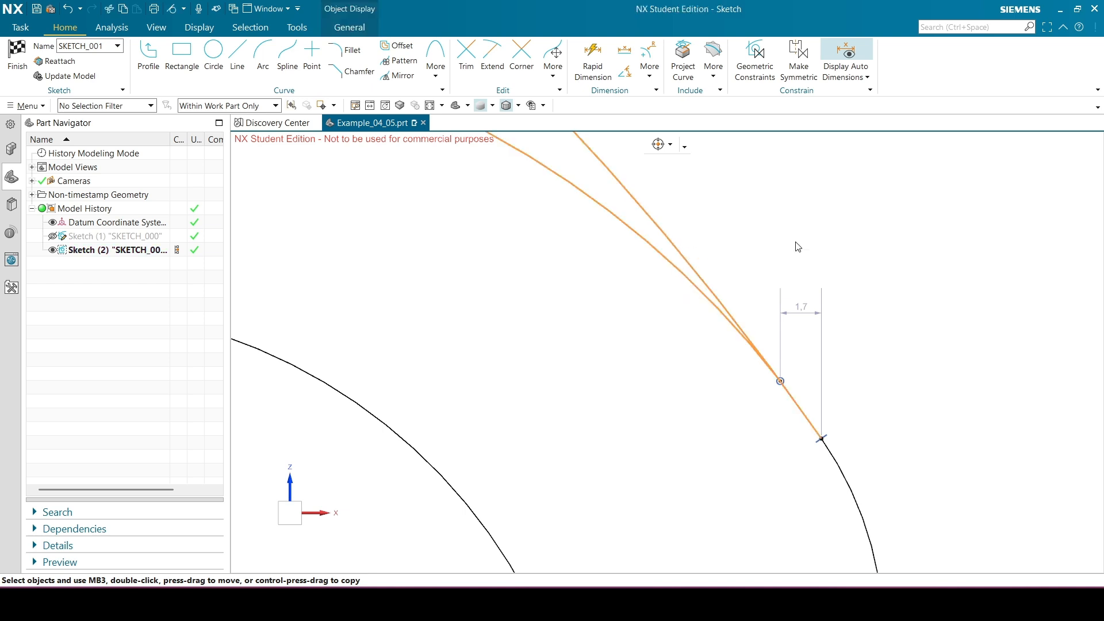
Dimension the vertical distance between the 14 mm arc's centre and the right wheel's centre as 6 mm.
{"action": "scroll", "coordinate": [786, 264], "scroll_direction": "down", "scroll_amount": 5}
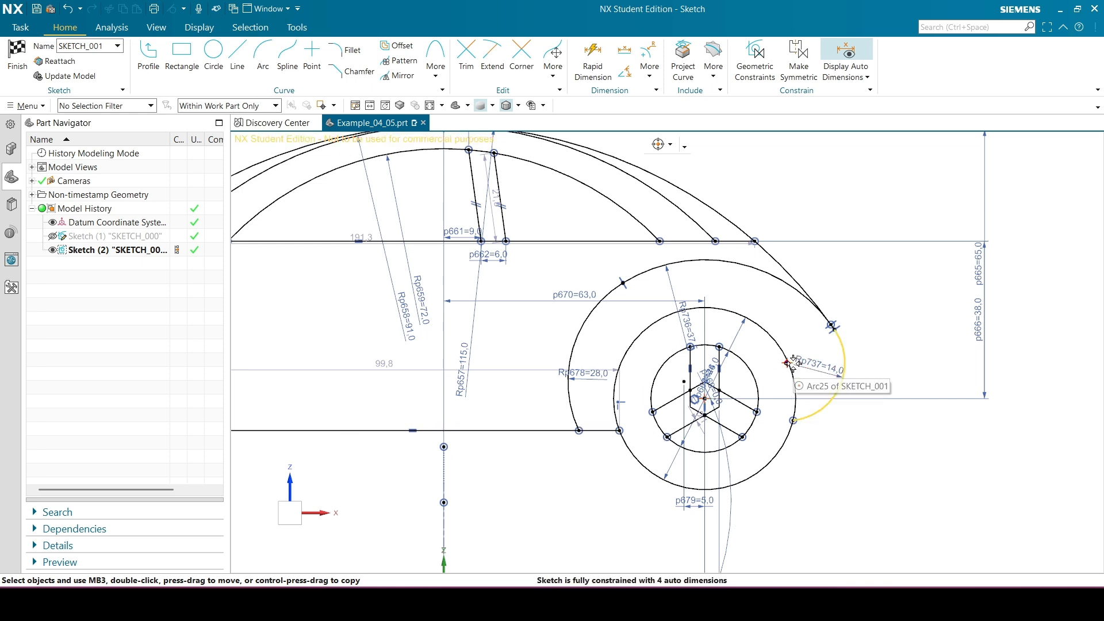
{"action": "key", "text": "d"}
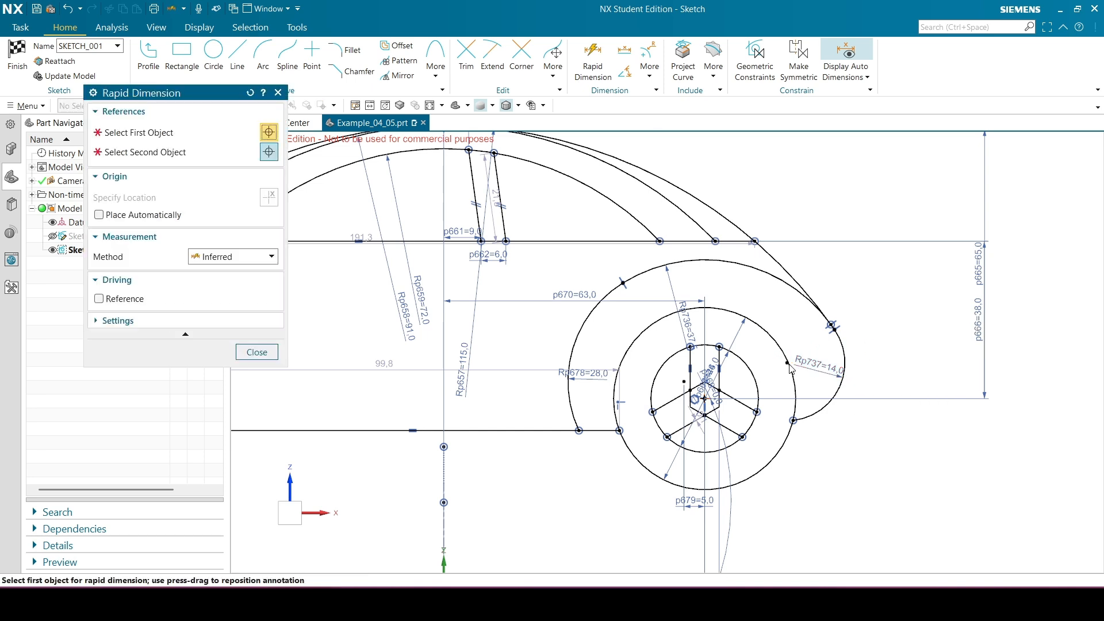
{"action": "left_click", "coordinate": [785, 363]}
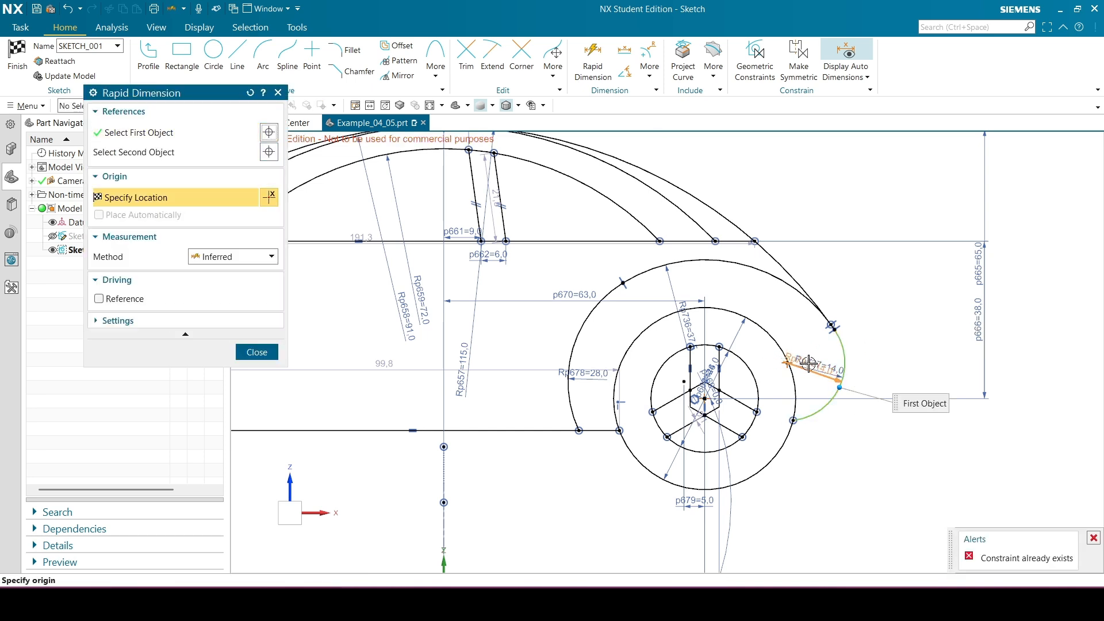
{"action": "scroll", "coordinate": [808, 363], "scroll_direction": "up", "scroll_amount": 3}
{"action": "scroll", "coordinate": [807, 363], "scroll_direction": "up", "scroll_amount": 2}
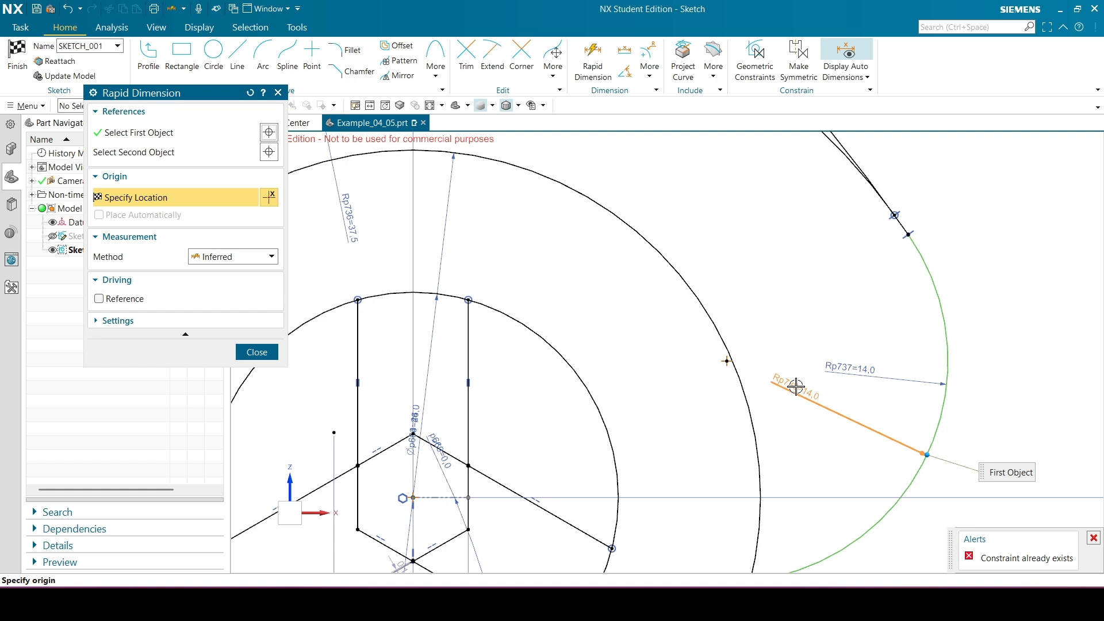
{"action": "left_click", "coordinate": [415, 498]}
{"action": "scroll", "coordinate": [522, 440], "scroll_direction": "down", "scroll_amount": 2}
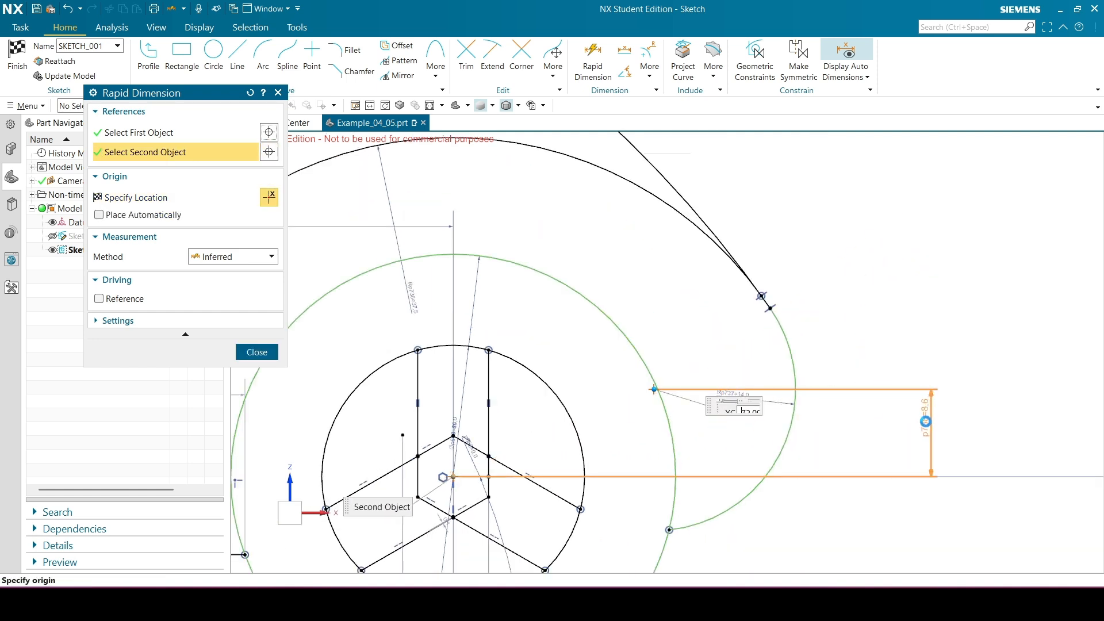
{"action": "left_click", "coordinate": [925, 421]}
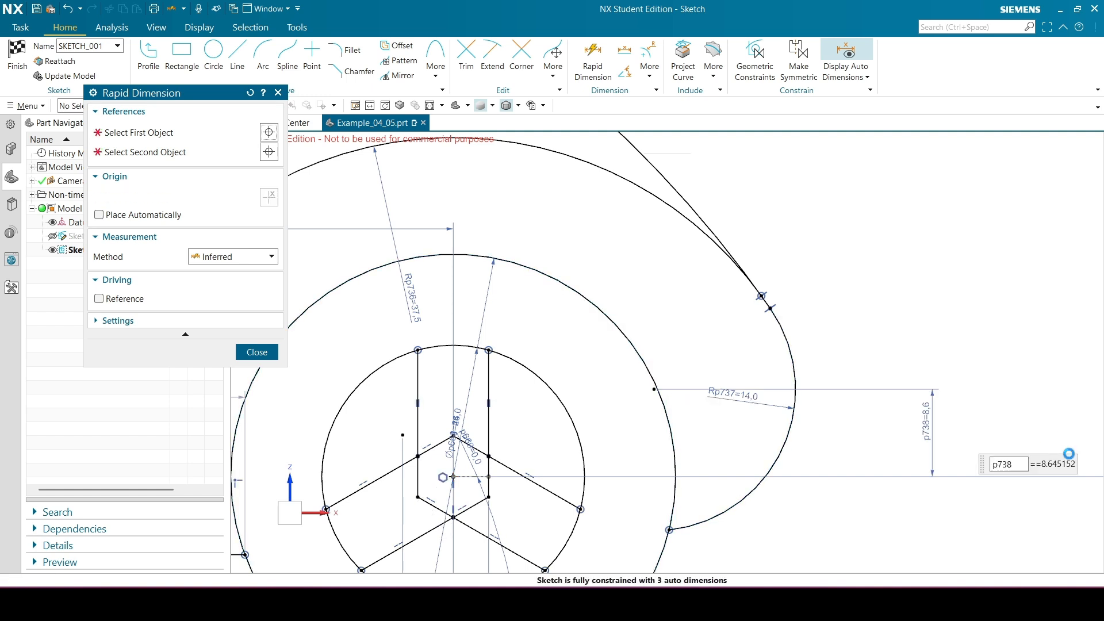
{"action": "type", "text": "6"}
{"action": "key", "text": "Return"}
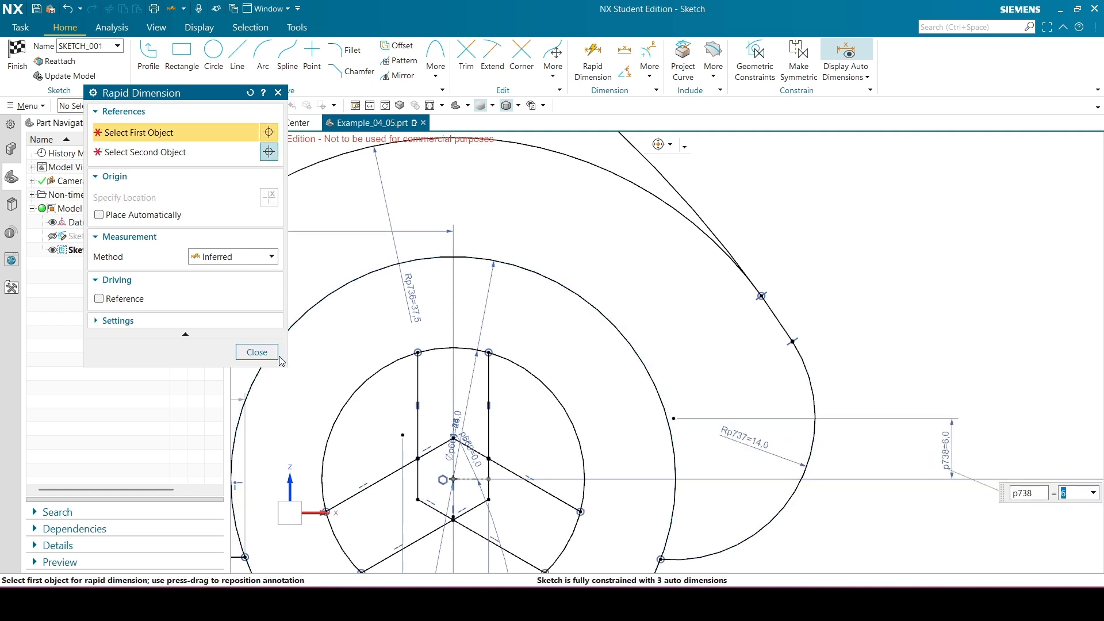
{"action": "left_click", "coordinate": [273, 353]}
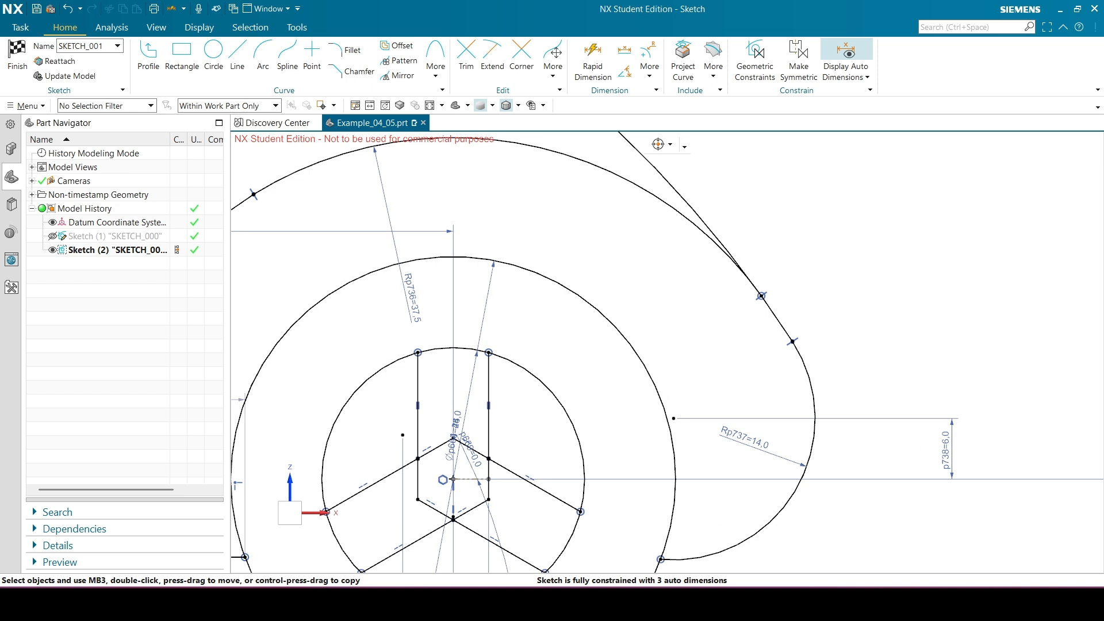
Draw a horizontal line about 19 mm long outward from the left wheel's outer circle, slightly below hub height.
{"action": "scroll", "coordinate": [551, 286], "scroll_direction": "up", "scroll_amount": 5}
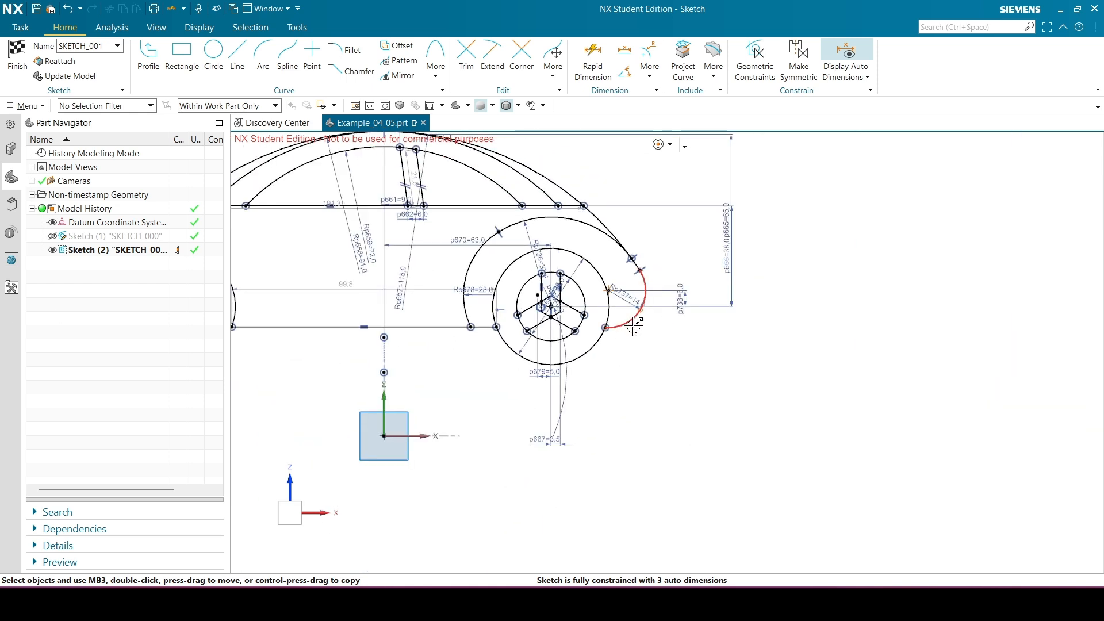
{"action": "scroll", "coordinate": [661, 299], "scroll_direction": "up", "scroll_amount": 2}
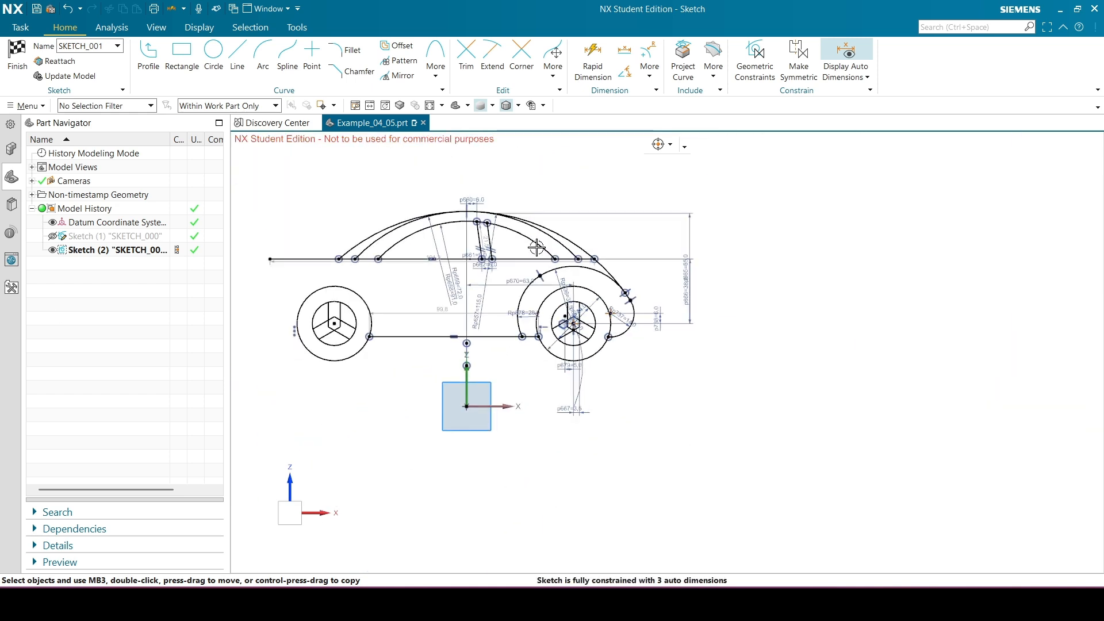
{"action": "scroll", "coordinate": [722, 301], "scroll_direction": "up", "scroll_amount": 2}
{"action": "scroll", "coordinate": [334, 309], "scroll_direction": "up", "scroll_amount": 5}
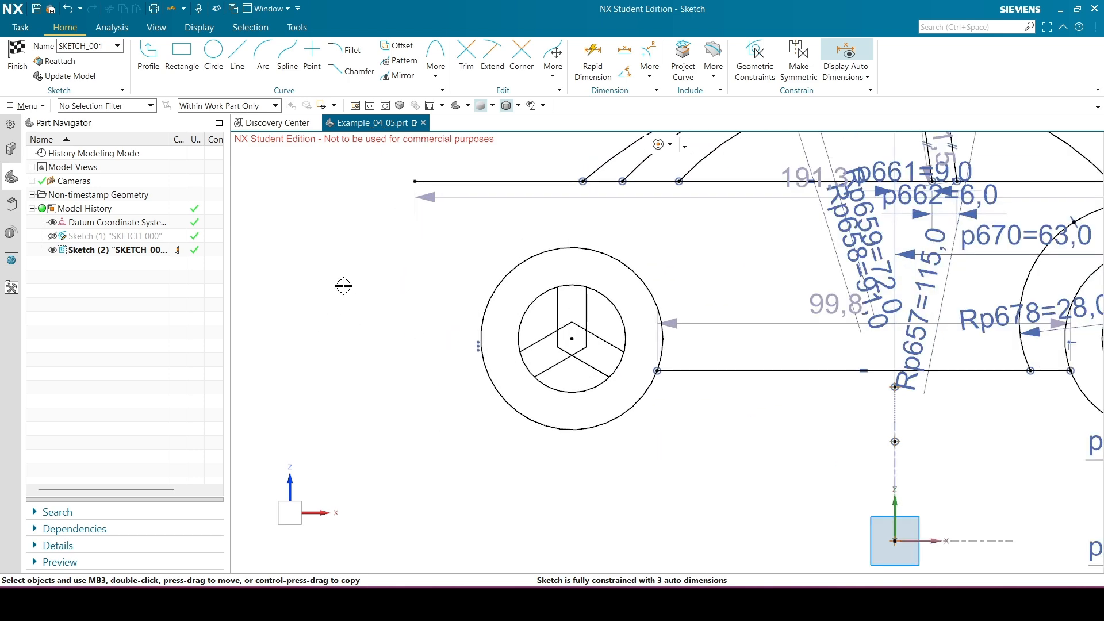
{"action": "scroll", "coordinate": [399, 365], "scroll_direction": "down", "scroll_amount": 1}
{"action": "scroll", "coordinate": [370, 288], "scroll_direction": "down", "scroll_amount": 3}
{"action": "scroll", "coordinate": [372, 288], "scroll_direction": "up", "scroll_amount": 3}
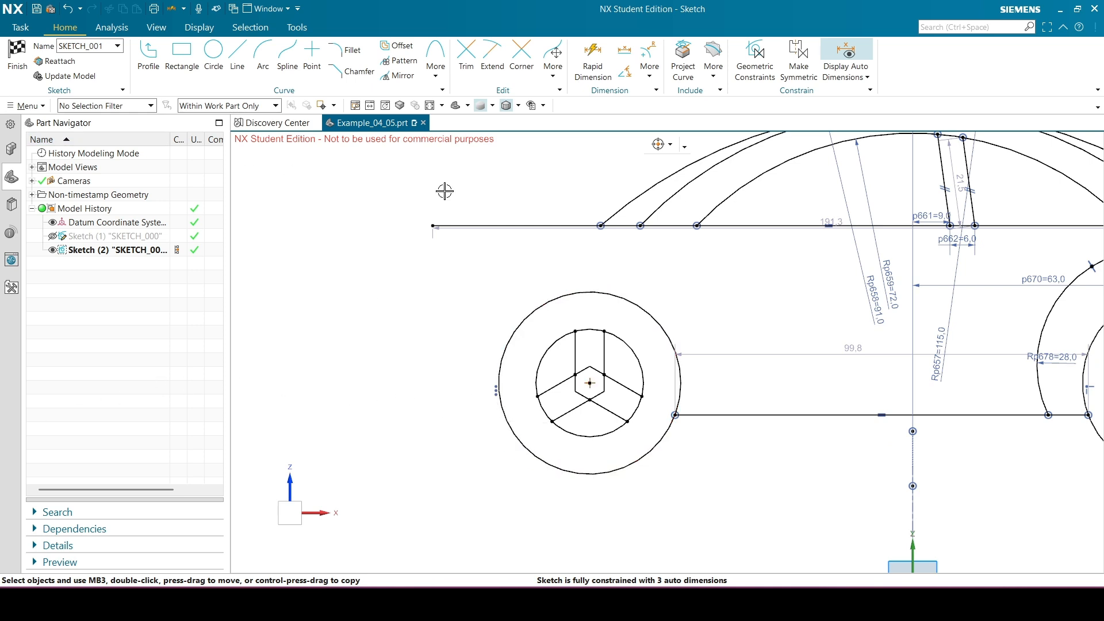
{"action": "left_click", "coordinate": [237, 57]}
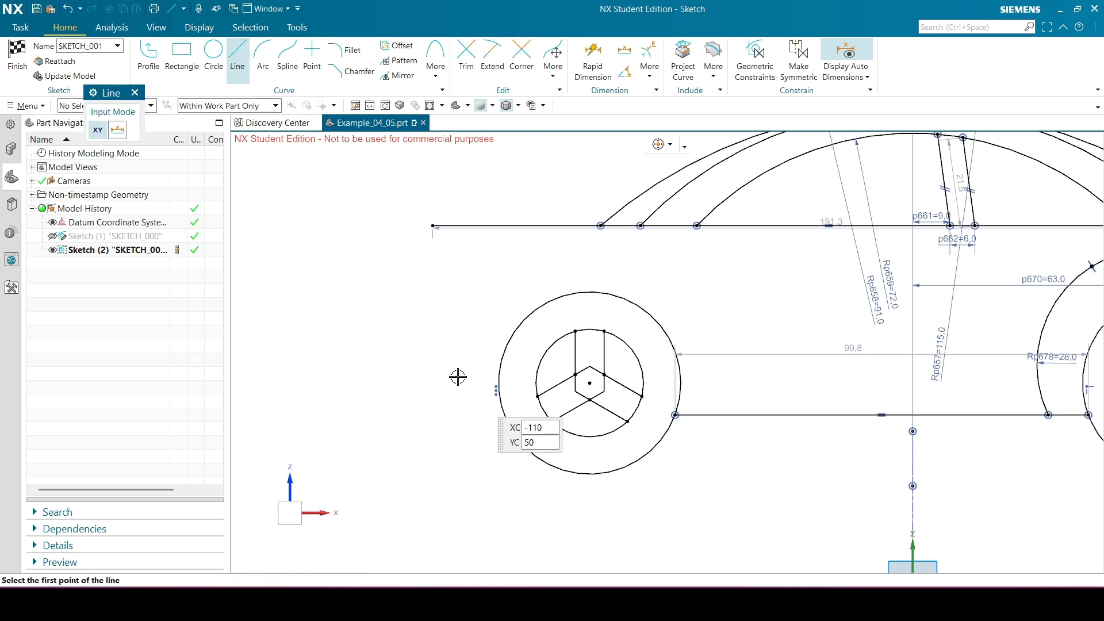
{"action": "left_click", "coordinate": [499, 398]}
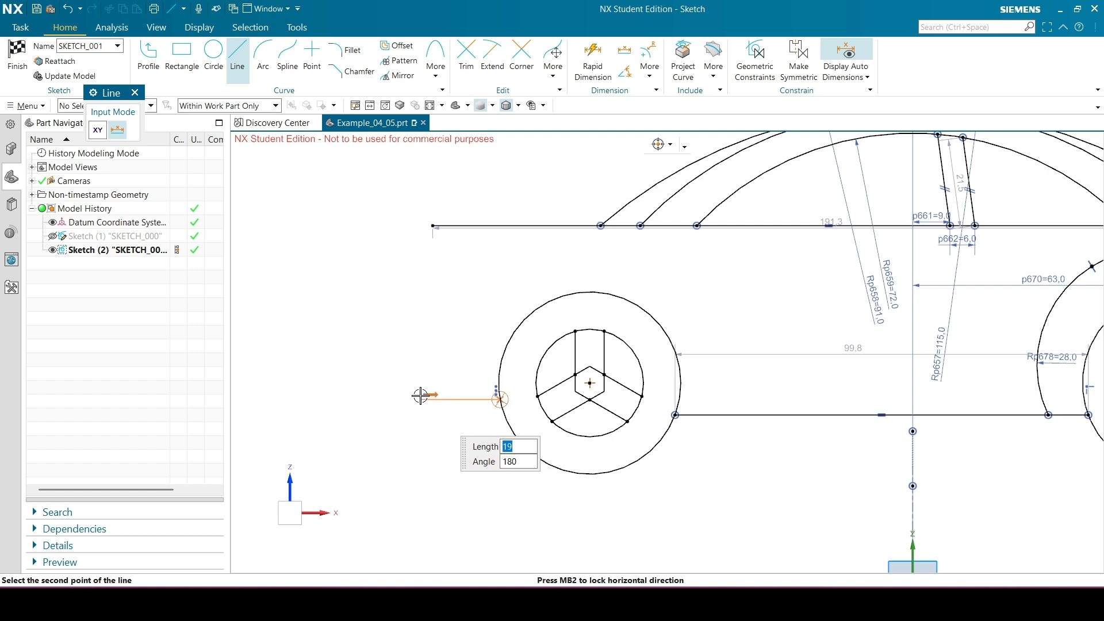
{"action": "key", "text": "Return"}
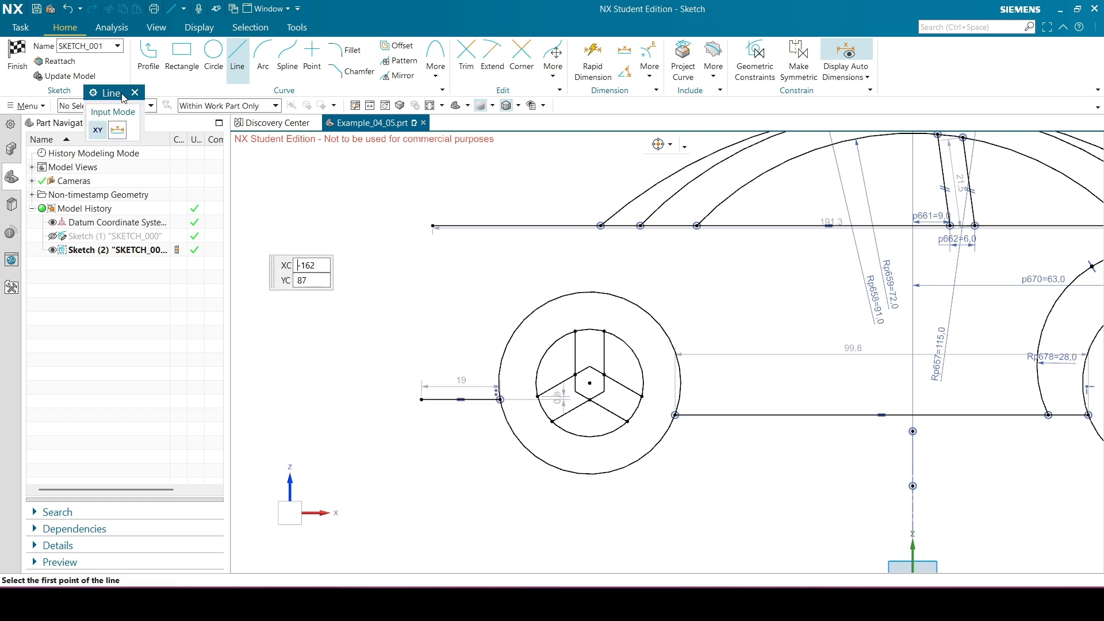
{"action": "left_click", "coordinate": [136, 94]}
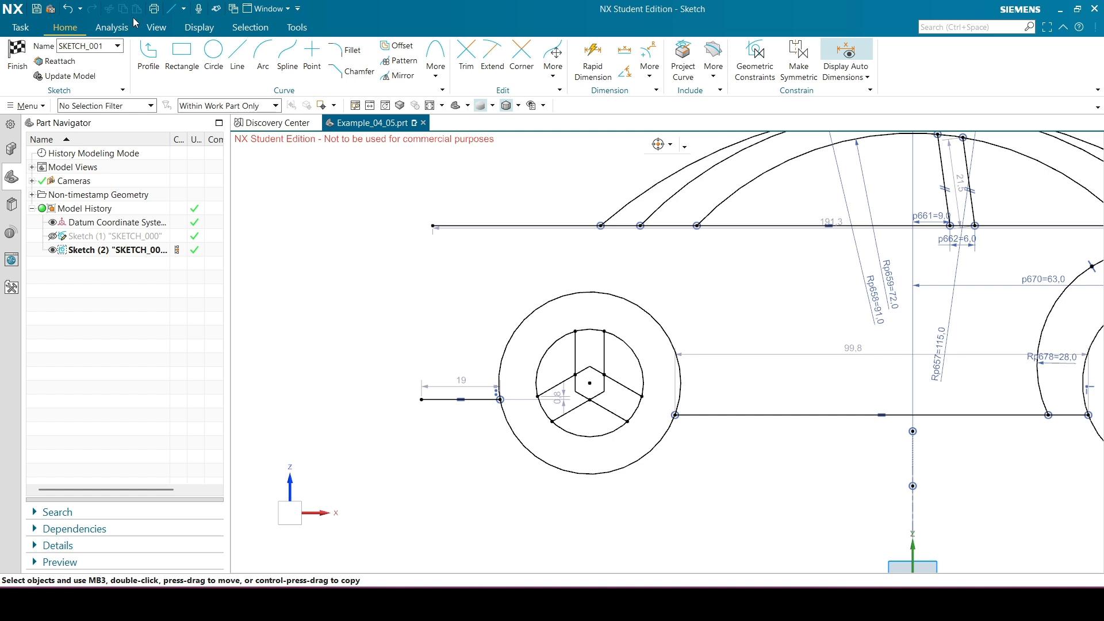
Draw a centre-point arc of radius 21 mm in front of the left wheel, sweeping about 97° upward from near the short line's free end.
{"action": "left_click", "coordinate": [262, 60]}
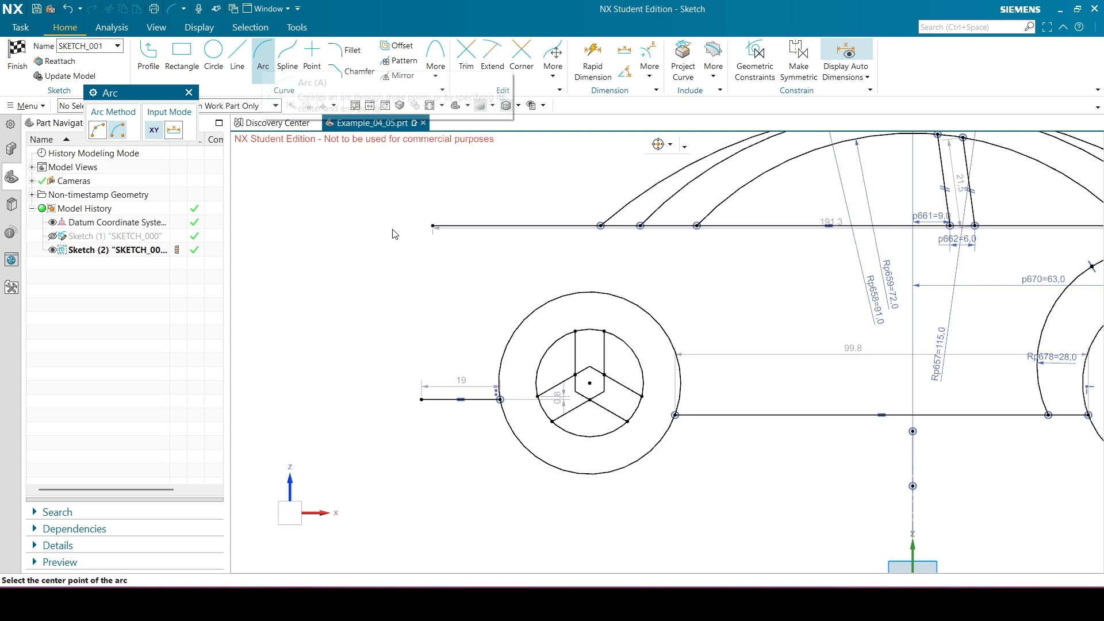
{"action": "left_click", "coordinate": [516, 347]}
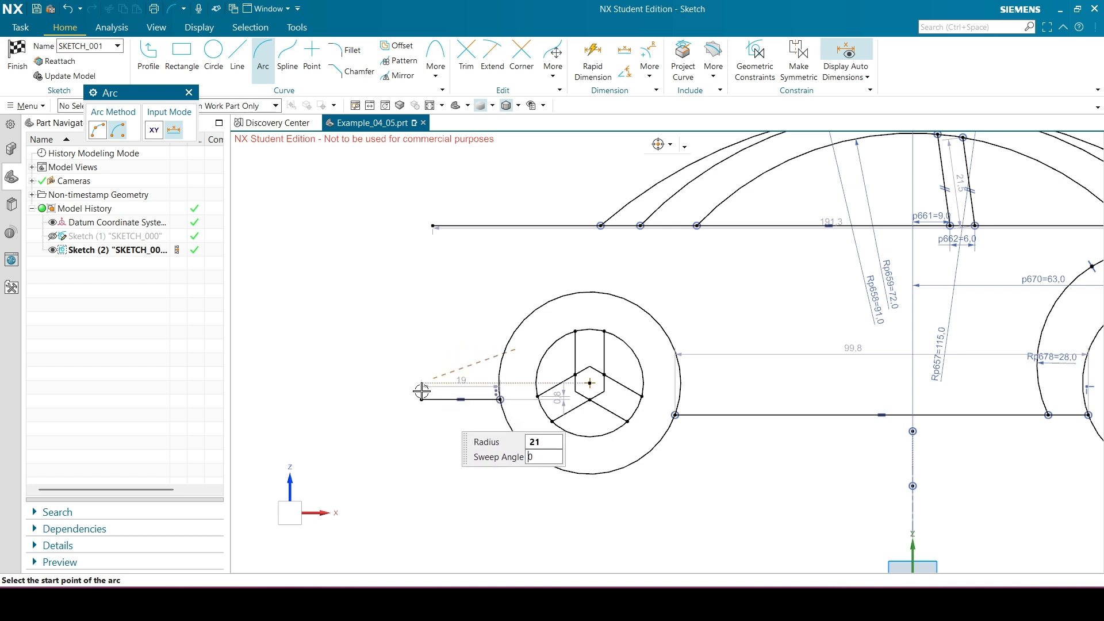
{"action": "scroll", "coordinate": [434, 390], "scroll_direction": "up", "scroll_amount": 4}
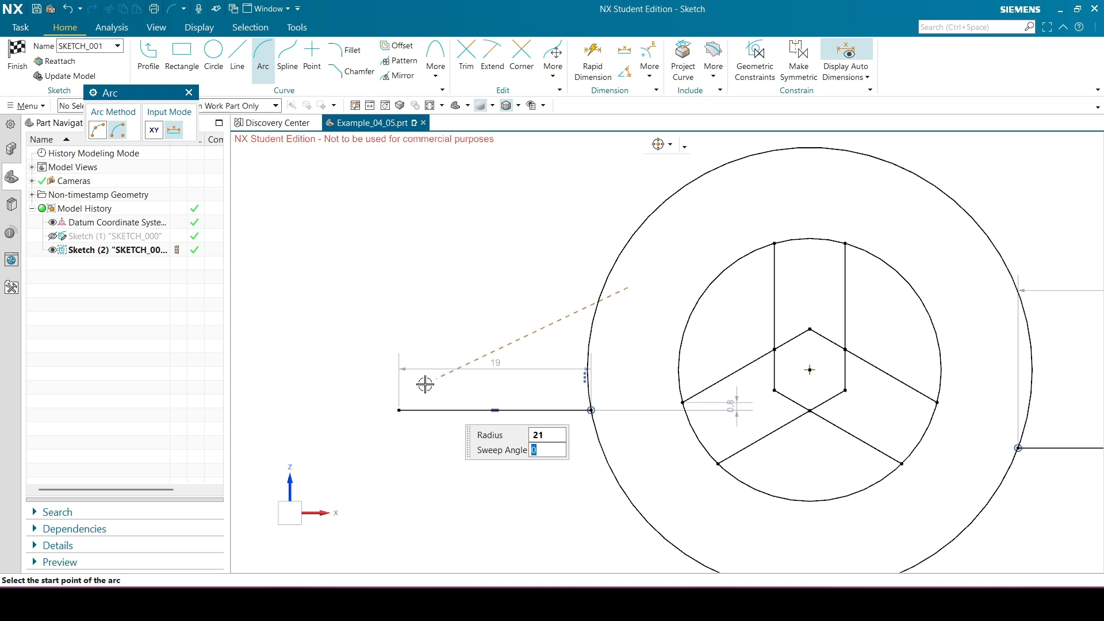
{"action": "scroll", "coordinate": [403, 279], "scroll_direction": "down", "scroll_amount": 3}
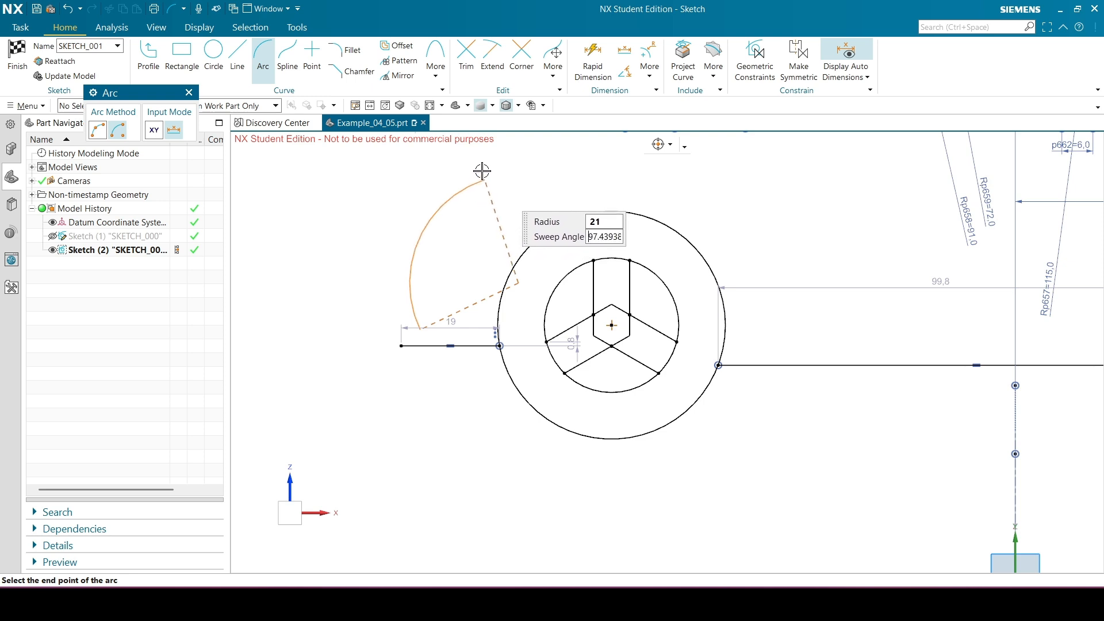
{"action": "key", "text": "Return"}
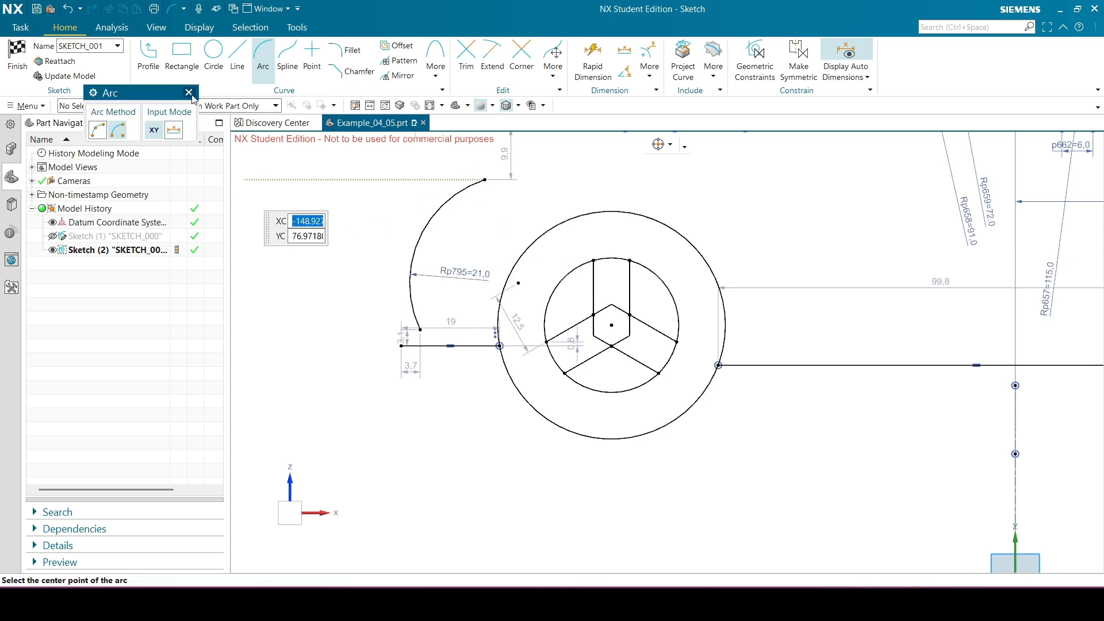
{"action": "left_click", "coordinate": [189, 92]}
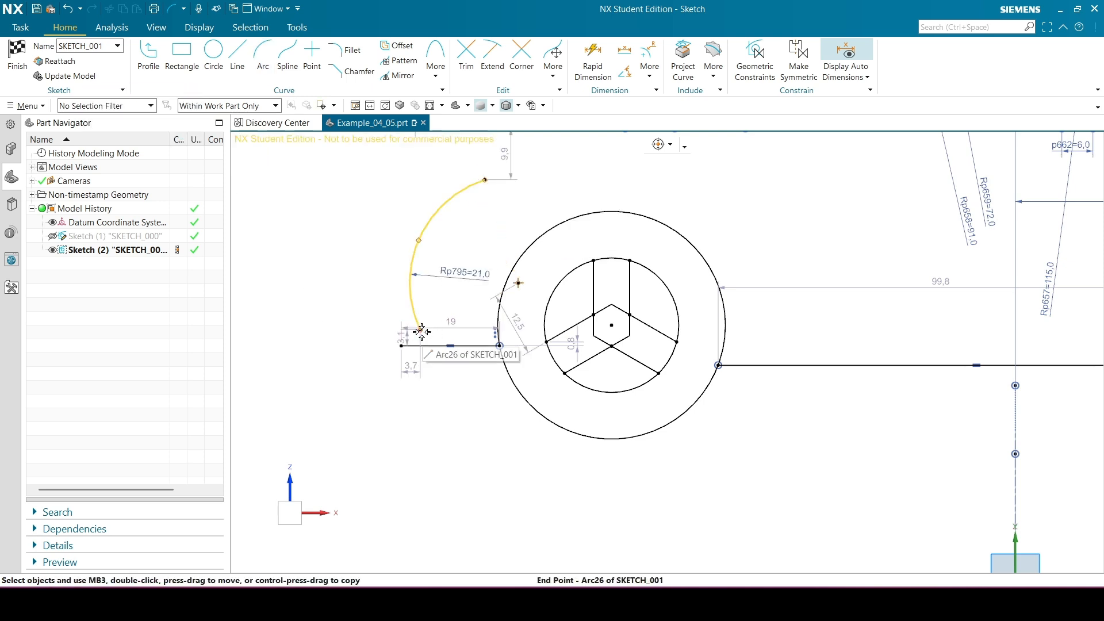
Make the lower end of the 21 mm arc coincident with the free end of the short horizontal line.
{"action": "left_click", "coordinate": [400, 346]}
{"action": "left_click", "coordinate": [420, 329]}
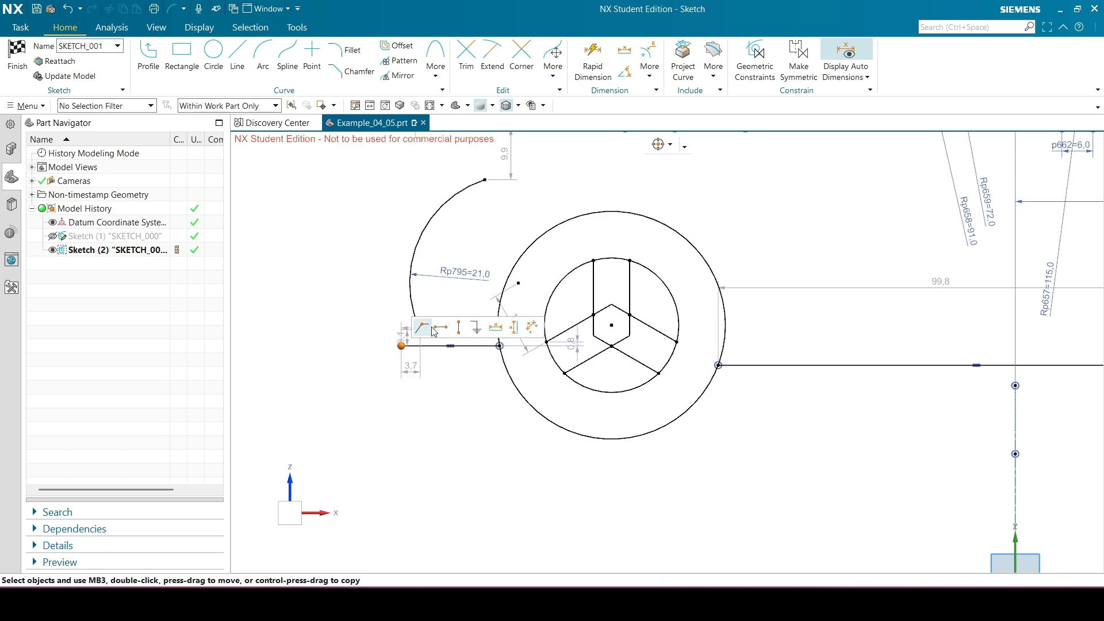
{"action": "left_click", "coordinate": [434, 453]}
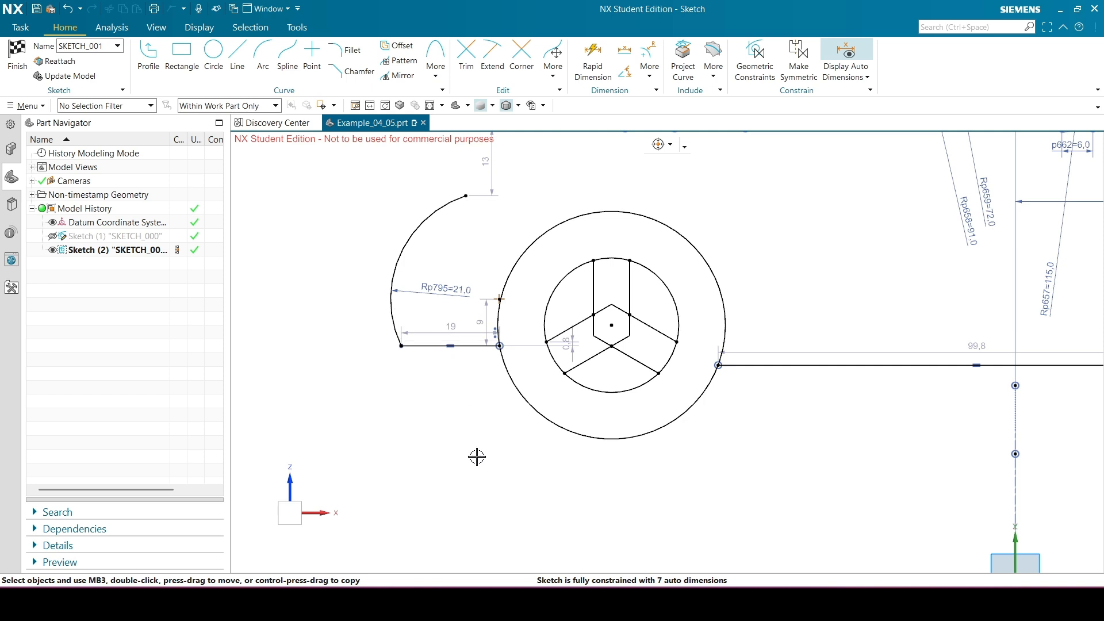
Move the 21 mm arc's upper end to about 8.2 mm below the long horizontal line, and undo a trial move of its centre.
{"action": "scroll", "coordinate": [477, 456], "scroll_direction": "down", "scroll_amount": 3}
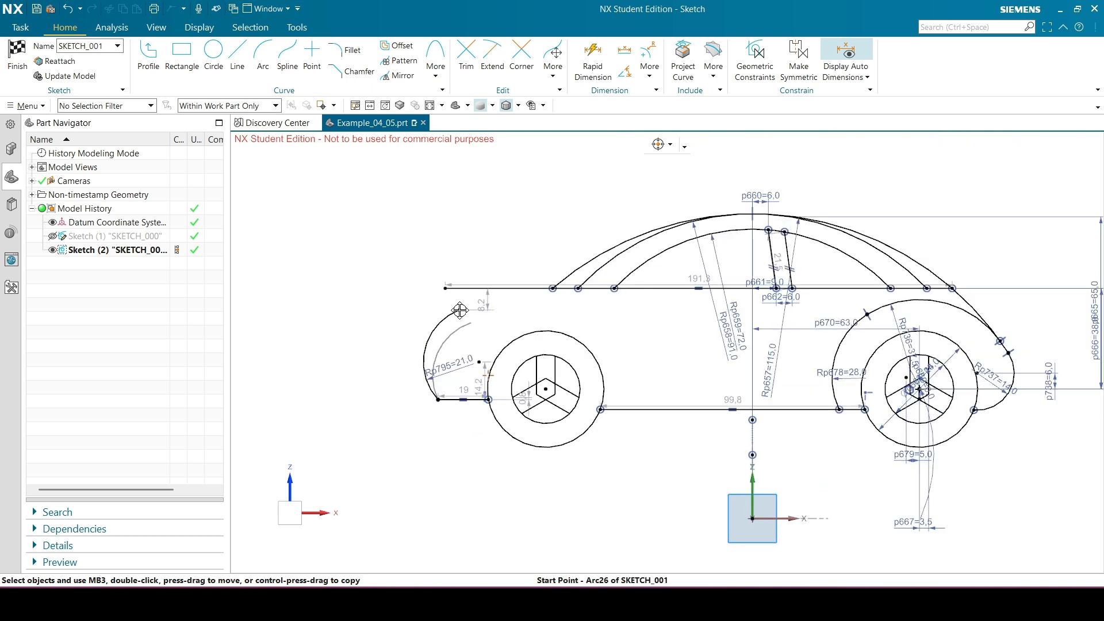
{"action": "left_click_drag", "start_coordinate": [460, 311], "coordinate": [460, 310]}
{"action": "scroll", "coordinate": [499, 353], "scroll_direction": "up", "scroll_amount": 1}
{"action": "left_click_drag", "start_coordinate": [473, 365], "coordinate": [488, 375]}
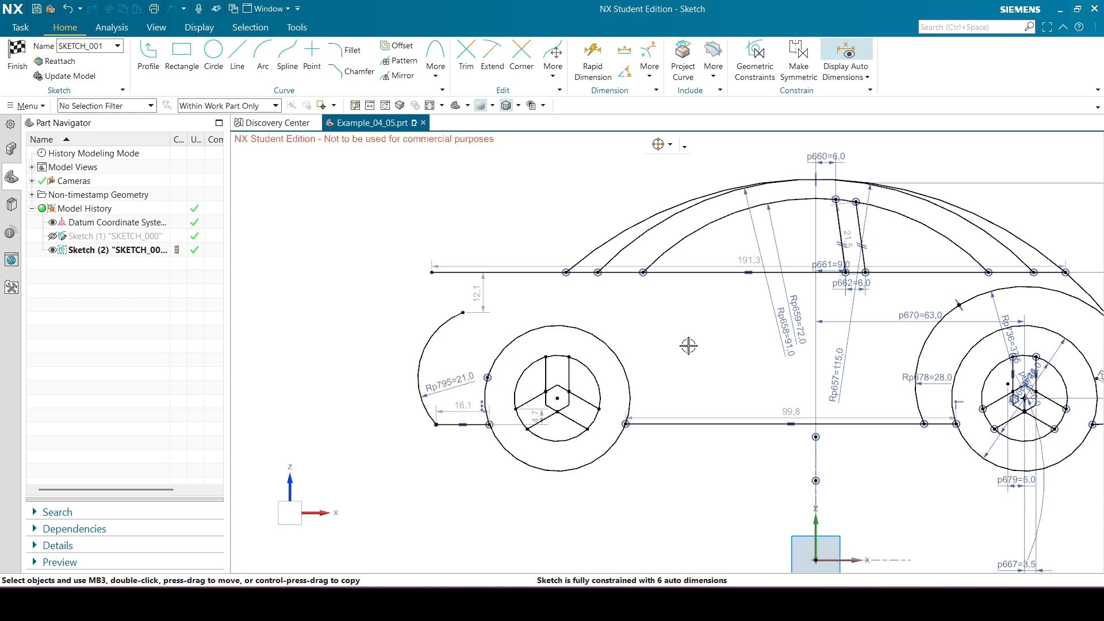
{"action": "key", "text": "ctrl+z"}
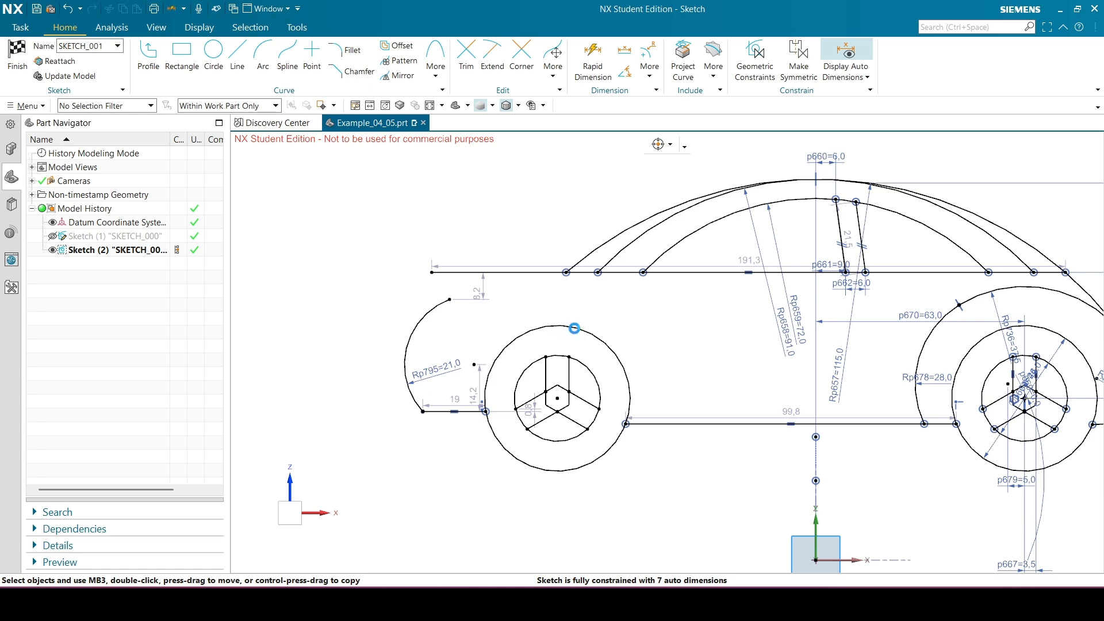
Dimension the horizontal distance between the 21 mm arc's centre and the left wheel's centre as 18 mm.
{"action": "key", "text": "d"}
{"action": "left_click", "coordinate": [480, 366]}
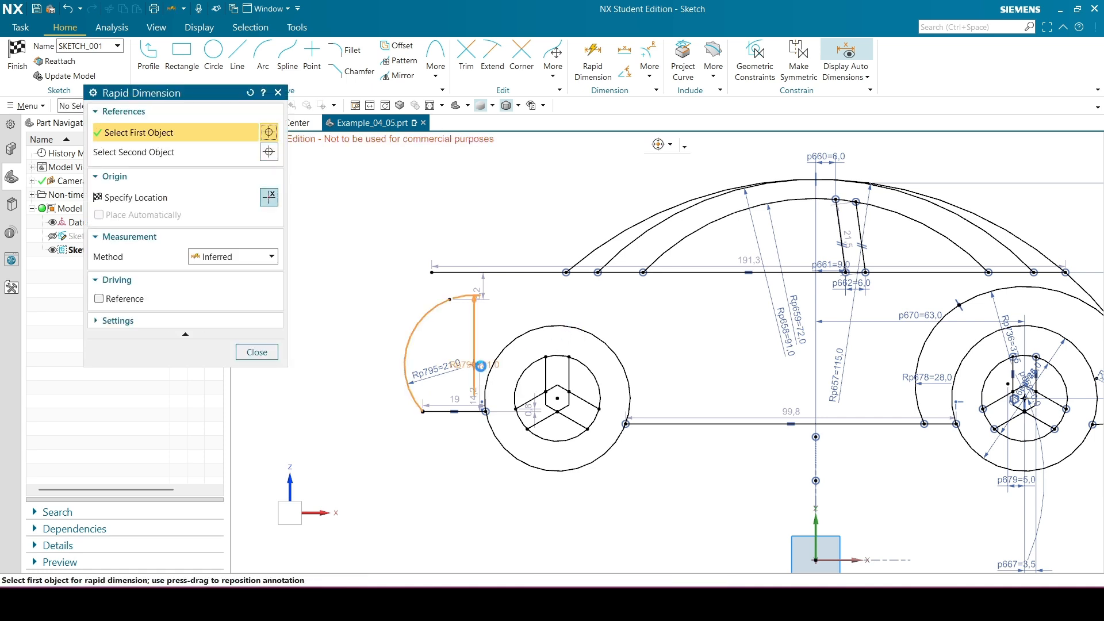
{"action": "scroll", "coordinate": [555, 397], "scroll_direction": "up", "scroll_amount": 3}
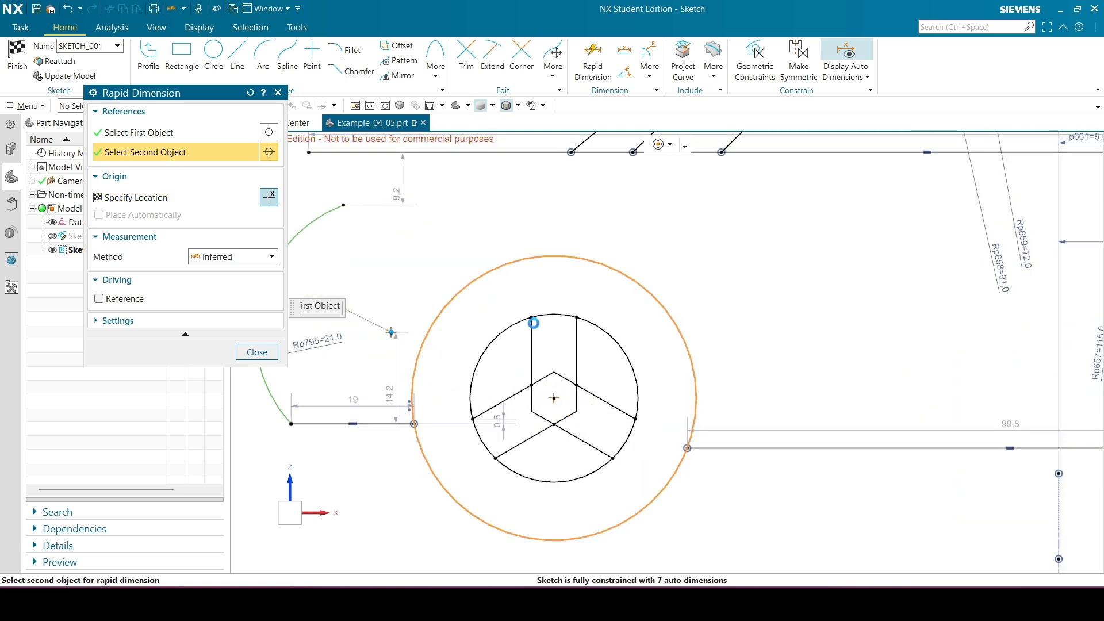
{"action": "scroll", "coordinate": [533, 323], "scroll_direction": "down", "scroll_amount": 2}
{"action": "left_click", "coordinate": [544, 363]}
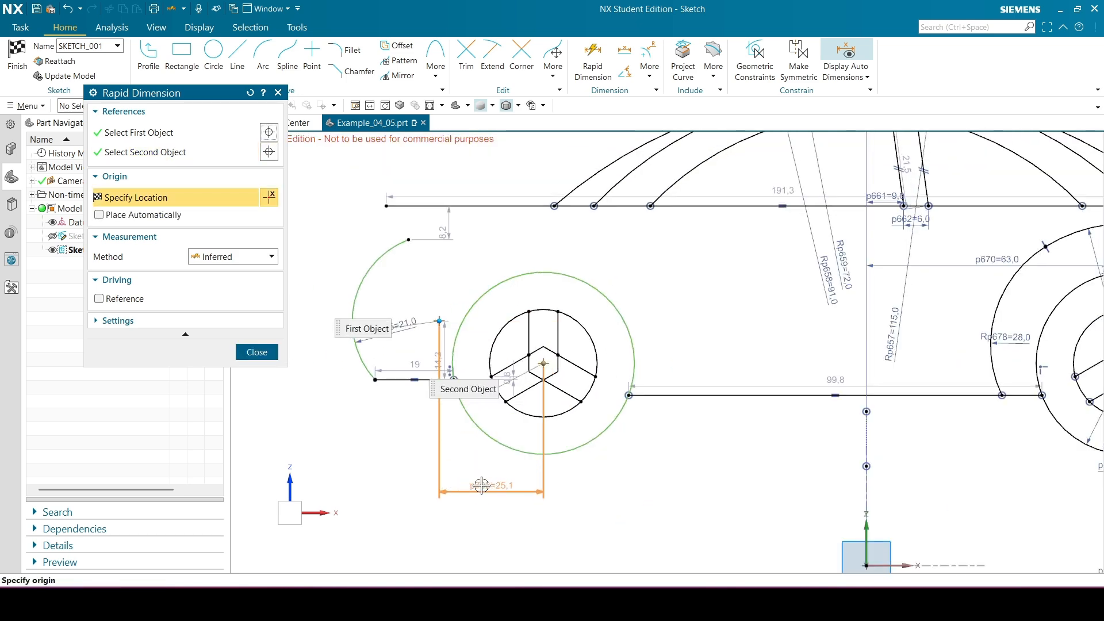
{"action": "left_click", "coordinate": [480, 486]}
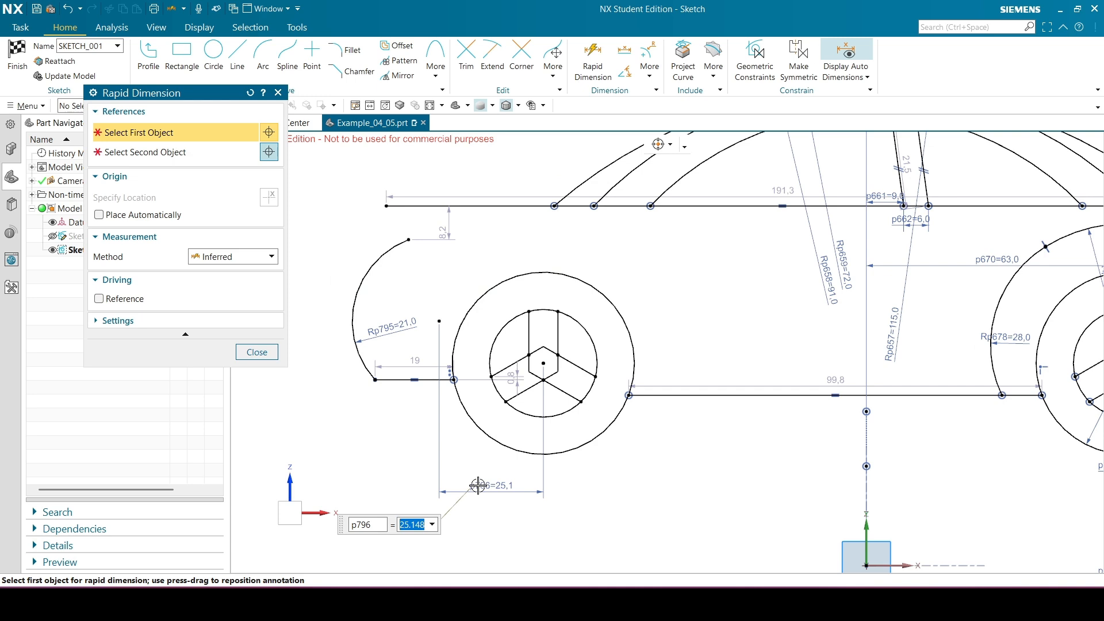
{"action": "key", "text": "Return"}
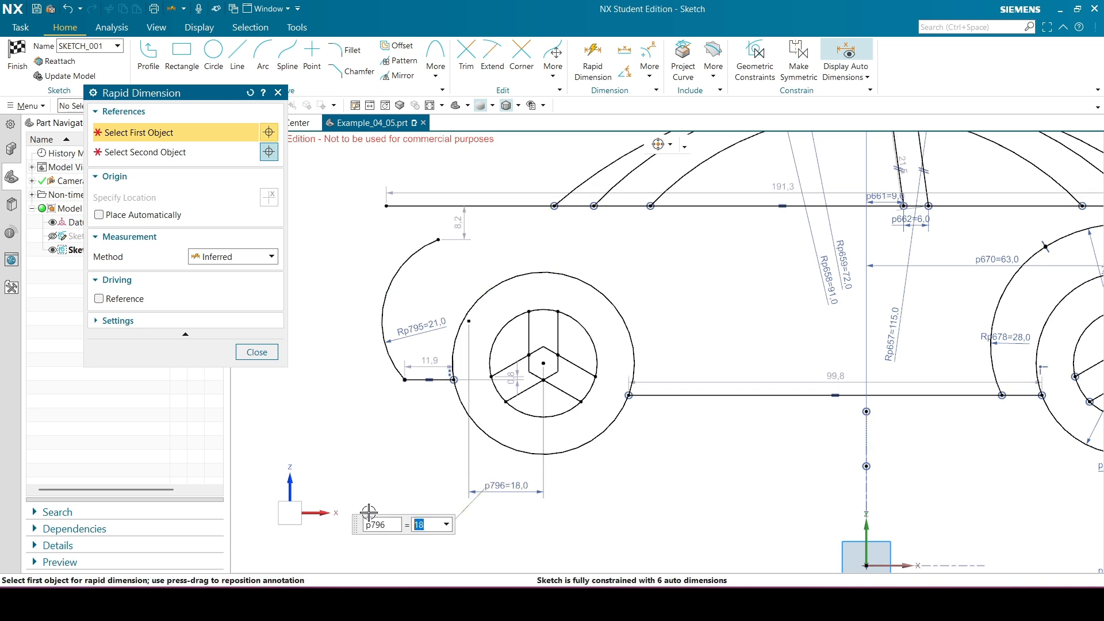
{"action": "left_click", "coordinate": [256, 353]}
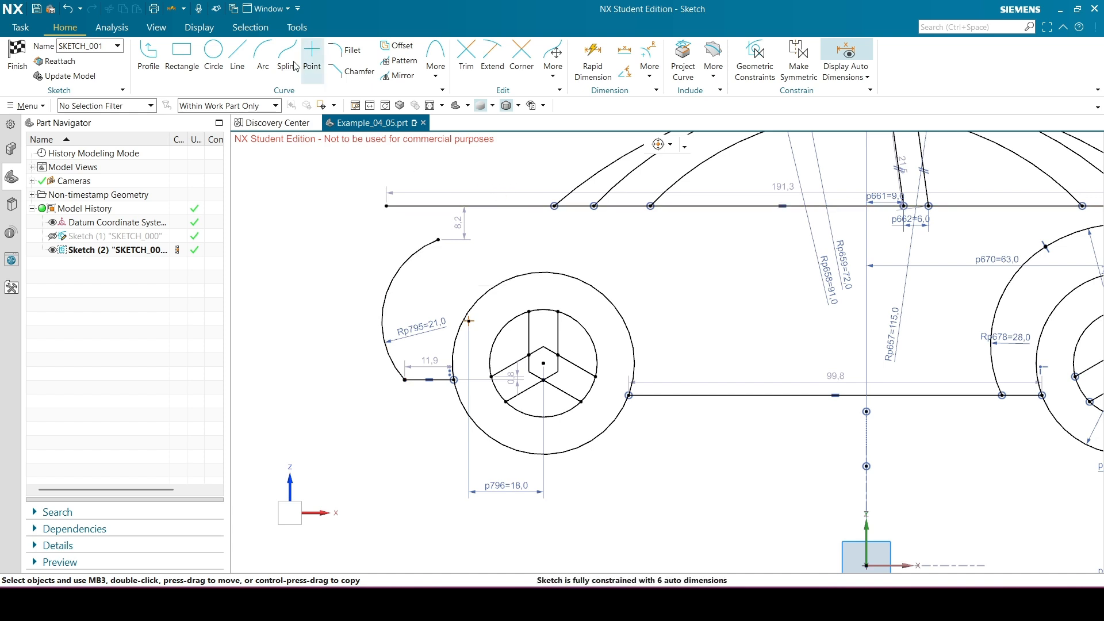
Draw a centre-point arc of radius 46 mm above the left wheel, centred just below the wheel's centre and sweeping about 27°.
{"action": "left_click", "coordinate": [262, 56]}
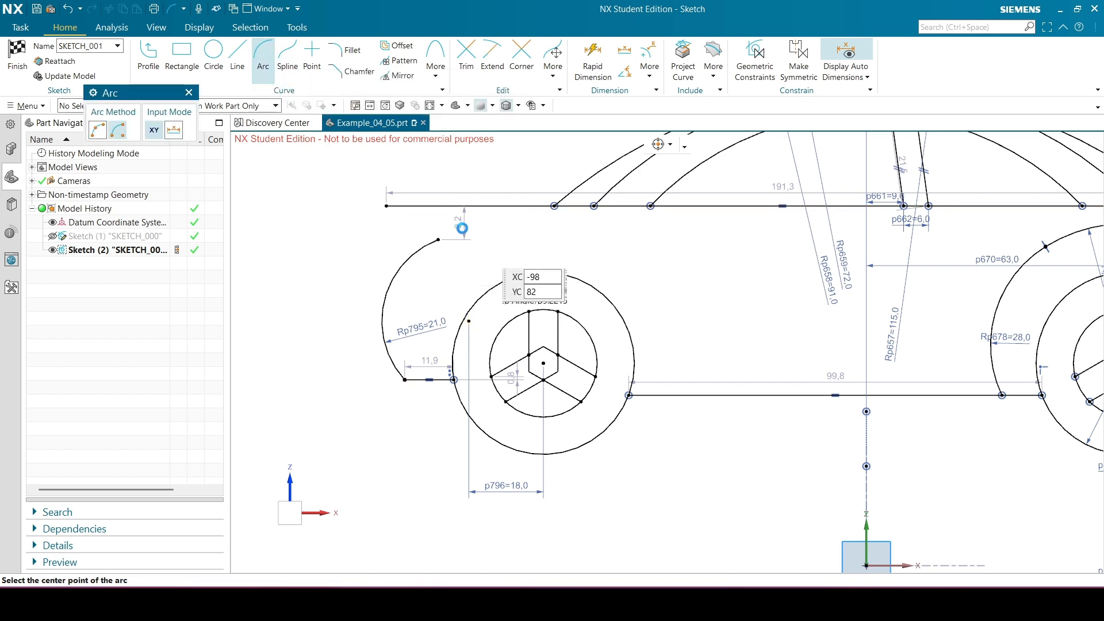
{"action": "scroll", "coordinate": [542, 395], "scroll_direction": "up", "scroll_amount": 2}
{"action": "left_click", "coordinate": [539, 394]}
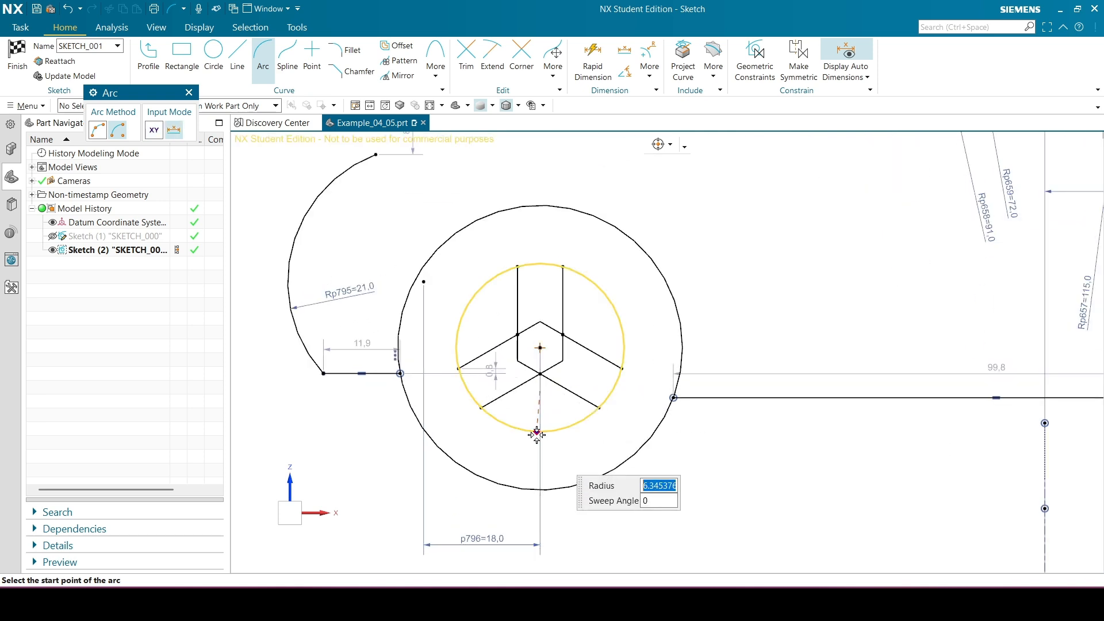
{"action": "scroll", "coordinate": [537, 436], "scroll_direction": "down", "scroll_amount": 2}
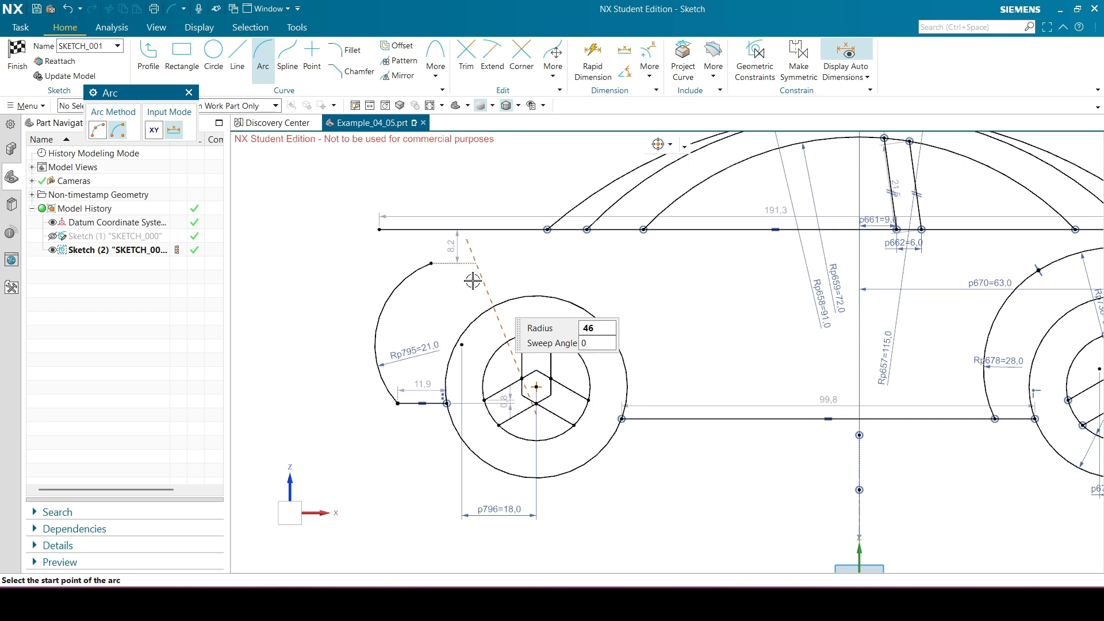
{"action": "left_click", "coordinate": [465, 298]}
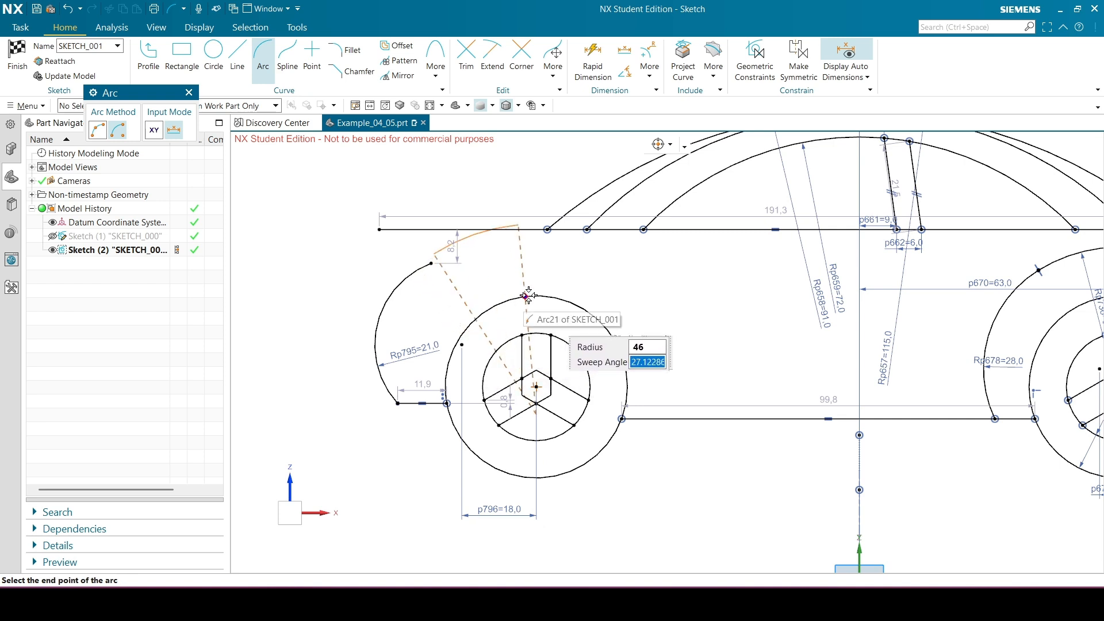
{"action": "left_click", "coordinate": [522, 262]}
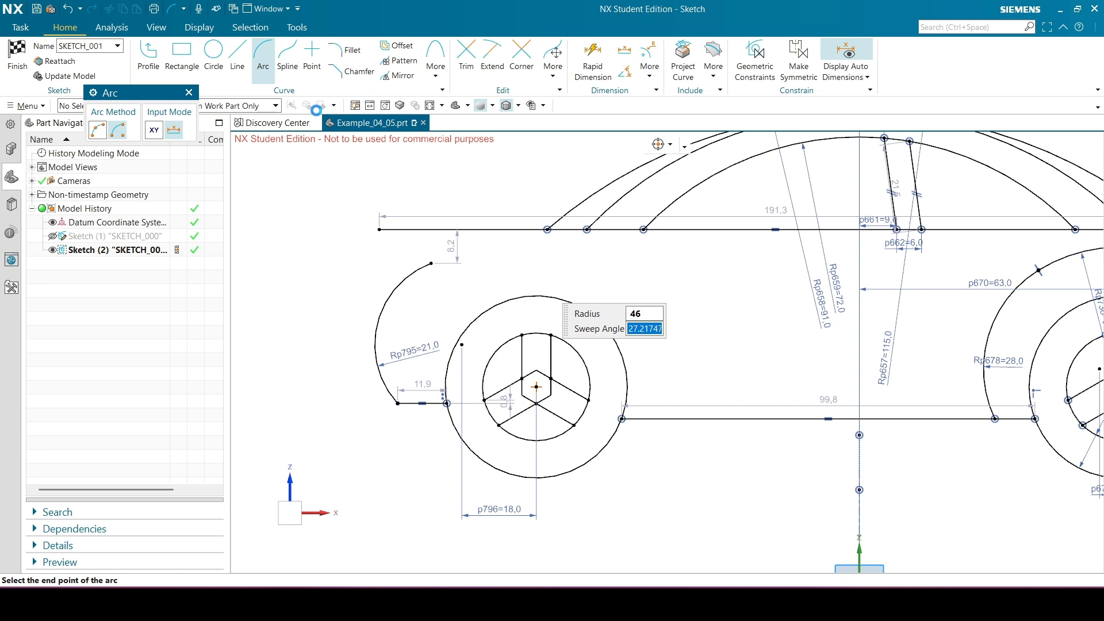
{"action": "left_click", "coordinate": [188, 92]}
Align the 46 mm arc's centre vertically with the left wheel's centre.
{"action": "scroll", "coordinate": [509, 301], "scroll_direction": "up", "scroll_amount": 3}
{"action": "scroll", "coordinate": [545, 348], "scroll_direction": "up", "scroll_amount": 3}
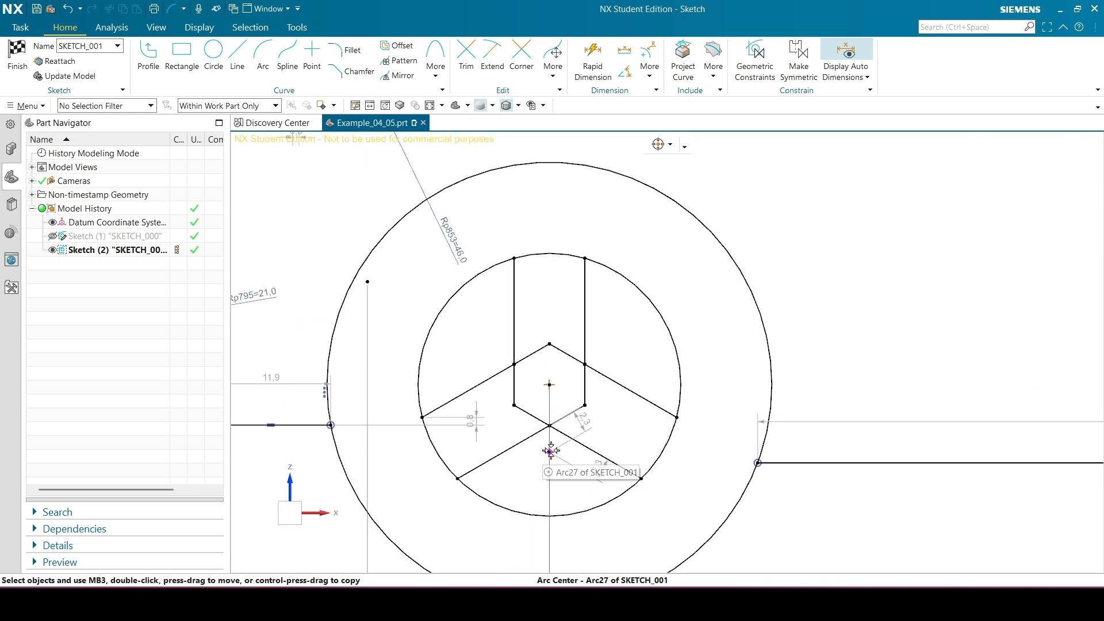
{"action": "left_click", "coordinate": [549, 451]}
{"action": "left_click", "coordinate": [549, 384]}
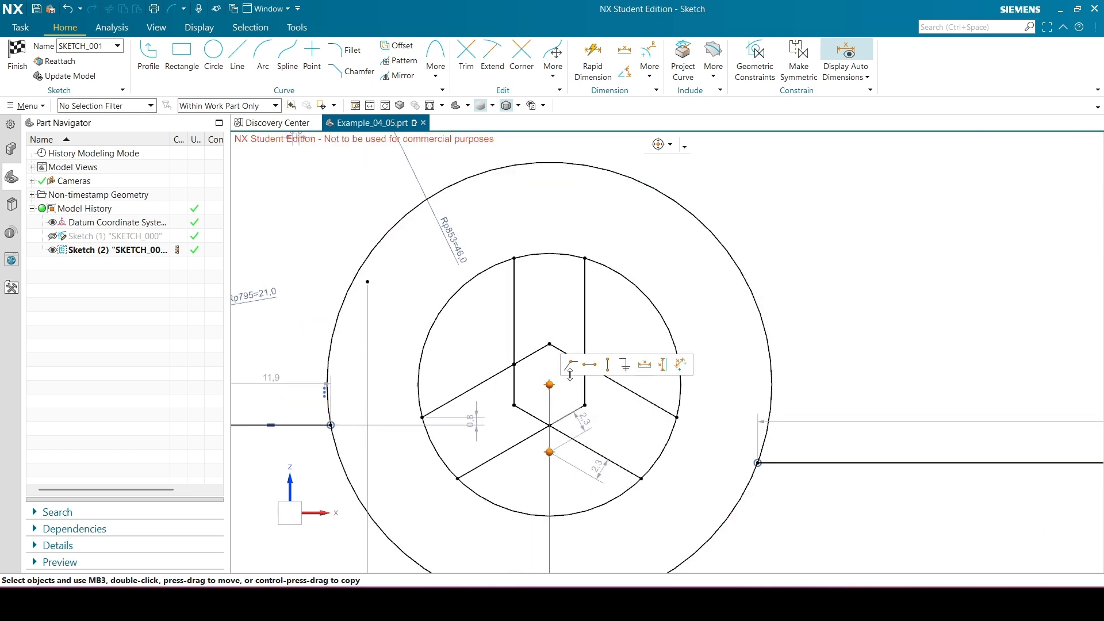
{"action": "left_click", "coordinate": [608, 368]}
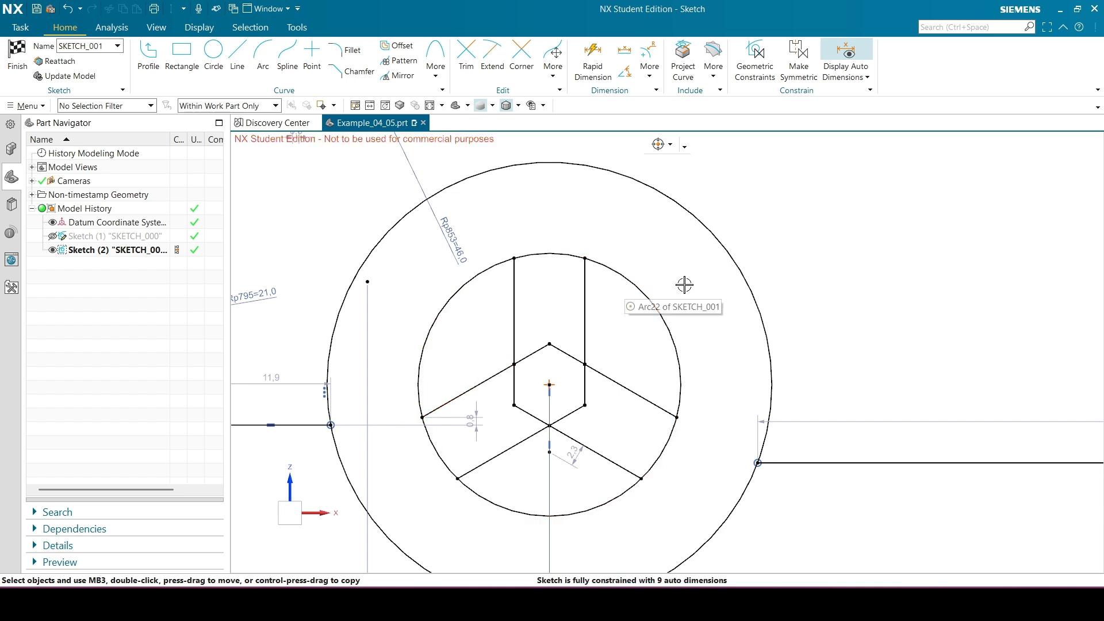
Join the 21 mm arc's upper end to the 46 mm arc's lower end and make the two arcs tangent.
{"action": "scroll", "coordinate": [687, 287], "scroll_direction": "down", "scroll_amount": 4}
{"action": "scroll", "coordinate": [546, 225], "scroll_direction": "up", "scroll_amount": 2}
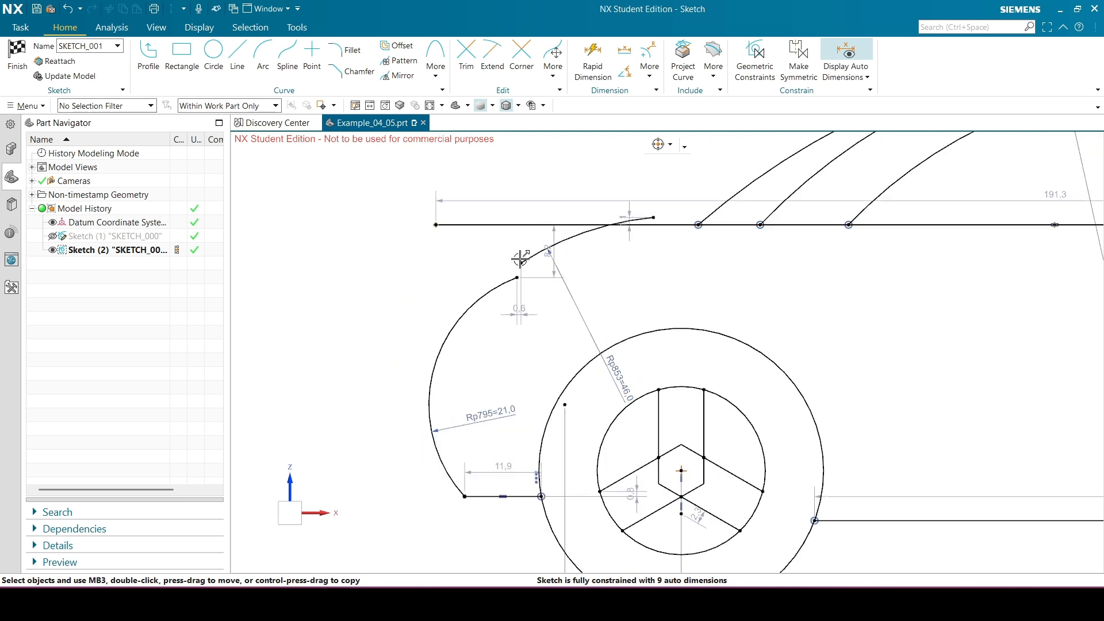
{"action": "left_click", "coordinate": [517, 279]}
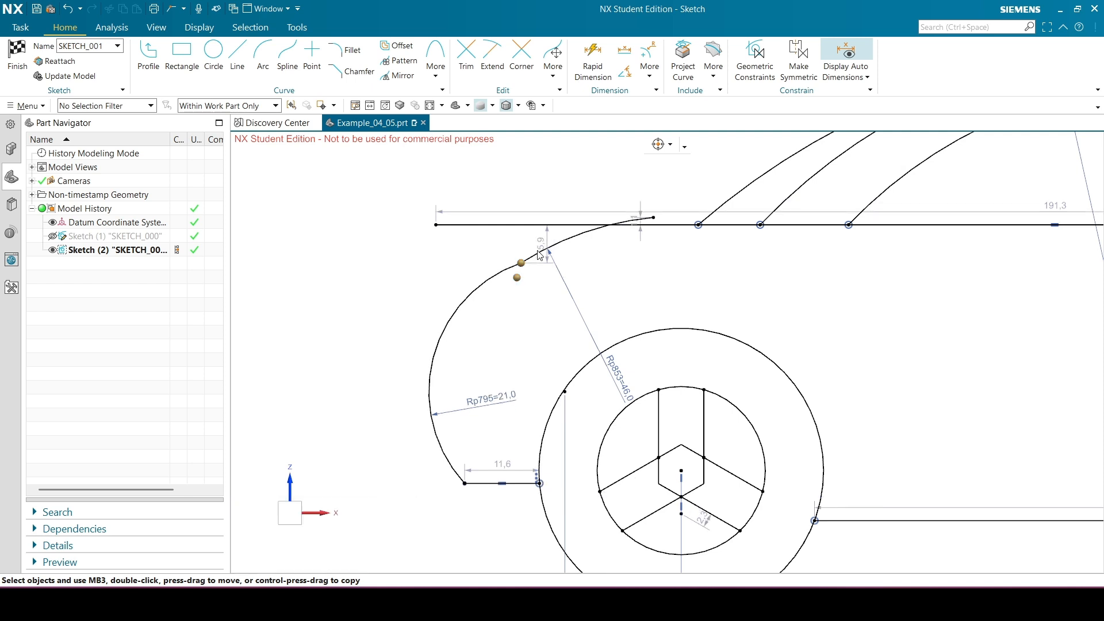
{"action": "left_click", "coordinate": [541, 251]}
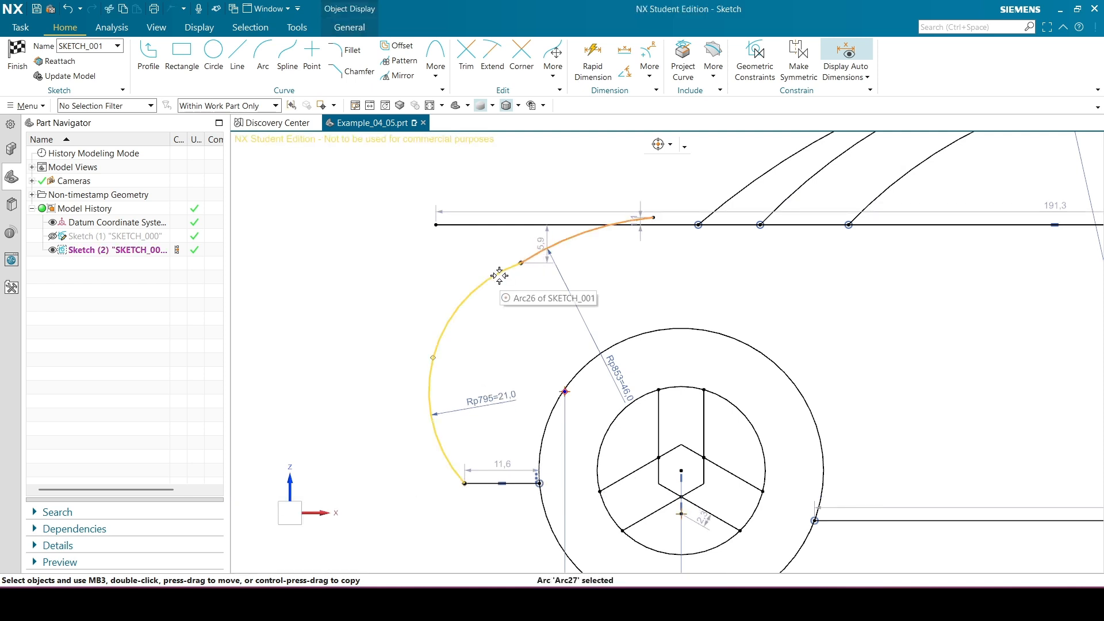
{"action": "left_click", "coordinate": [501, 266]}
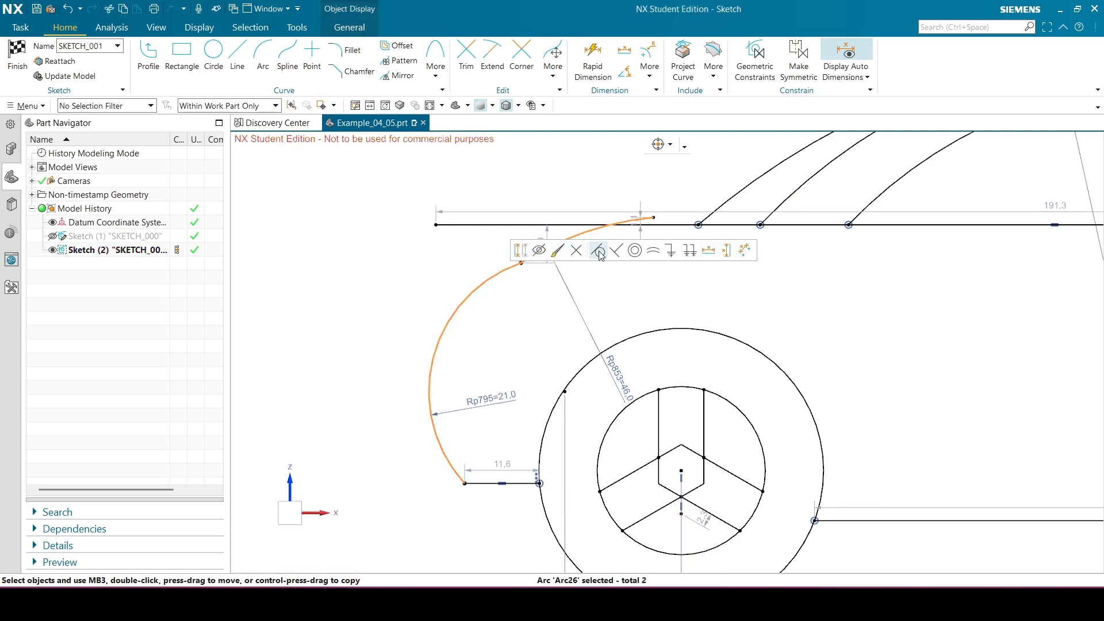
{"action": "left_click", "coordinate": [598, 251]}
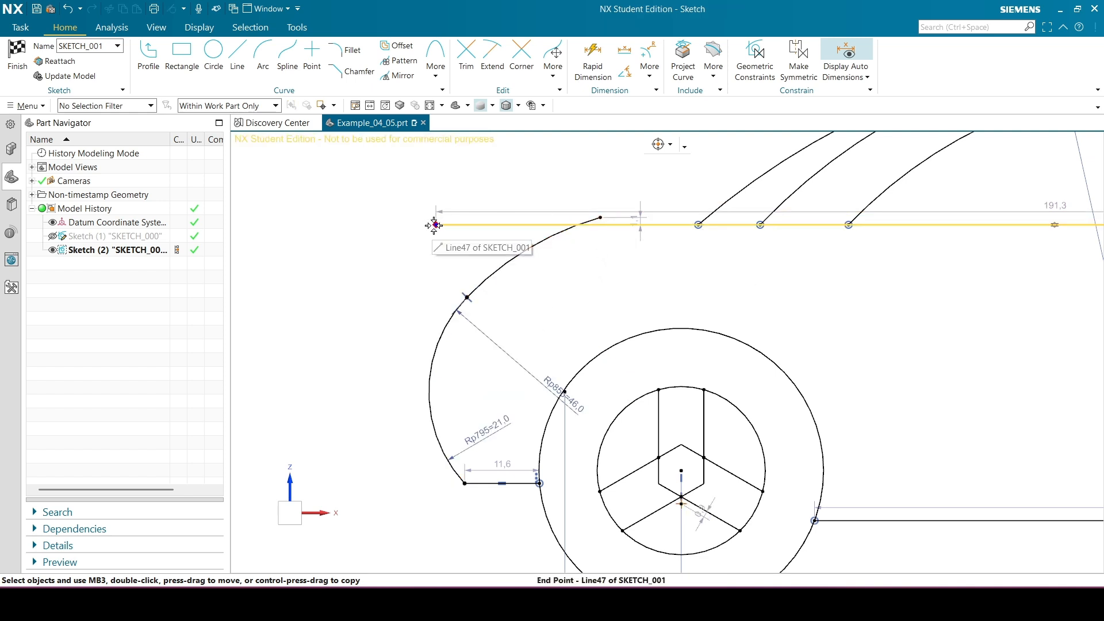
{"action": "left_click_drag", "start_coordinate": [436, 223], "coordinate": [529, 219]}
{"action": "mouse_move", "coordinate": [608, 219]}
{"action": "left_mouse_down"}
{"action": "mouse_move", "coordinate": [618, 220]}
{"action": "mouse_move", "coordinate": [579, 242]}
{"action": "mouse_move", "coordinate": [555, 229]}
{"action": "mouse_move", "coordinate": [636, 224]}
{"action": "left_mouse_up"}
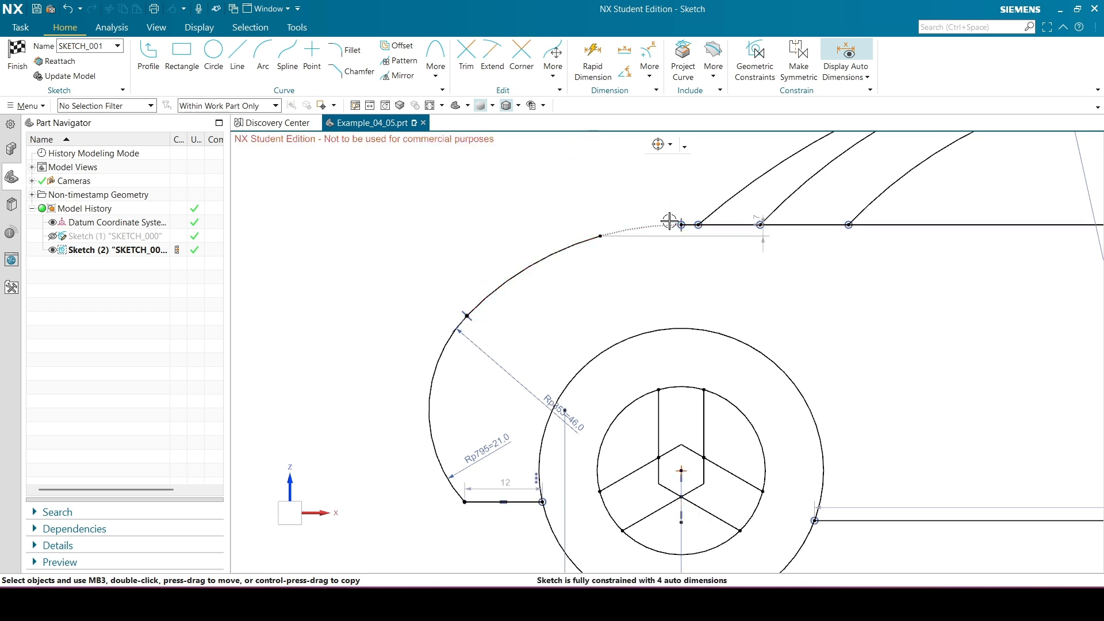
{"action": "key", "text": "ctrl+z"}
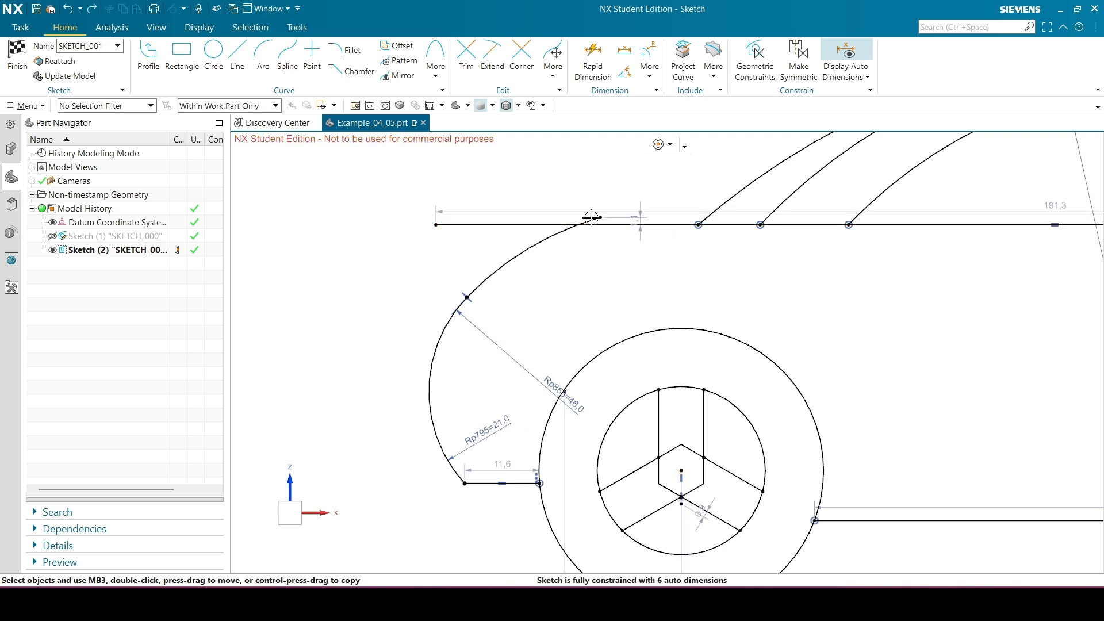
{"action": "left_click", "coordinate": [603, 216]}
{"action": "left_click", "coordinate": [435, 225]}
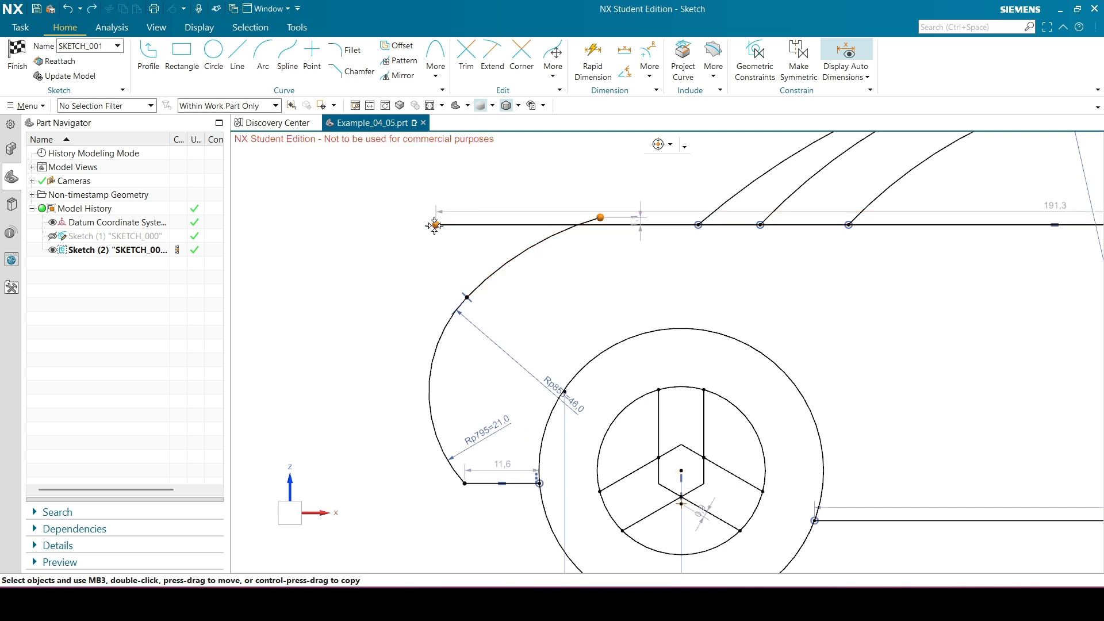
{"action": "key", "text": "Escape"}
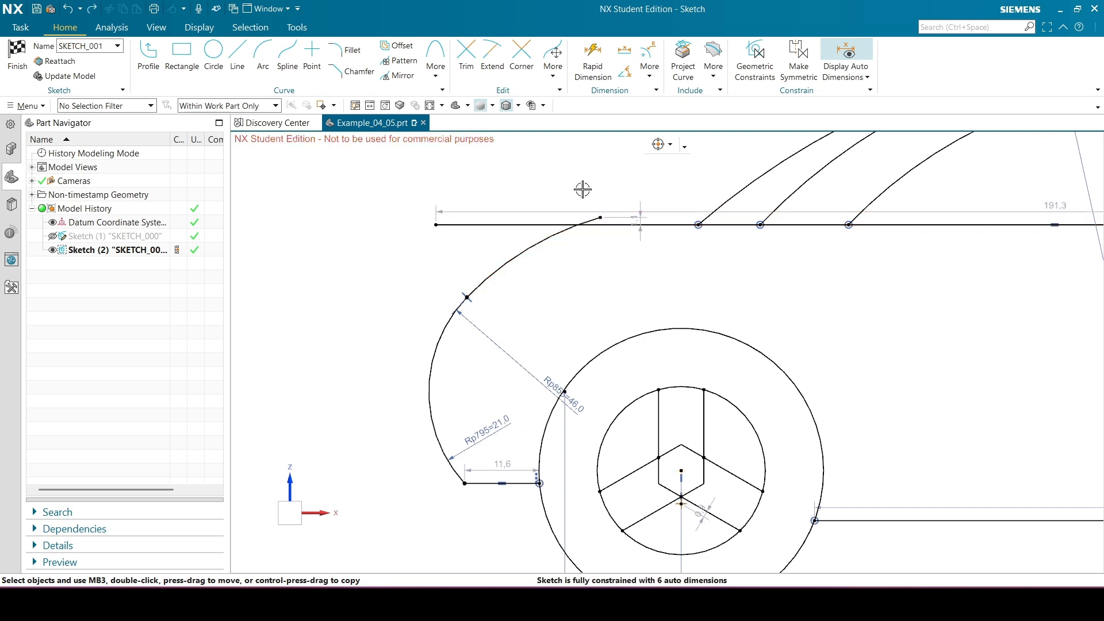
Make the 46 mm arc's upper end coincident with the long horizontal line's left end, and make the arc and line tangent.
{"action": "left_click", "coordinate": [599, 217]}
{"action": "left_click", "coordinate": [435, 225]}
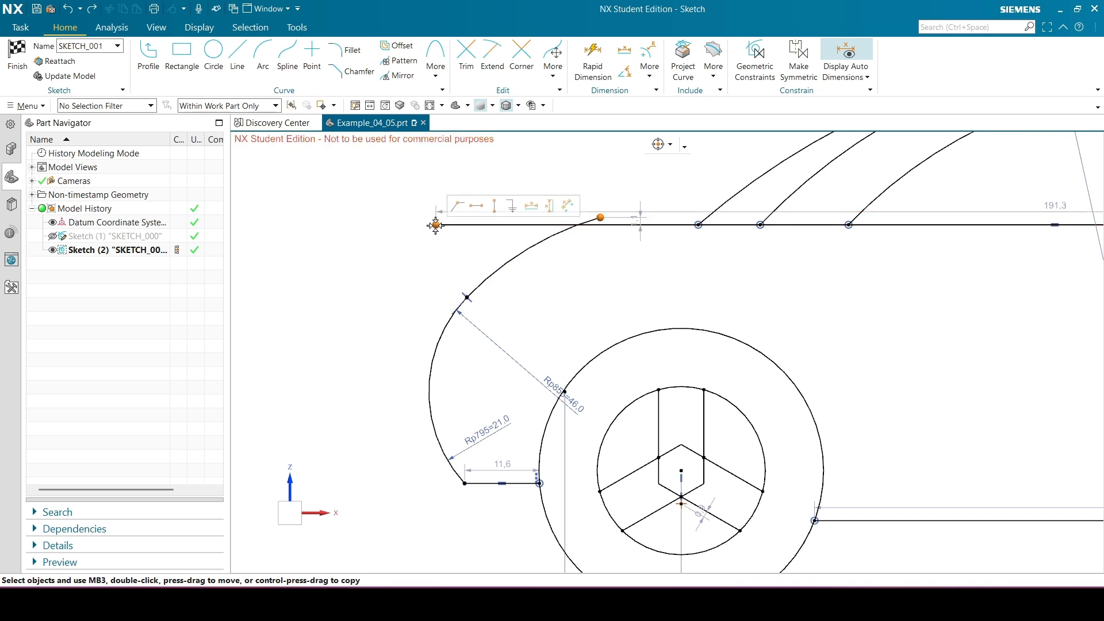
{"action": "left_click", "coordinate": [458, 207]}
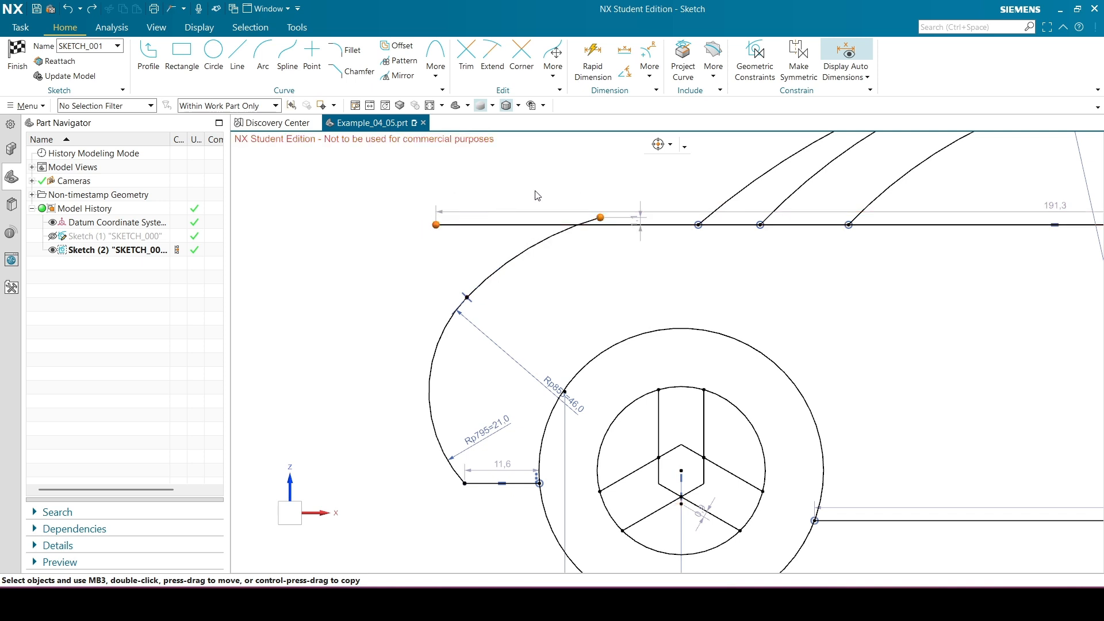
{"action": "left_click", "coordinate": [598, 224]}
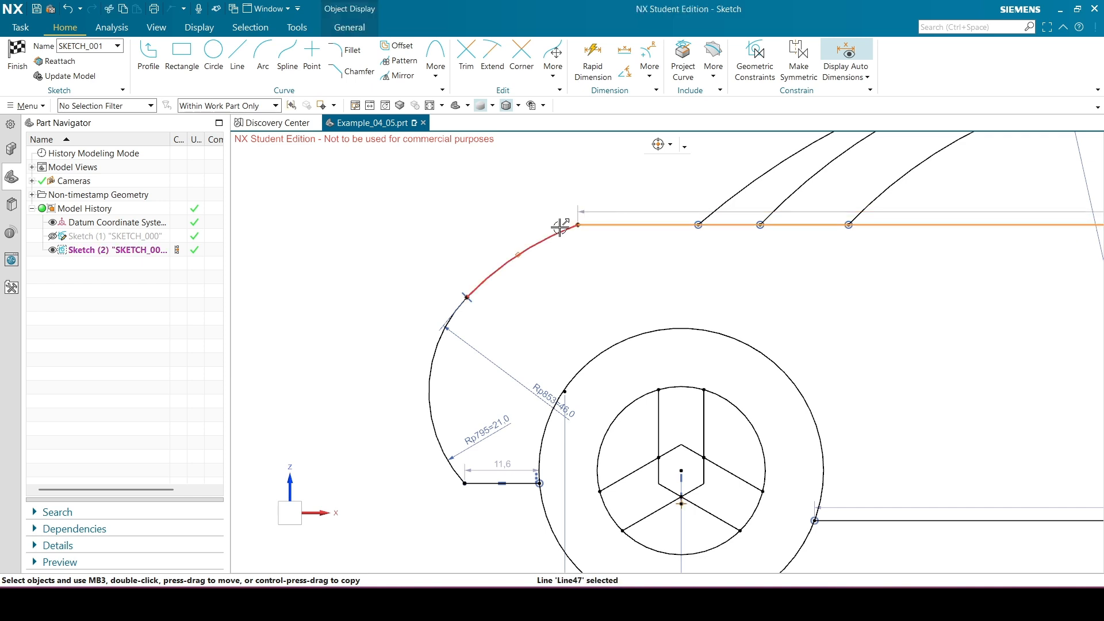
{"action": "left_click", "coordinate": [559, 229]}
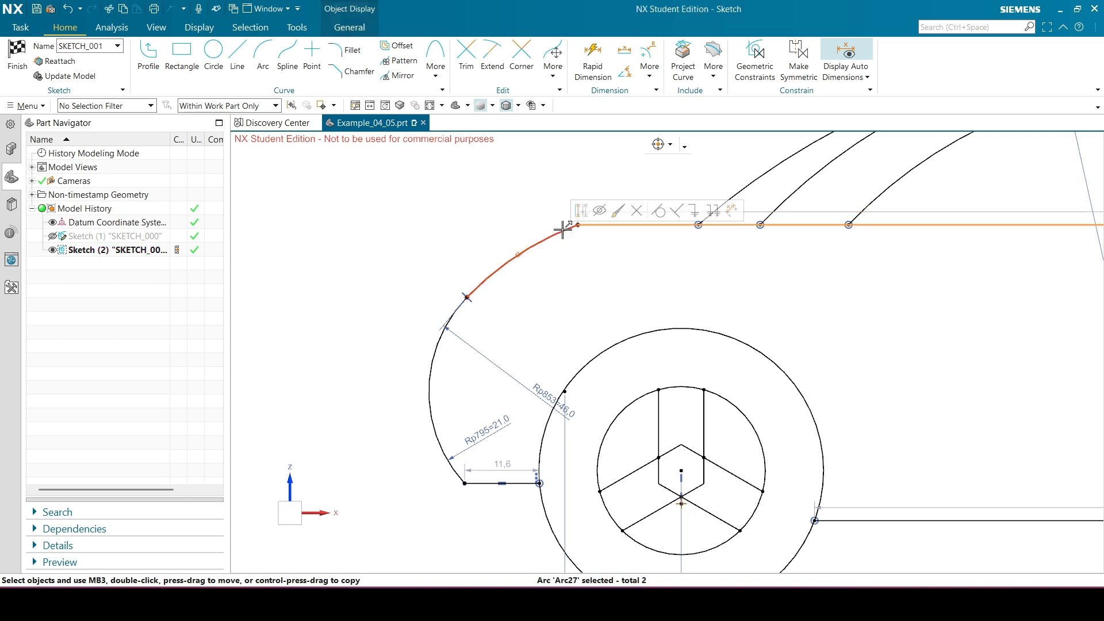
{"action": "left_click", "coordinate": [659, 211]}
{"action": "scroll", "coordinate": [571, 208], "scroll_direction": "down", "scroll_amount": 3}
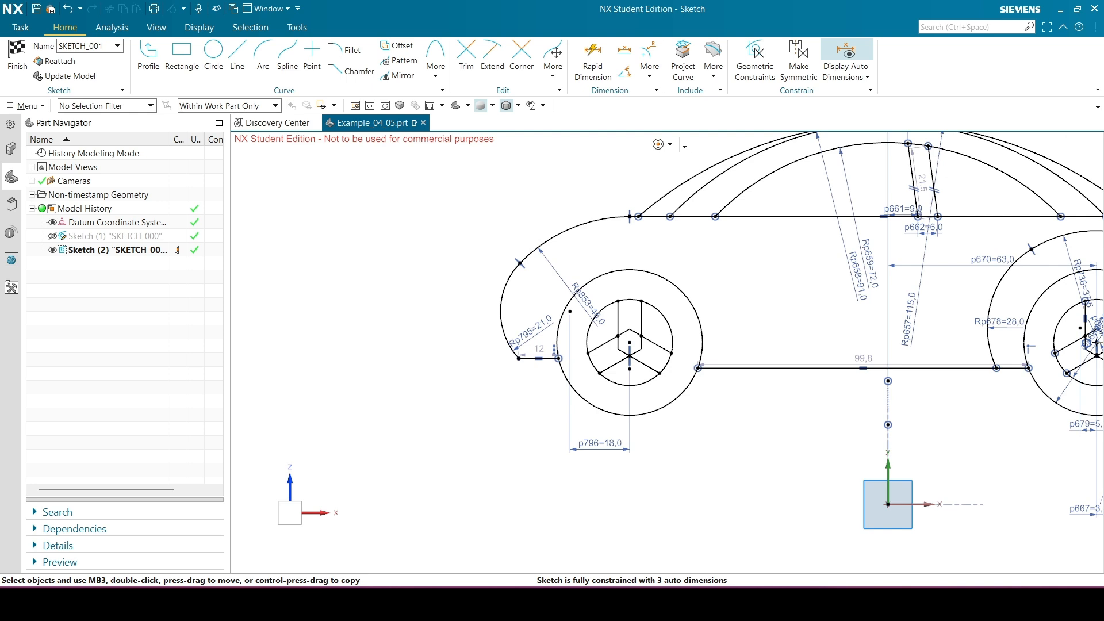
Draw a centre-point arc of radius 24 mm inside the 21 mm arc, sweeping about 96° upward from near the short horizontal line.
{"action": "left_click", "coordinate": [263, 58]}
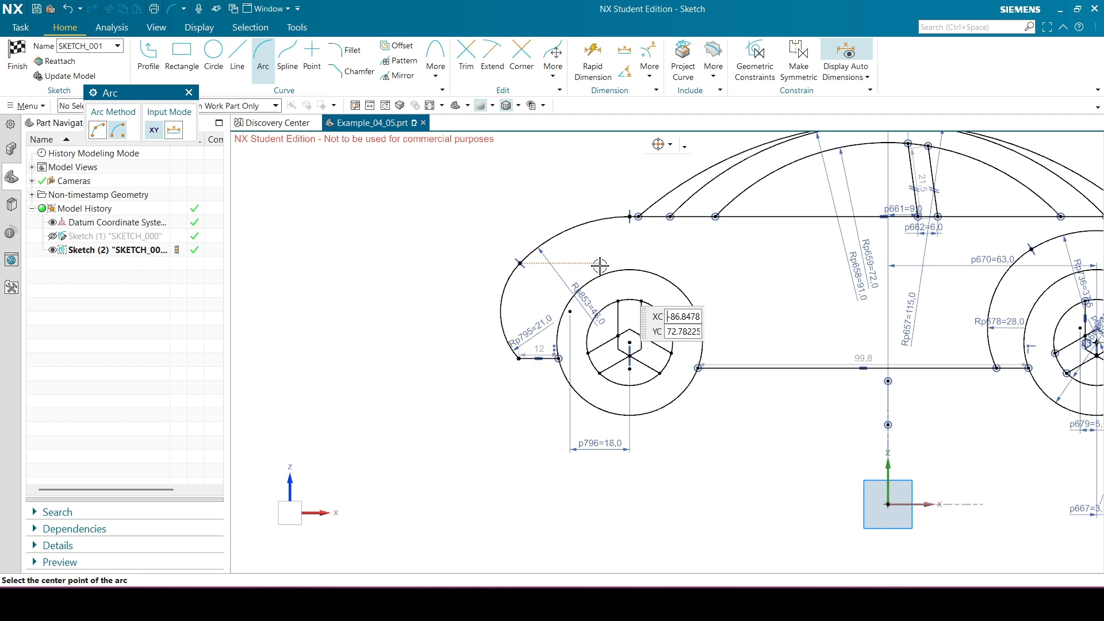
{"action": "scroll", "coordinate": [600, 296], "scroll_direction": "up", "scroll_amount": 2}
{"action": "scroll", "coordinate": [600, 297], "scroll_direction": "up", "scroll_amount": 1}
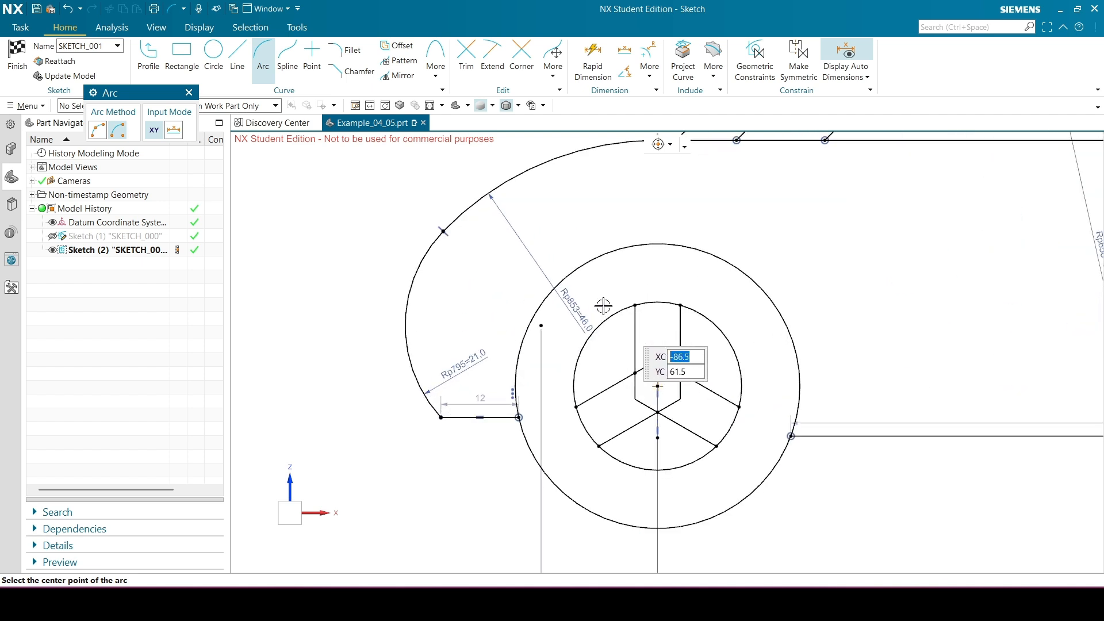
{"action": "left_click", "coordinate": [591, 332]}
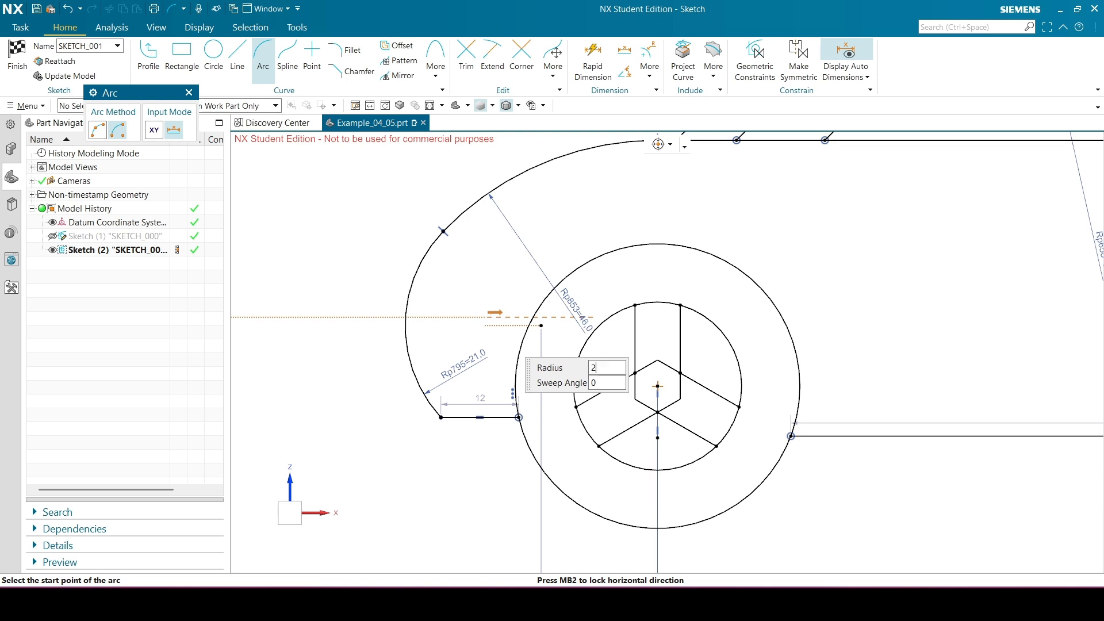
{"action": "left_click", "coordinate": [458, 407]}
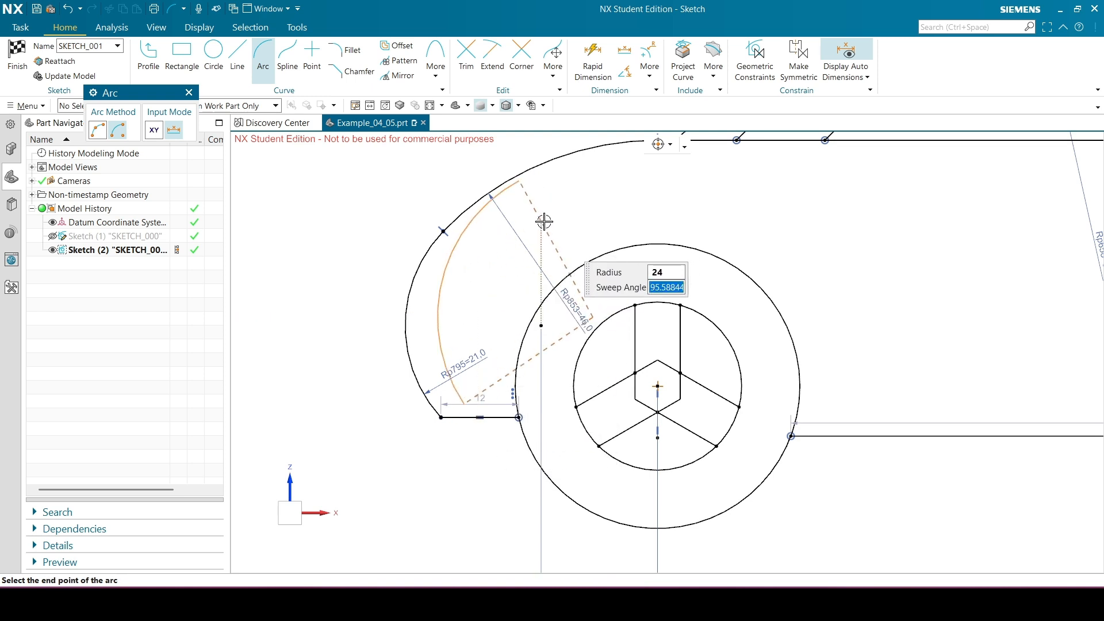
{"action": "left_click", "coordinate": [519, 181]}
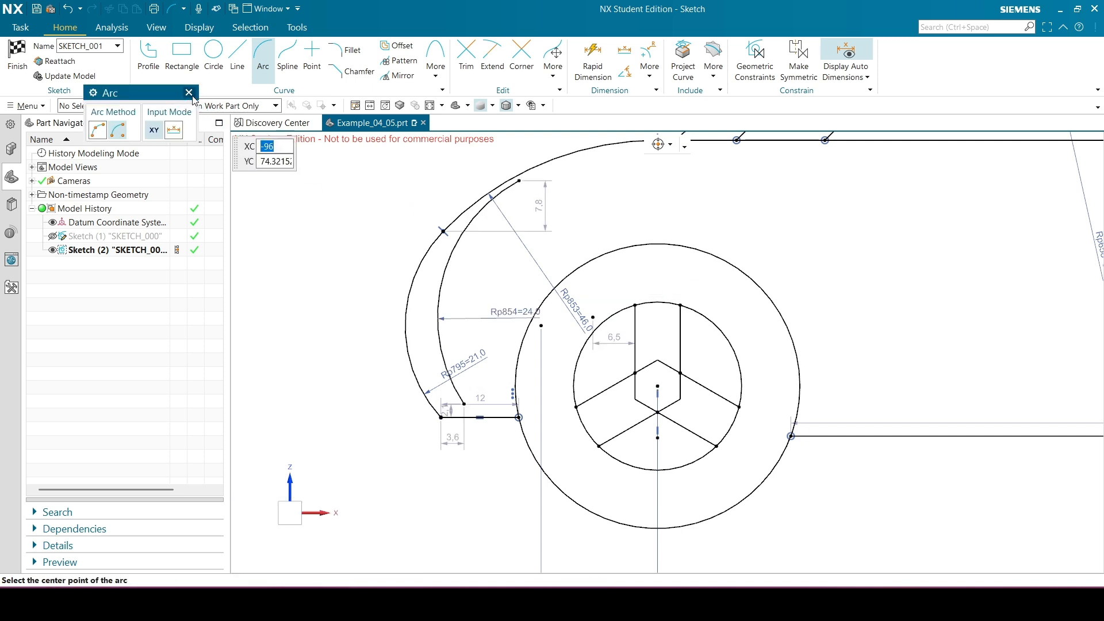
{"action": "key", "text": "Escape"}
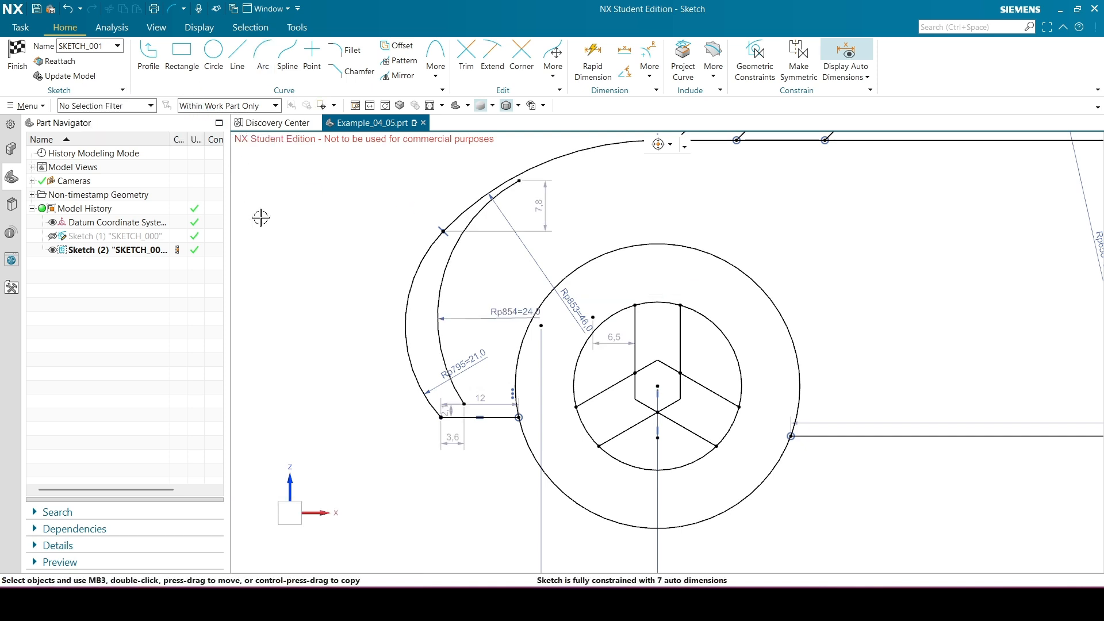
Make the 24 mm arc's lower end coincident with the corner between the 21 mm arc and the short horizontal line.
{"action": "left_click", "coordinate": [442, 416]}
{"action": "left_click", "coordinate": [463, 403]}
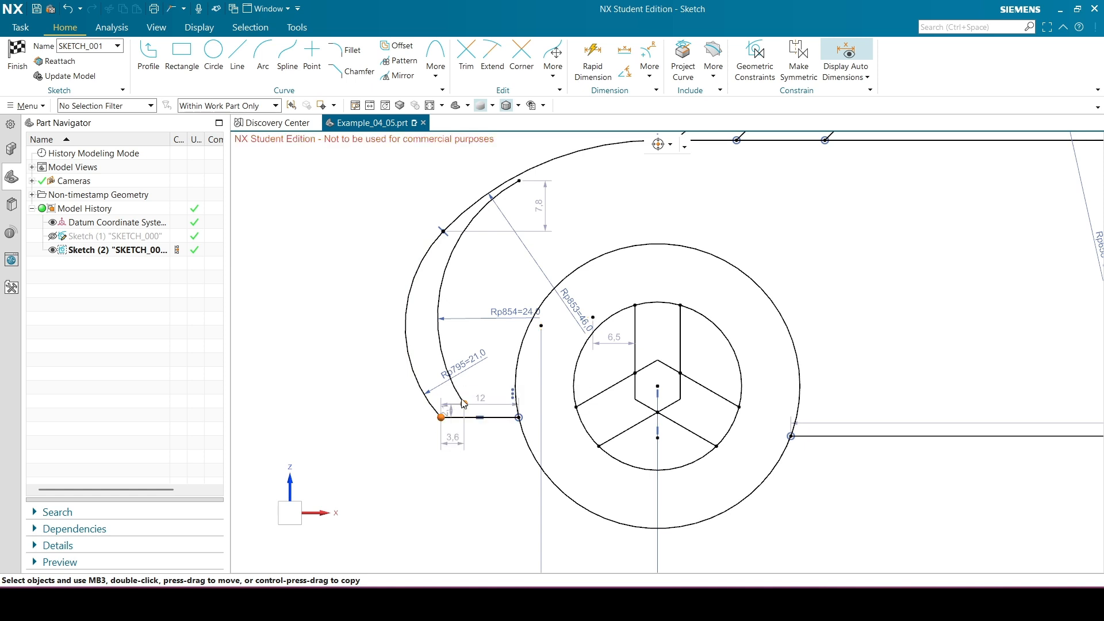
{"action": "left_click", "coordinate": [508, 392]}
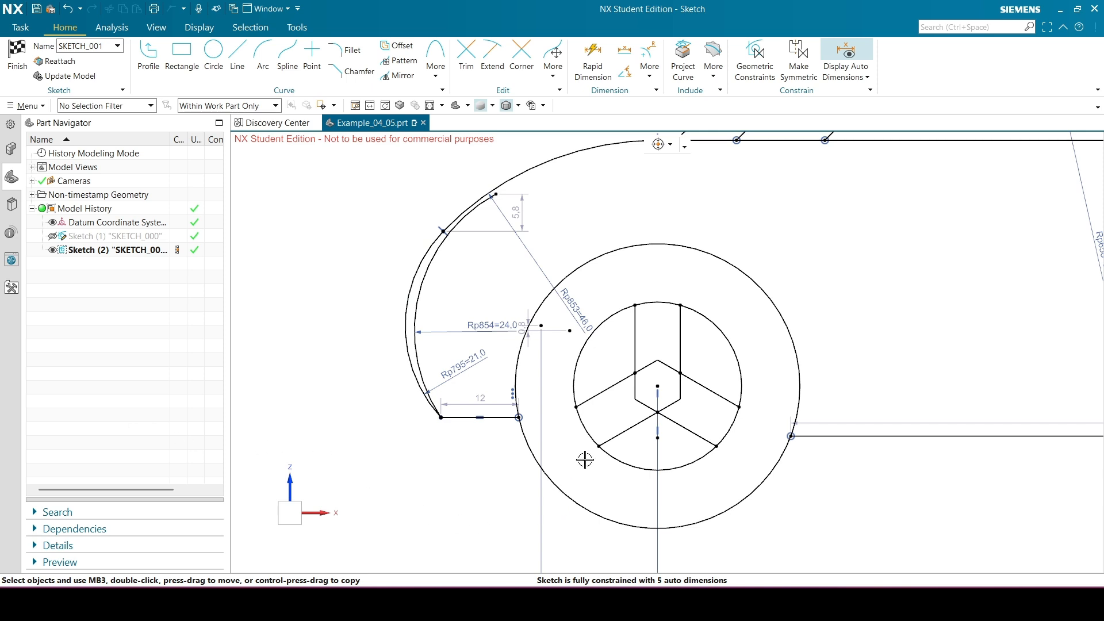
Dimension the horizontal distance between the 24 mm arc's centre and the left wheel's centre as 12 mm.
{"action": "key", "text": "d"}
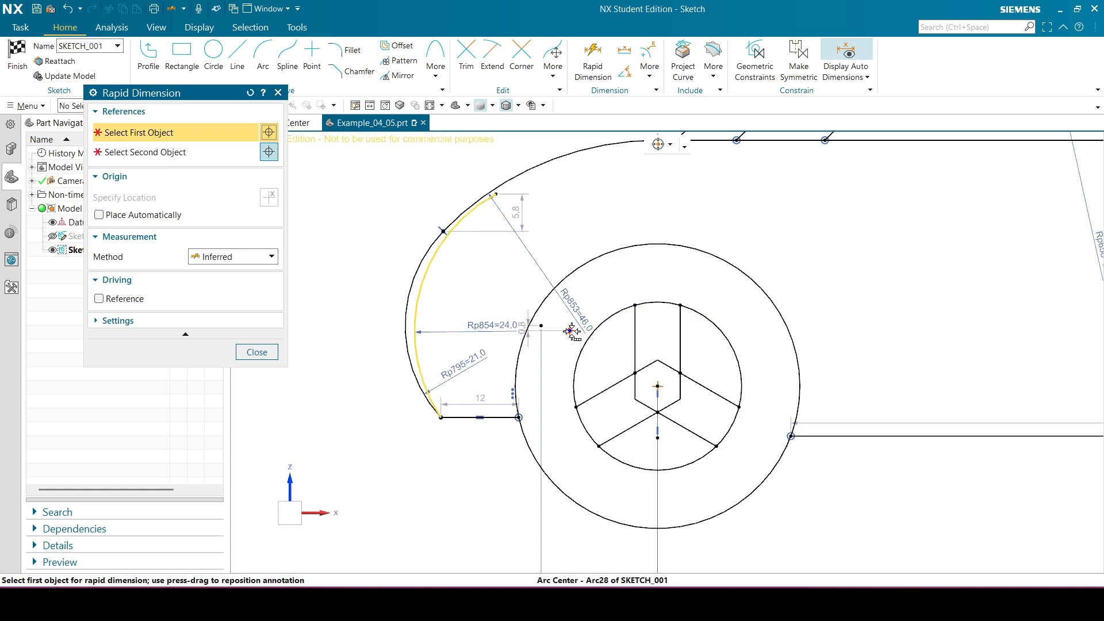
{"action": "mouse_move", "coordinate": [601, 369]}
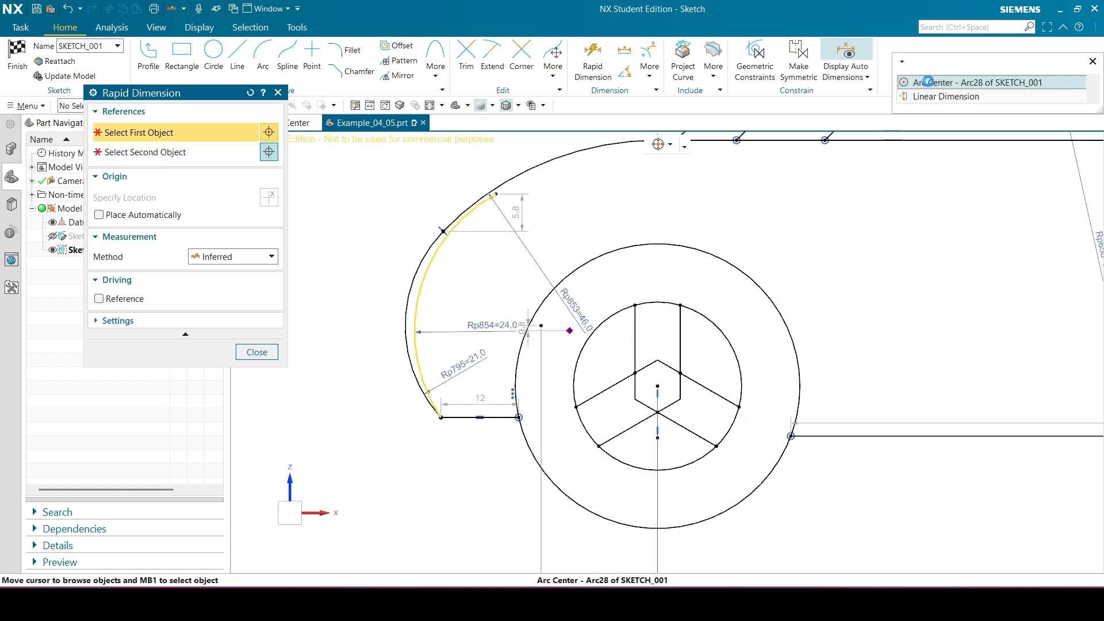
{"action": "left_click", "coordinate": [941, 82]}
{"action": "left_click", "coordinate": [659, 387]}
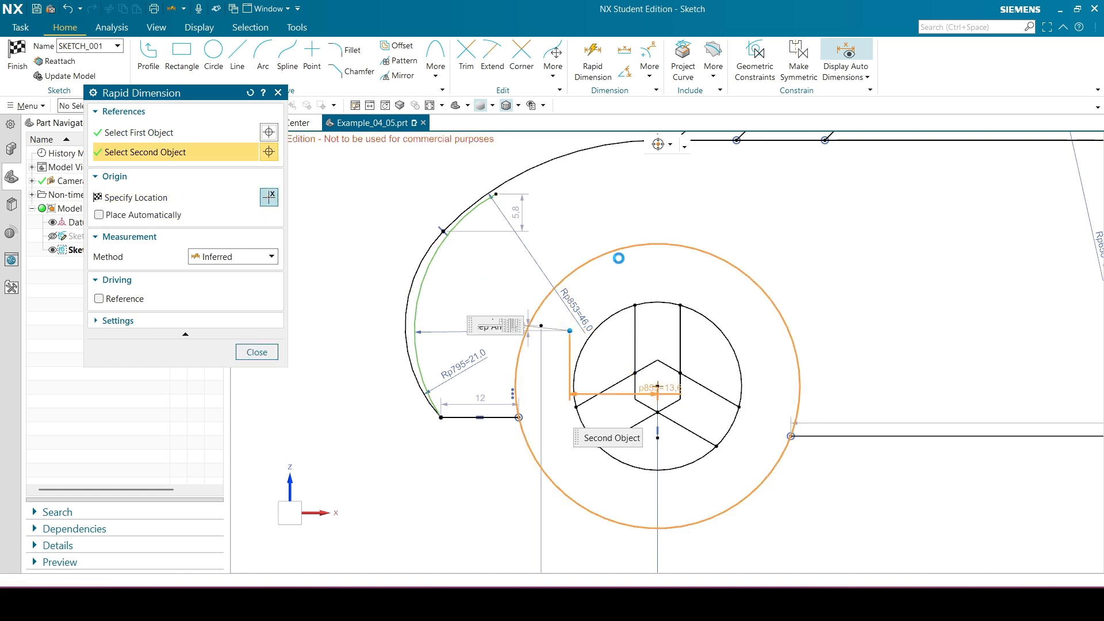
{"action": "scroll", "coordinate": [656, 385], "scroll_direction": "down", "scroll_amount": 3}
{"action": "left_click", "coordinate": [618, 401]}
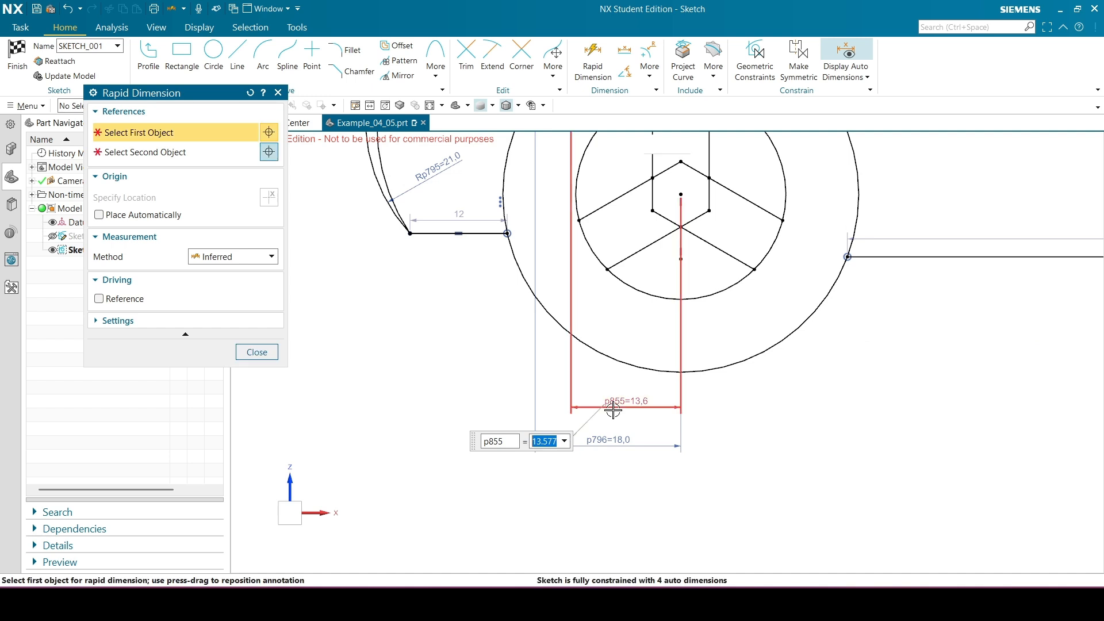
{"action": "type", "text": "8"}
{"action": "key", "text": "Return"}
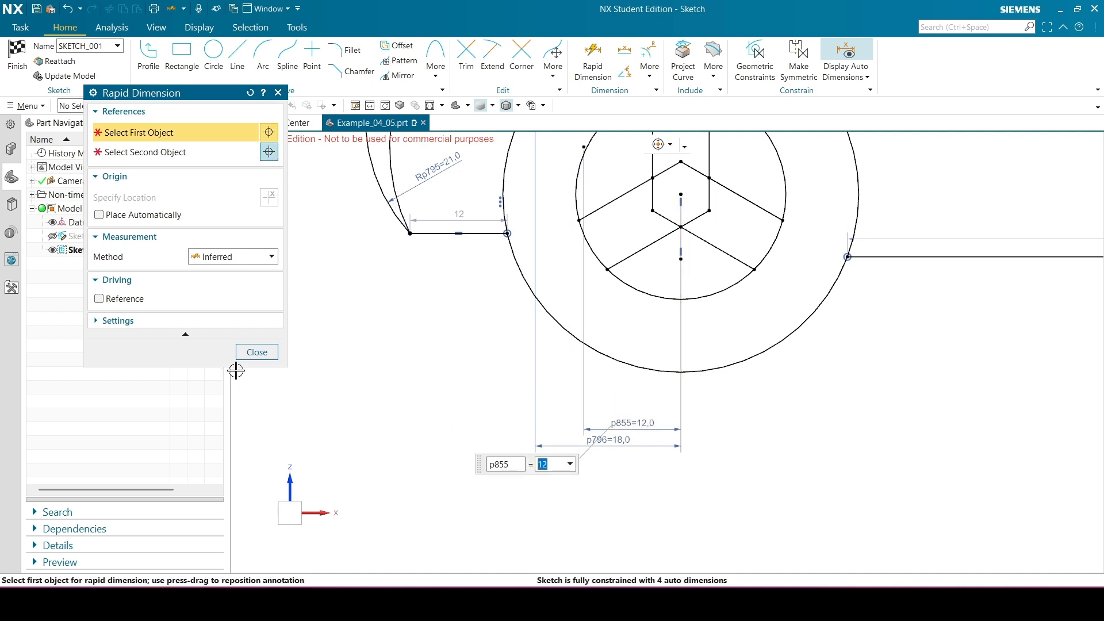
Draw a centre-point arc of radius 36 mm above the left wheel, starting near the 24 mm arc's upper end.
{"action": "left_click", "coordinate": [255, 352]}
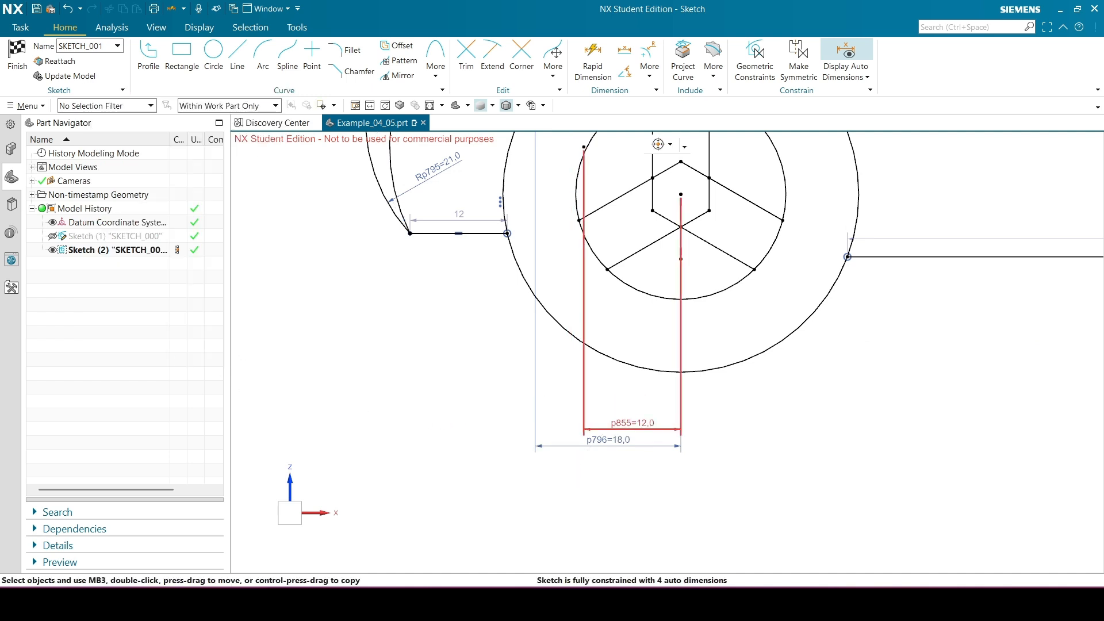
{"action": "scroll", "coordinate": [522, 214], "scroll_direction": "down", "scroll_amount": 4}
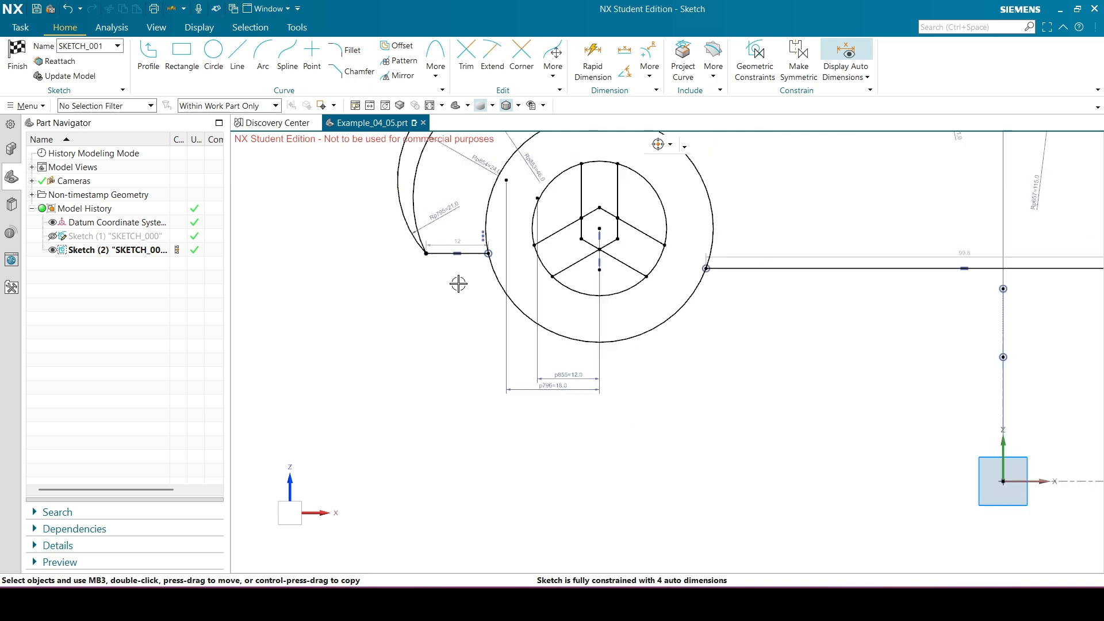
{"action": "scroll", "coordinate": [541, 187], "scroll_direction": "up", "scroll_amount": 5}
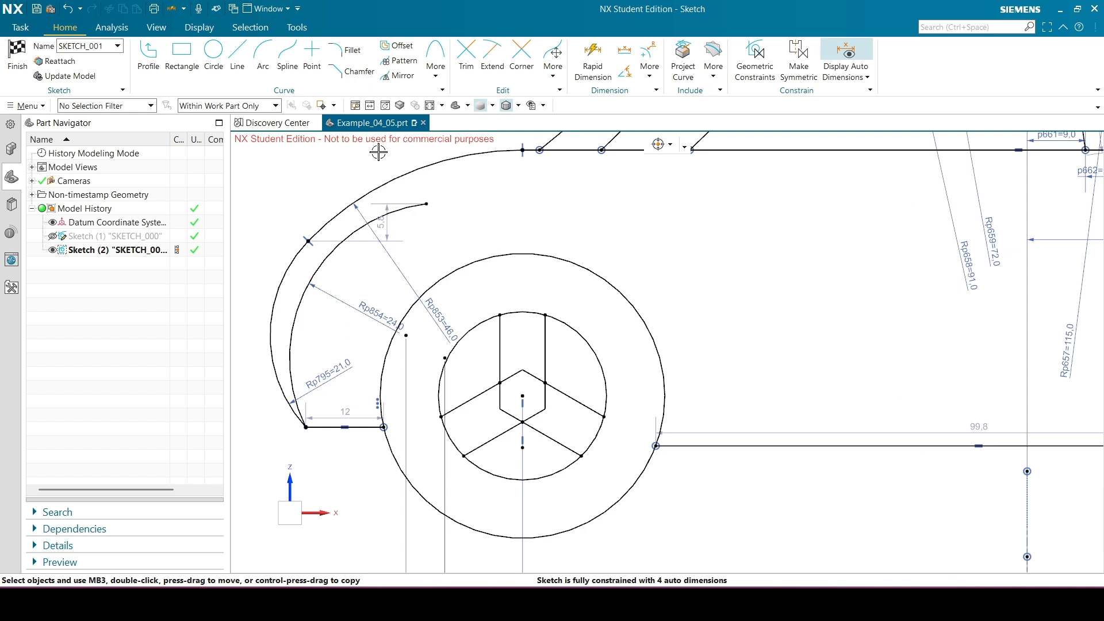
{"action": "left_click", "coordinate": [261, 69]}
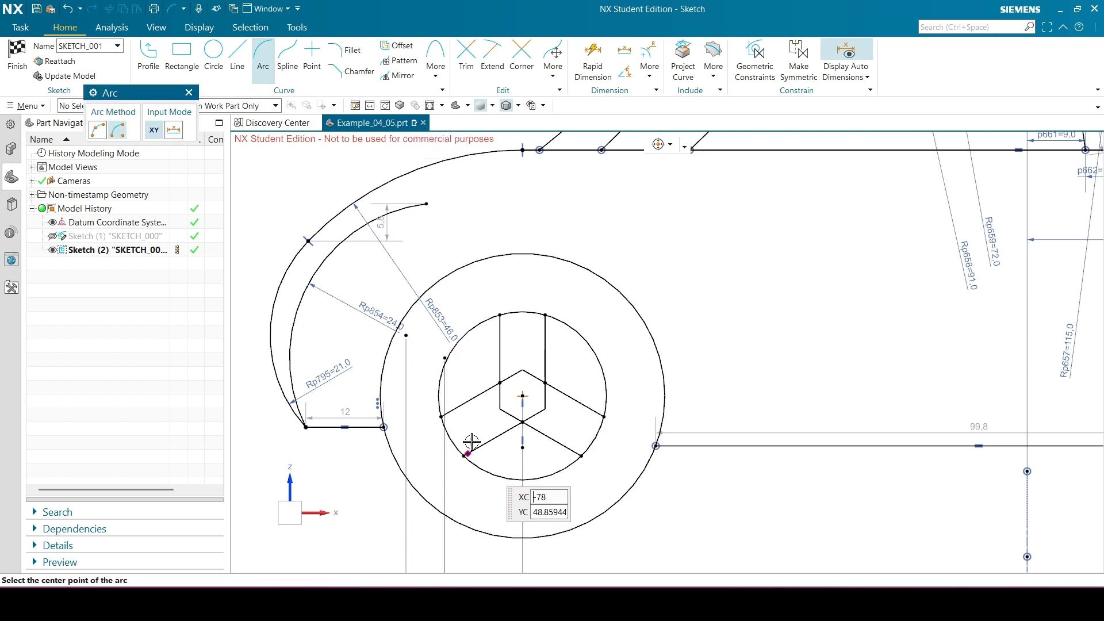
{"action": "left_click", "coordinate": [493, 415]}
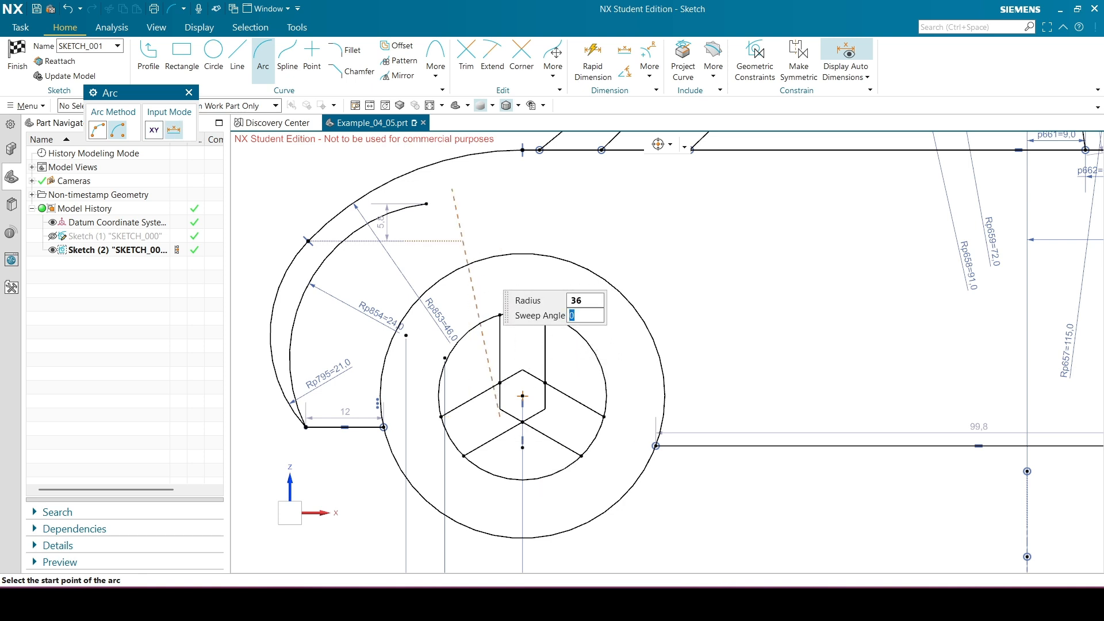
{"action": "left_click", "coordinate": [443, 227]}
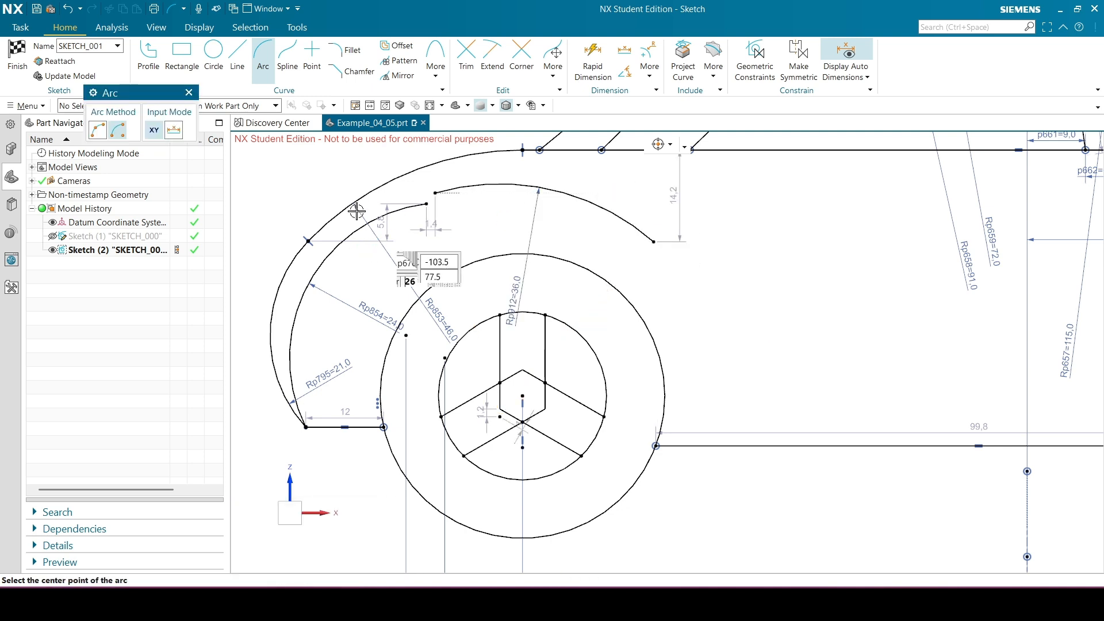
{"action": "left_click", "coordinate": [189, 93]}
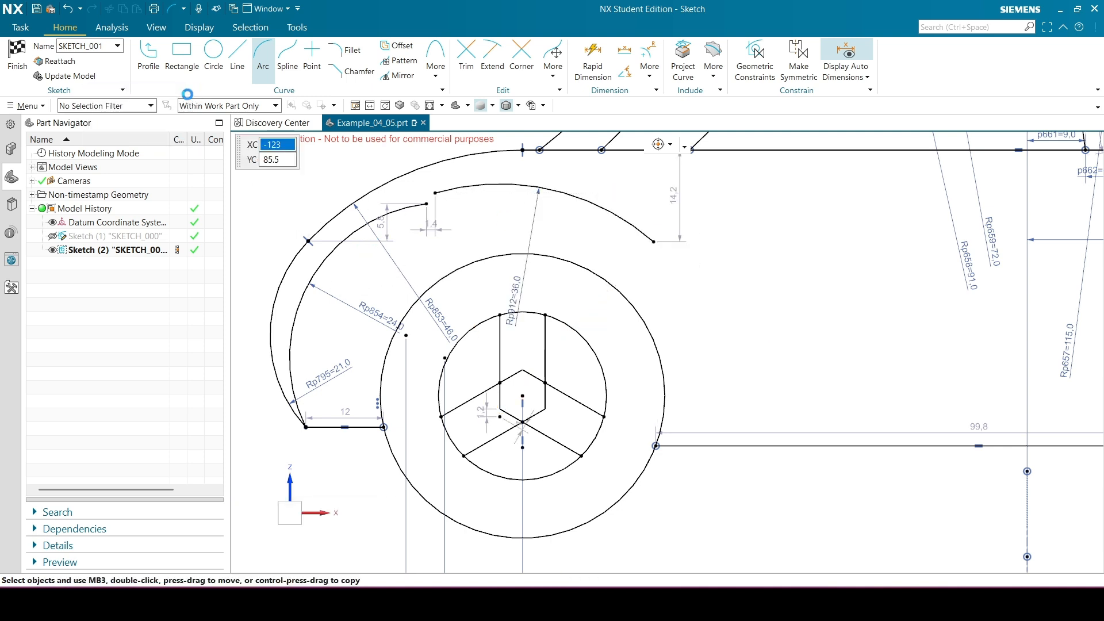
Make the 36 mm arc's left end coincident with the 24 mm arc's upper end, and make the two arcs tangent.
{"action": "left_click", "coordinate": [426, 203]}
{"action": "left_click", "coordinate": [436, 194]}
{"action": "left_click", "coordinate": [445, 189]}
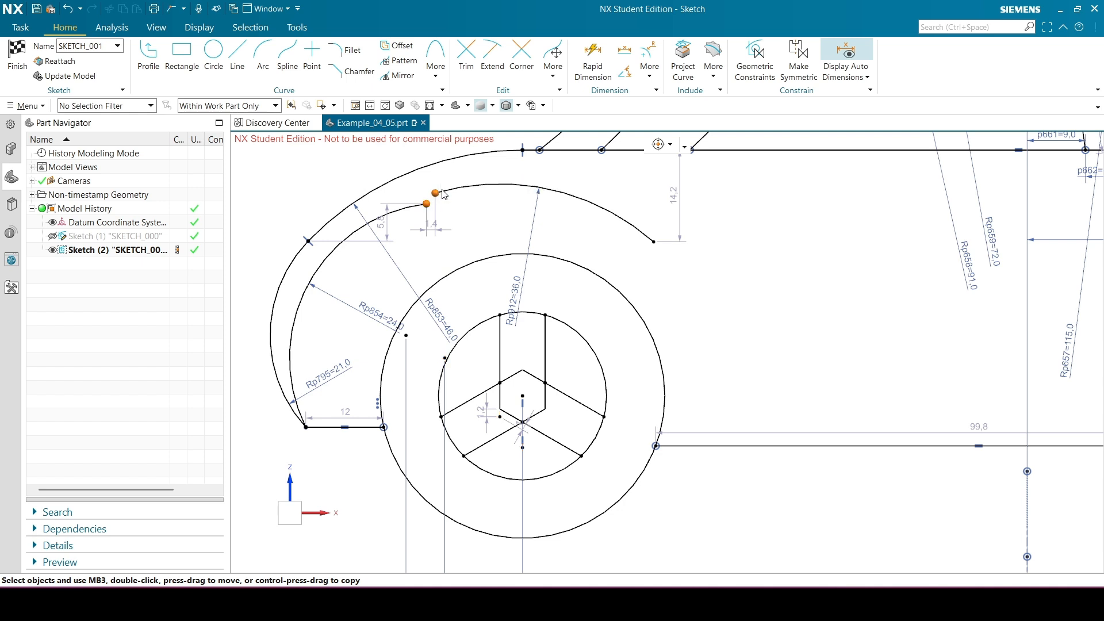
{"action": "left_click", "coordinate": [449, 195]}
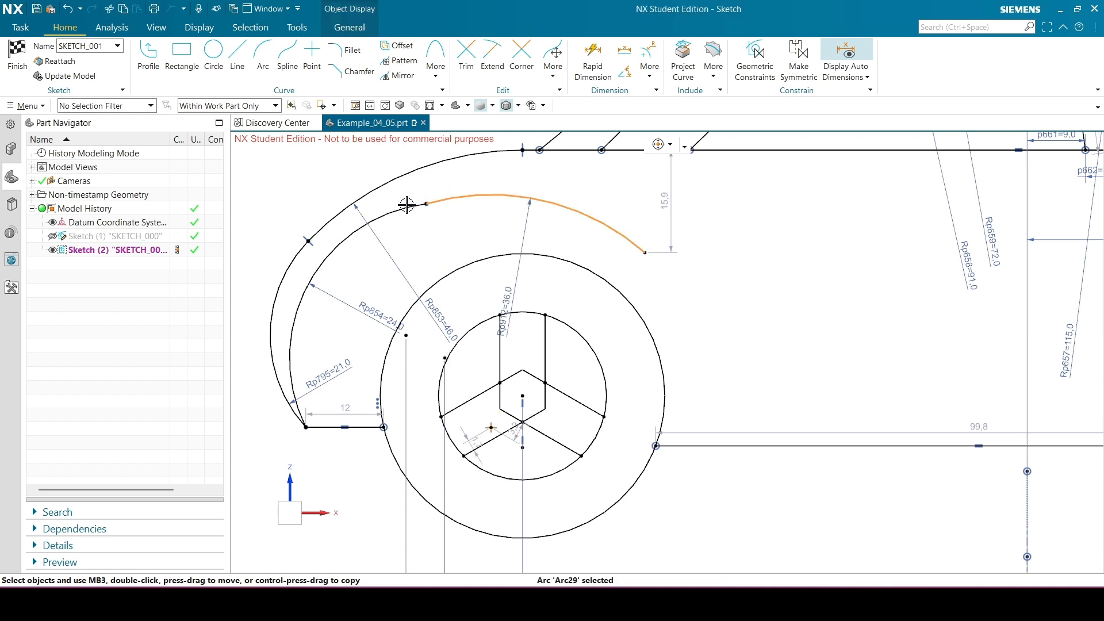
{"action": "left_click", "coordinate": [403, 208]}
{"action": "left_click", "coordinate": [506, 190]}
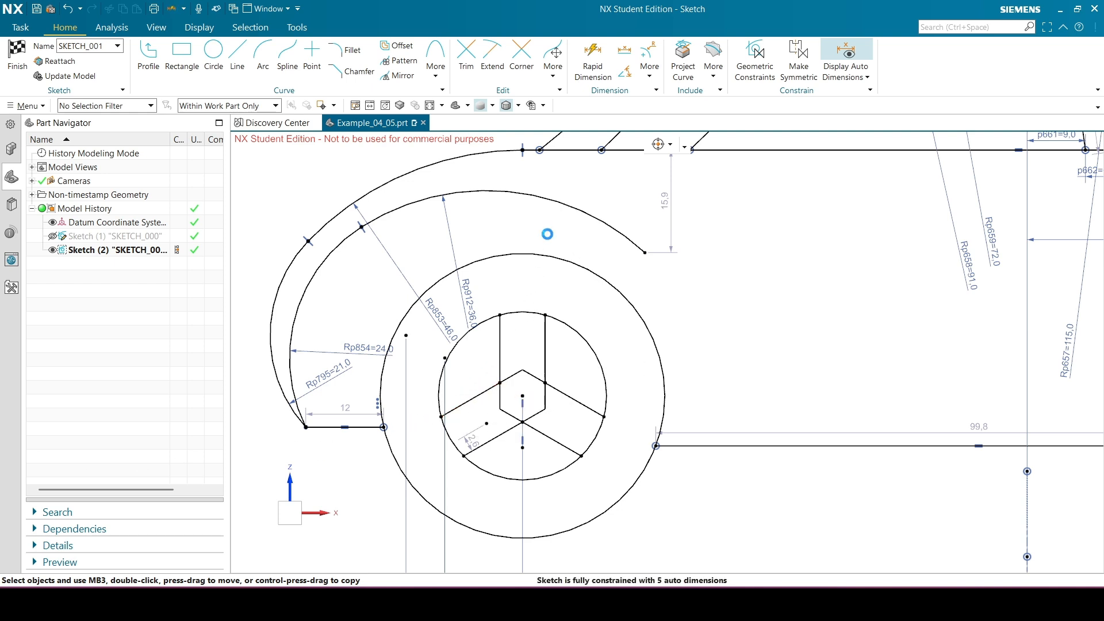
Dimension the horizontal distance between the 36 mm arc's centre and the left wheel's centre as 4 mm.
{"action": "key", "text": "d"}
{"action": "scroll", "coordinate": [550, 218], "scroll_direction": "down", "scroll_amount": 1}
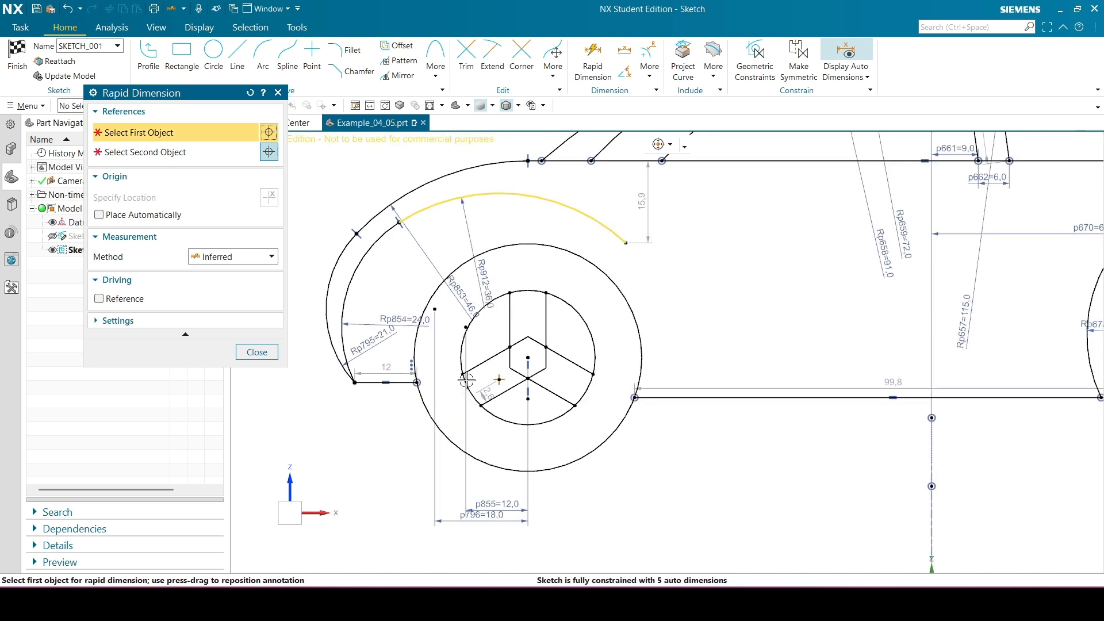
{"action": "scroll", "coordinate": [465, 382], "scroll_direction": "up", "scroll_amount": 2}
{"action": "scroll", "coordinate": [520, 327], "scroll_direction": "down", "scroll_amount": 2}
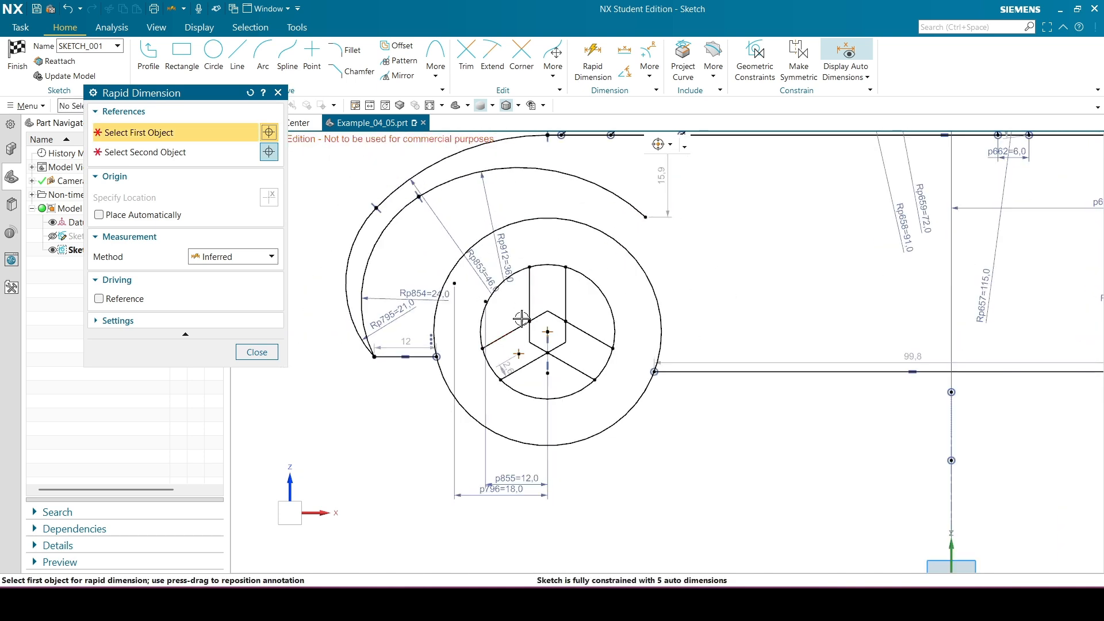
{"action": "left_click", "coordinate": [519, 355]}
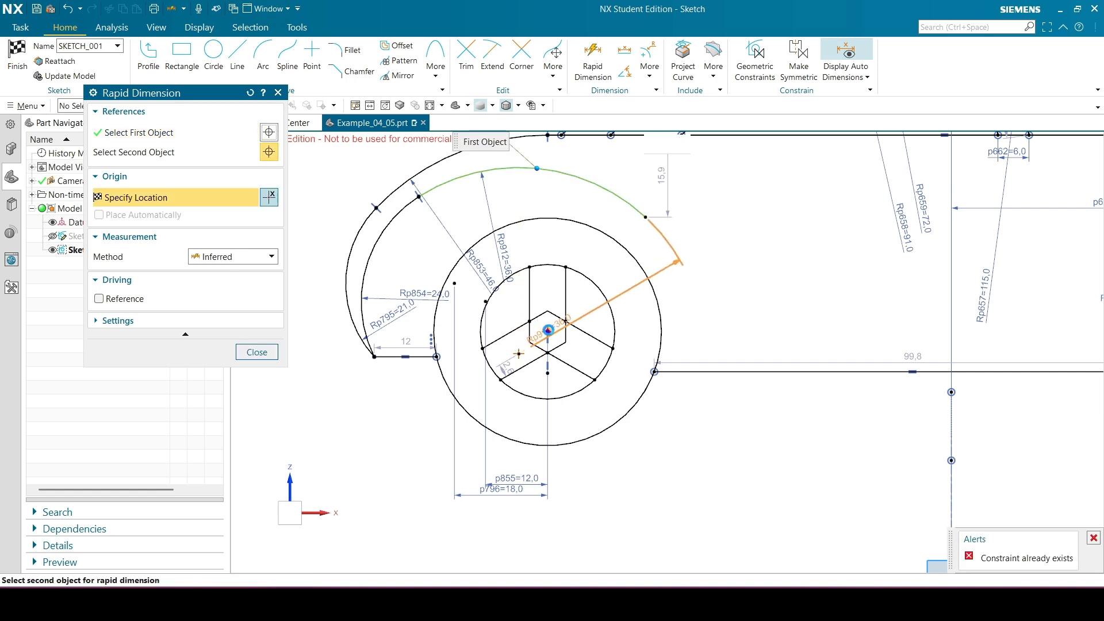
{"action": "left_click", "coordinate": [548, 333]}
{"action": "left_click", "coordinate": [548, 333]}
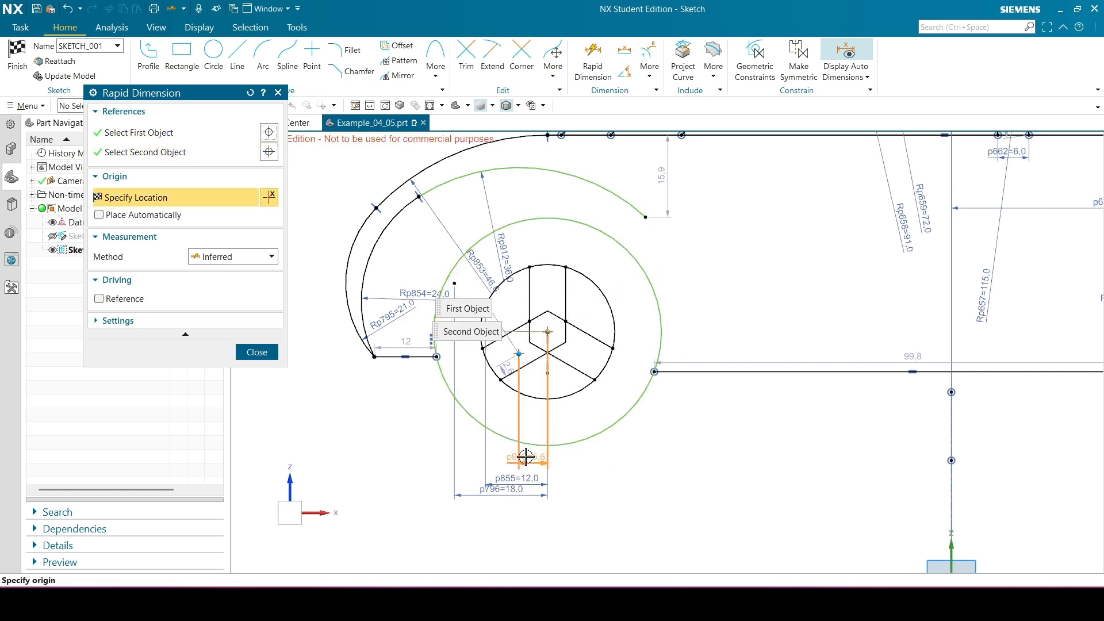
{"action": "scroll", "coordinate": [525, 457], "scroll_direction": "up", "scroll_amount": 2}
{"action": "left_click", "coordinate": [543, 458]}
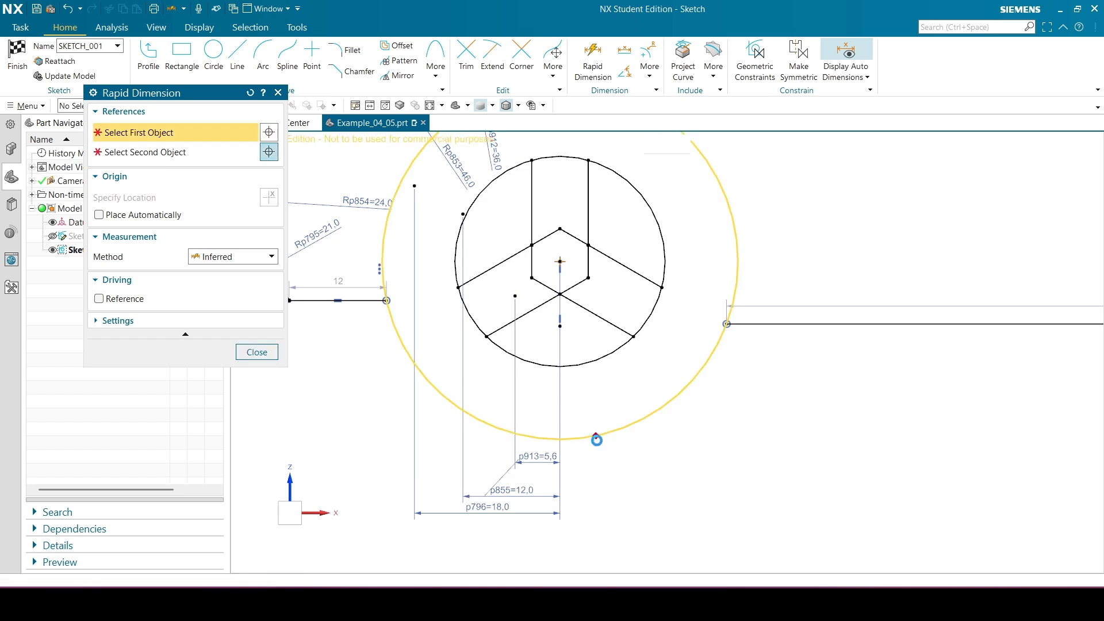
{"action": "left_click", "coordinate": [257, 352]}
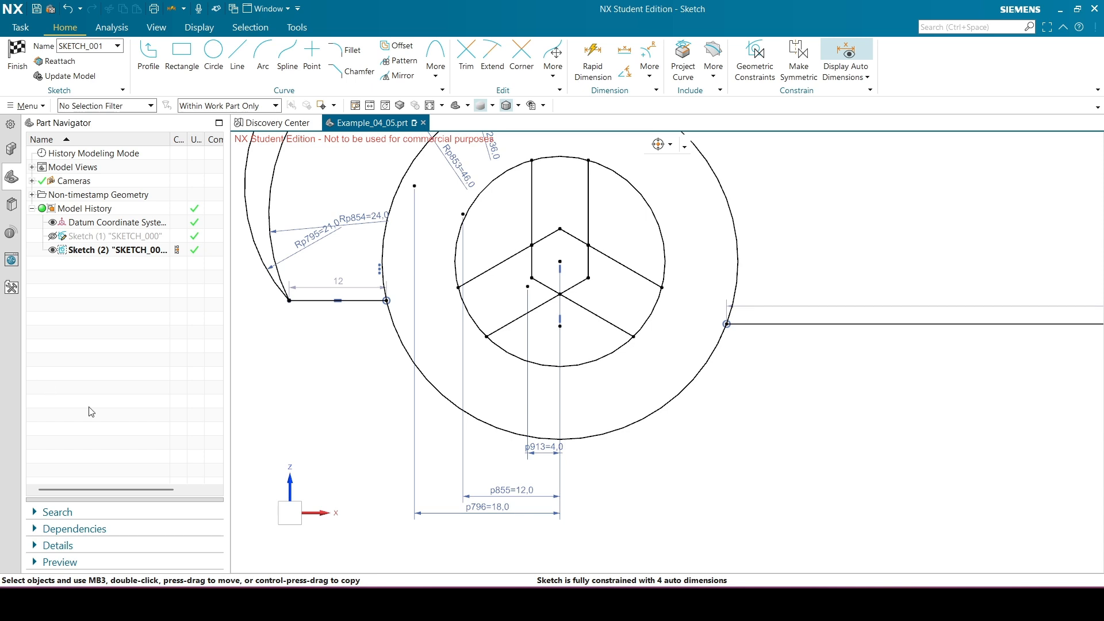
Draw a centre-point arc of radius 30 mm, sweeping about 60° from near the 36 mm arc's right end down to the lower horizontal line.
{"action": "scroll", "coordinate": [626, 379], "scroll_direction": "down", "scroll_amount": 3}
{"action": "scroll", "coordinate": [735, 233], "scroll_direction": "up", "scroll_amount": 2}
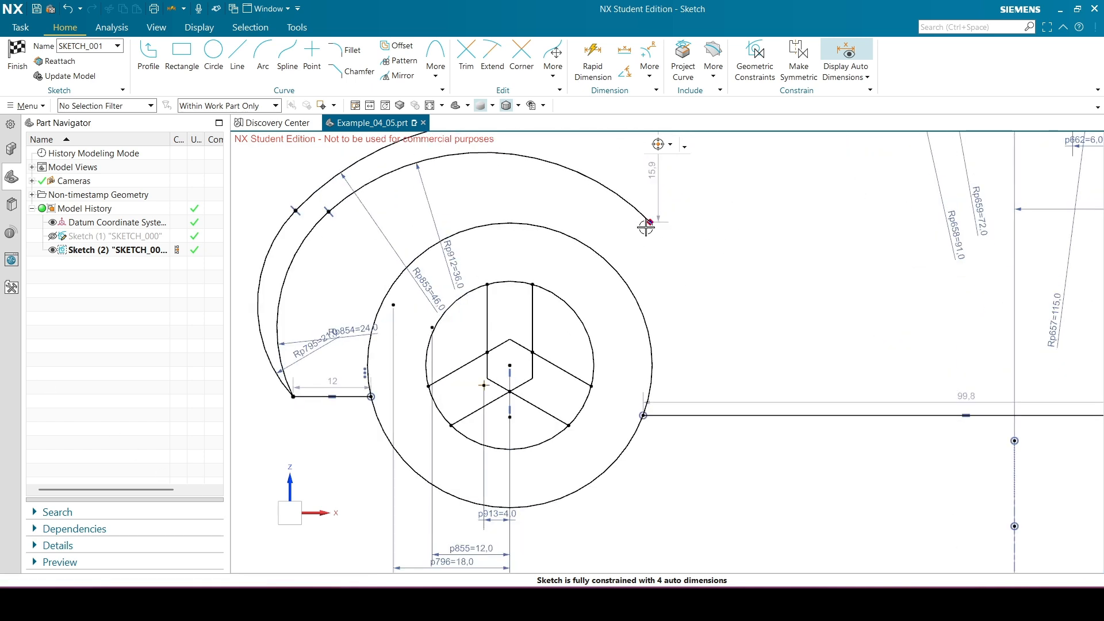
{"action": "left_click", "coordinate": [262, 62]}
{"action": "scroll", "coordinate": [552, 264], "scroll_direction": "up", "scroll_amount": 2}
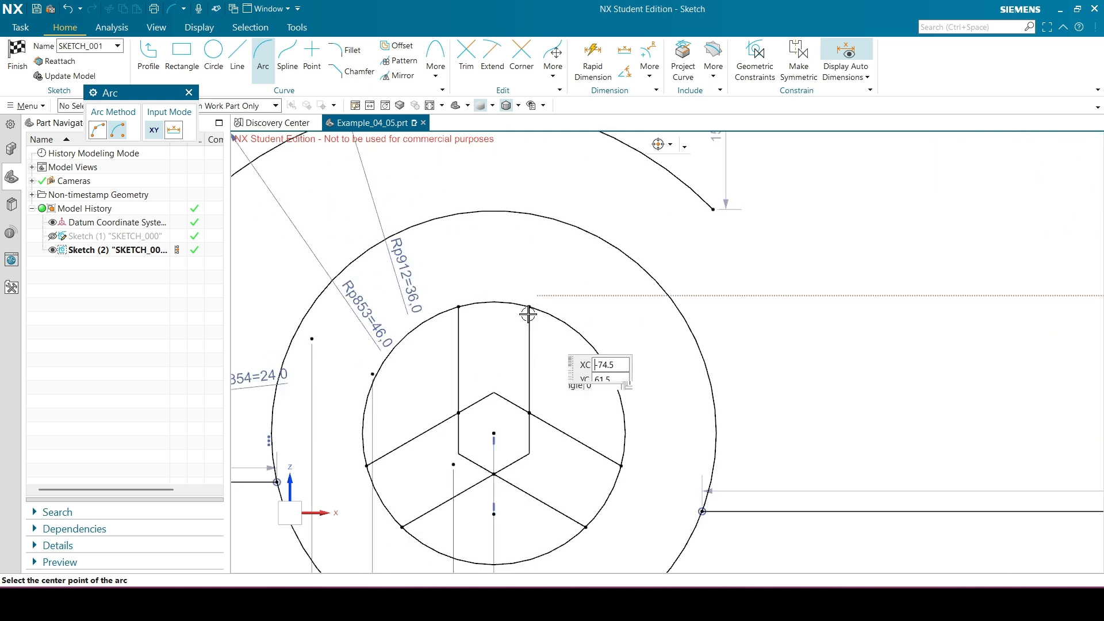
{"action": "left_click", "coordinate": [497, 411]}
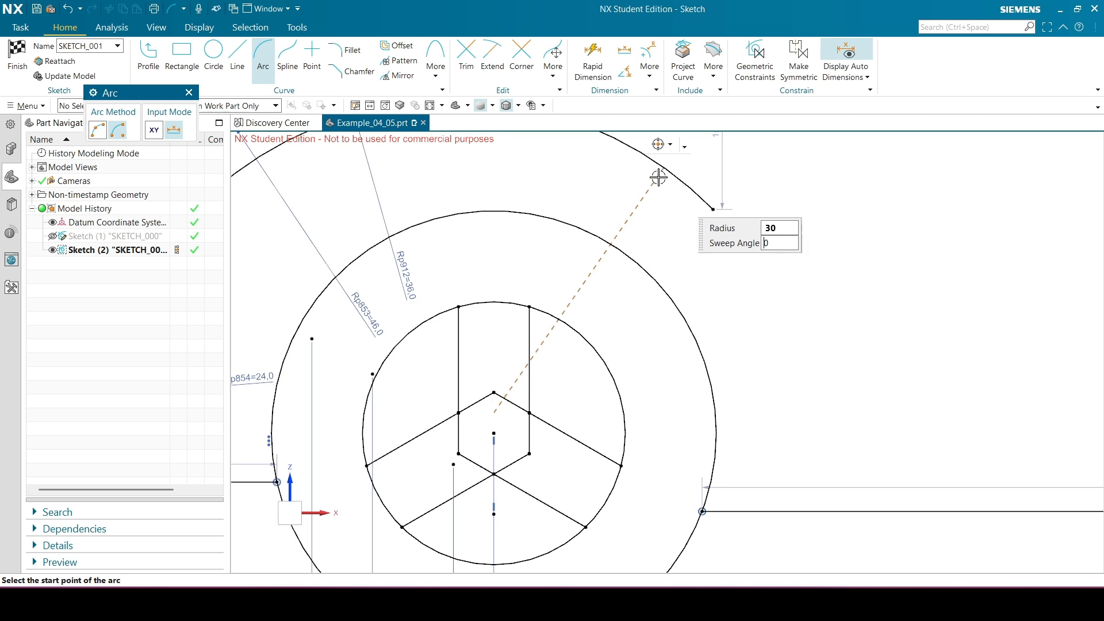
{"action": "left_click", "coordinate": [722, 213]}
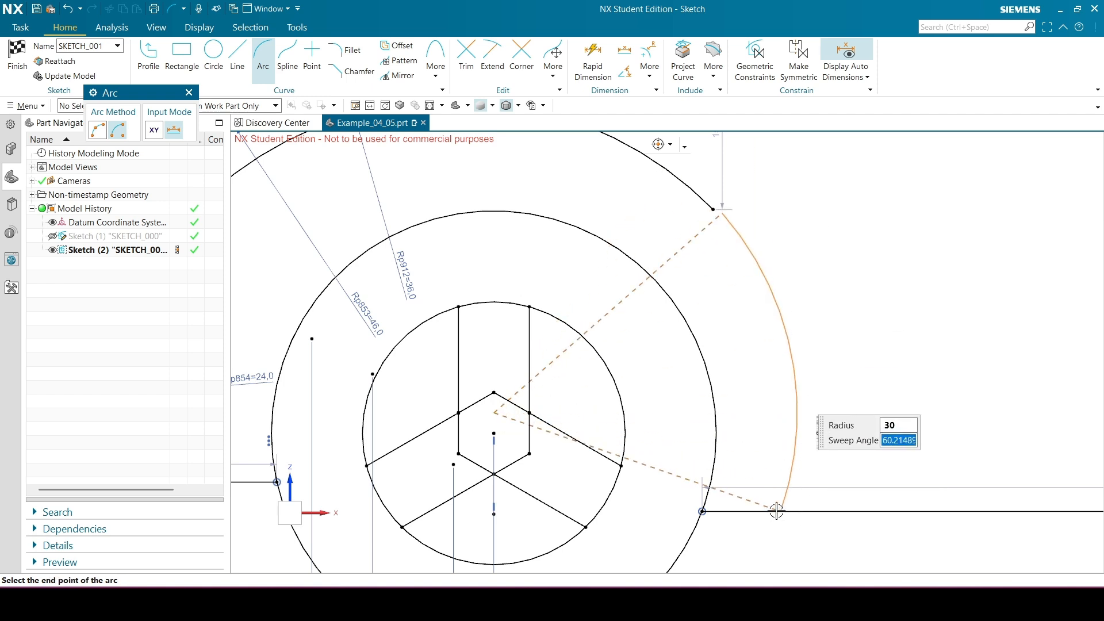
{"action": "scroll", "coordinate": [788, 511], "scroll_direction": "up", "scroll_amount": 3}
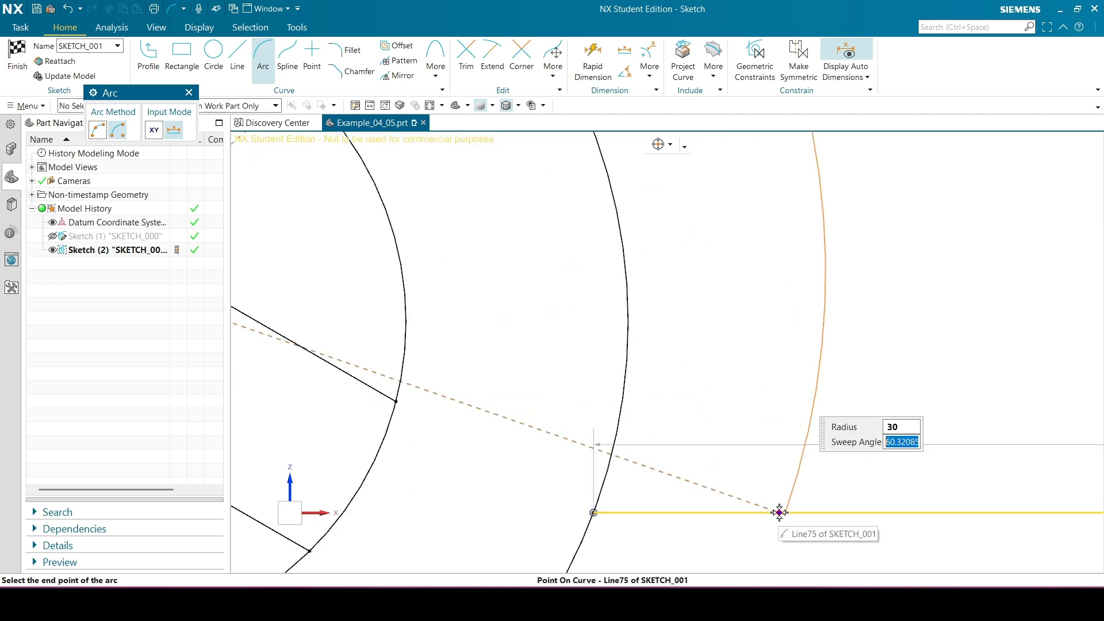
{"action": "left_click", "coordinate": [779, 512]}
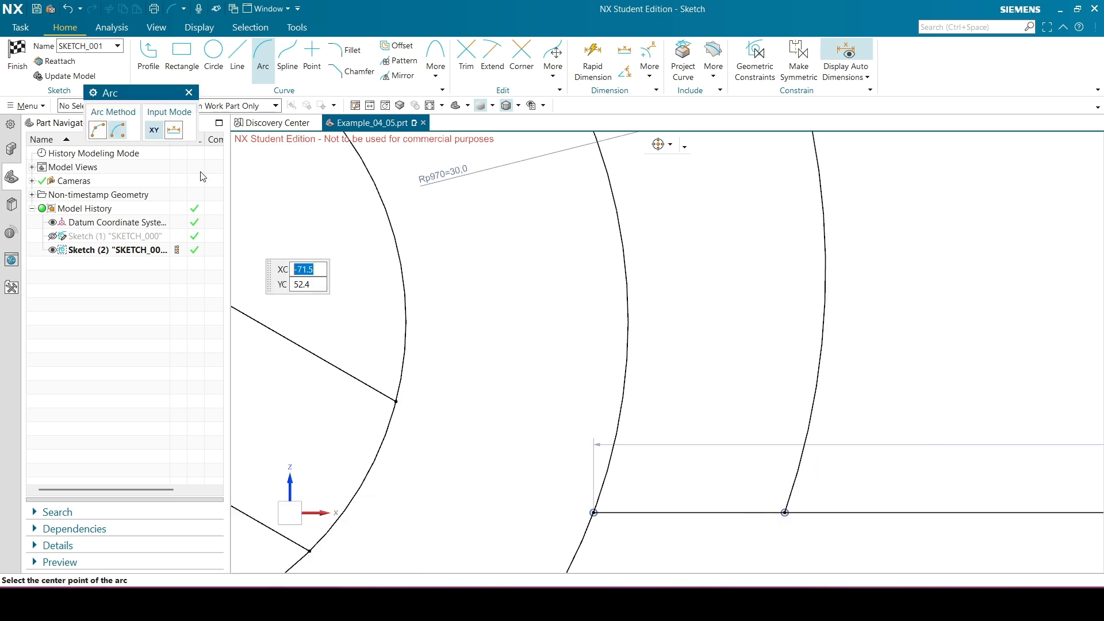
{"action": "scroll", "coordinate": [480, 303], "scroll_direction": "down", "scroll_amount": 5}
{"action": "left_click", "coordinate": [188, 92]}
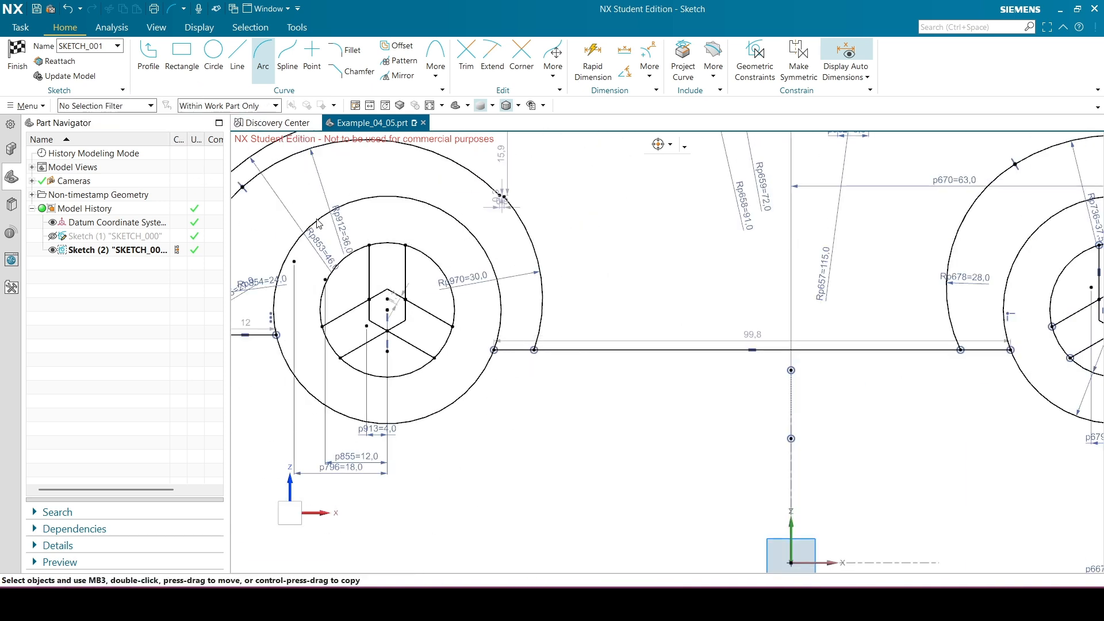
Align the 30 mm arc's centre vertically with the left wheel's centre.
{"action": "scroll", "coordinate": [375, 288], "scroll_direction": "up", "scroll_amount": 4}
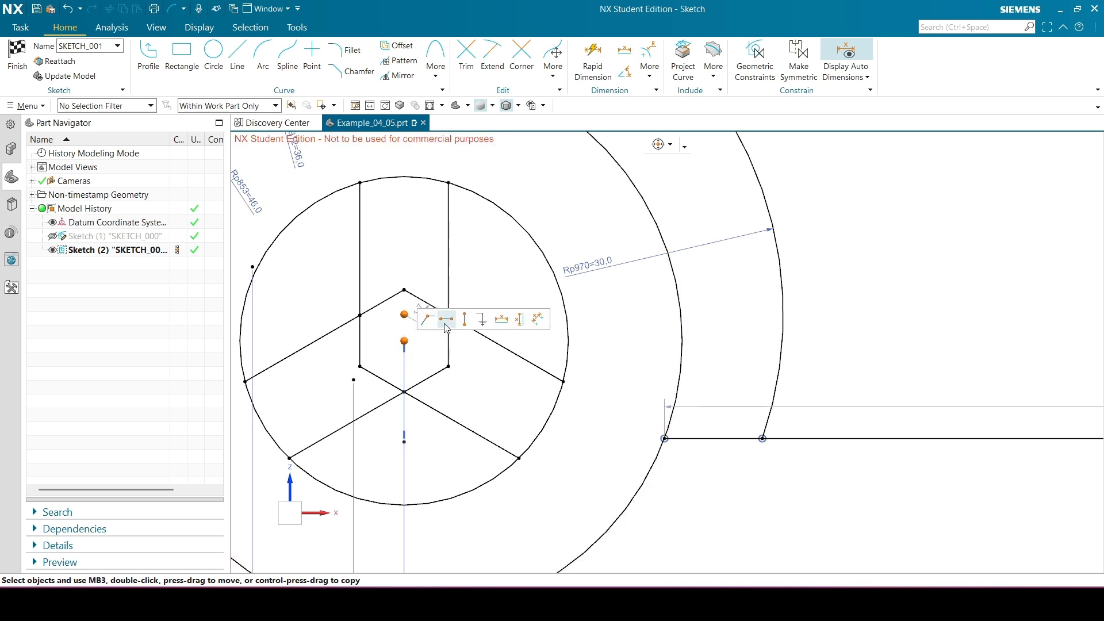
{"action": "left_click", "coordinate": [464, 322]}
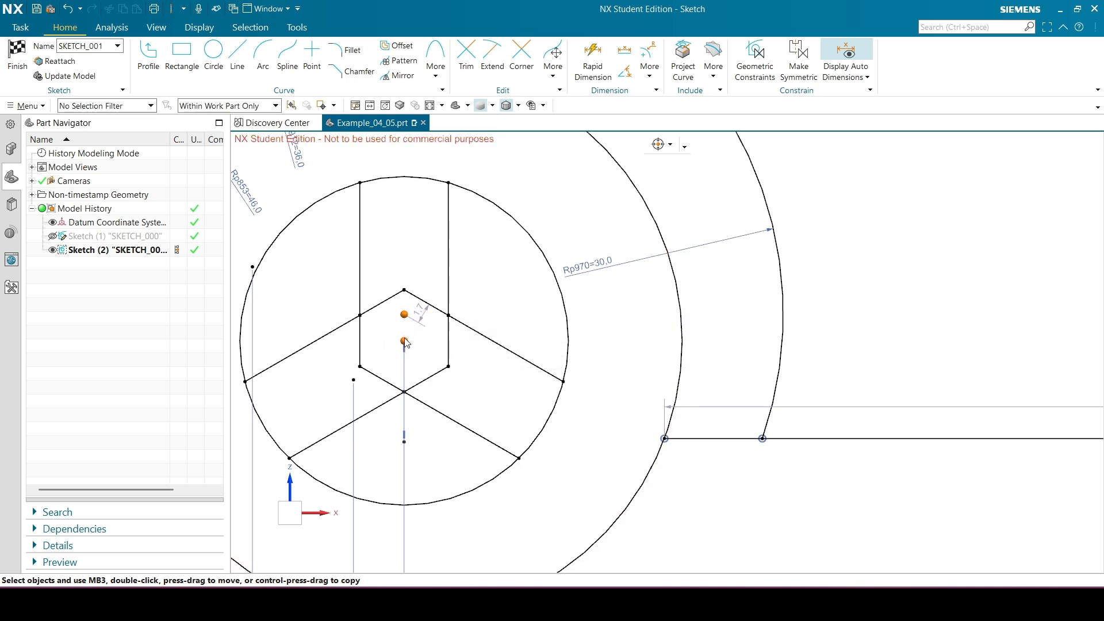
Make the 30 mm arc's upper end coincident with the 36 mm arc's right end, and make the two arcs tangent.
{"action": "scroll", "coordinate": [454, 328], "scroll_direction": "down", "scroll_amount": 5}
{"action": "scroll", "coordinate": [532, 198], "scroll_direction": "up", "scroll_amount": 3}
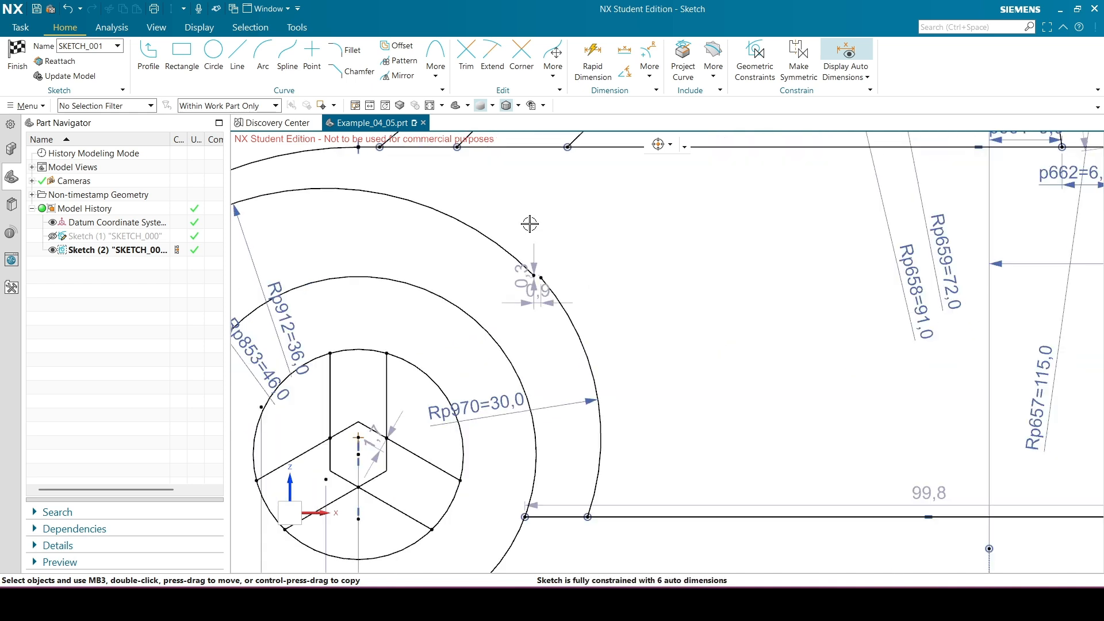
{"action": "scroll", "coordinate": [530, 224], "scroll_direction": "up", "scroll_amount": 5}
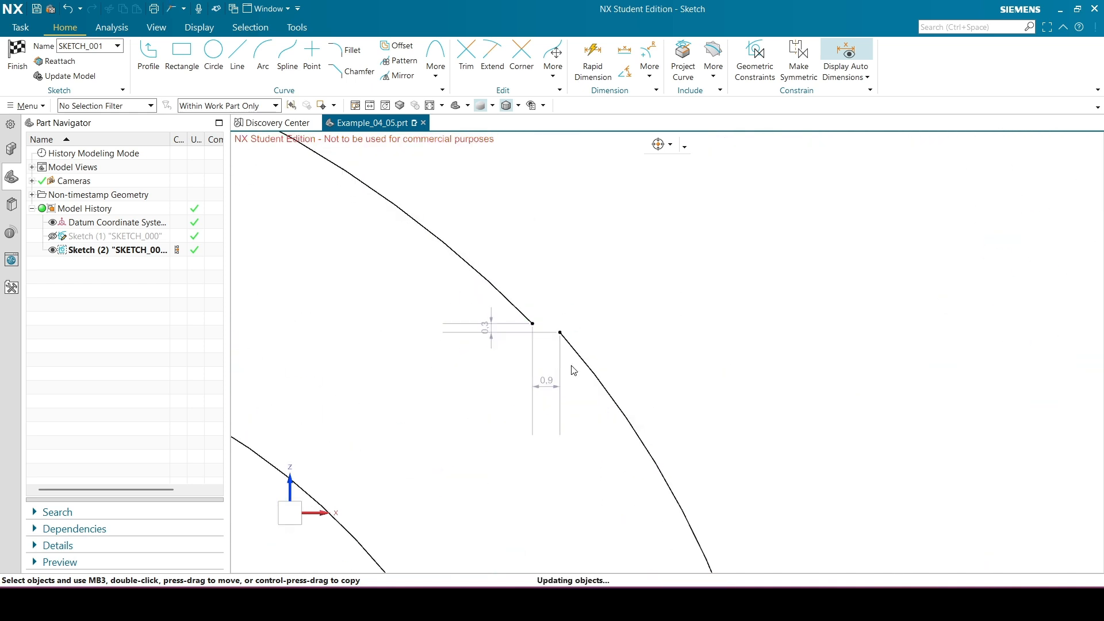
{"action": "scroll", "coordinate": [558, 276], "scroll_direction": "down", "scroll_amount": 3}
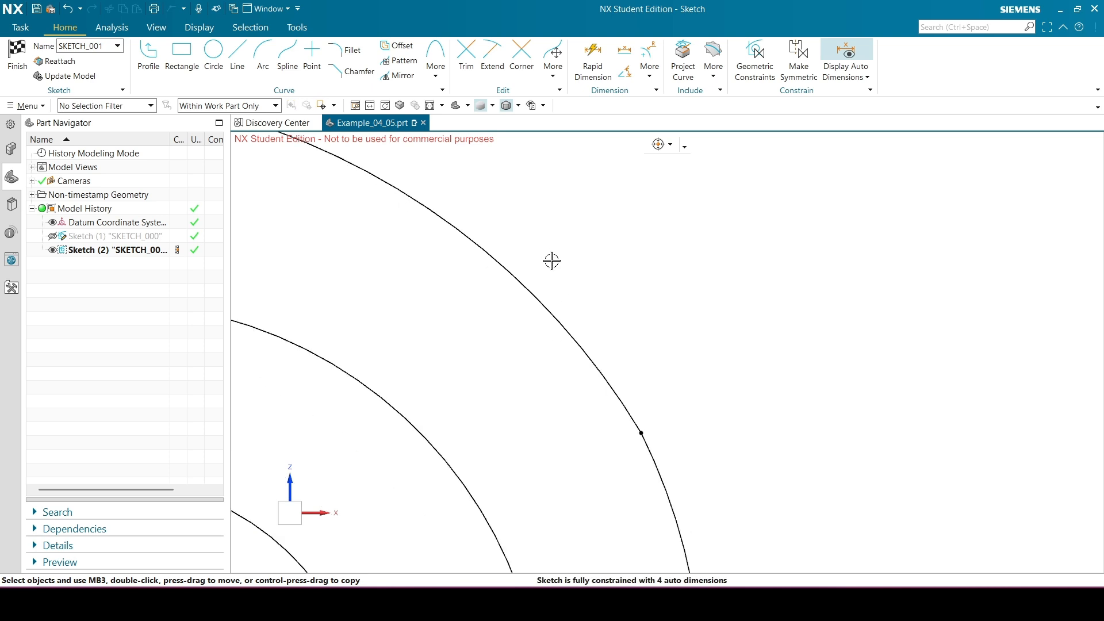
{"action": "left_click", "coordinate": [582, 346]}
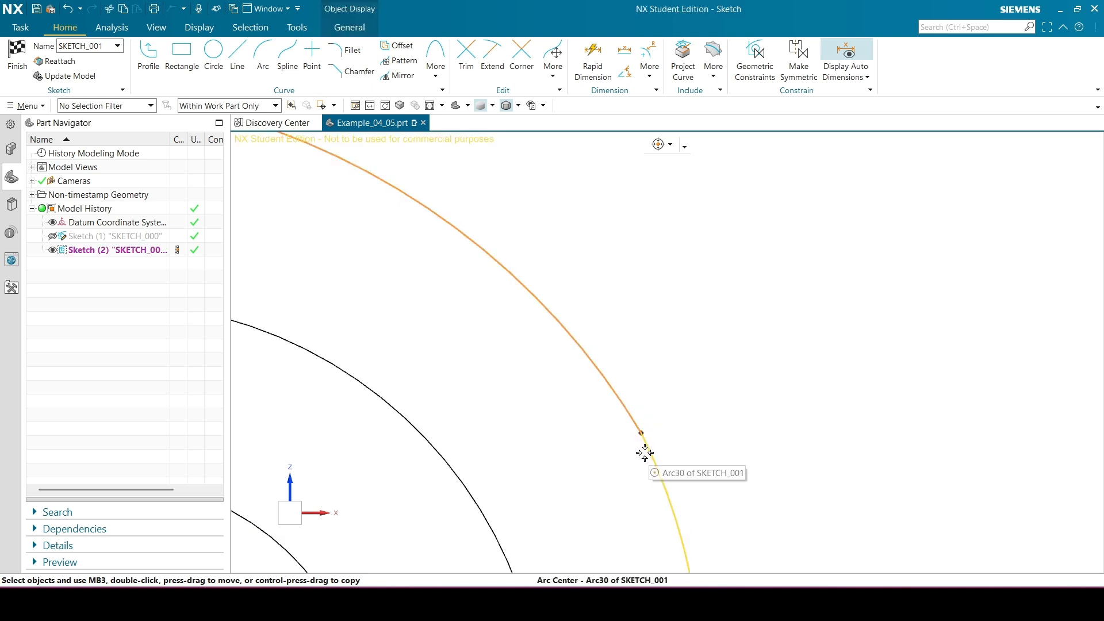
{"action": "left_click", "coordinate": [653, 447]}
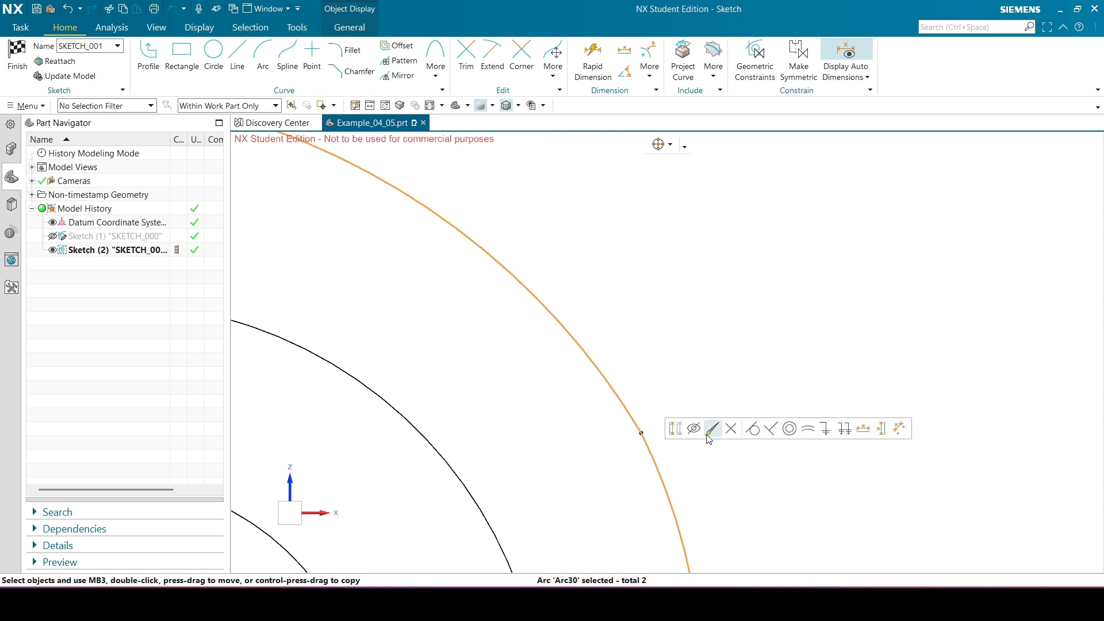
{"action": "scroll", "coordinate": [713, 270], "scroll_direction": "down", "scroll_amount": 7}
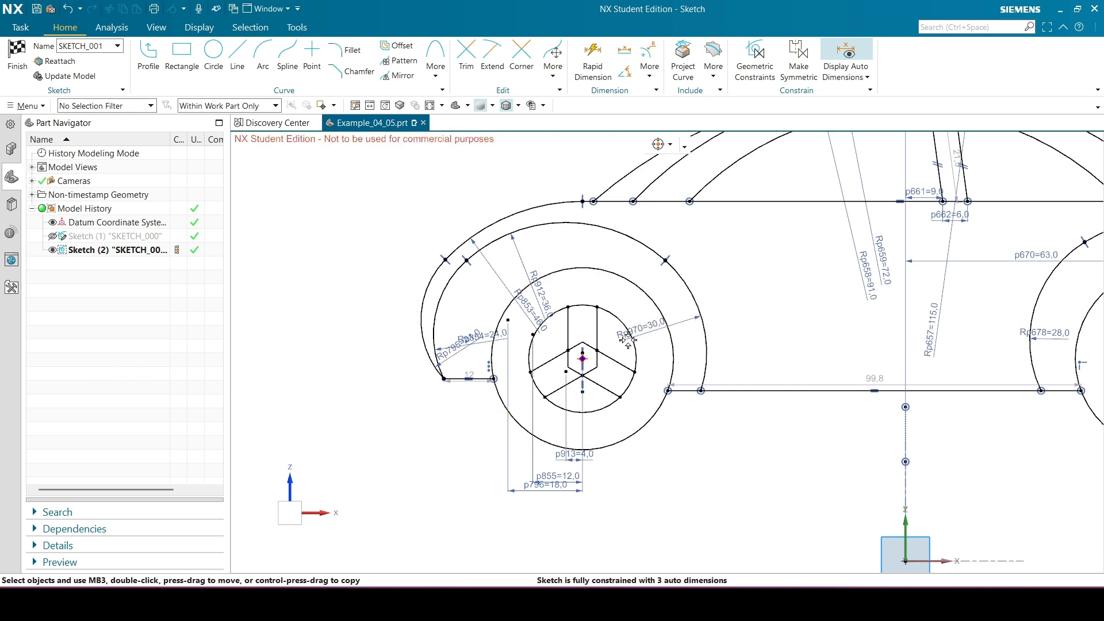
Dimension the vertical distance between the short bumper line beside the left wheel and that wheel's centre as 5 mm.
{"action": "scroll", "coordinate": [432, 376], "scroll_direction": "up", "scroll_amount": 3}
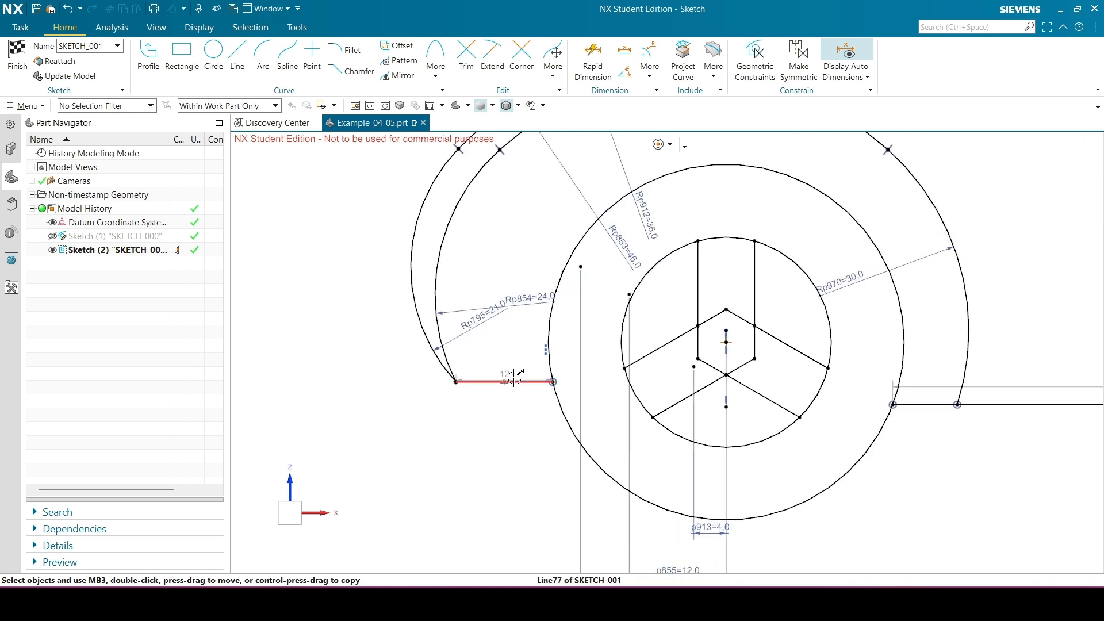
{"action": "key", "text": "d"}
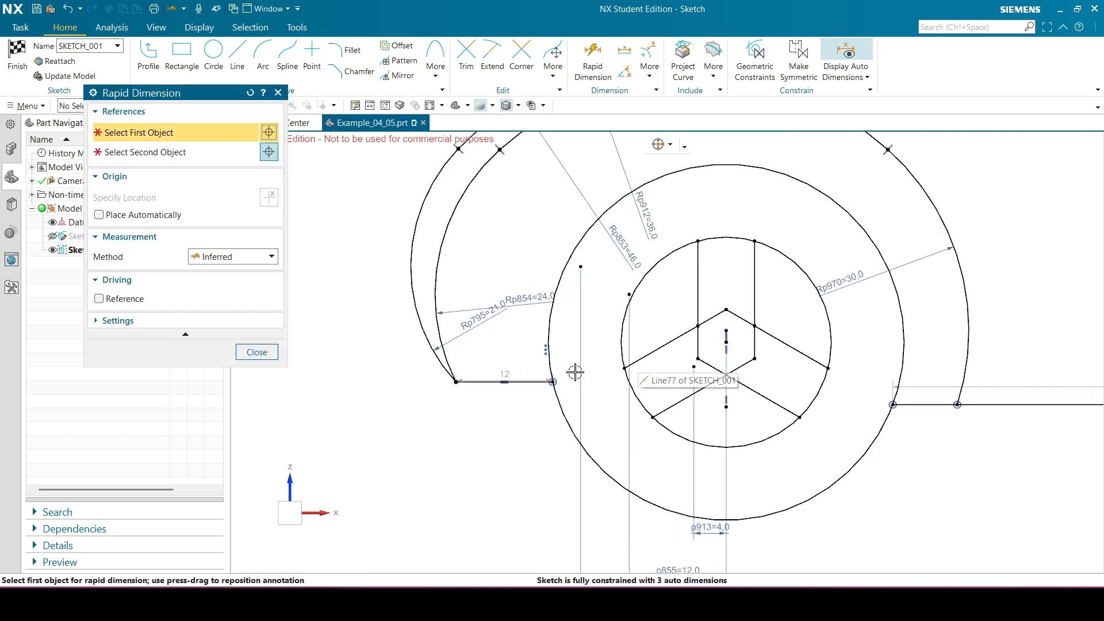
{"action": "left_click", "coordinate": [485, 381]}
{"action": "scroll", "coordinate": [698, 357], "scroll_direction": "up", "scroll_amount": 2}
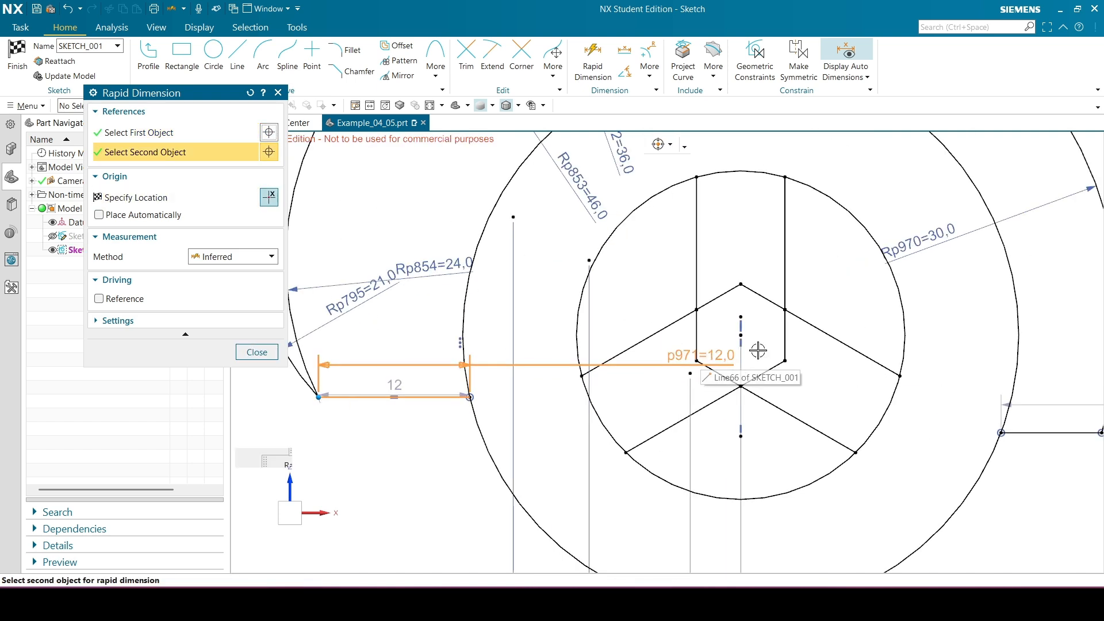
{"action": "left_click", "coordinate": [741, 336]}
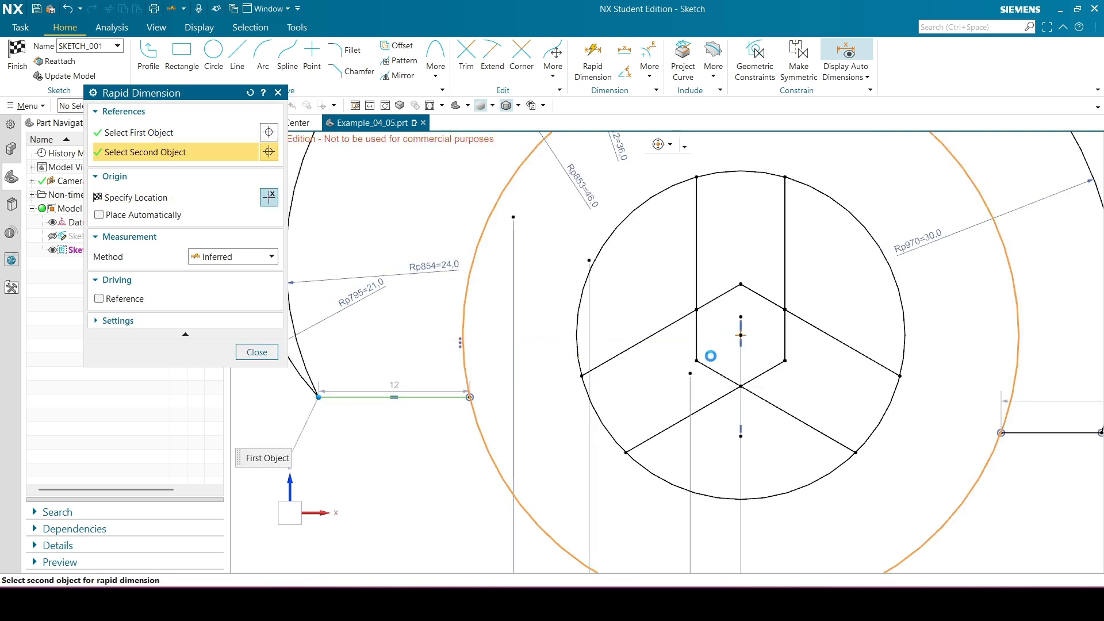
{"action": "scroll", "coordinate": [418, 338], "scroll_direction": "down", "scroll_amount": 4}
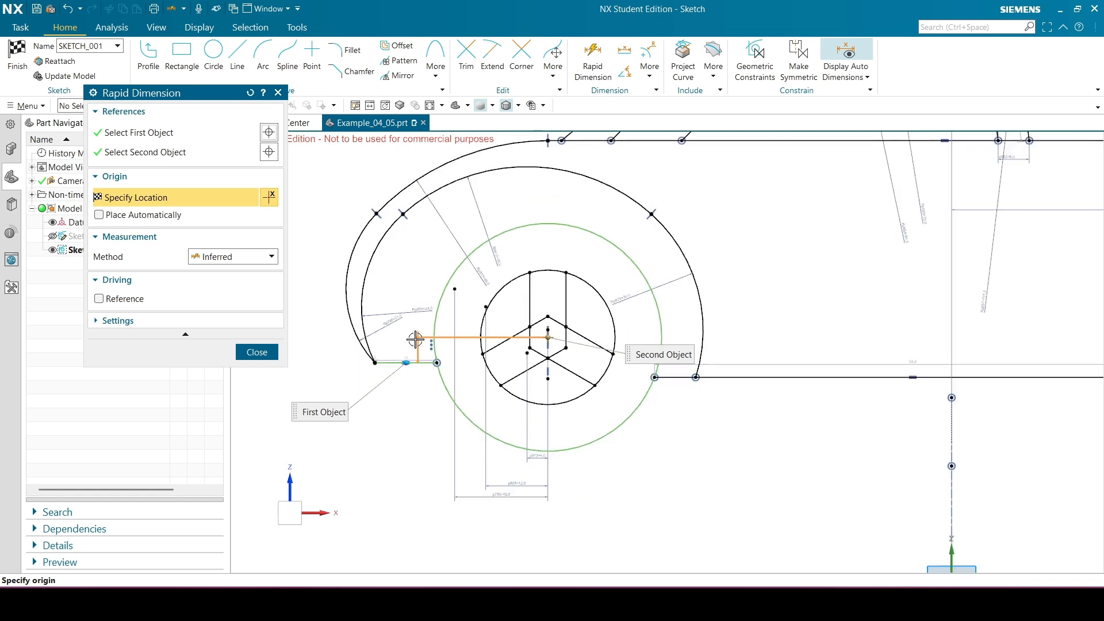
{"action": "left_click", "coordinate": [497, 329]}
{"action": "key", "text": "Return"}
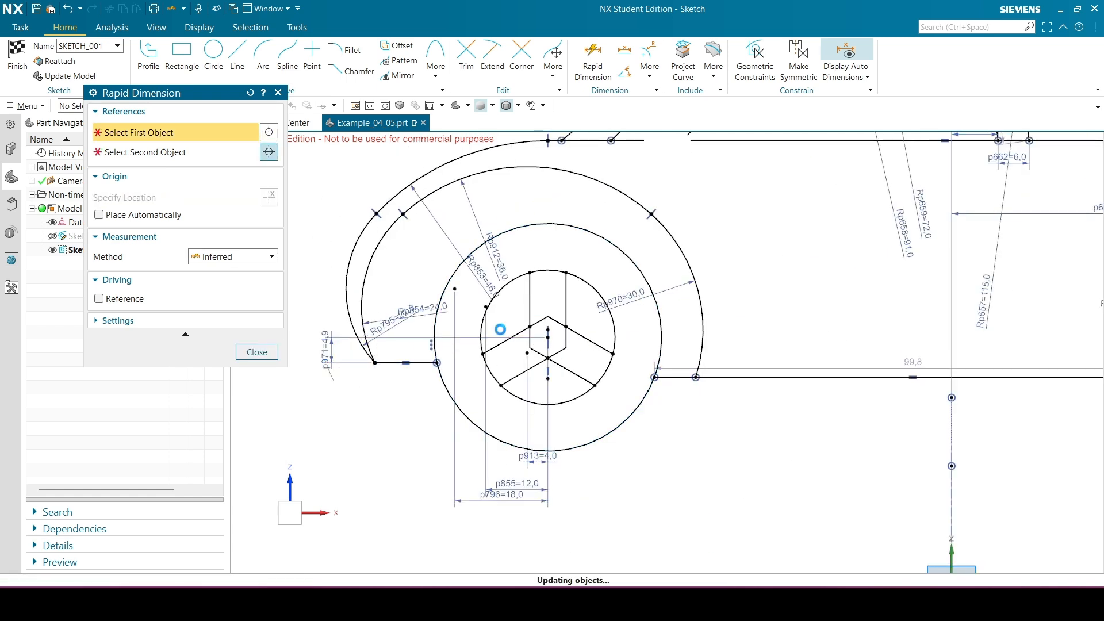
{"action": "left_click", "coordinate": [237, 350]}
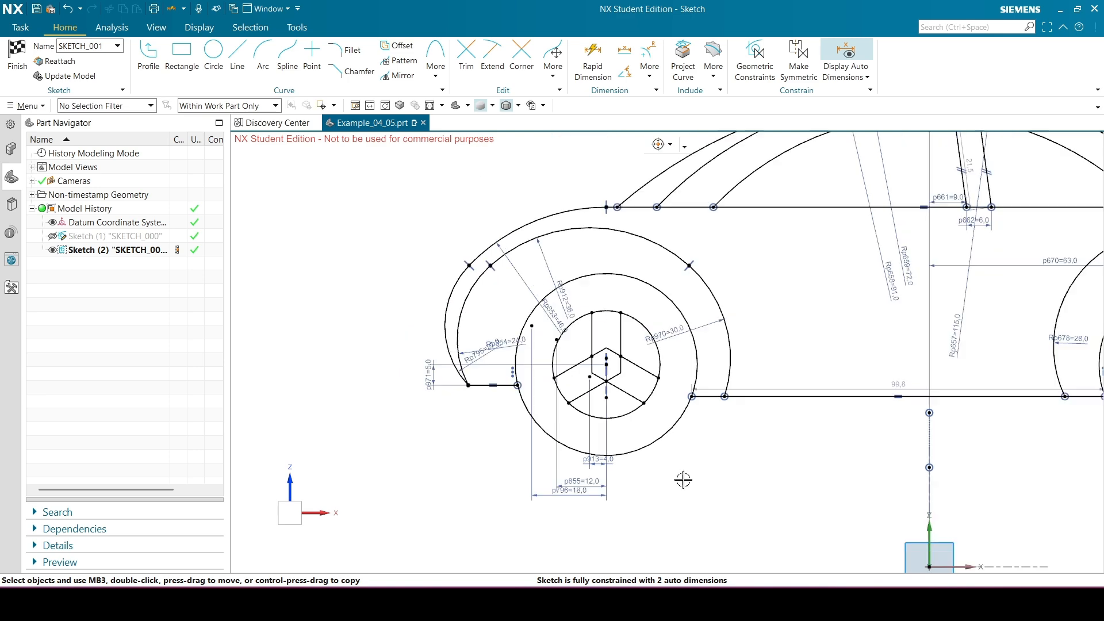
Draw two near-horizontal lines, about 79 mm and 78 mm long, between the inner fender arcs, one above the other over the sill line.
{"action": "scroll", "coordinate": [684, 479], "scroll_direction": "down", "scroll_amount": 4}
{"action": "scroll", "coordinate": [692, 405], "scroll_direction": "up", "scroll_amount": 3}
{"action": "scroll", "coordinate": [692, 405], "scroll_direction": "down", "scroll_amount": 4}
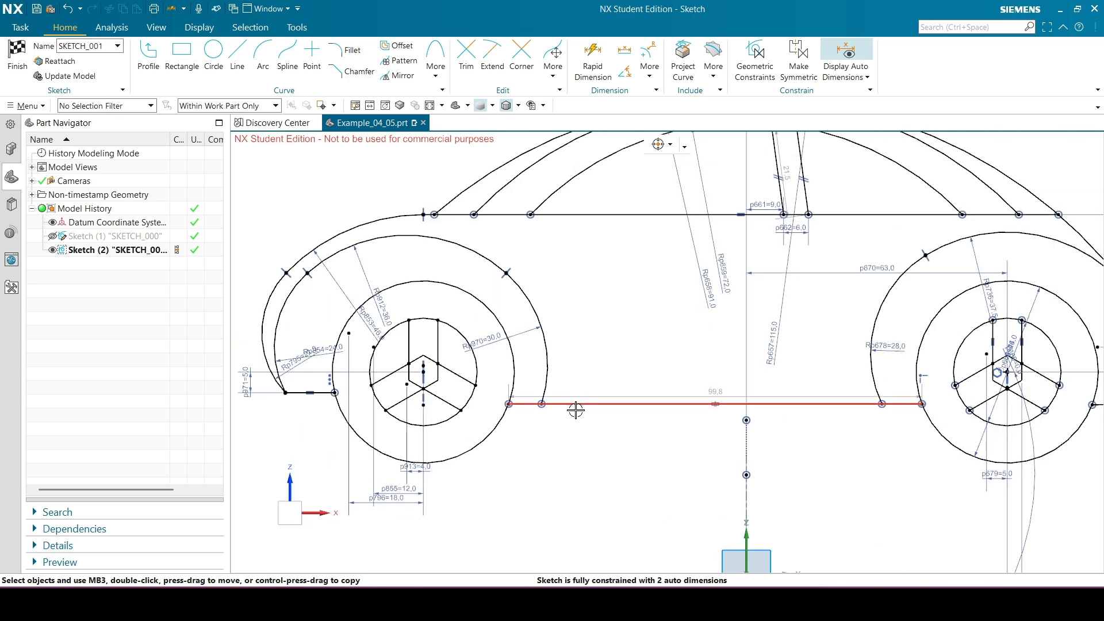
{"action": "scroll", "coordinate": [868, 339], "scroll_direction": "up", "scroll_amount": 3}
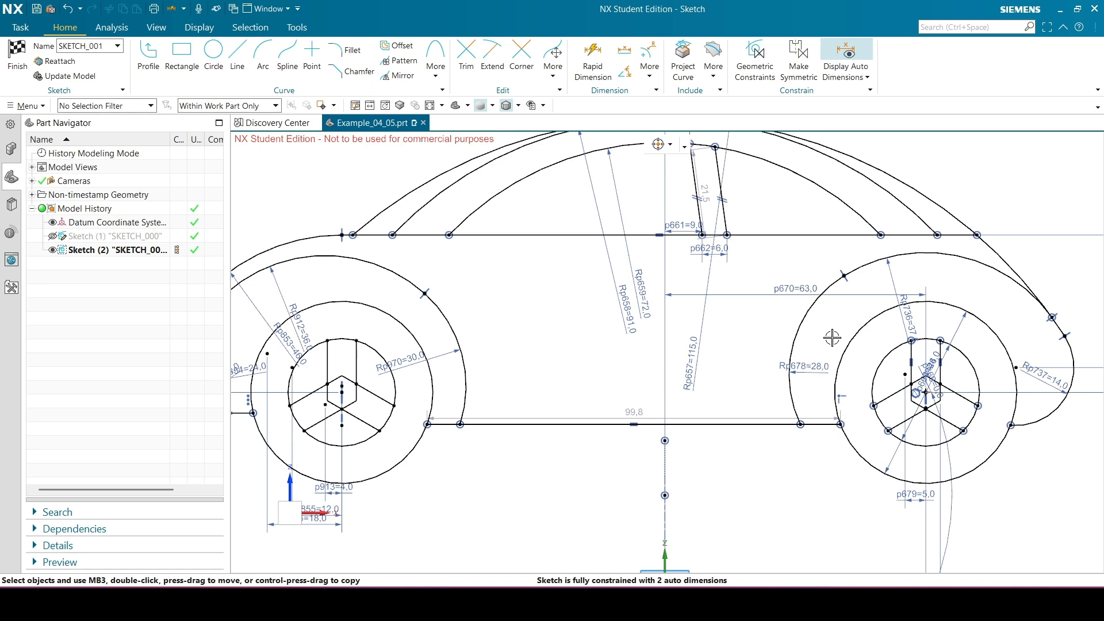
{"action": "left_click", "coordinate": [237, 55]}
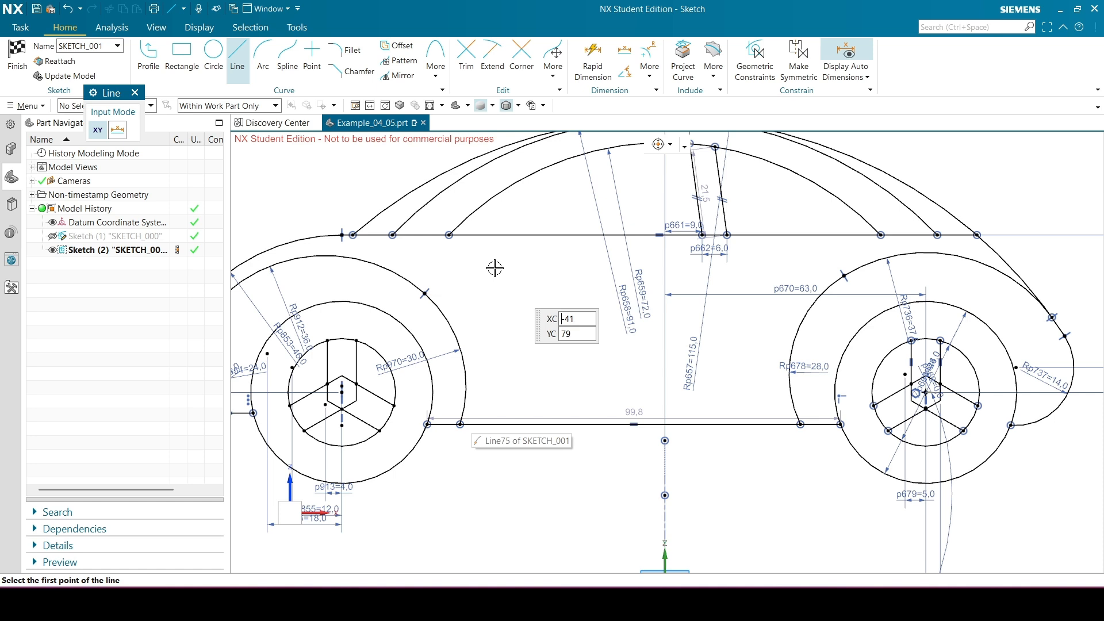
{"action": "left_click", "coordinate": [465, 401]}
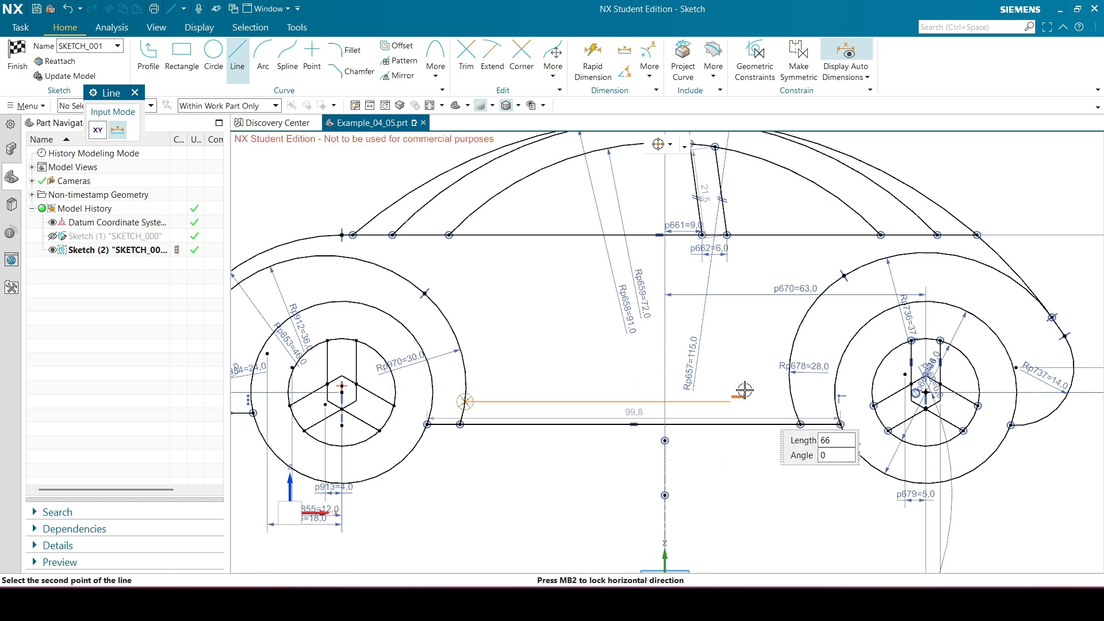
{"action": "left_click", "coordinate": [792, 400]}
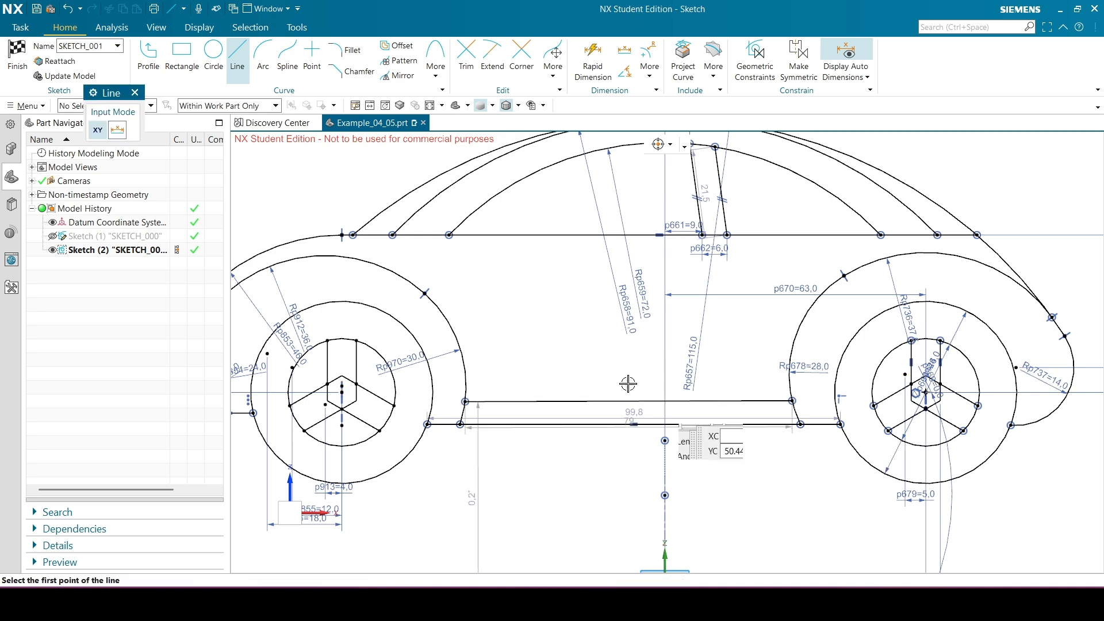
{"action": "left_click", "coordinate": [466, 386]}
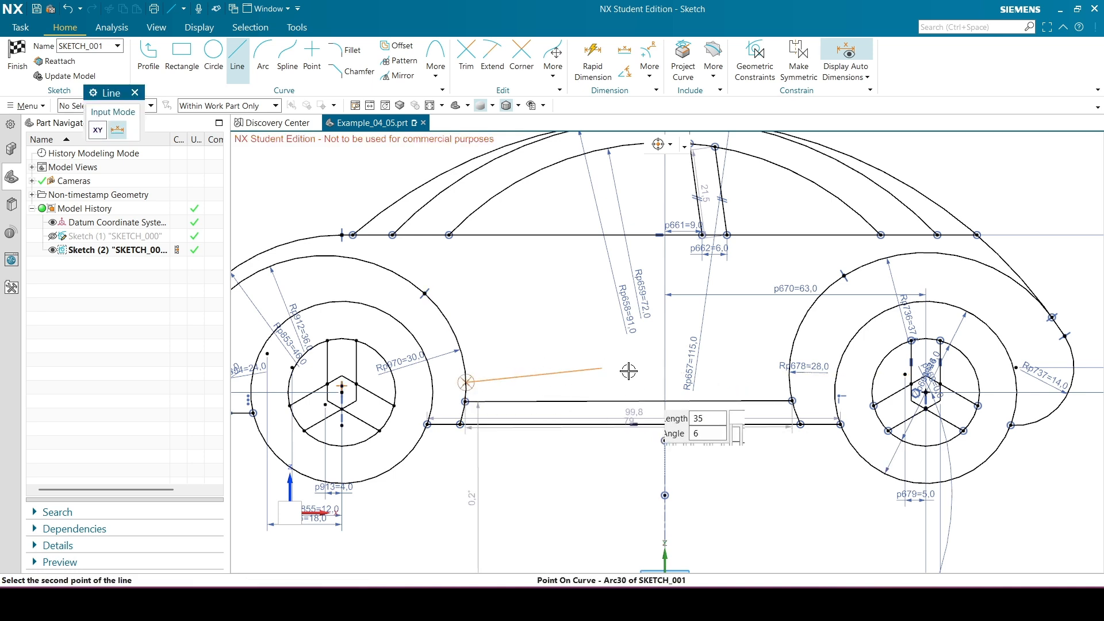
{"action": "left_click", "coordinate": [790, 378]}
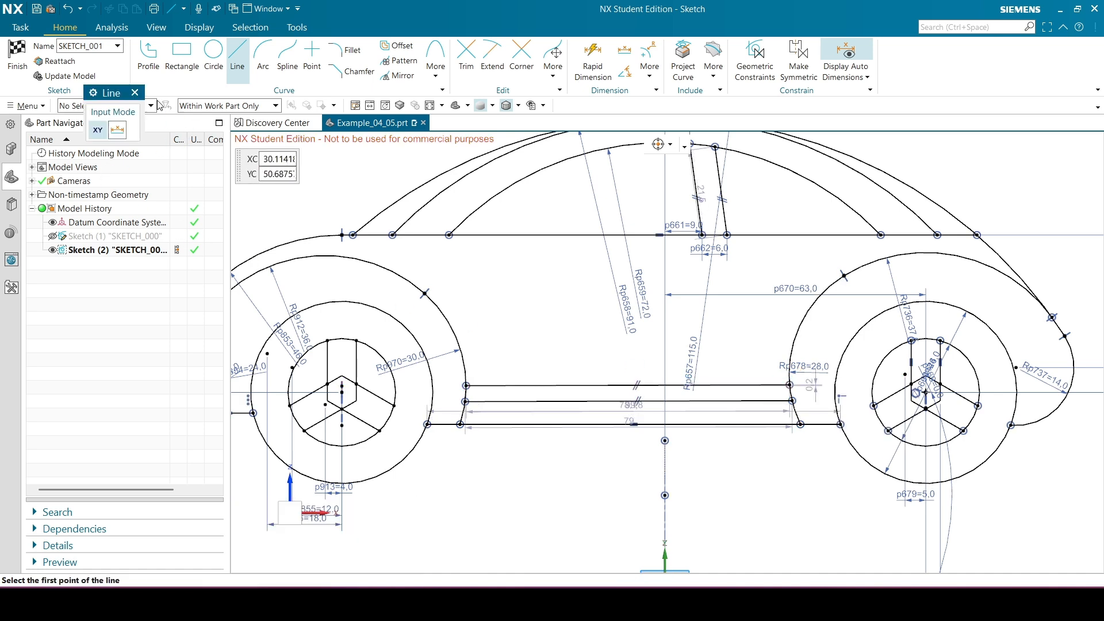
{"action": "key", "text": "Escape"}
Delete the parallel constraint between the two new lines above the sill and make each line horizontal.
{"action": "scroll", "coordinate": [628, 360], "scroll_direction": "up", "scroll_amount": 3}
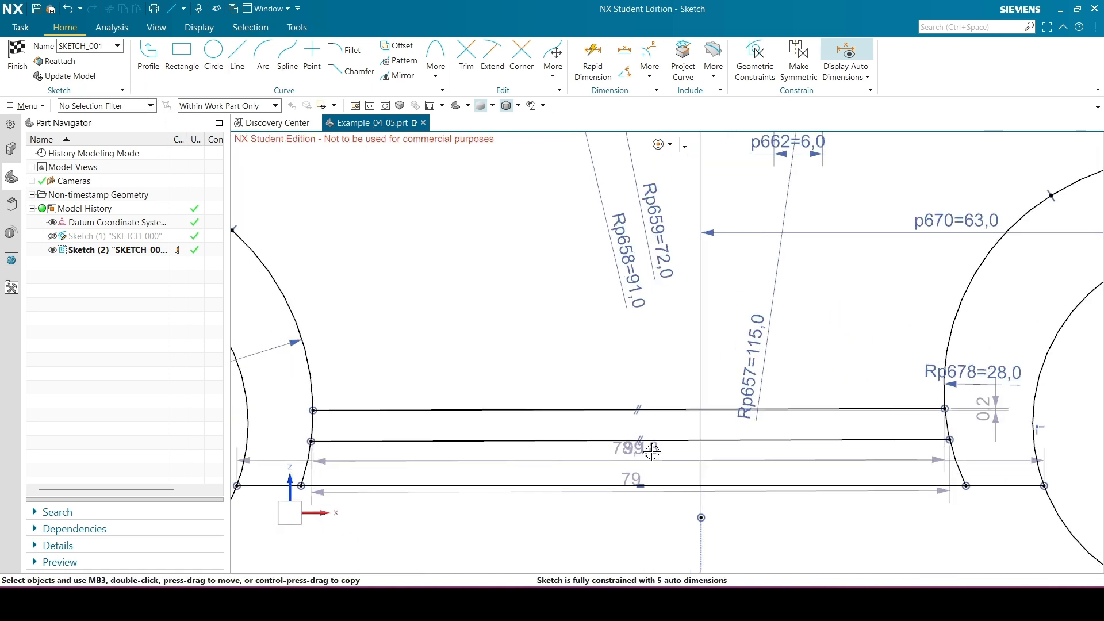
{"action": "left_click", "coordinate": [636, 408]}
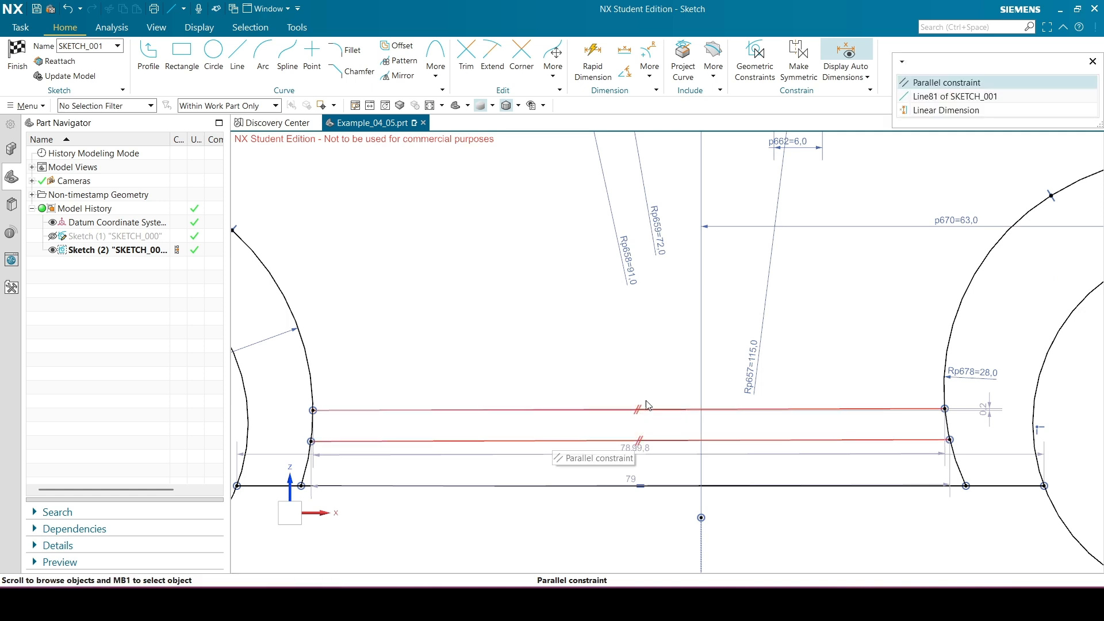
{"action": "left_click", "coordinate": [967, 82]}
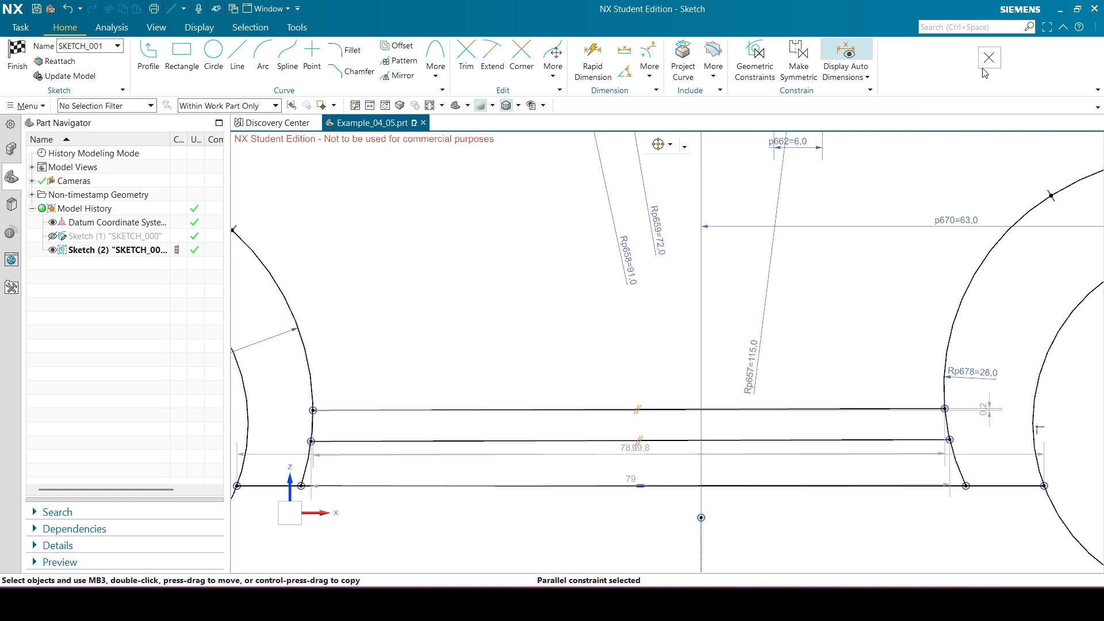
{"action": "left_click", "coordinate": [547, 439]}
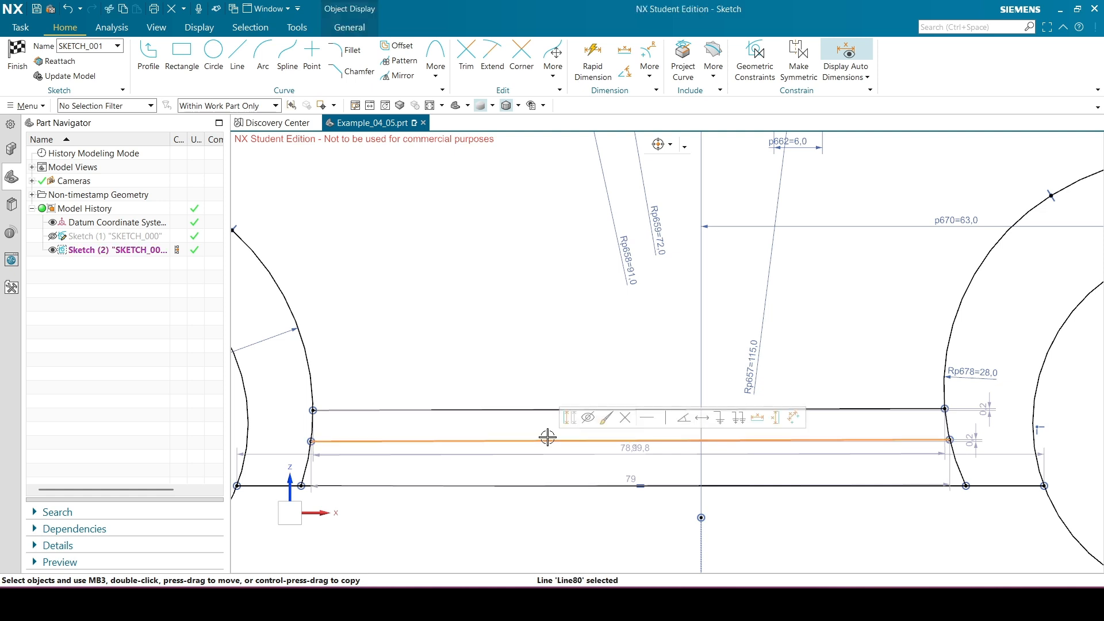
{"action": "left_click", "coordinate": [647, 418]}
{"action": "left_click", "coordinate": [573, 409]}
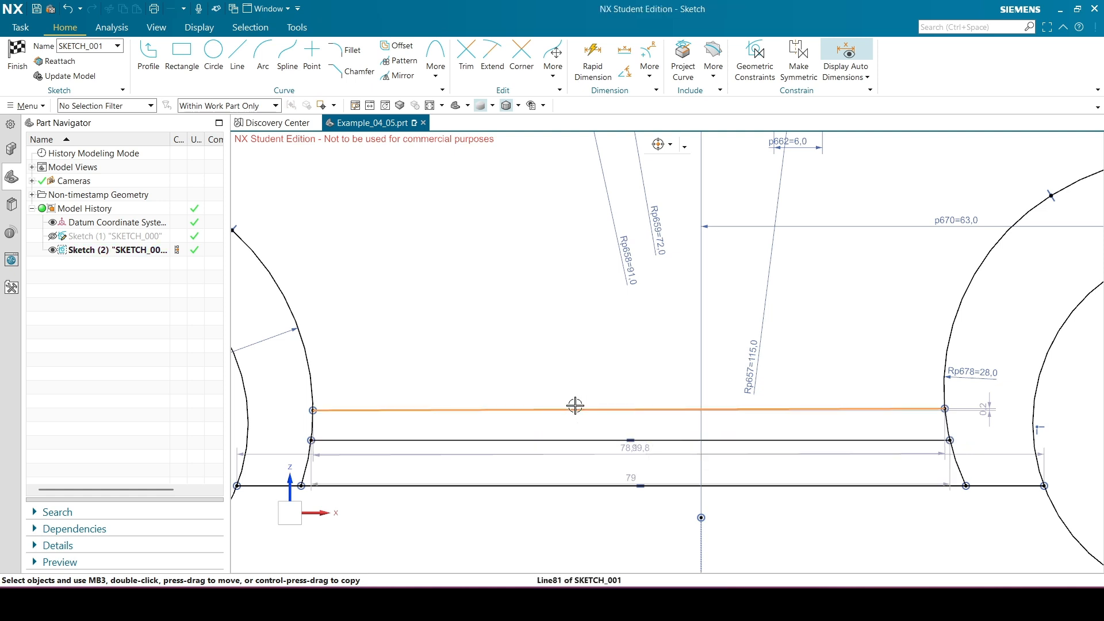
{"action": "left_click", "coordinate": [675, 396]}
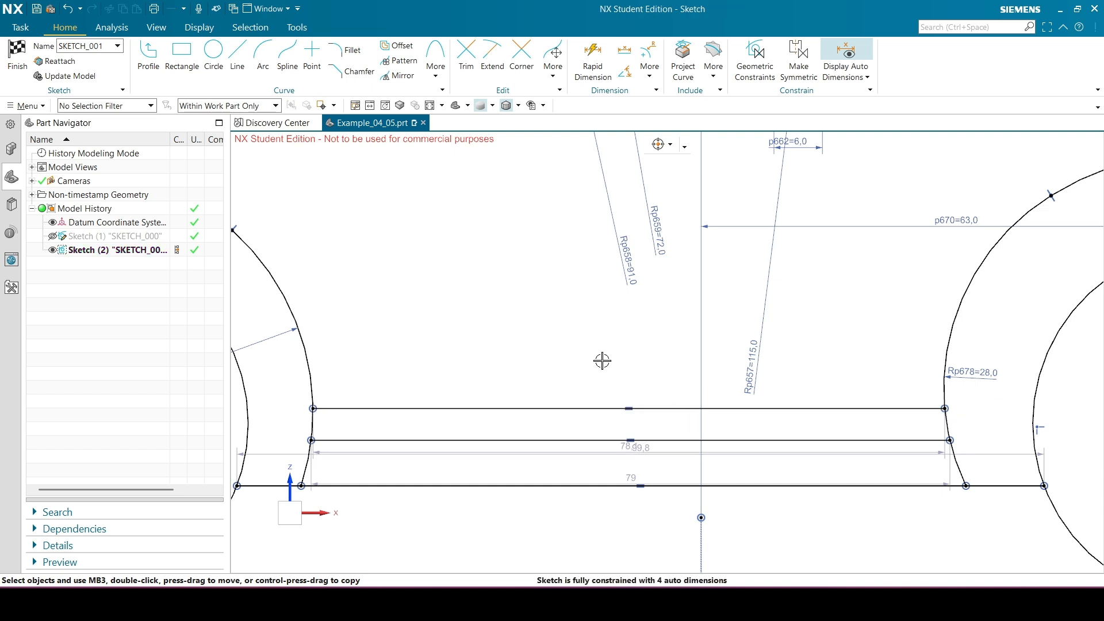
{"action": "scroll", "coordinate": [567, 374], "scroll_direction": "down", "scroll_amount": 3}
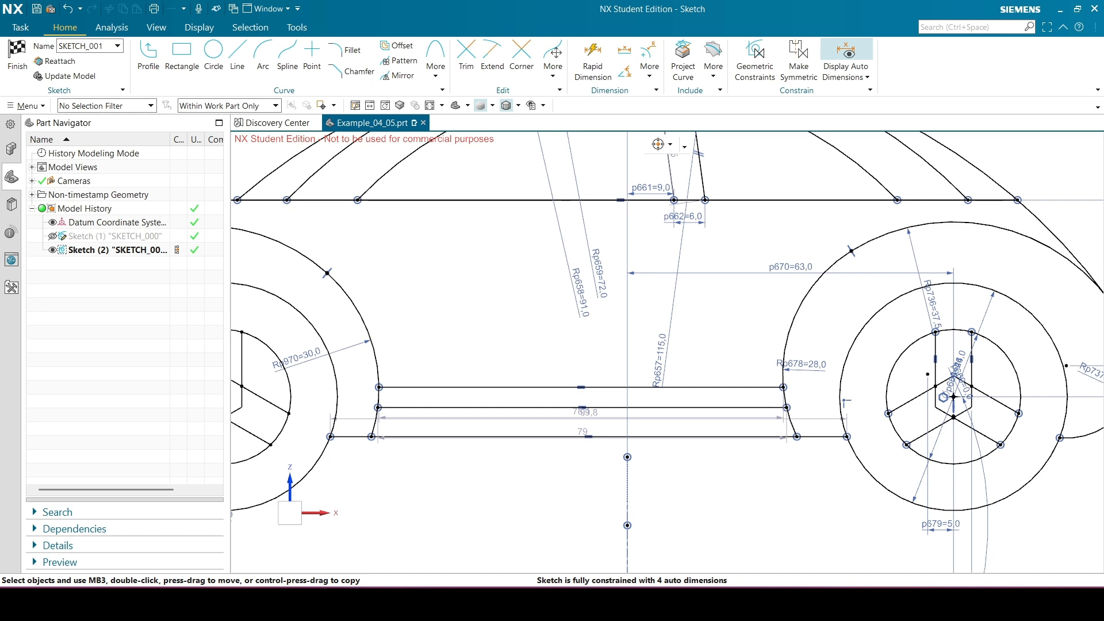
{"action": "scroll", "coordinate": [563, 474], "scroll_direction": "up", "scroll_amount": 2}
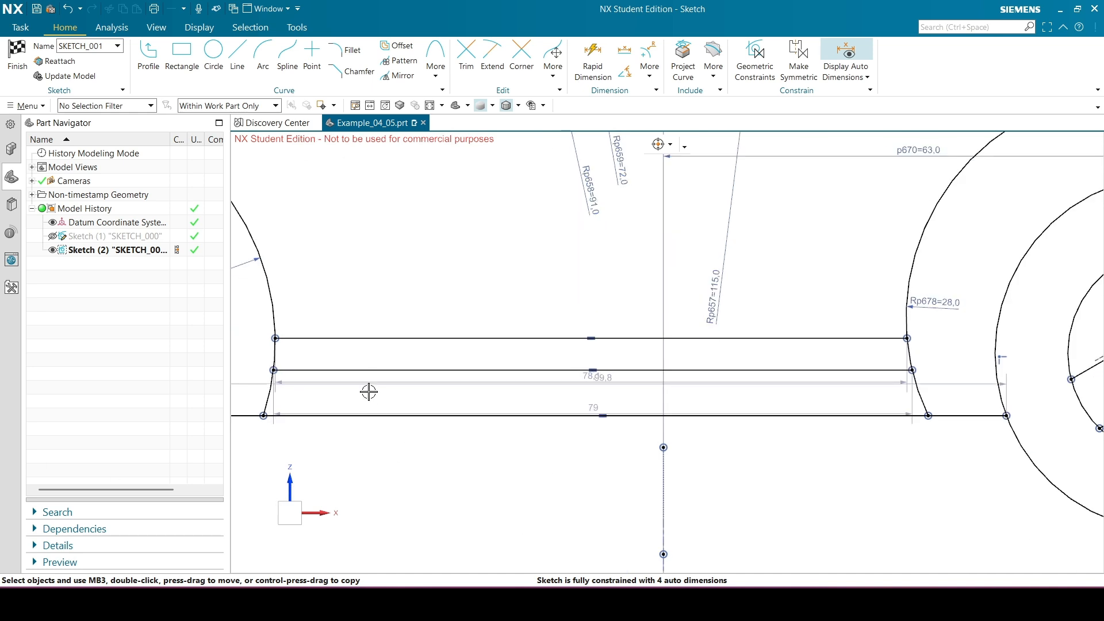
{"action": "left_click", "coordinate": [394, 370]}
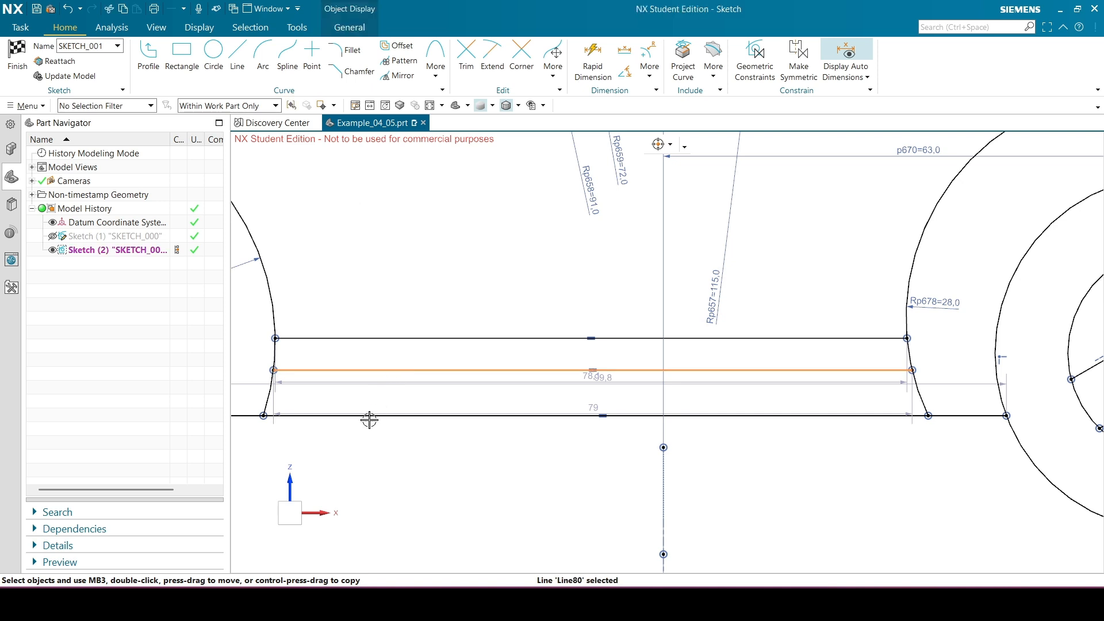
{"action": "left_click", "coordinate": [377, 413]}
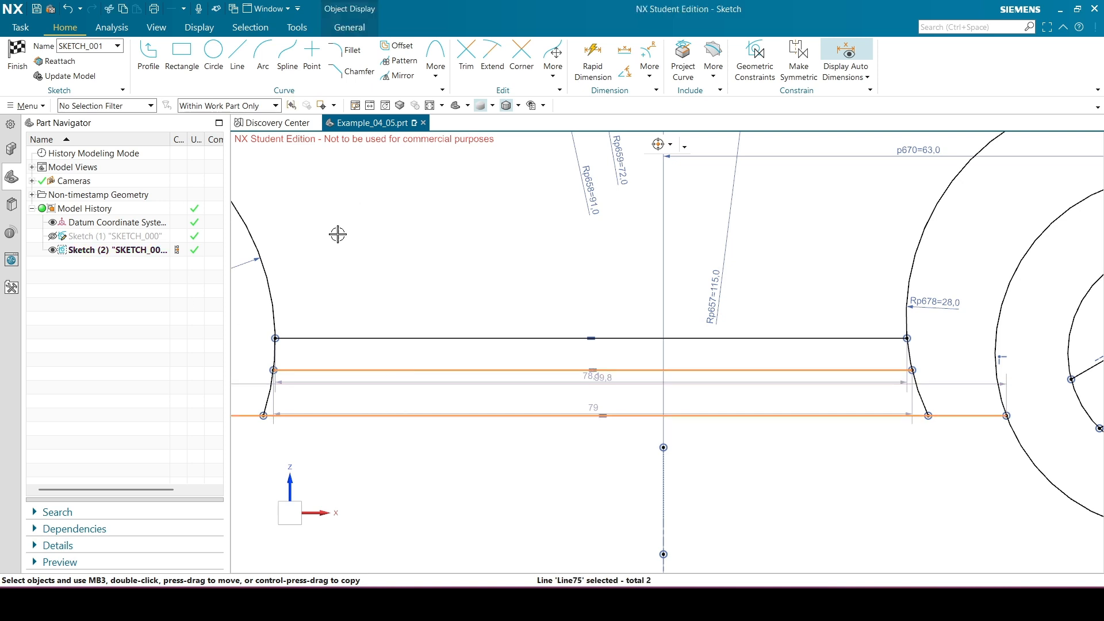
{"action": "key", "text": "Escape"}
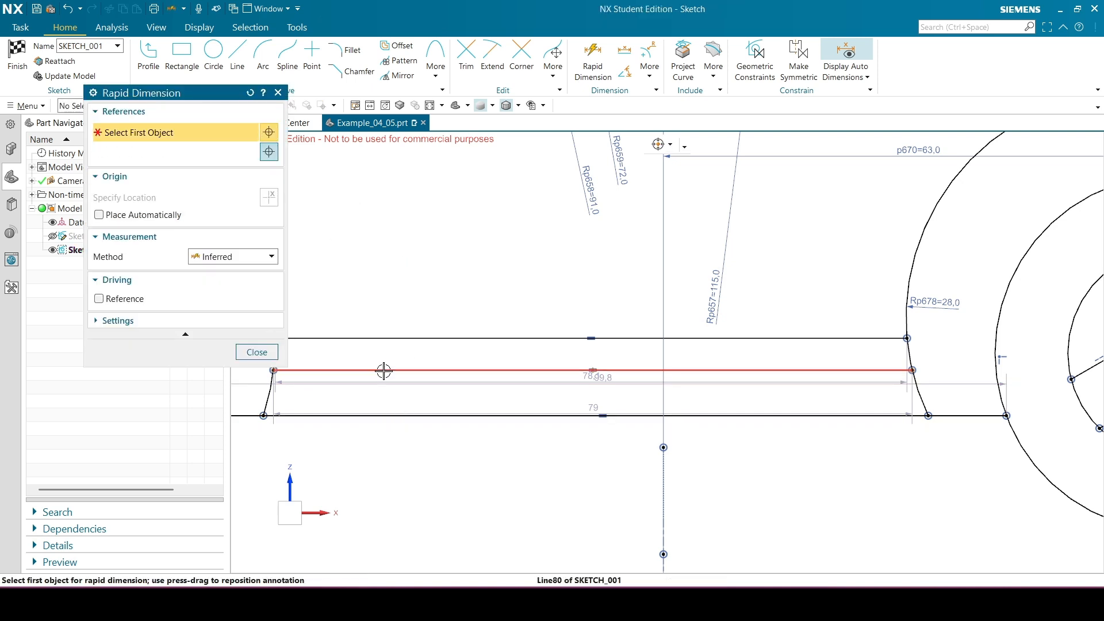
Dimension the distance between the sill line and the first horizontal line above it as 3 mm.
{"action": "left_click", "coordinate": [382, 370]}
{"action": "left_click", "coordinate": [368, 414]}
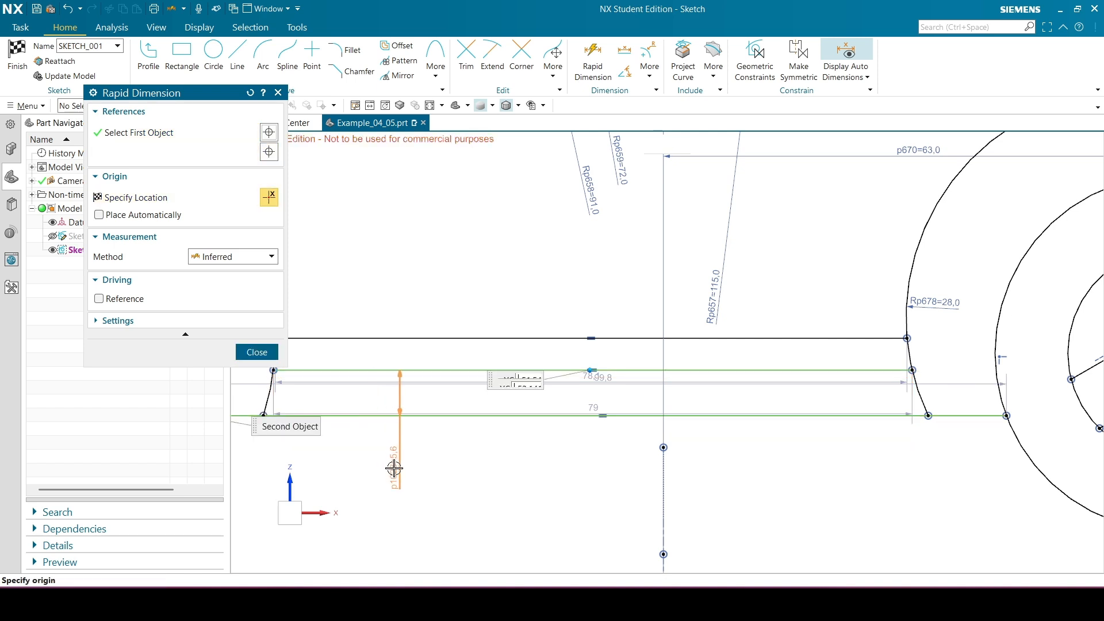
{"action": "left_click", "coordinate": [397, 467]}
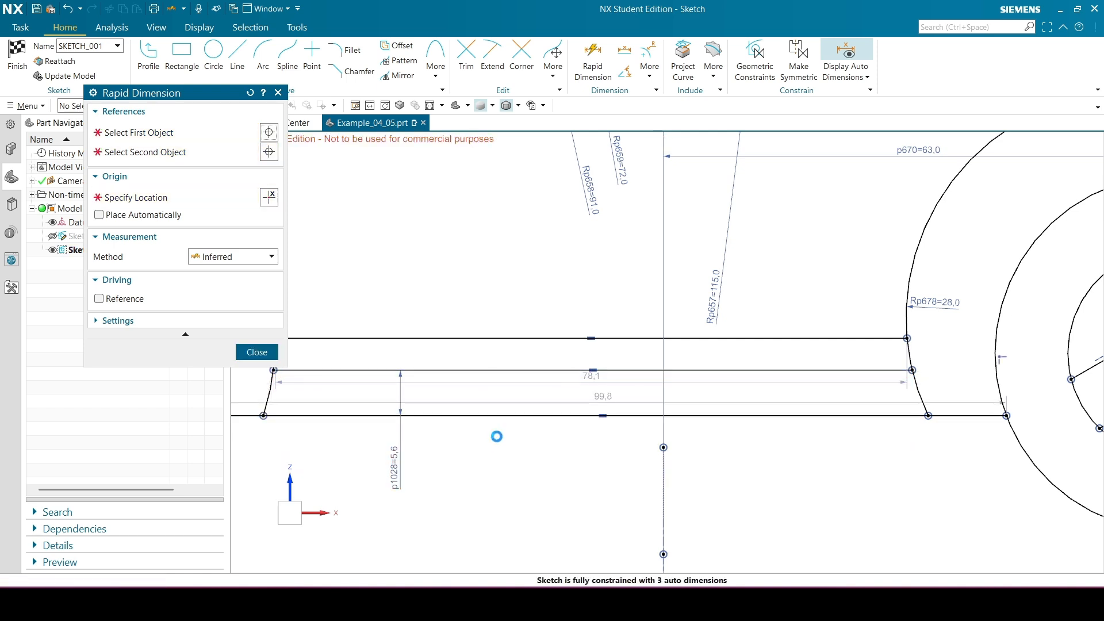
{"action": "type", "text": "3"}
{"action": "key", "text": "Return"}
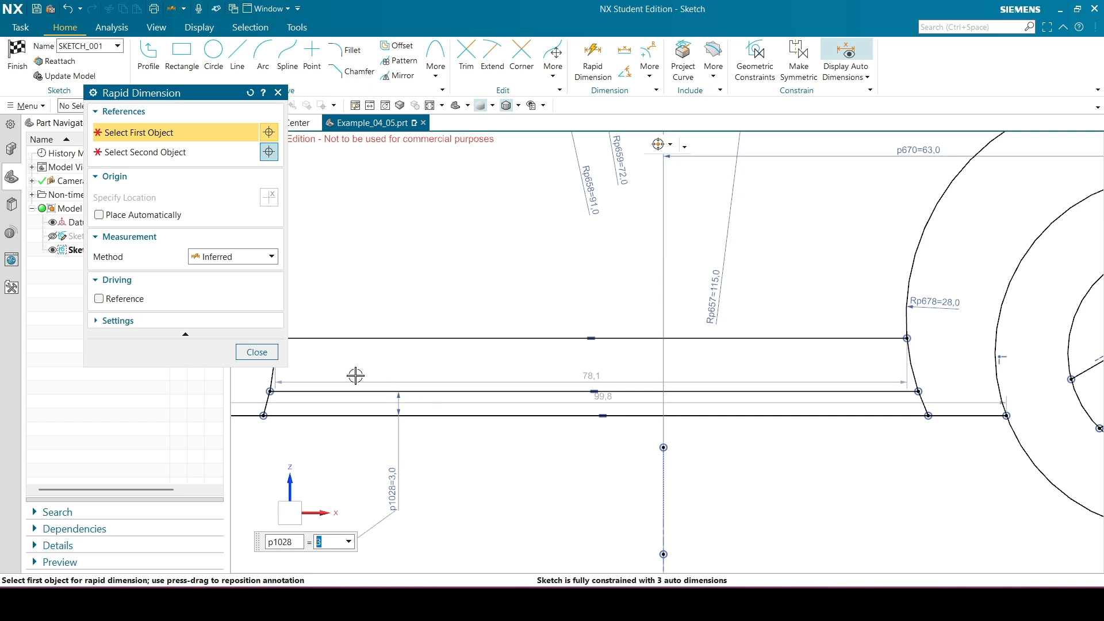
{"action": "left_click", "coordinate": [265, 355]}
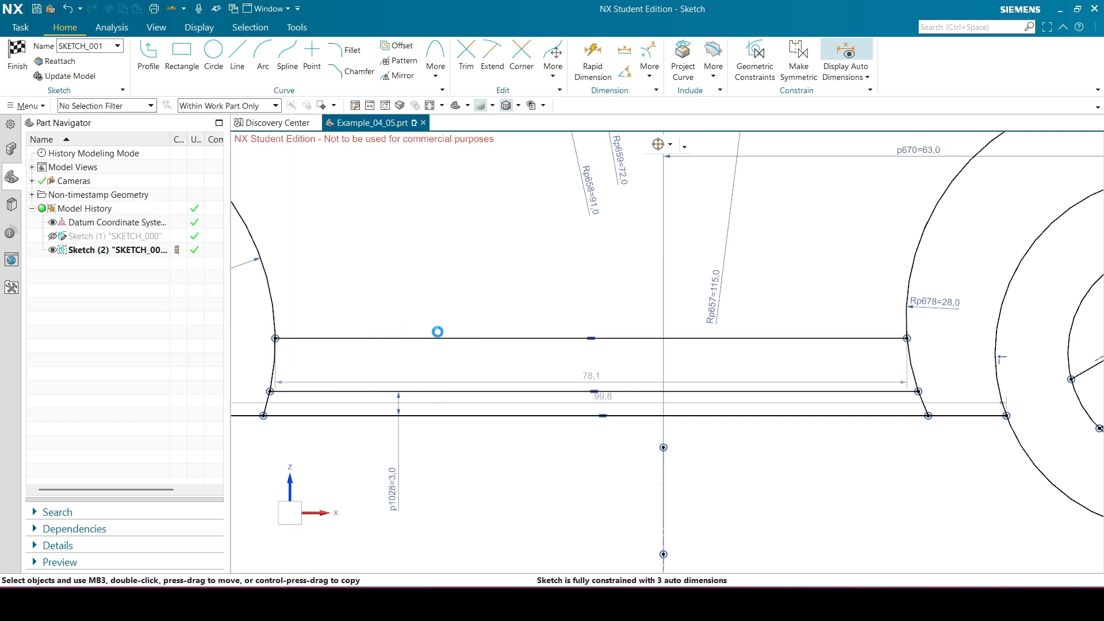
Dimension the distance between the two horizontal lines above the sill line as 5 mm.
{"action": "key", "text": "d"}
{"action": "left_click", "coordinate": [433, 338]}
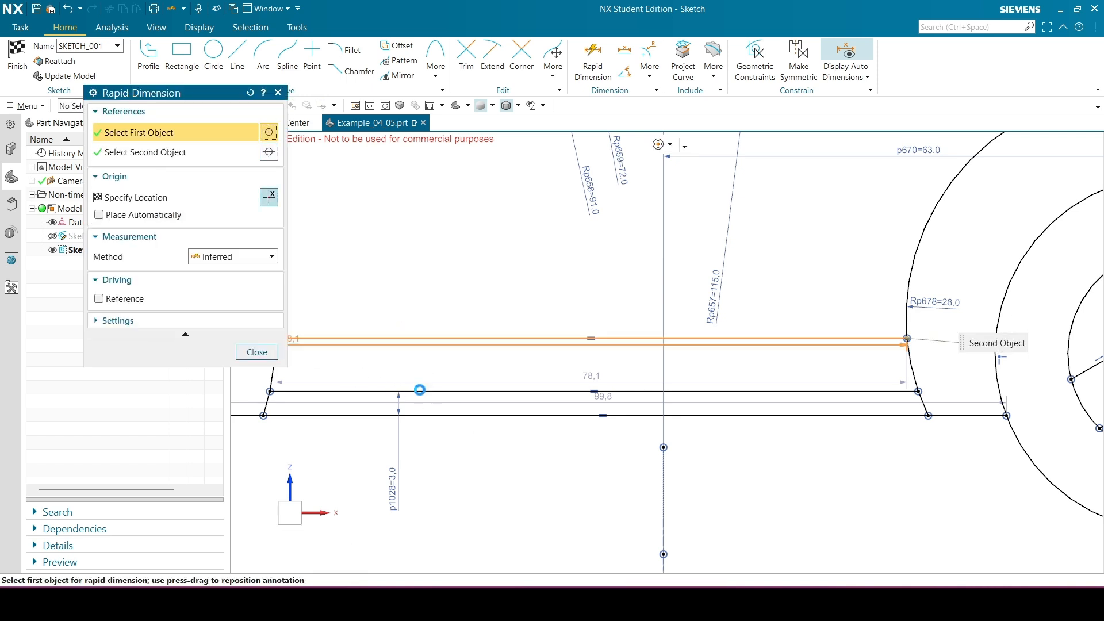
{"action": "left_click", "coordinate": [419, 391]}
{"action": "left_click", "coordinate": [398, 299]}
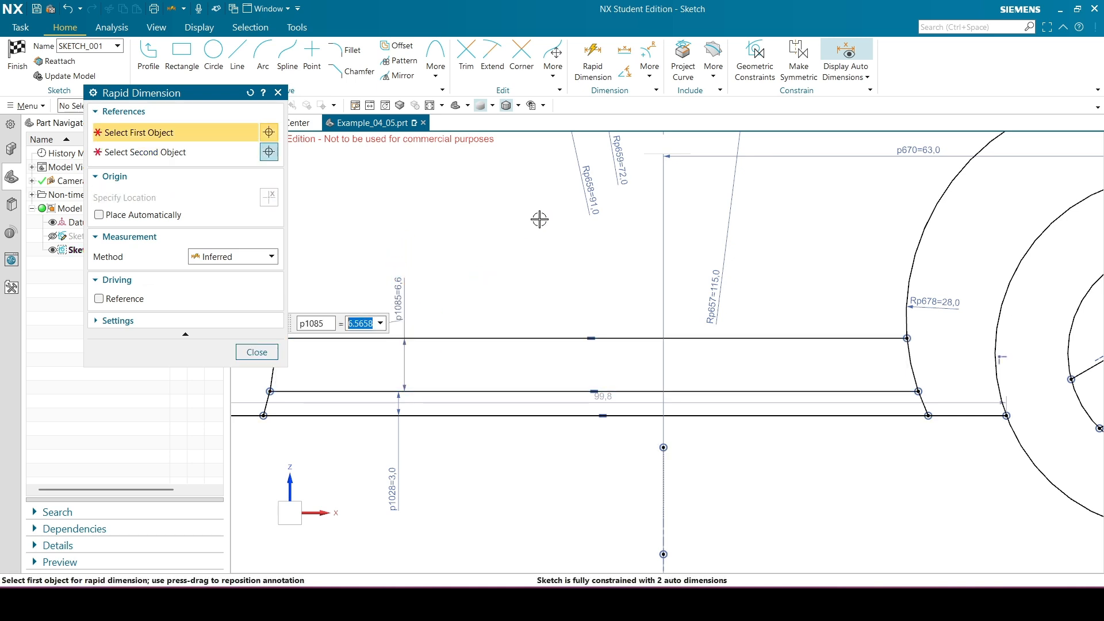
{"action": "type", "text": "3"}
{"action": "key", "text": "Return"}
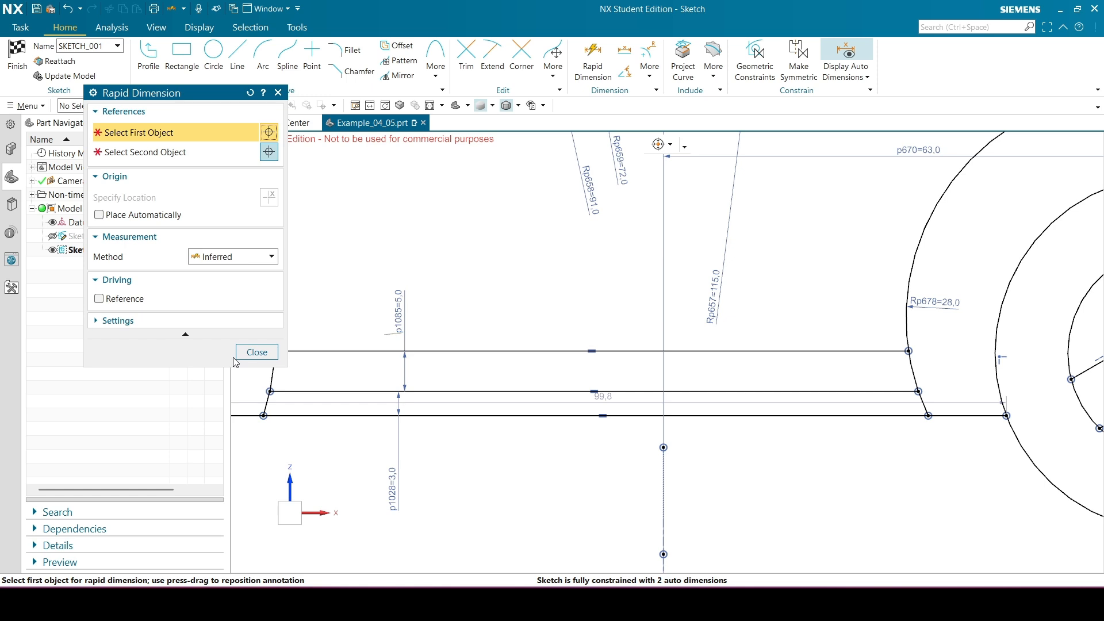
{"action": "left_click", "coordinate": [242, 351]}
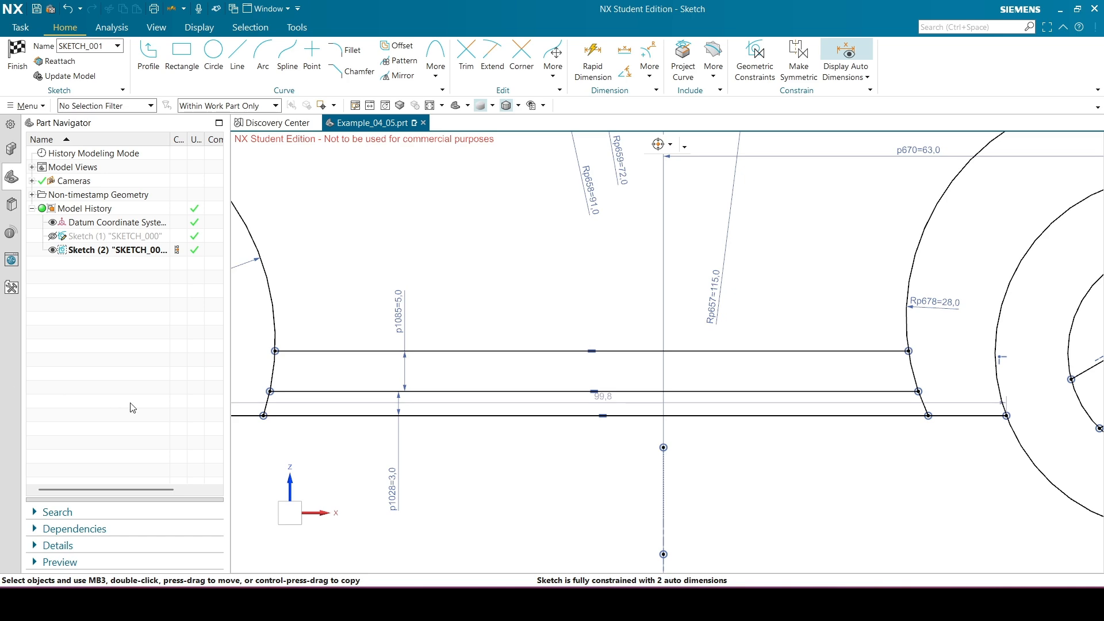
{"action": "scroll", "coordinate": [839, 345], "scroll_direction": "down", "scroll_amount": 6}
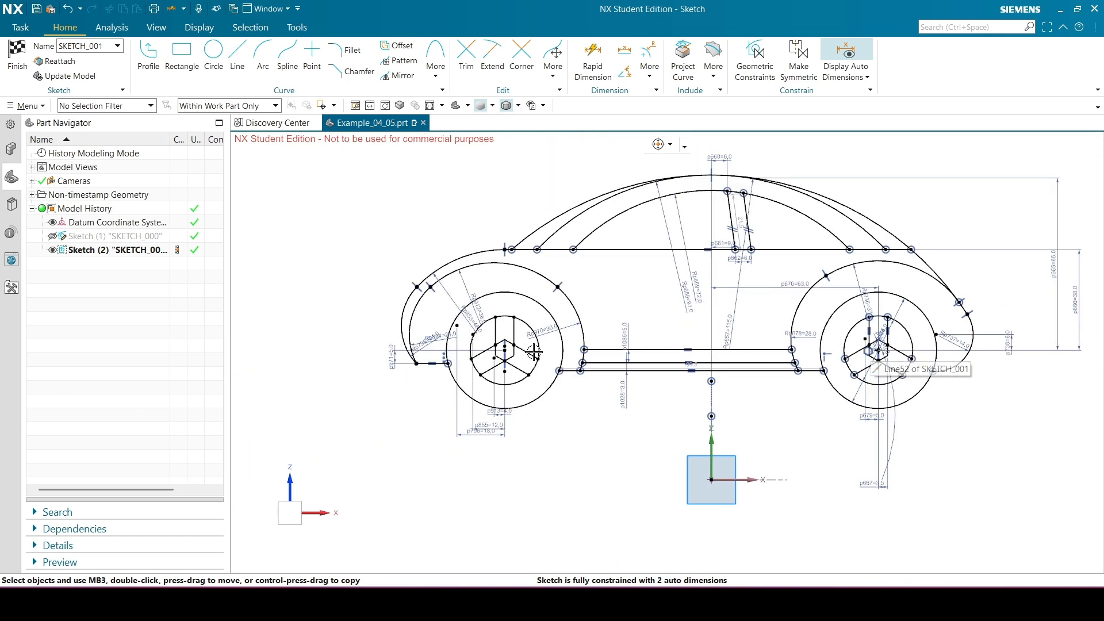
{"action": "scroll", "coordinate": [489, 358], "scroll_direction": "up", "scroll_amount": 3}
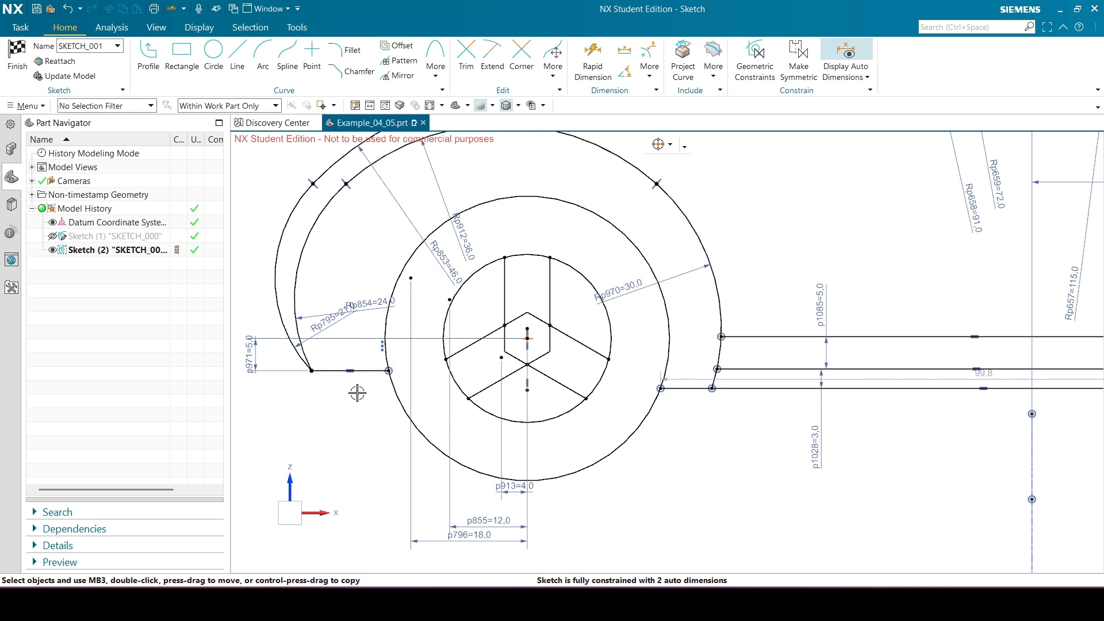
Make the left bumper's short bottom line collinear with the first horizontal line above the sill line.
{"action": "left_click", "coordinate": [368, 374]}
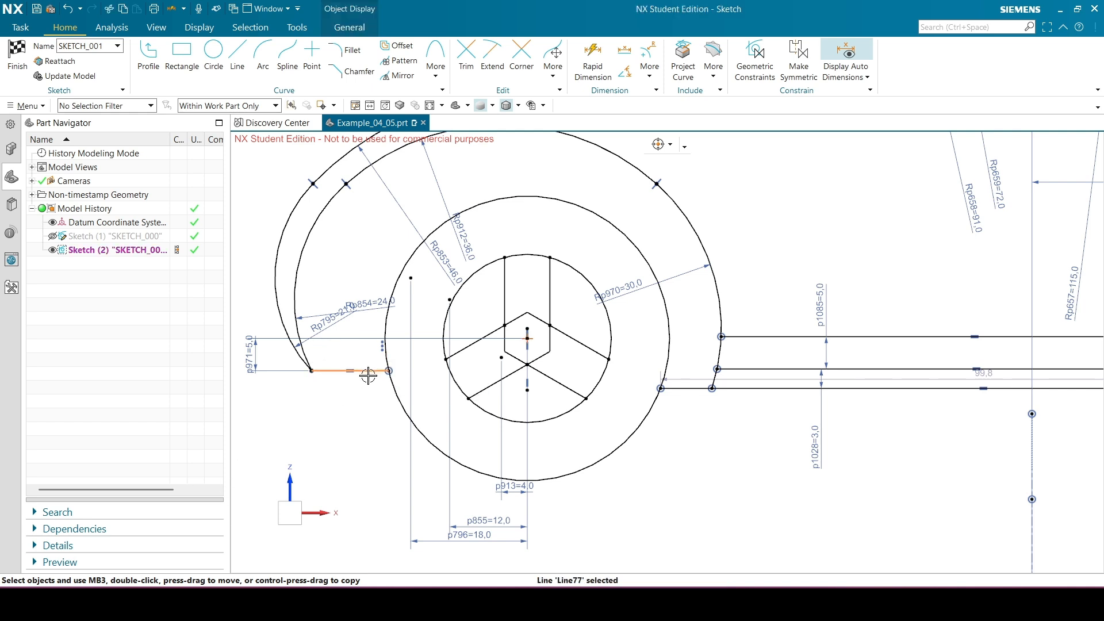
{"action": "left_click", "coordinate": [773, 368]}
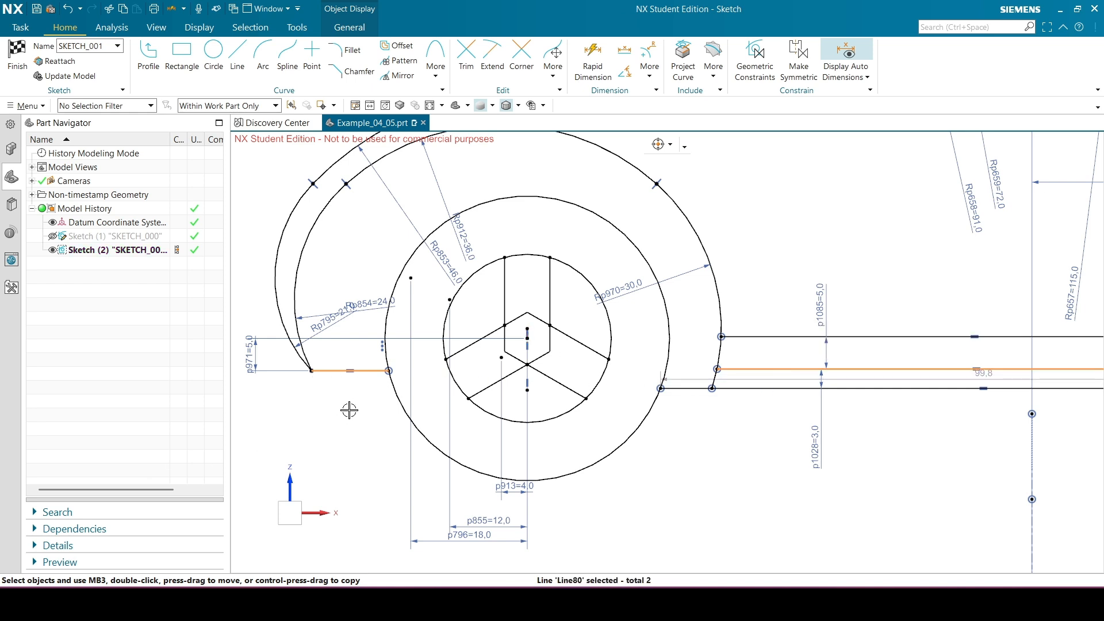
{"action": "key", "text": "Escape"}
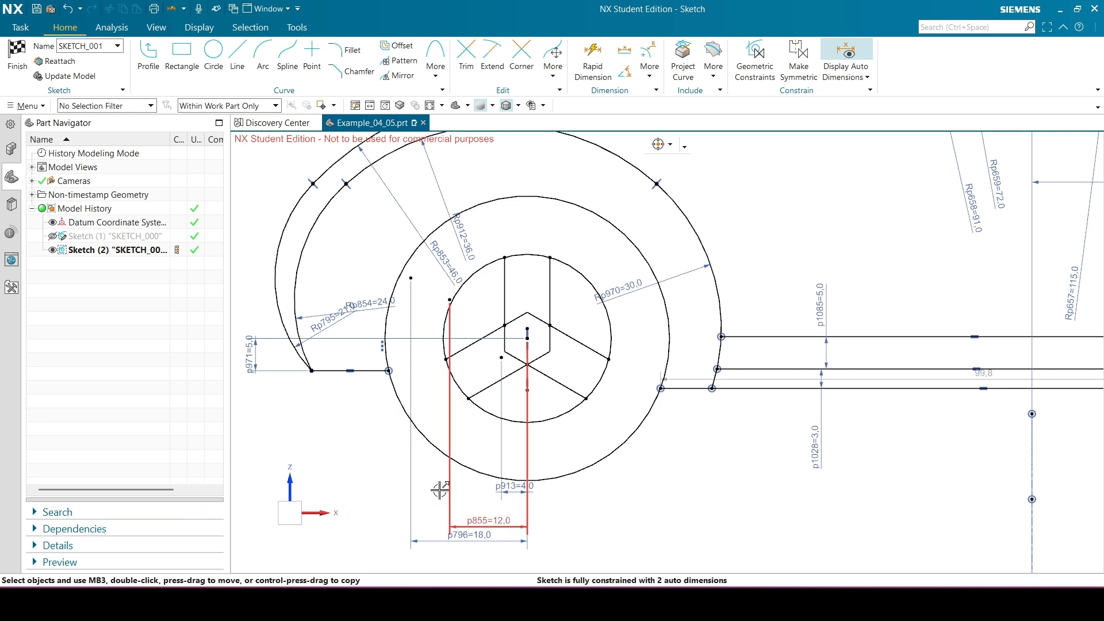
{"action": "left_click", "coordinate": [374, 371]}
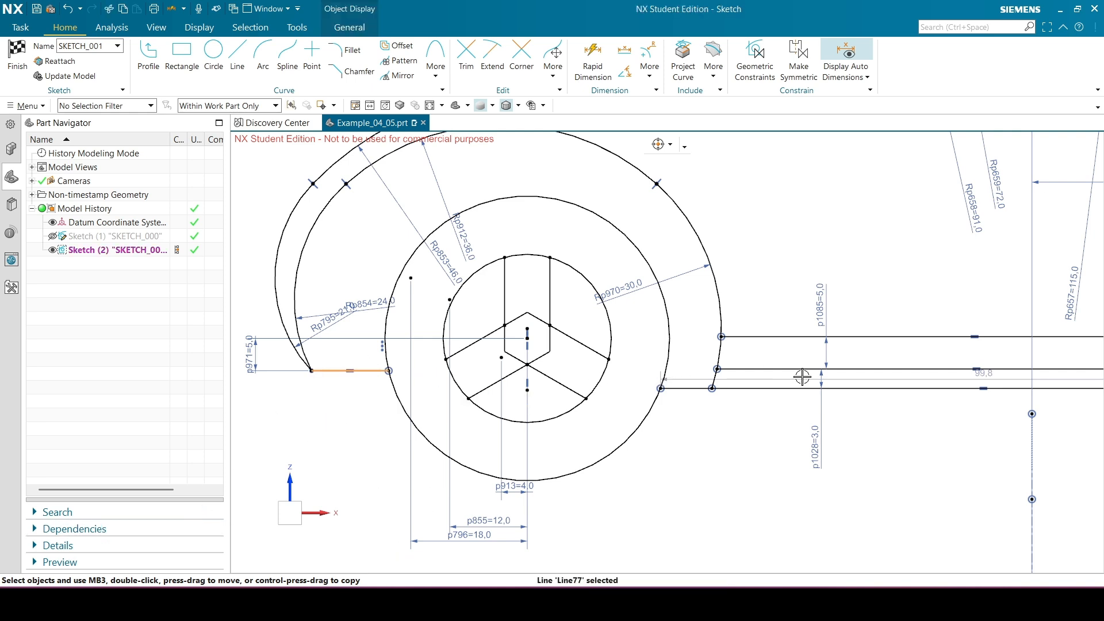
{"action": "left_click", "coordinate": [782, 369]}
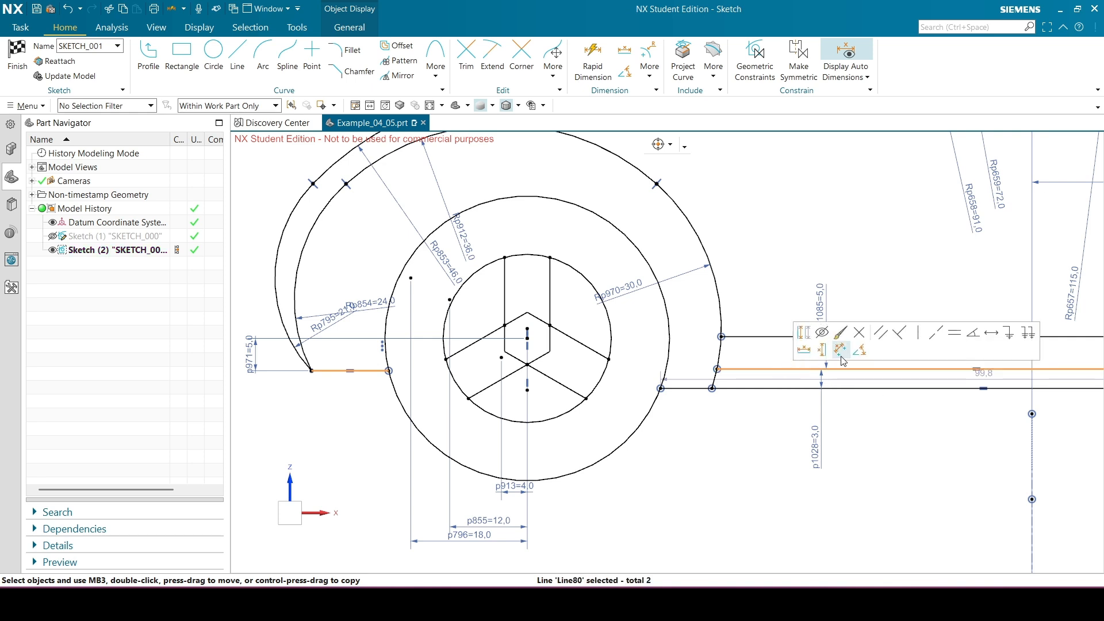
{"action": "left_click", "coordinate": [935, 333]}
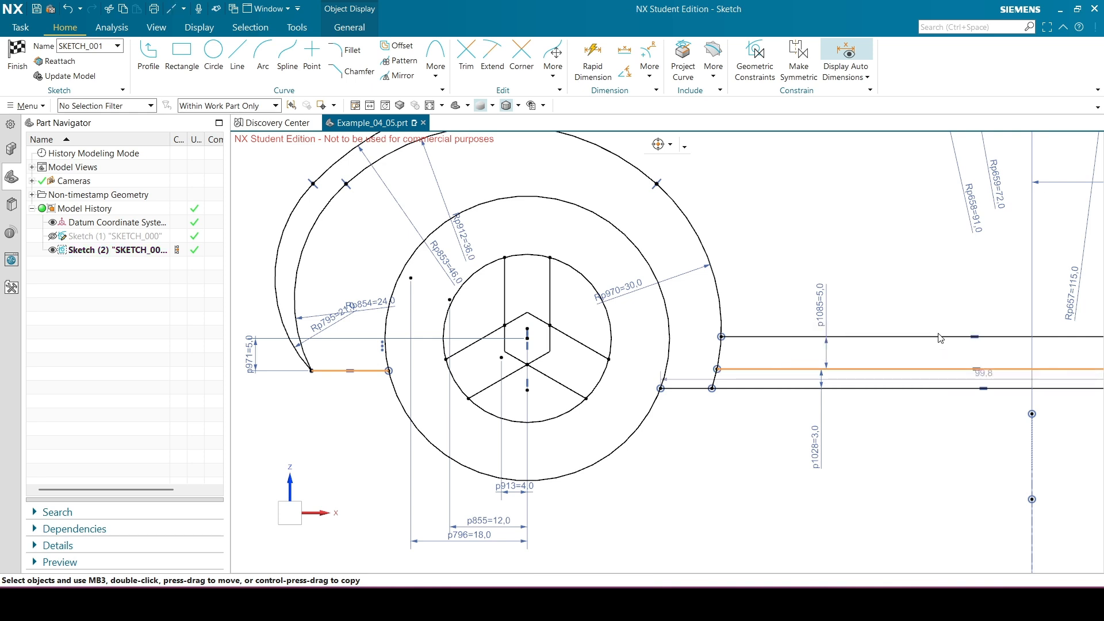
Draw a slanted door line about 43 mm long from the beltline's midpoint down to the first horizontal line above the sill.
{"action": "scroll", "coordinate": [384, 343], "scroll_direction": "down", "scroll_amount": 3}
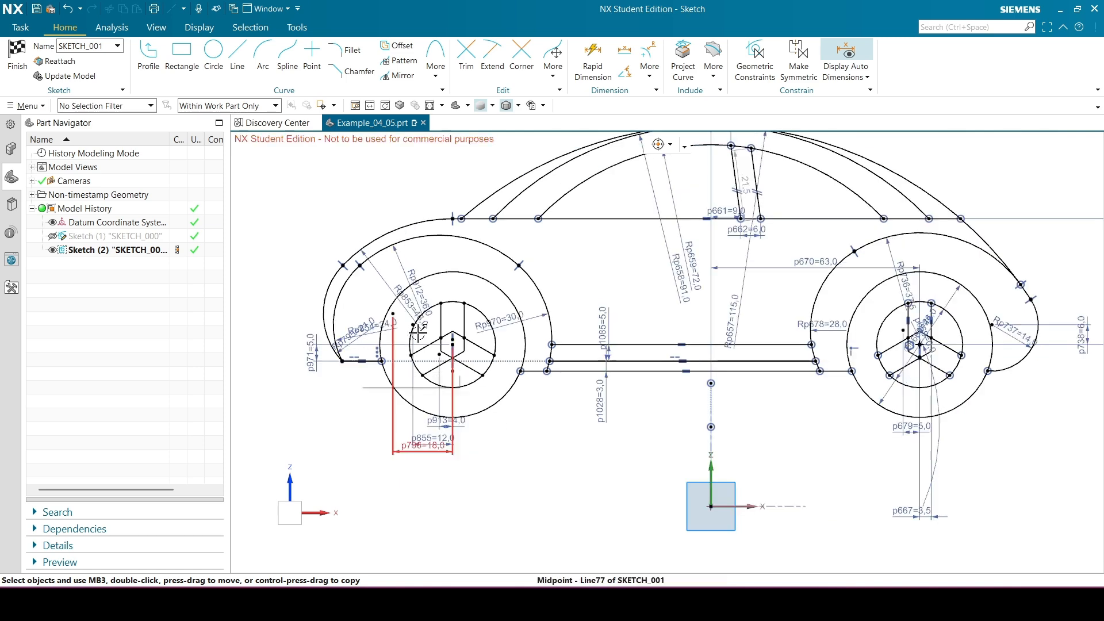
{"action": "scroll", "coordinate": [725, 231], "scroll_direction": "up", "scroll_amount": 1}
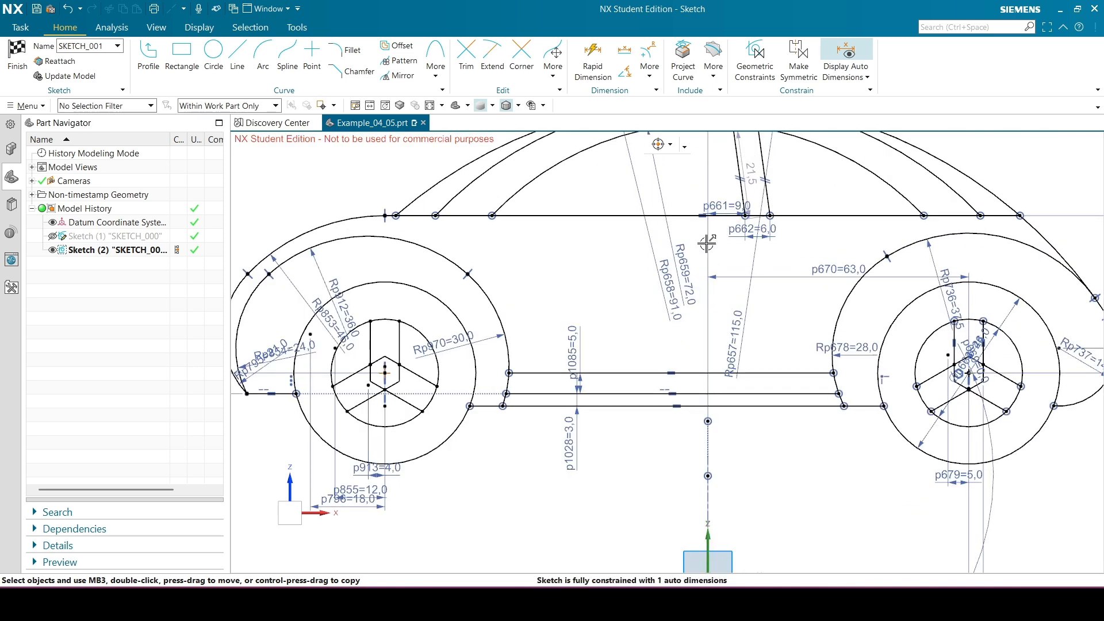
{"action": "scroll", "coordinate": [589, 327], "scroll_direction": "down", "scroll_amount": 1}
{"action": "scroll", "coordinate": [695, 282], "scroll_direction": "up", "scroll_amount": 2}
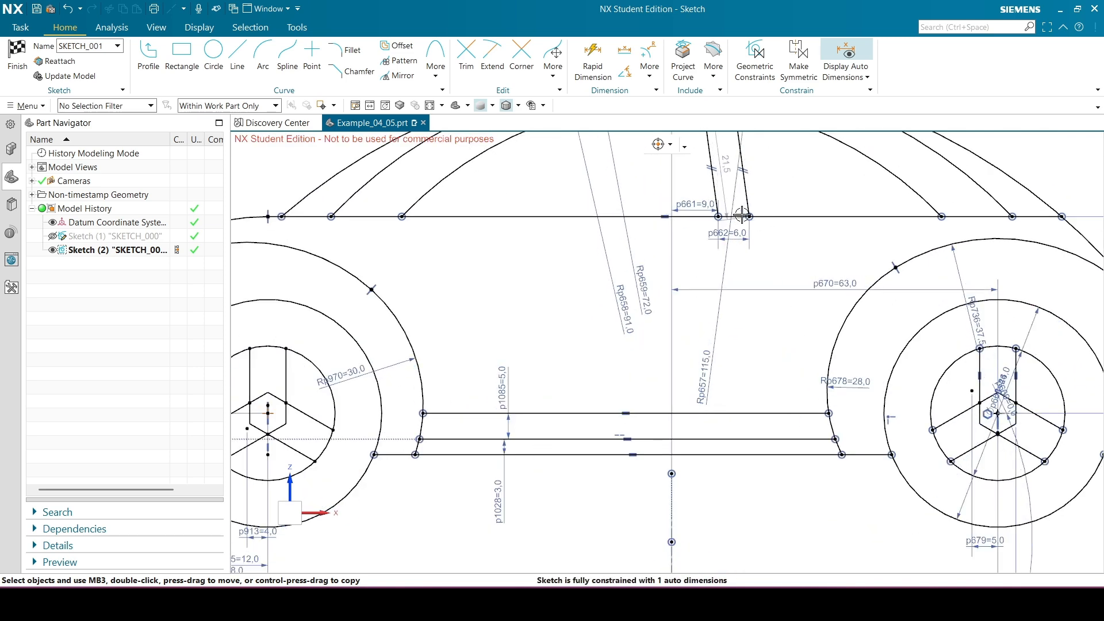
{"action": "left_click", "coordinate": [238, 60]}
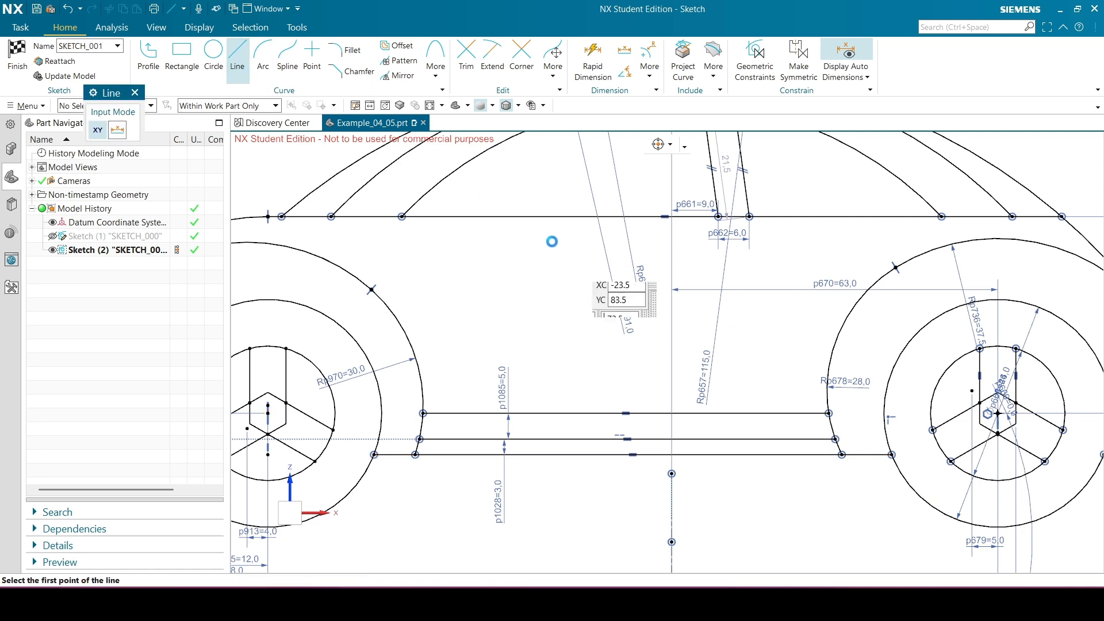
{"action": "scroll", "coordinate": [738, 217], "scroll_direction": "up", "scroll_amount": 4}
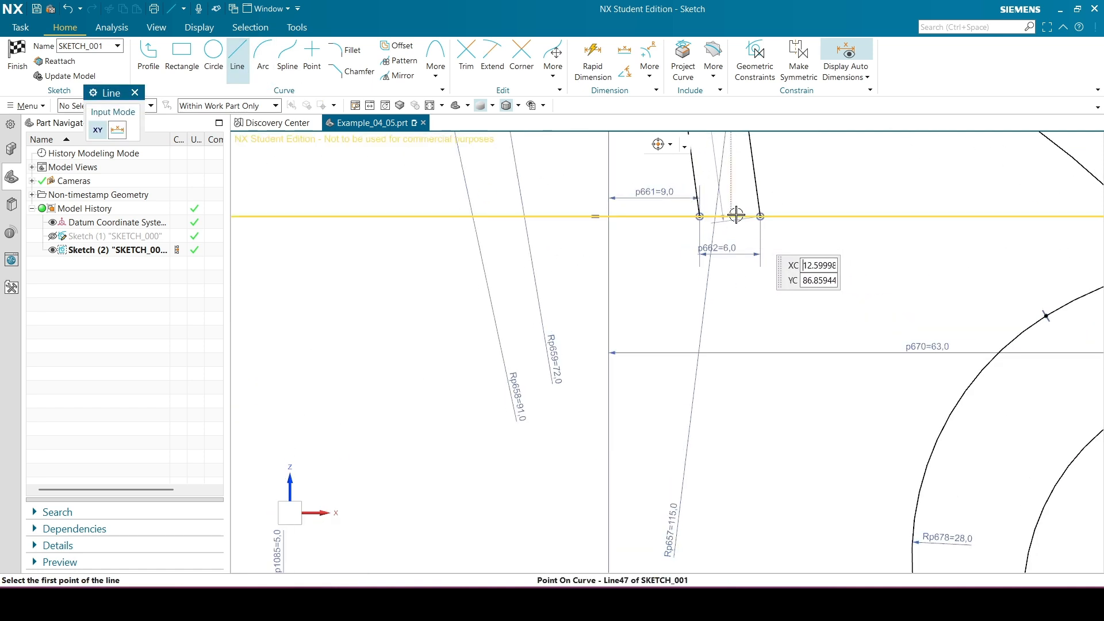
{"action": "left_click", "coordinate": [726, 217]}
{"action": "scroll", "coordinate": [722, 308], "scroll_direction": "down", "scroll_amount": 6}
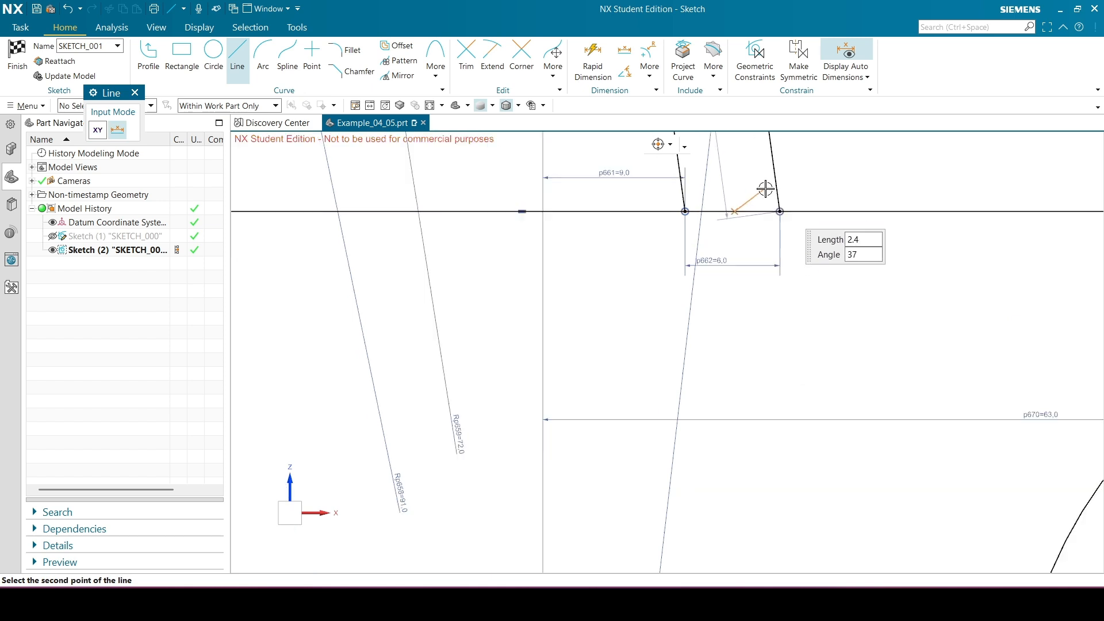
{"action": "scroll", "coordinate": [729, 358], "scroll_direction": "up", "scroll_amount": 5}
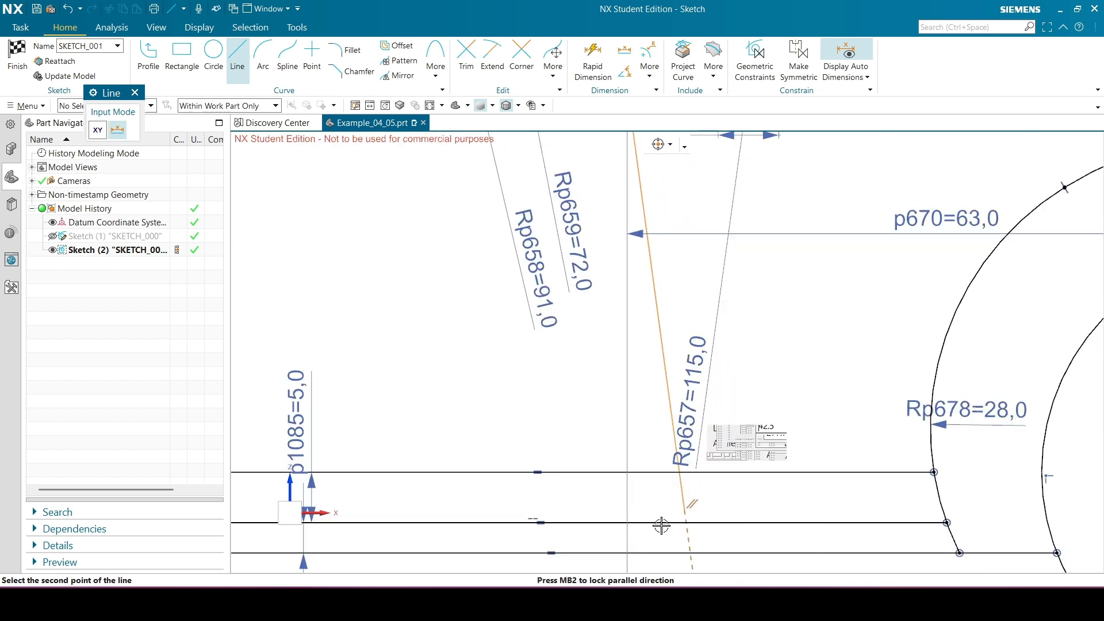
{"action": "left_click", "coordinate": [661, 522]}
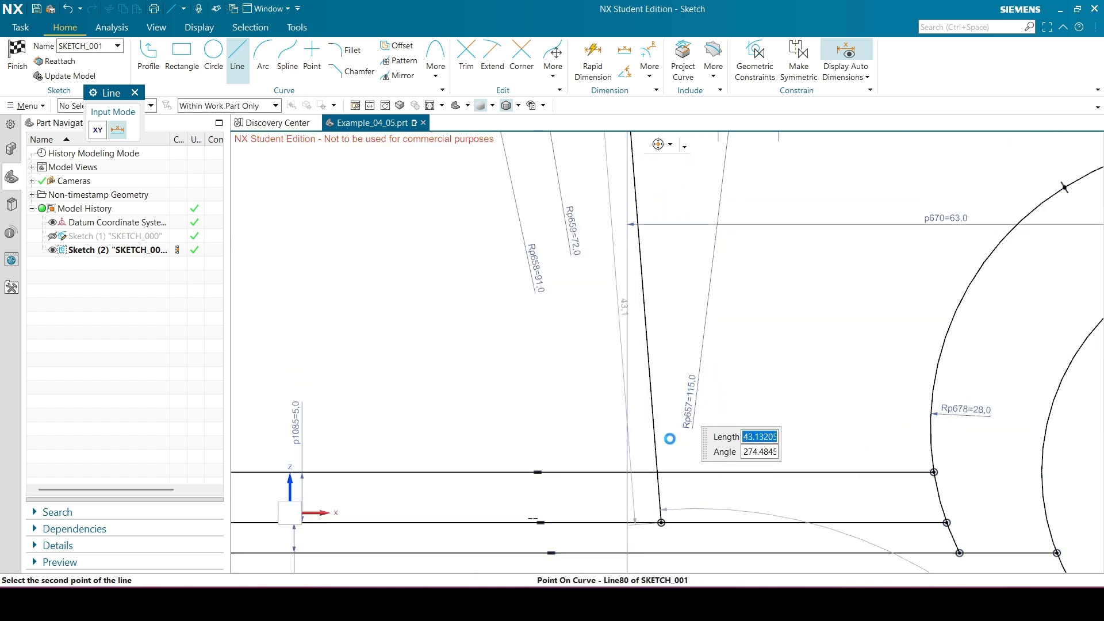
{"action": "scroll", "coordinate": [650, 282], "scroll_direction": "down", "scroll_amount": 2}
{"action": "scroll", "coordinate": [650, 281], "scroll_direction": "down", "scroll_amount": 1}
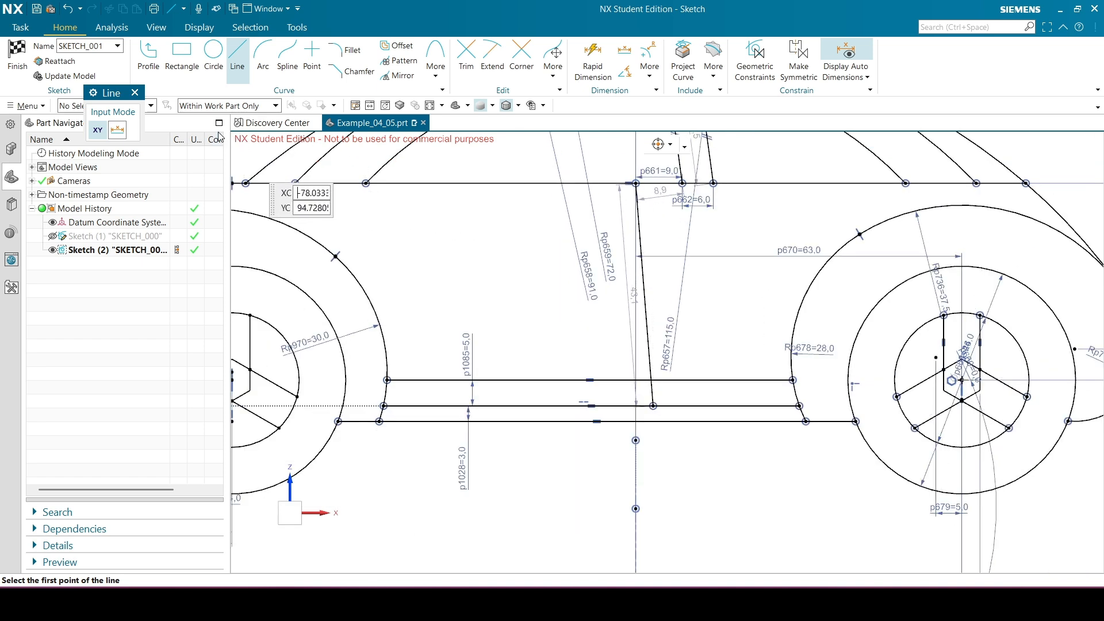
{"action": "key", "text": "Escape"}
Move the door line's upper endpoint between the two pillar lines and dimension it 3 mm horizontally from the left pillar line's lower end.
{"action": "scroll", "coordinate": [613, 185], "scroll_direction": "up", "scroll_amount": 2}
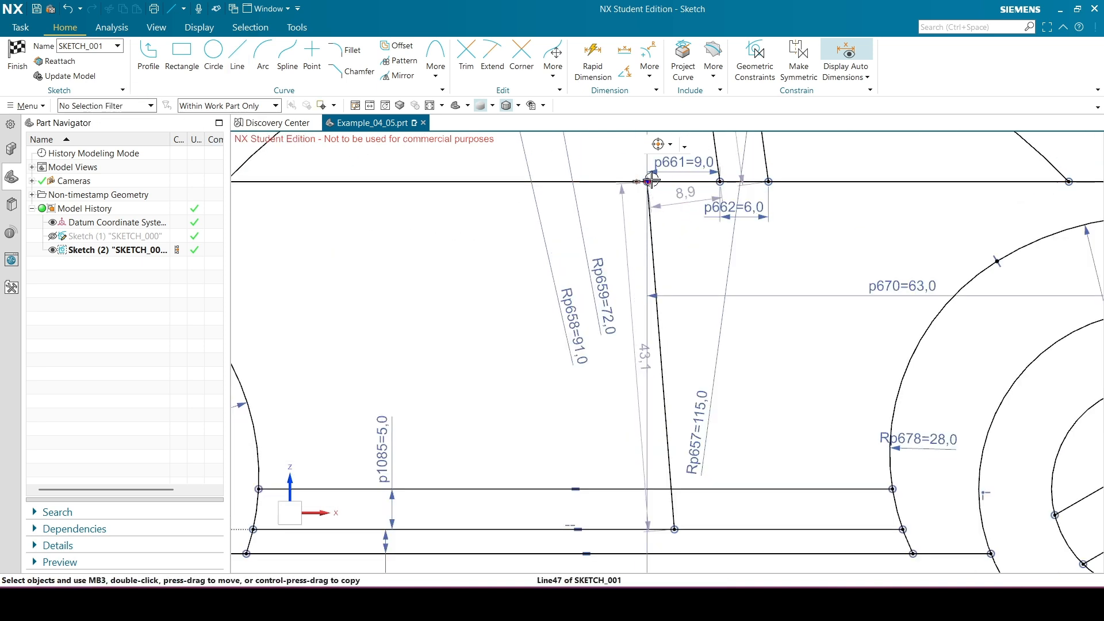
{"action": "left_click_drag", "start_coordinate": [649, 182], "coordinate": [742, 181]}
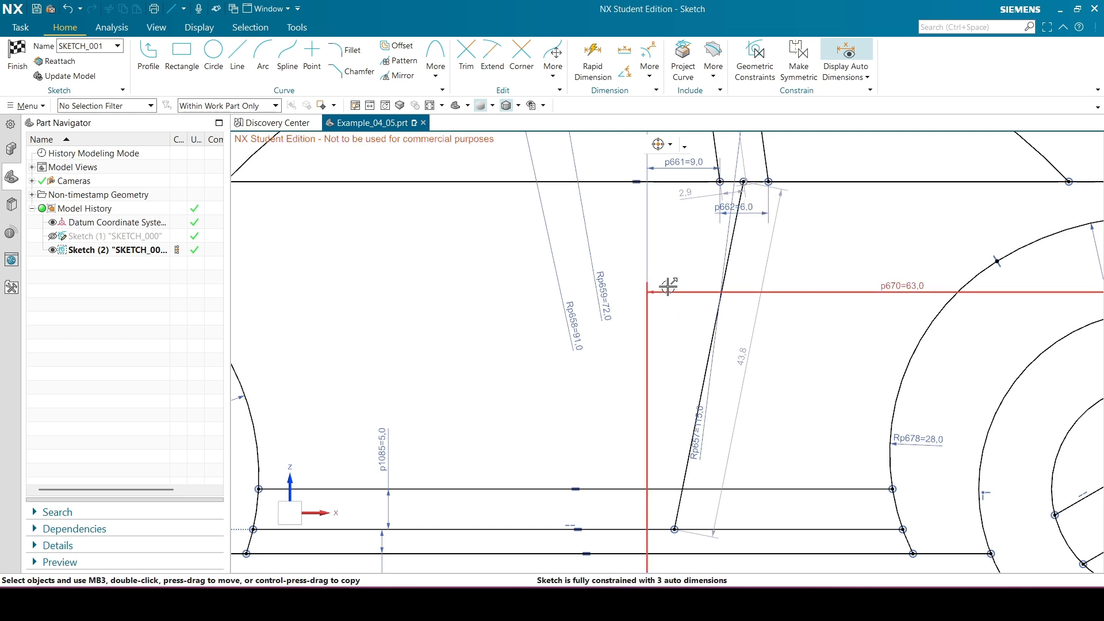
{"action": "key", "text": "d"}
{"action": "scroll", "coordinate": [741, 184], "scroll_direction": "up", "scroll_amount": 3}
{"action": "scroll", "coordinate": [741, 185], "scroll_direction": "up", "scroll_amount": 1}
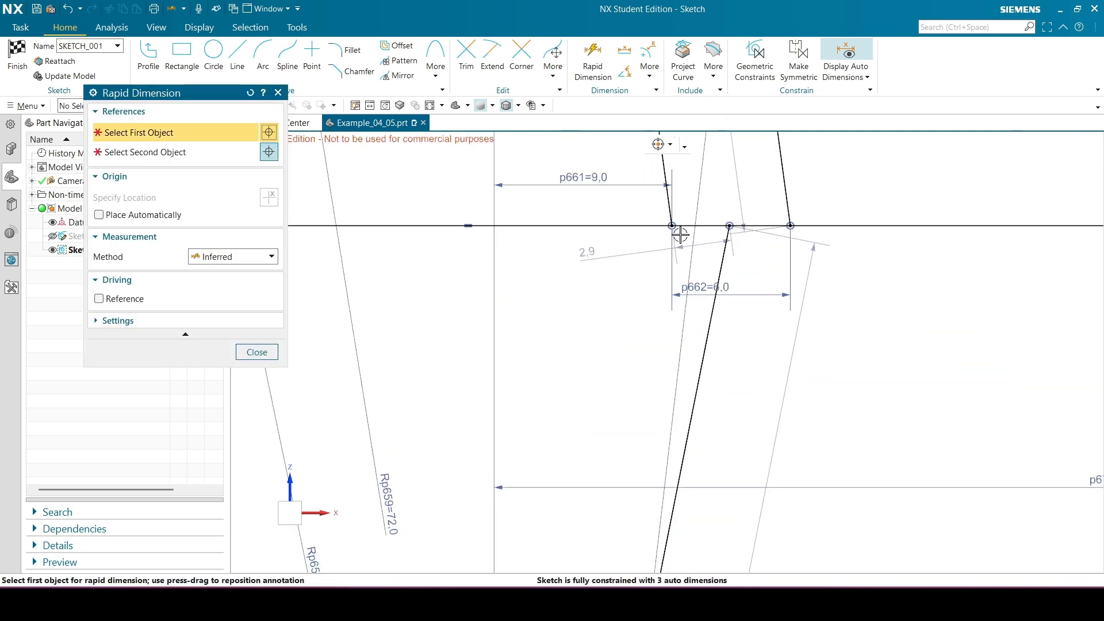
{"action": "scroll", "coordinate": [691, 190], "scroll_direction": "up", "scroll_amount": 4}
{"action": "left_click", "coordinate": [639, 286]}
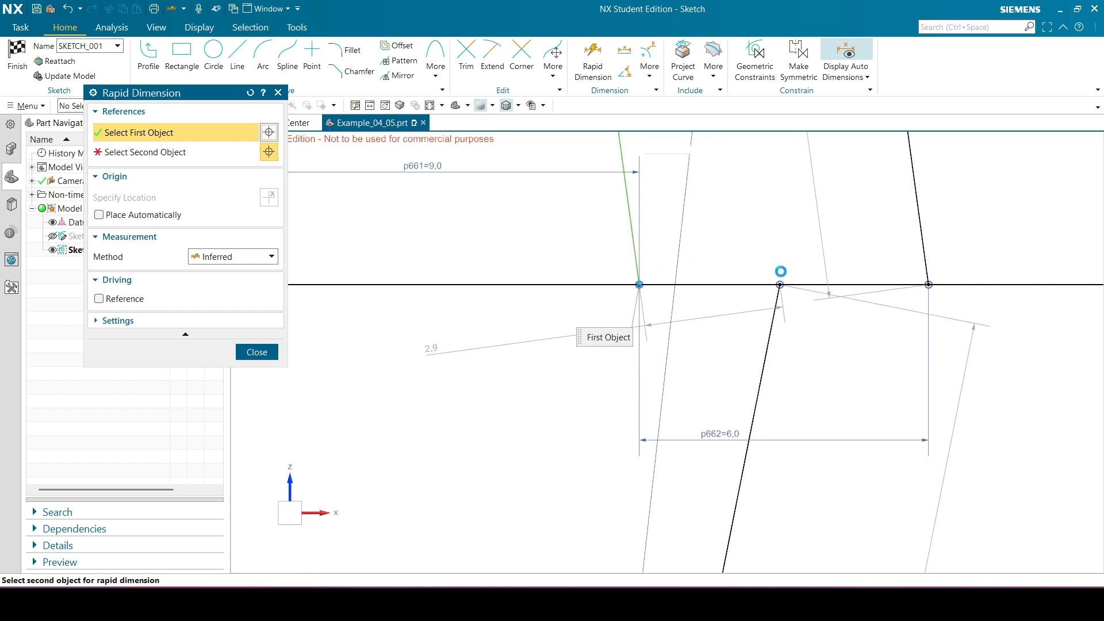
{"action": "left_click", "coordinate": [781, 285]}
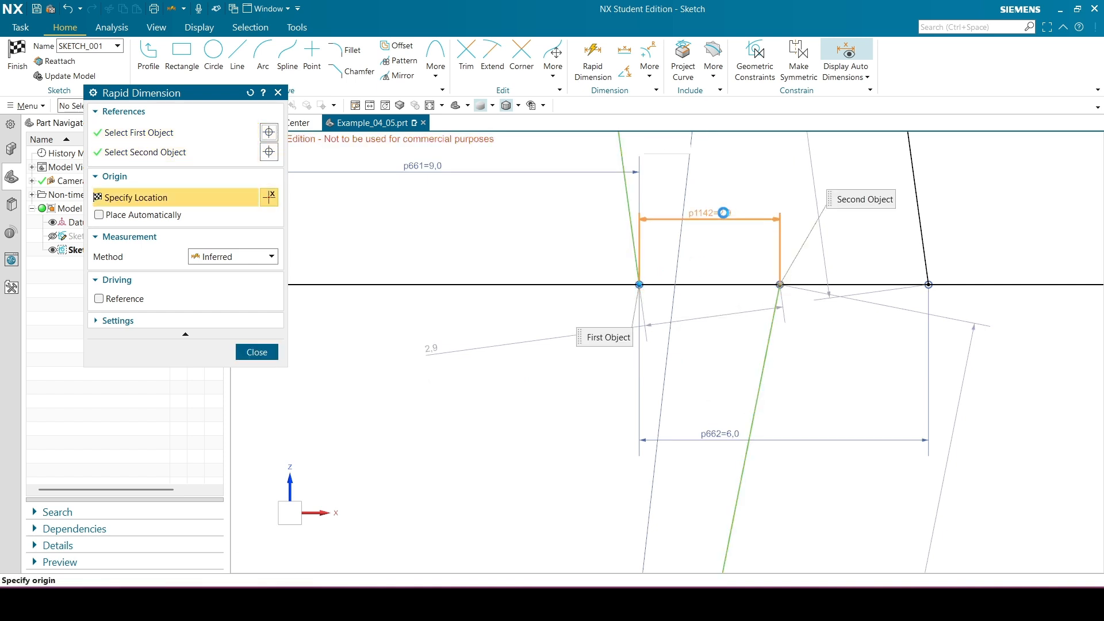
{"action": "left_click", "coordinate": [783, 220]}
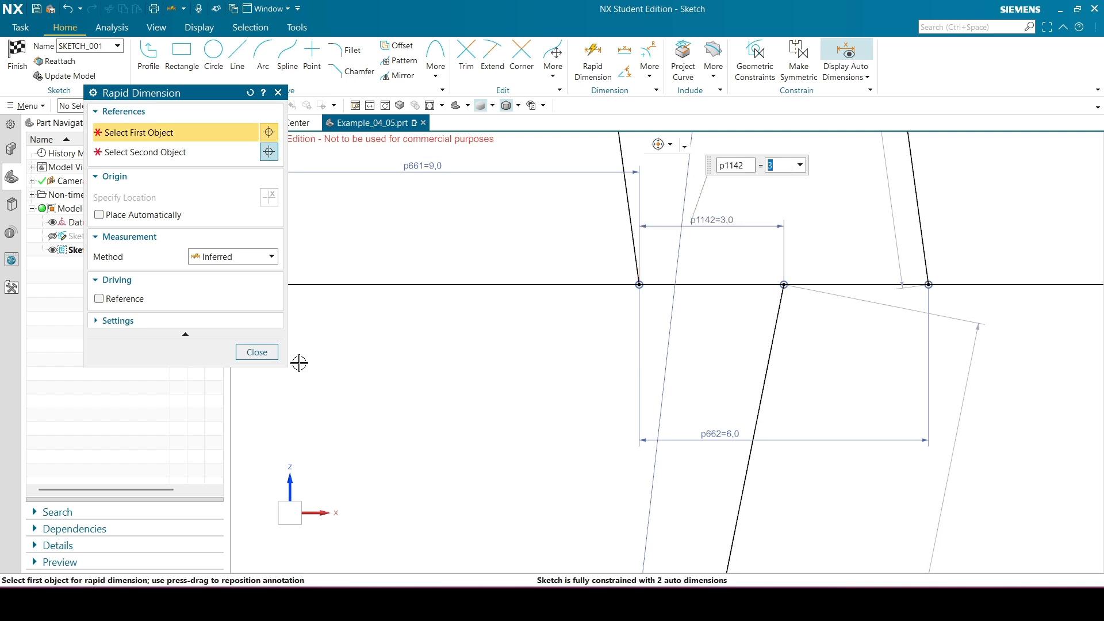
{"action": "left_click", "coordinate": [257, 352]}
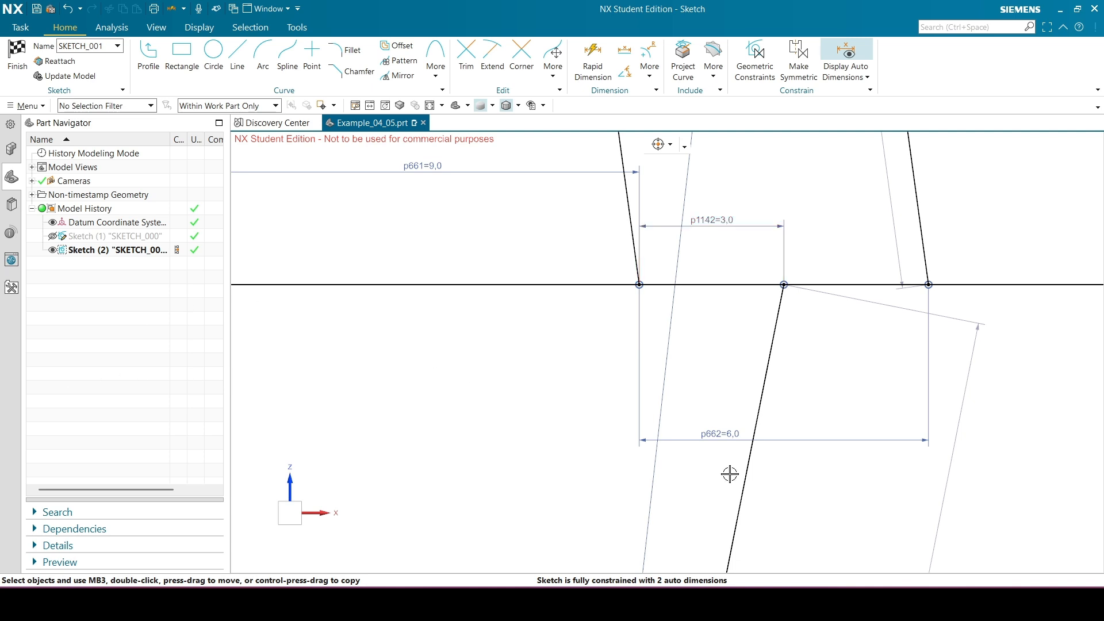
Dimension the horizontal distance from the sketch origin to the door line's lower endpoint as 6 mm.
{"action": "scroll", "coordinate": [729, 473], "scroll_direction": "down", "scroll_amount": 6}
{"action": "scroll", "coordinate": [693, 374], "scroll_direction": "down", "scroll_amount": 4}
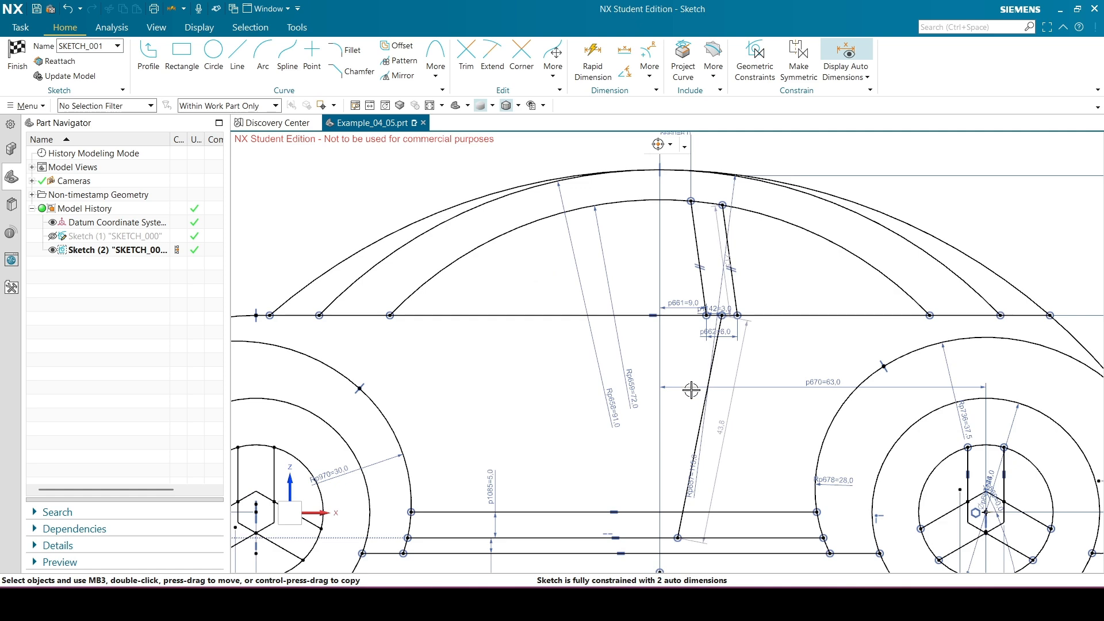
{"action": "scroll", "coordinate": [684, 359], "scroll_direction": "up", "scroll_amount": 8}
{"action": "scroll", "coordinate": [681, 471], "scroll_direction": "up", "scroll_amount": 2}
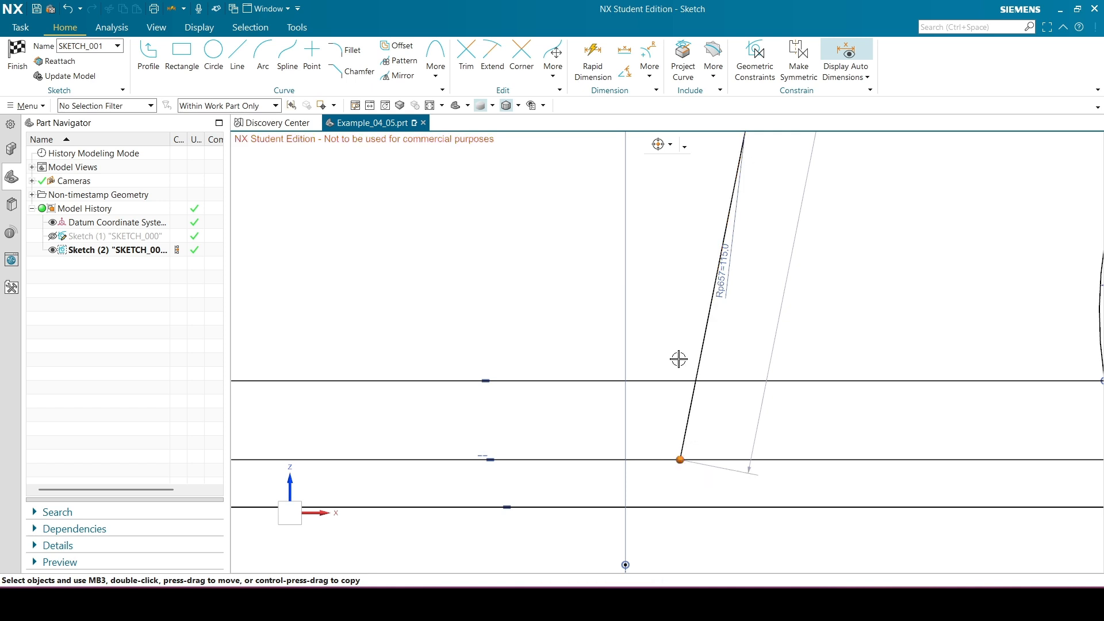
{"action": "key", "text": "d"}
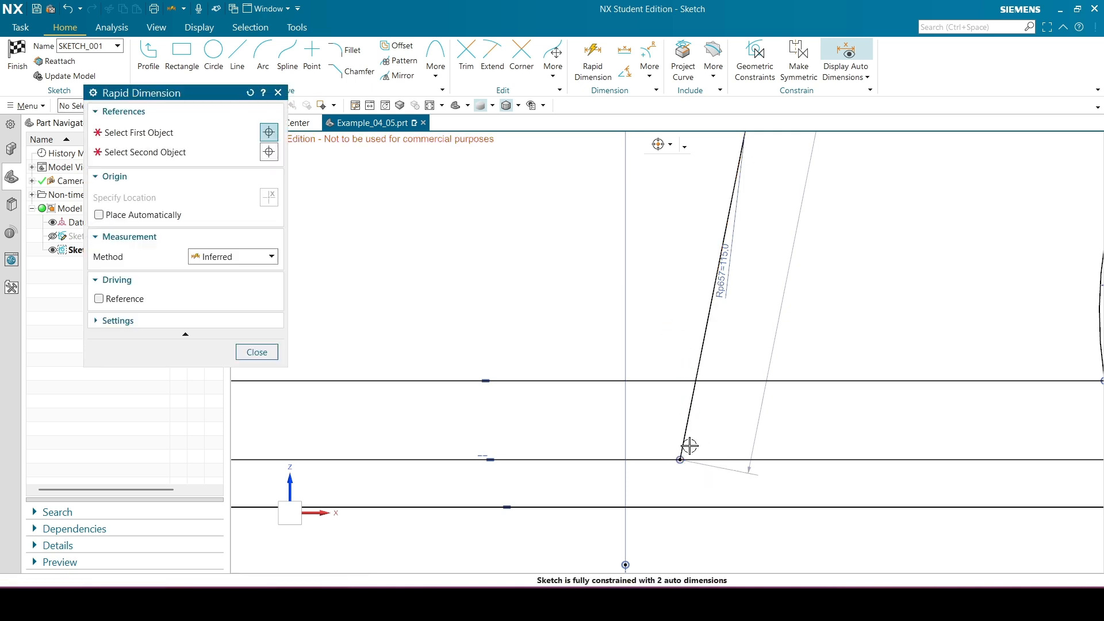
{"action": "left_click", "coordinate": [706, 376]}
{"action": "scroll", "coordinate": [707, 376], "scroll_direction": "down", "scroll_amount": 3}
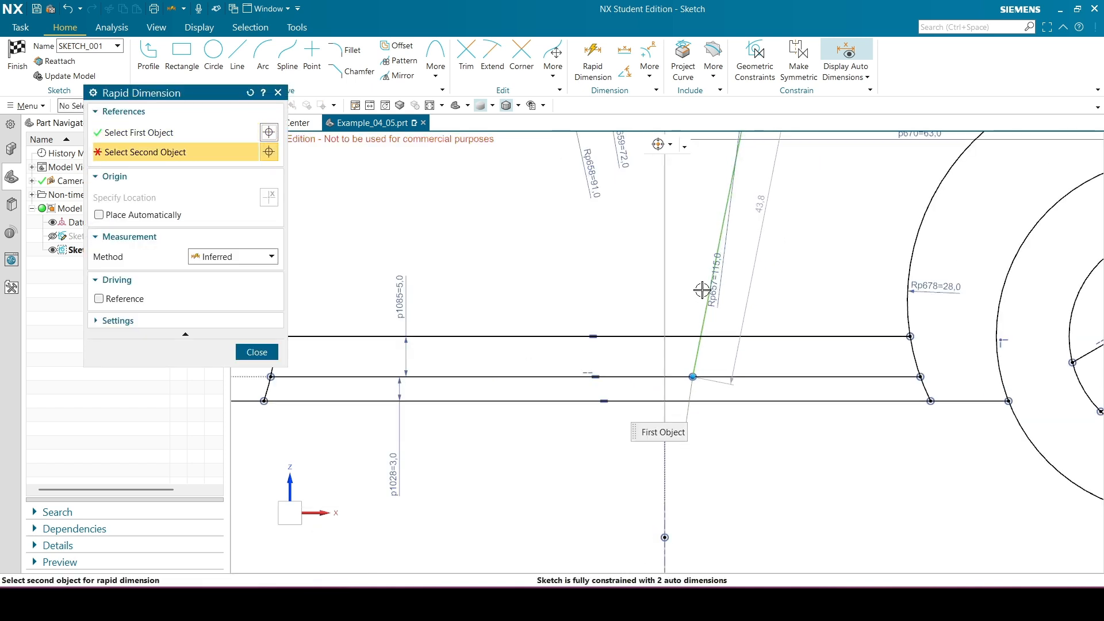
{"action": "scroll", "coordinate": [659, 517], "scroll_direction": "down", "scroll_amount": 5}
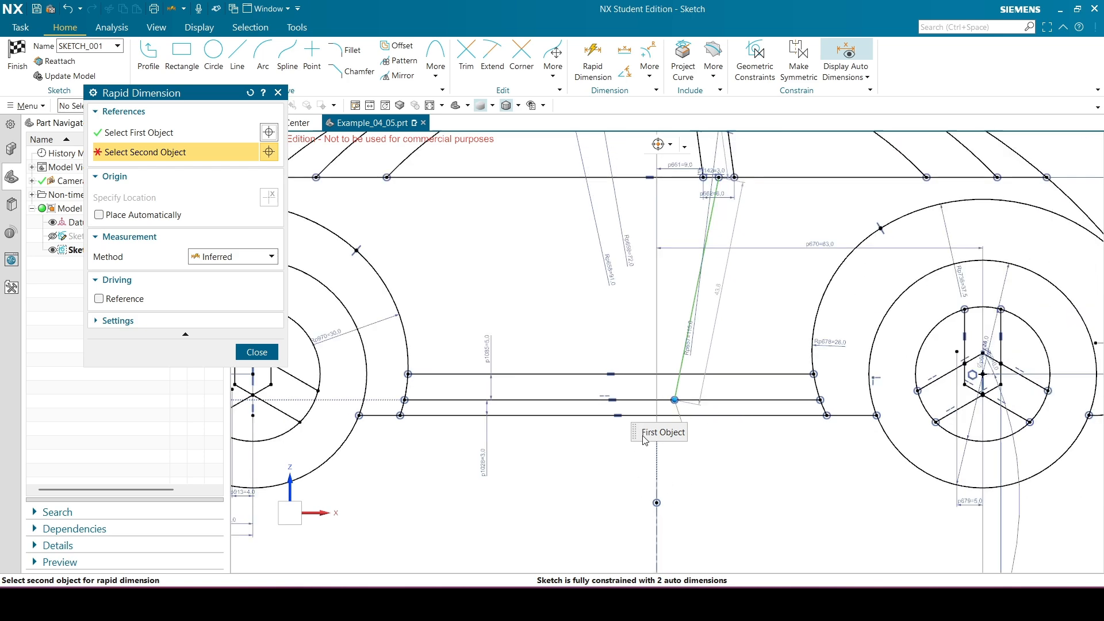
{"action": "scroll", "coordinate": [703, 446], "scroll_direction": "up", "scroll_amount": 3}
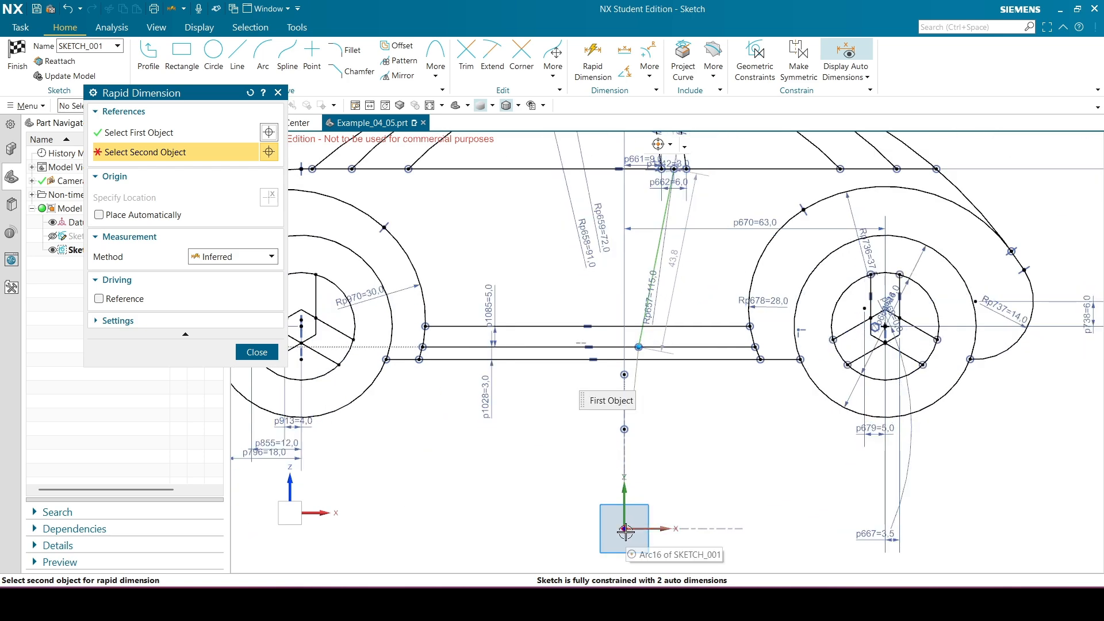
{"action": "left_click", "coordinate": [655, 528]}
{"action": "scroll", "coordinate": [632, 313], "scroll_direction": "up", "scroll_amount": 4}
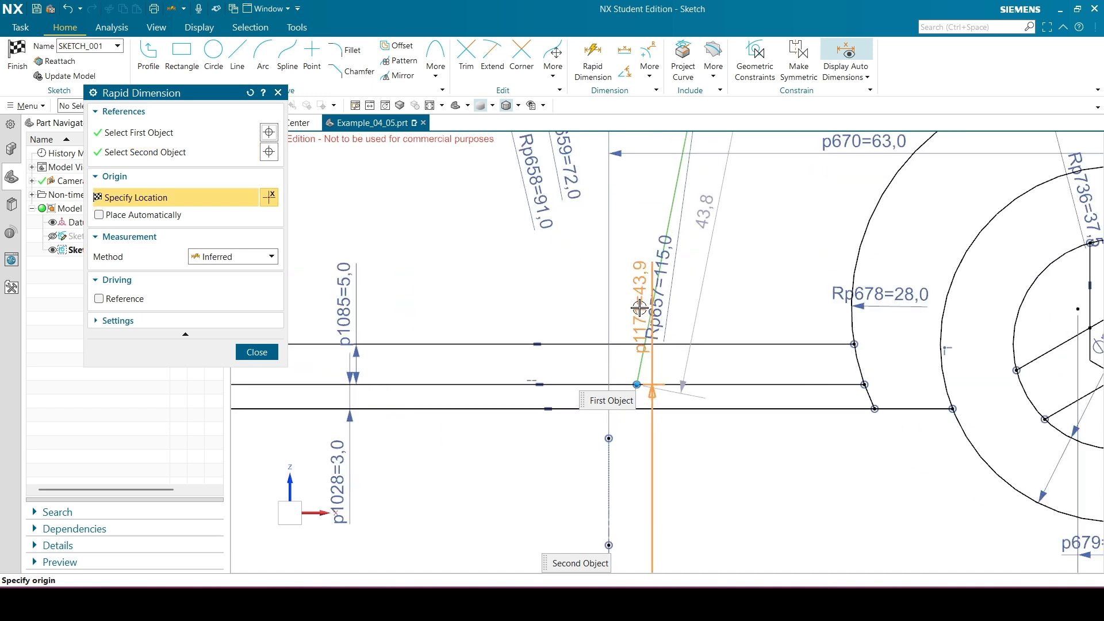
{"action": "left_click", "coordinate": [623, 305]}
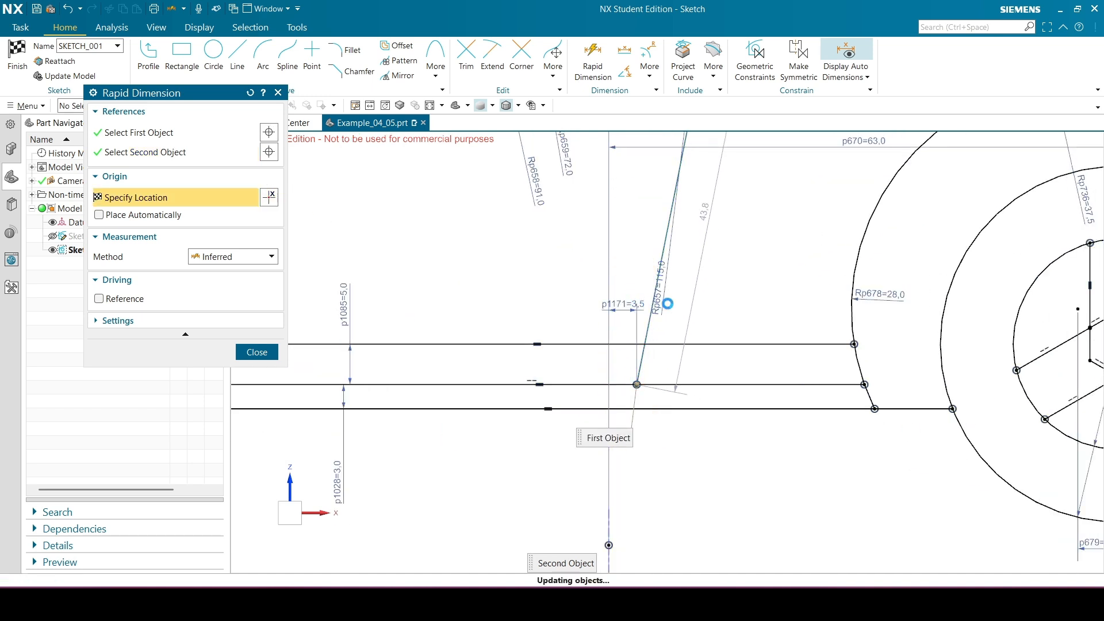
{"action": "type", "text": "6"}
{"action": "key", "text": "Return"}
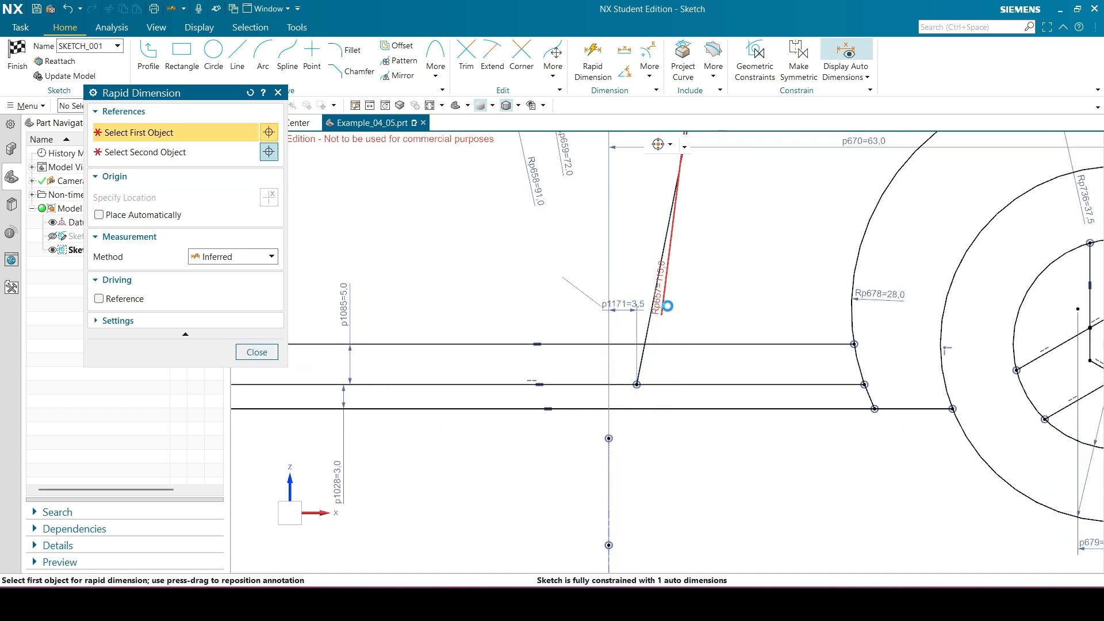
{"action": "left_click", "coordinate": [257, 352]}
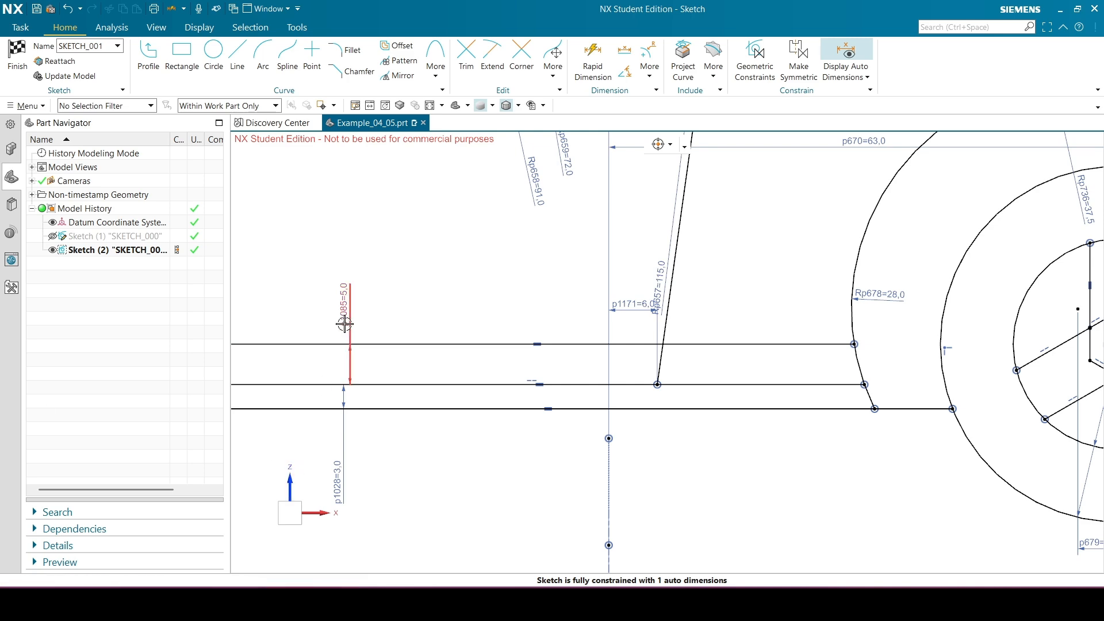
{"action": "scroll", "coordinate": [482, 382], "scroll_direction": "down", "scroll_amount": 6}
{"action": "scroll", "coordinate": [482, 382], "scroll_direction": "up", "scroll_amount": 2}
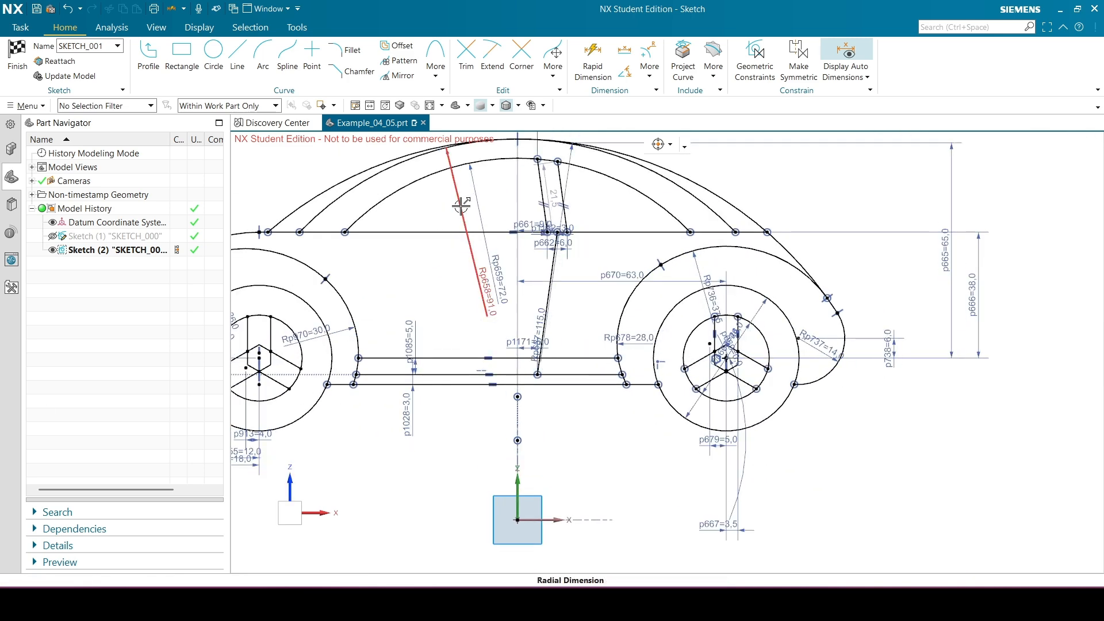
{"action": "scroll", "coordinate": [508, 286], "scroll_direction": "up", "scroll_amount": 2}
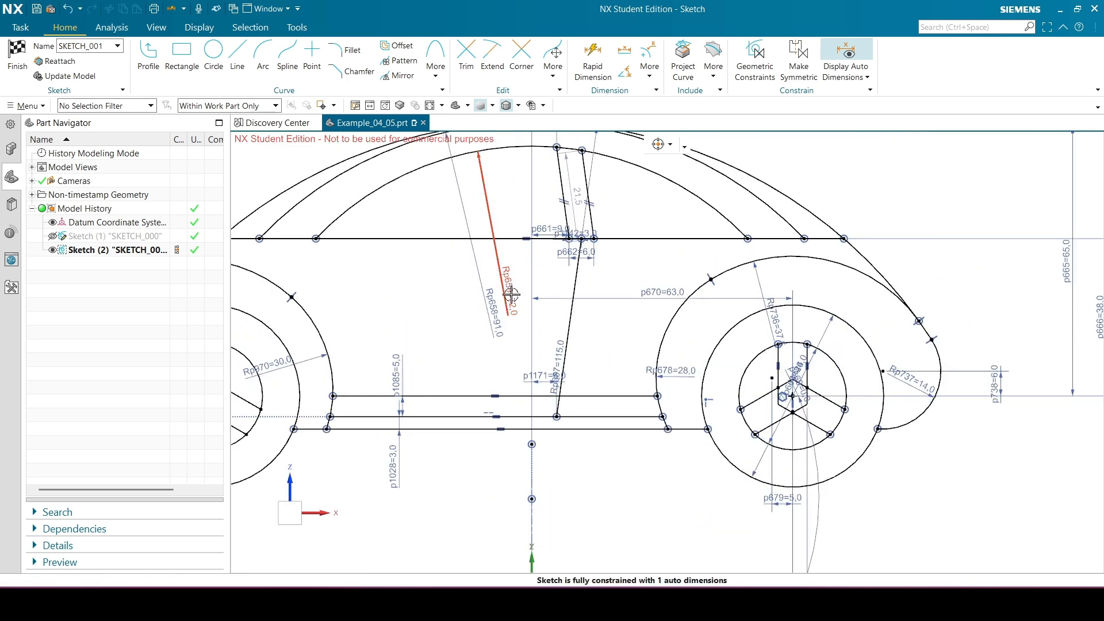
{"action": "scroll", "coordinate": [513, 291], "scroll_direction": "up", "scroll_amount": 2}
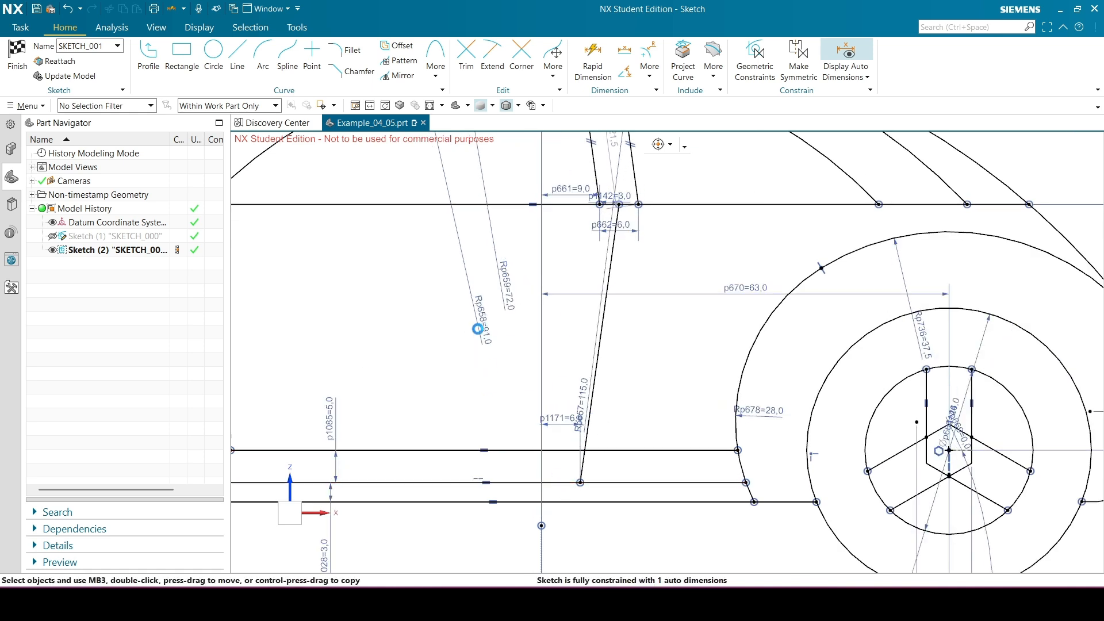
Dimension the vertical distance from the center of the 72 mm radius window arc to the bottom sill line as 4 mm.
{"action": "key", "text": "d"}
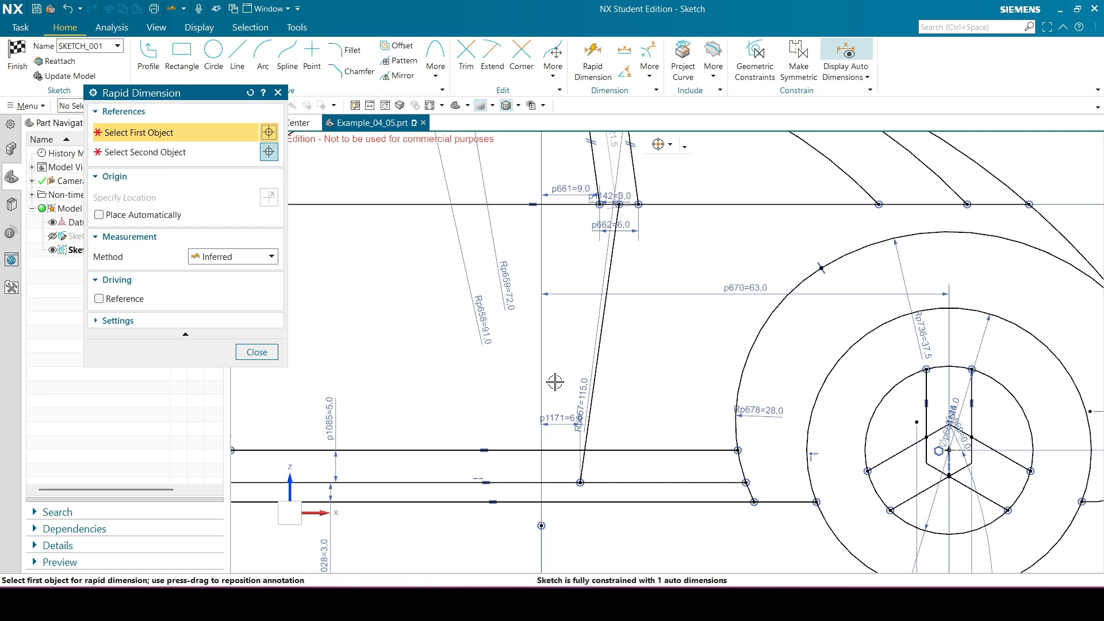
{"action": "scroll", "coordinate": [554, 382], "scroll_direction": "up", "scroll_amount": 1}
{"action": "scroll", "coordinate": [555, 353], "scroll_direction": "down", "scroll_amount": 1}
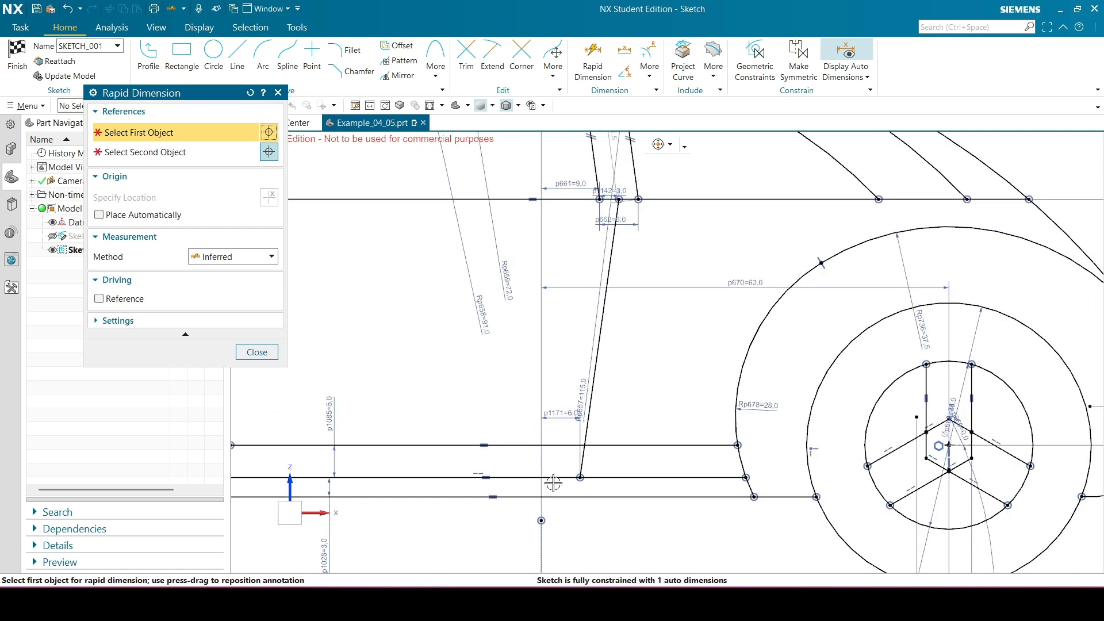
{"action": "left_click", "coordinate": [542, 522]}
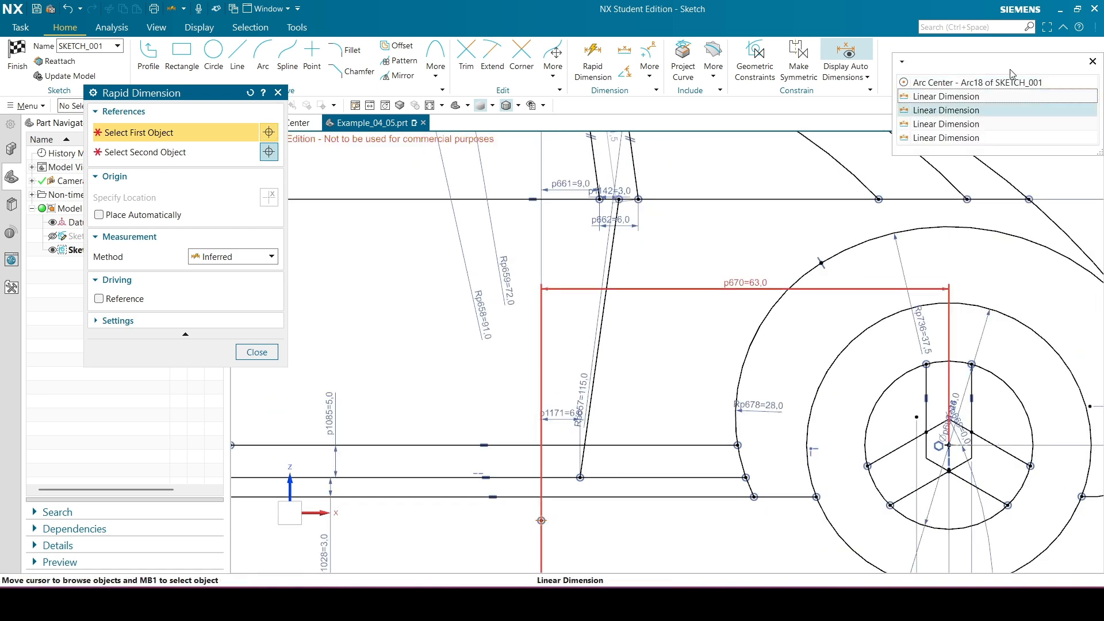
{"action": "left_click", "coordinate": [1013, 83]}
{"action": "scroll", "coordinate": [517, 494], "scroll_direction": "up", "scroll_amount": 3}
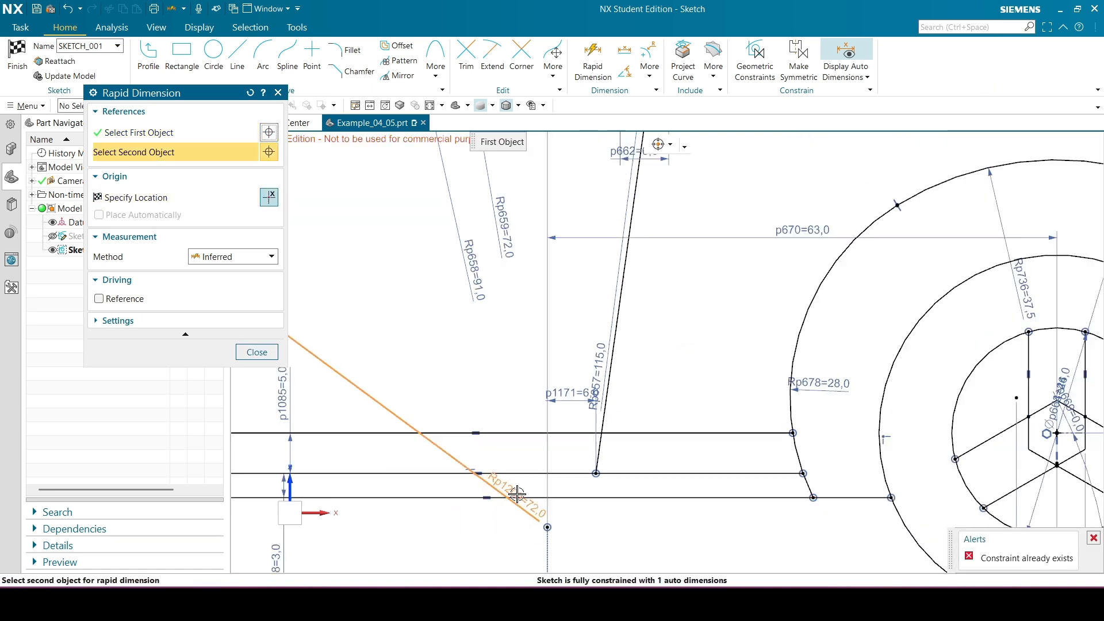
{"action": "left_click", "coordinate": [586, 501]}
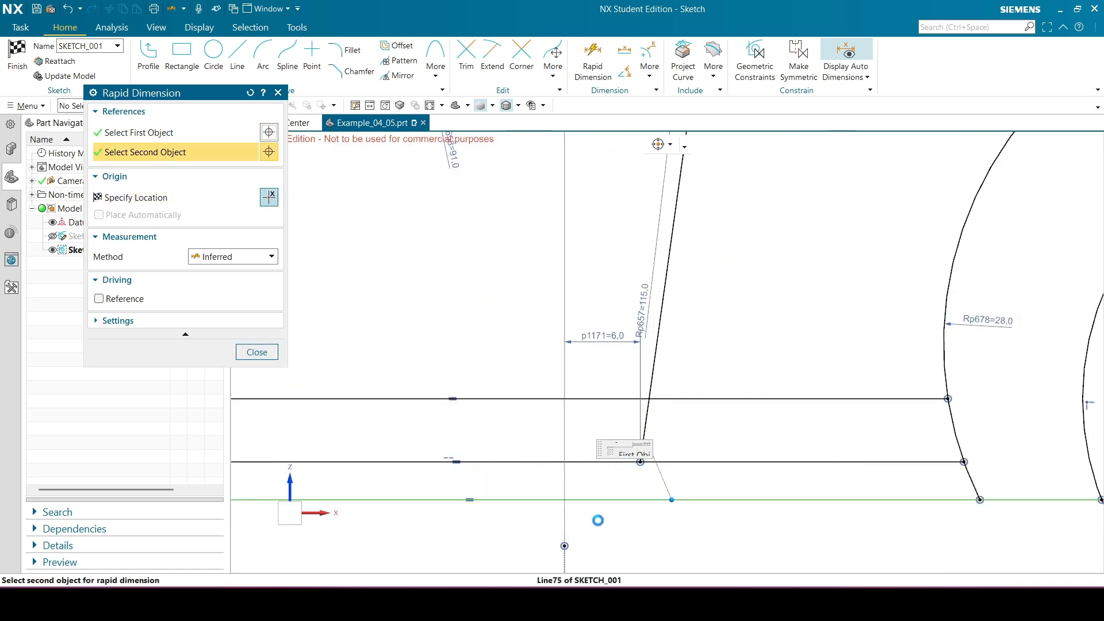
{"action": "left_click", "coordinate": [722, 502]}
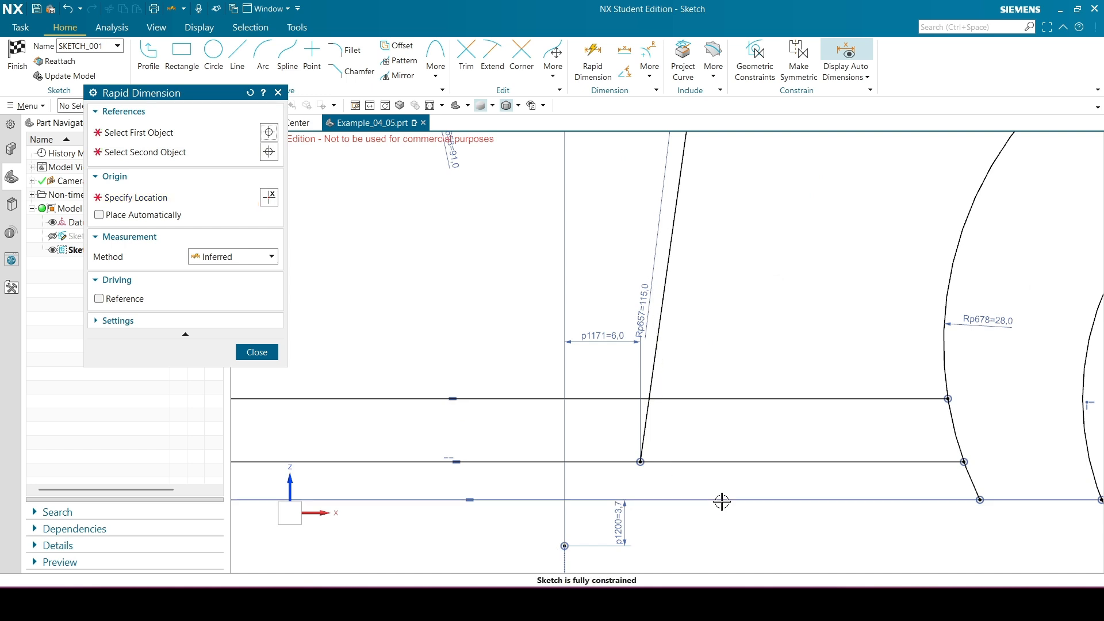
{"action": "type", "text": "4"}
{"action": "key", "text": "Return"}
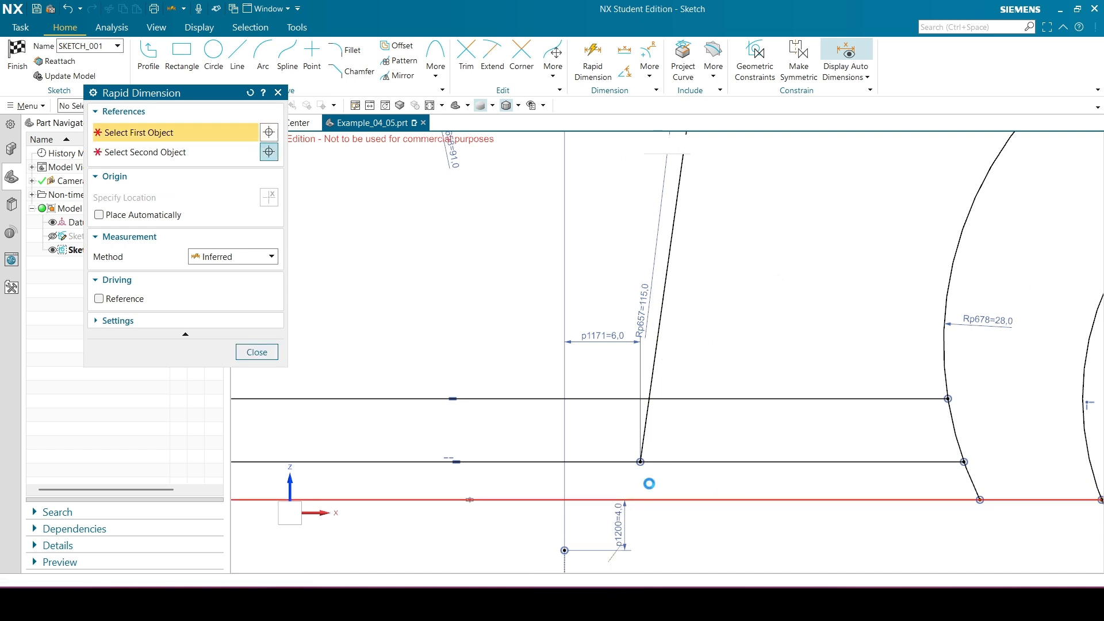
{"action": "left_click", "coordinate": [256, 352]}
Examine the complete car profile sketch and its dimensions, from both wheels to the roofline and sill.
{"action": "scroll", "coordinate": [447, 286], "scroll_direction": "down", "scroll_amount": 4}
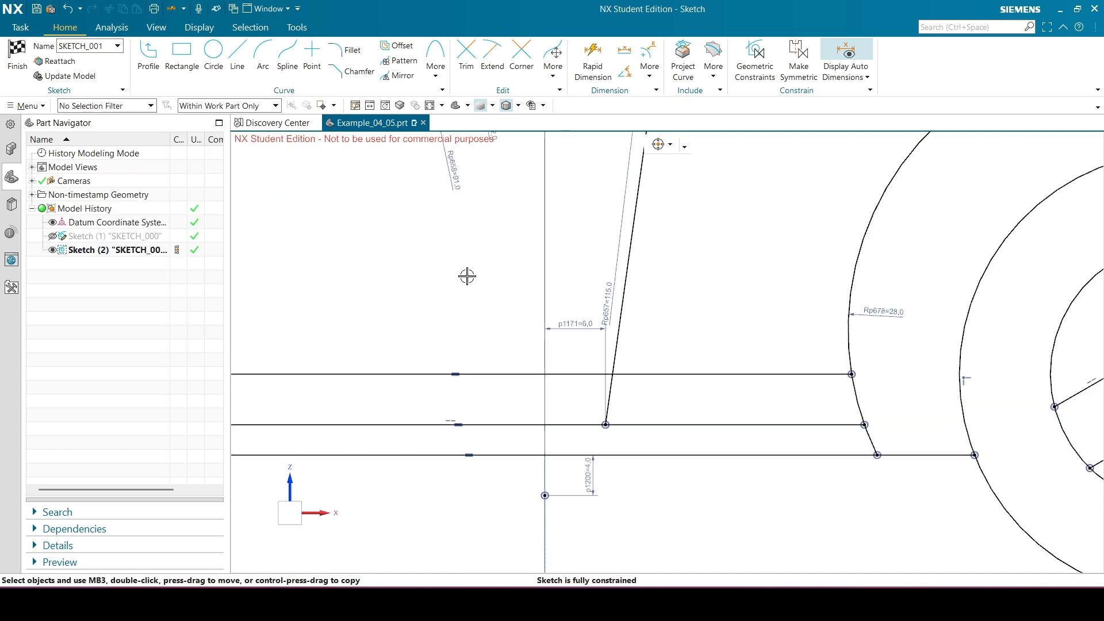
{"action": "scroll", "coordinate": [489, 318], "scroll_direction": "down", "scroll_amount": 1}
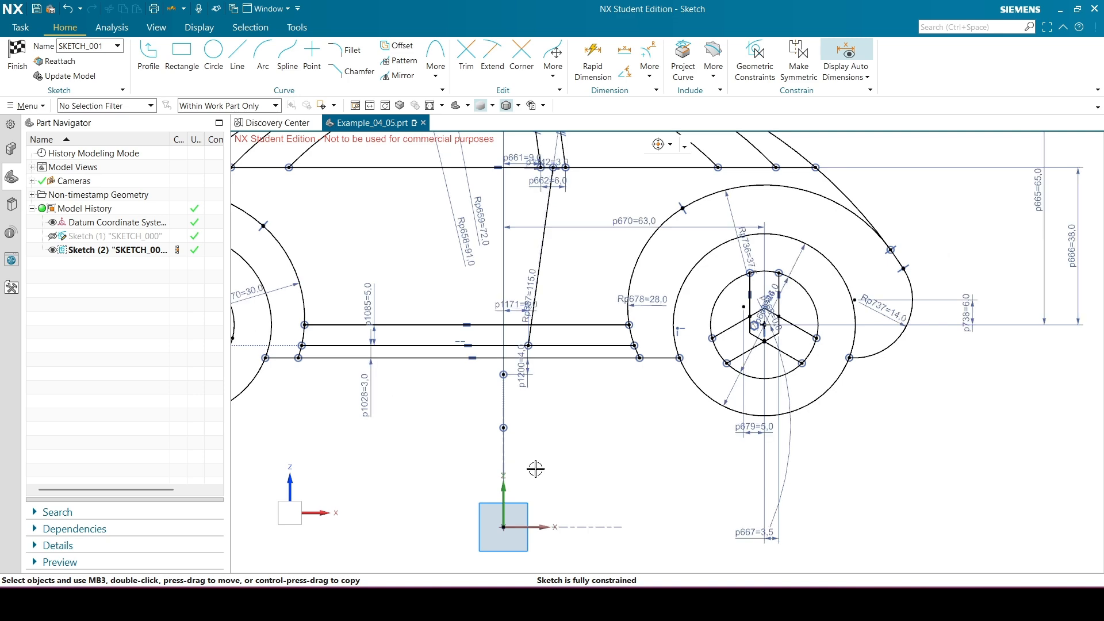
{"action": "scroll", "coordinate": [582, 468], "scroll_direction": "down", "scroll_amount": 3}
{"action": "scroll", "coordinate": [581, 468], "scroll_direction": "up", "scroll_amount": 1}
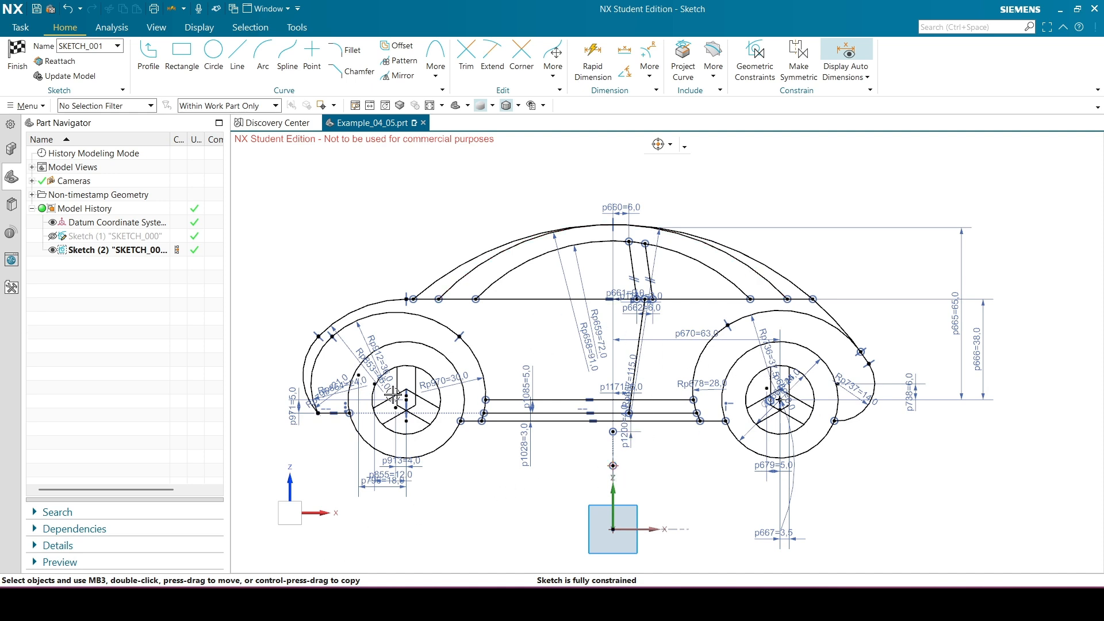
{"action": "scroll", "coordinate": [420, 414], "scroll_direction": "down", "scroll_amount": 1}
{"action": "scroll", "coordinate": [563, 444], "scroll_direction": "up", "scroll_amount": 2}
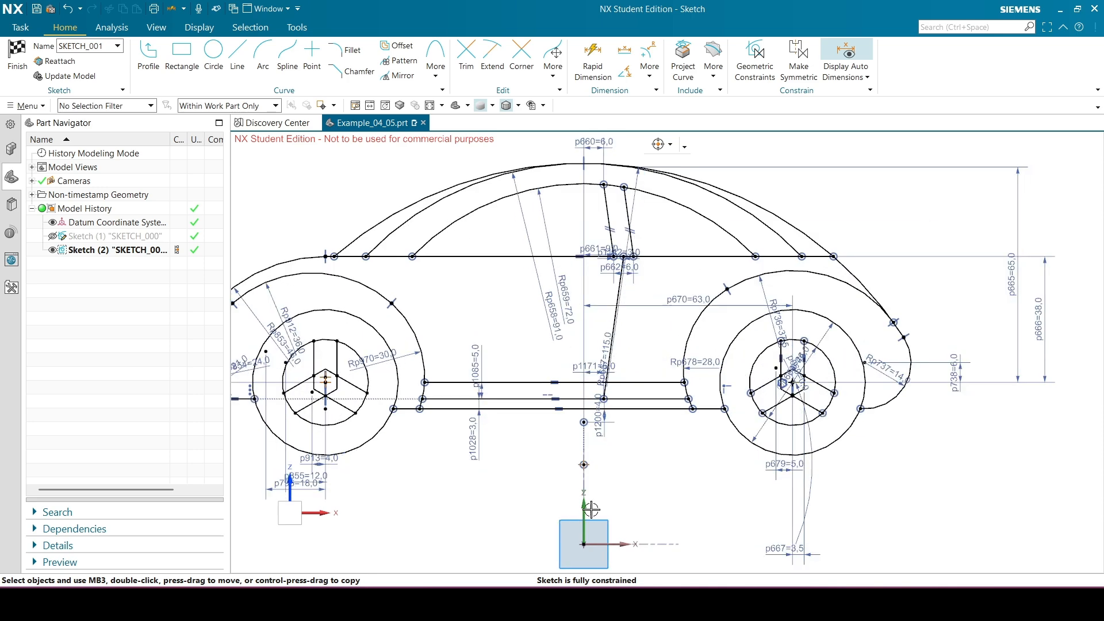
{"action": "scroll", "coordinate": [686, 470], "scroll_direction": "down", "scroll_amount": 1}
{"action": "scroll", "coordinate": [767, 203], "scroll_direction": "down", "scroll_amount": 1}
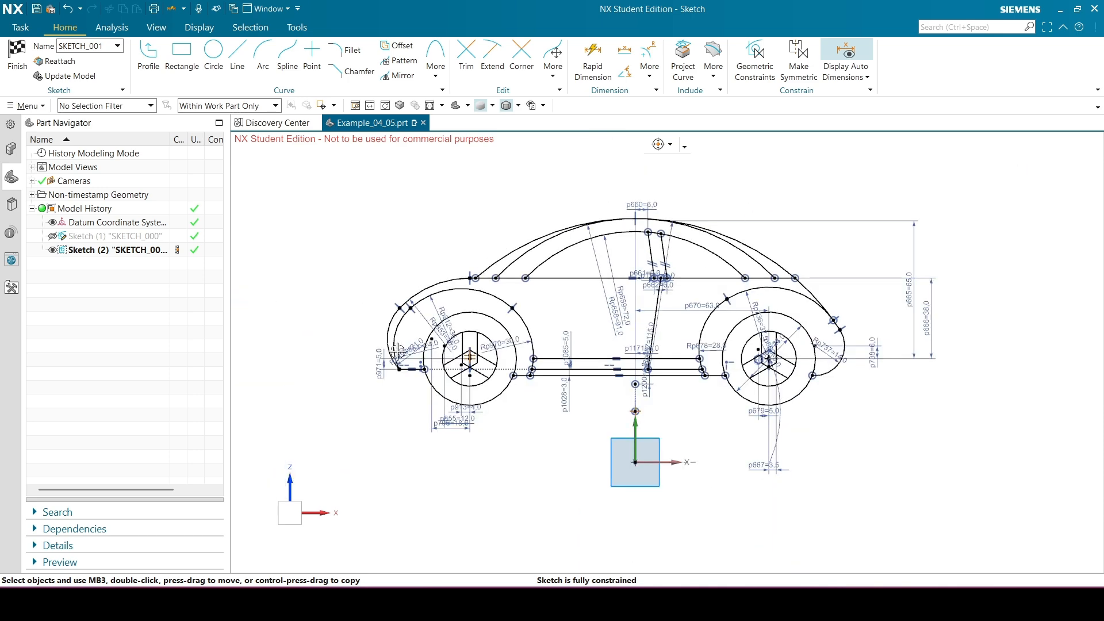
{"action": "scroll", "coordinate": [599, 324], "scroll_direction": "up", "scroll_amount": 2}
Finish the sketch and orient the model view to the front so the whole car profile is seen perpendicular to the XZ plane.
{"action": "left_click", "coordinate": [18, 57]}
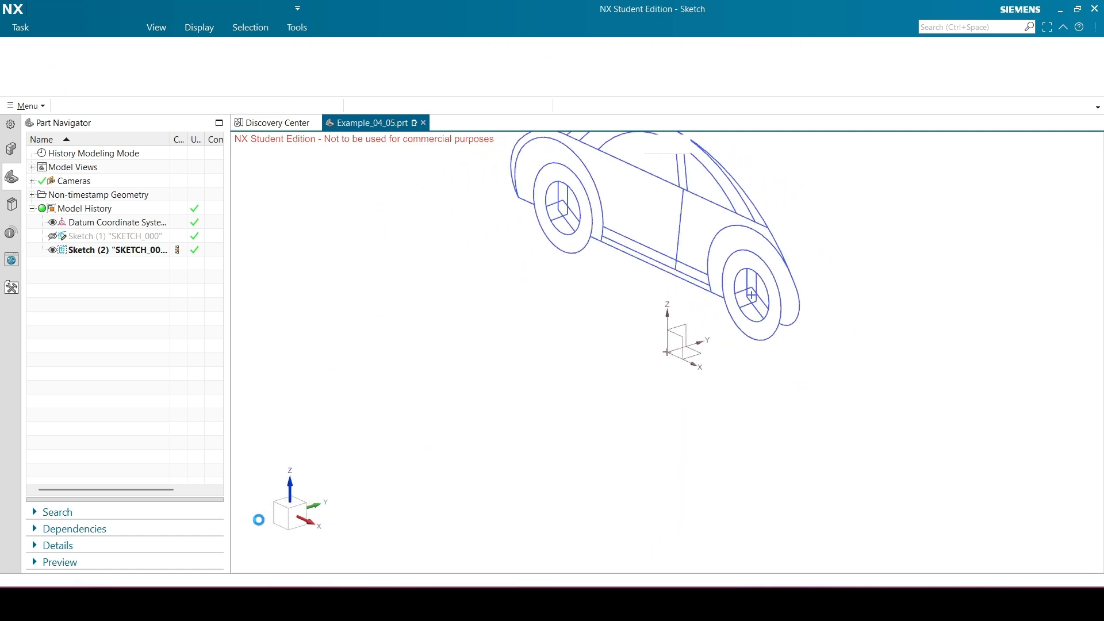
{"action": "left_click", "coordinate": [288, 518]}
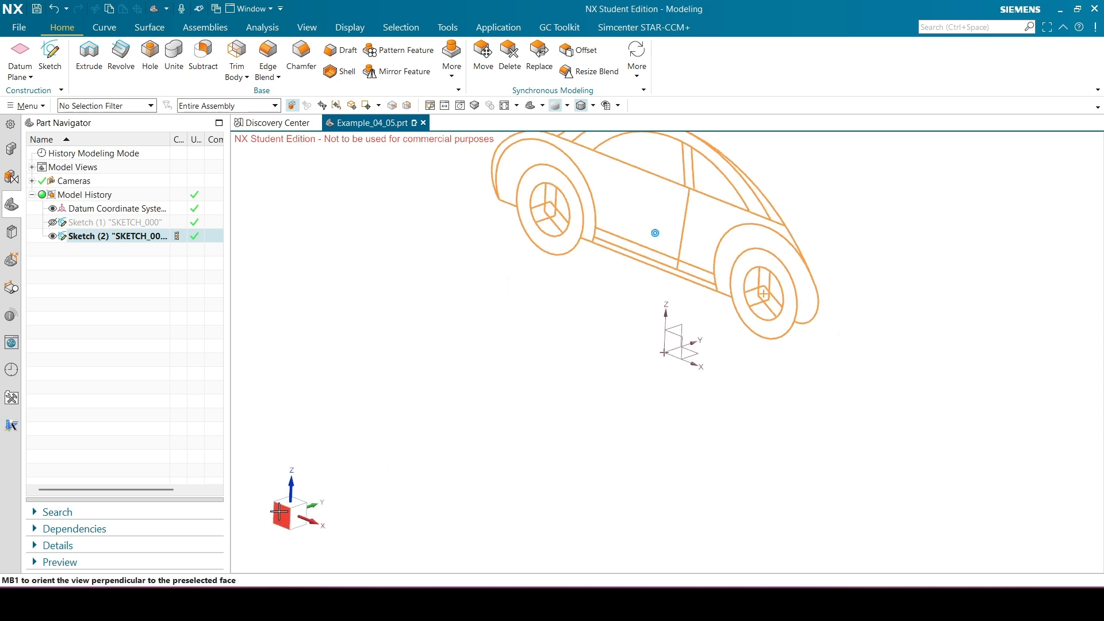
{"action": "scroll", "coordinate": [694, 430], "scroll_direction": "down", "scroll_amount": 2}
{"action": "scroll", "coordinate": [651, 222], "scroll_direction": "up", "scroll_amount": 4}
{"action": "scroll", "coordinate": [617, 190], "scroll_direction": "down", "scroll_amount": 2}
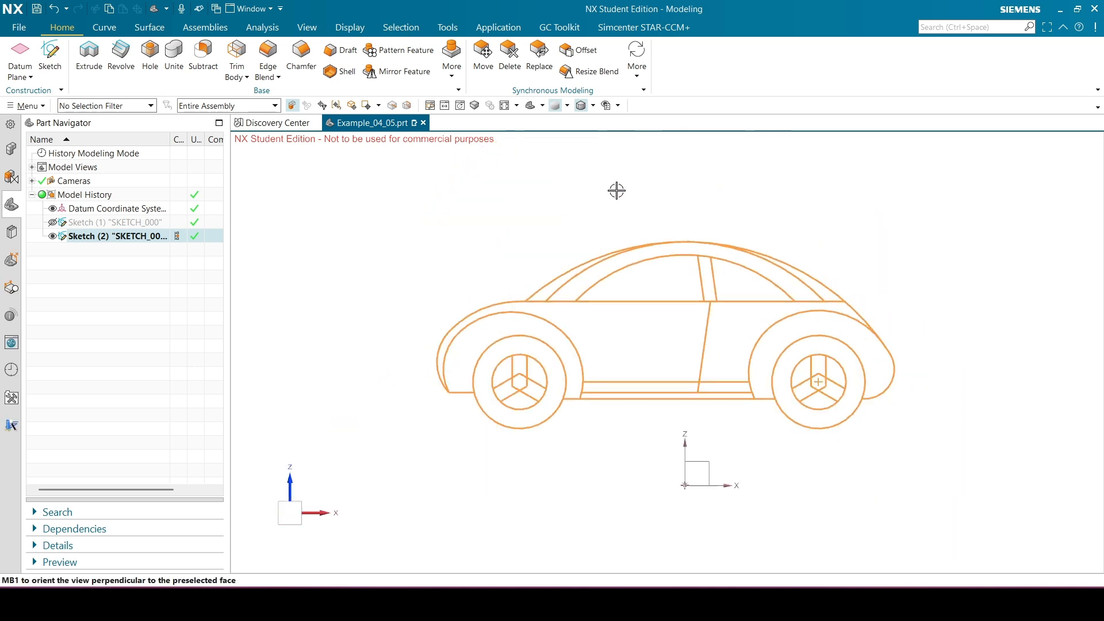
{"action": "scroll", "coordinate": [892, 314], "scroll_direction": "up", "scroll_amount": 1}
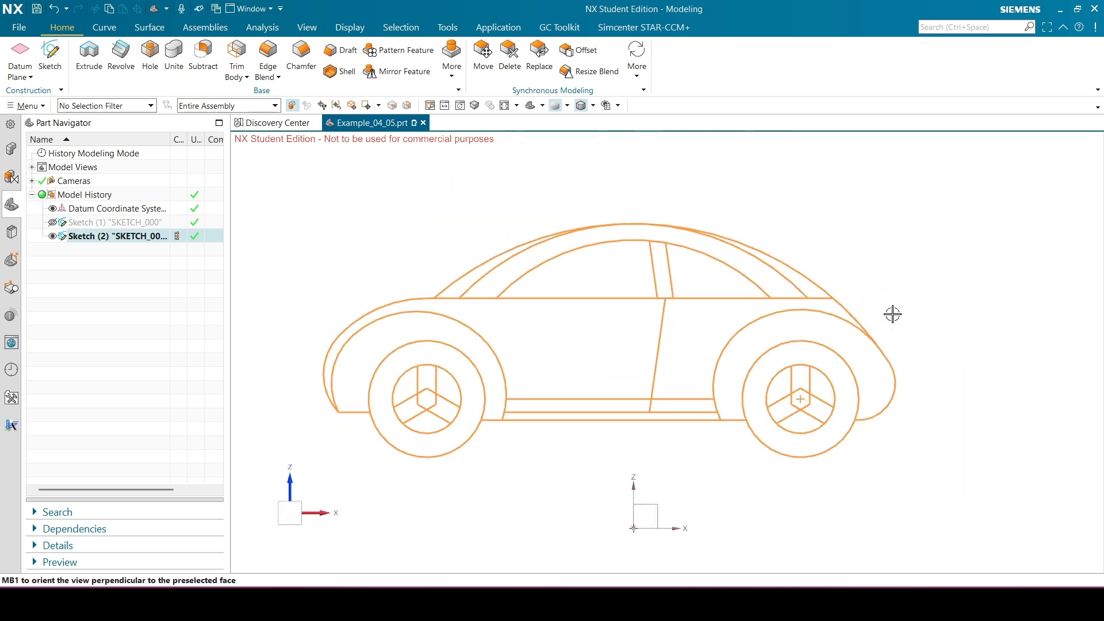